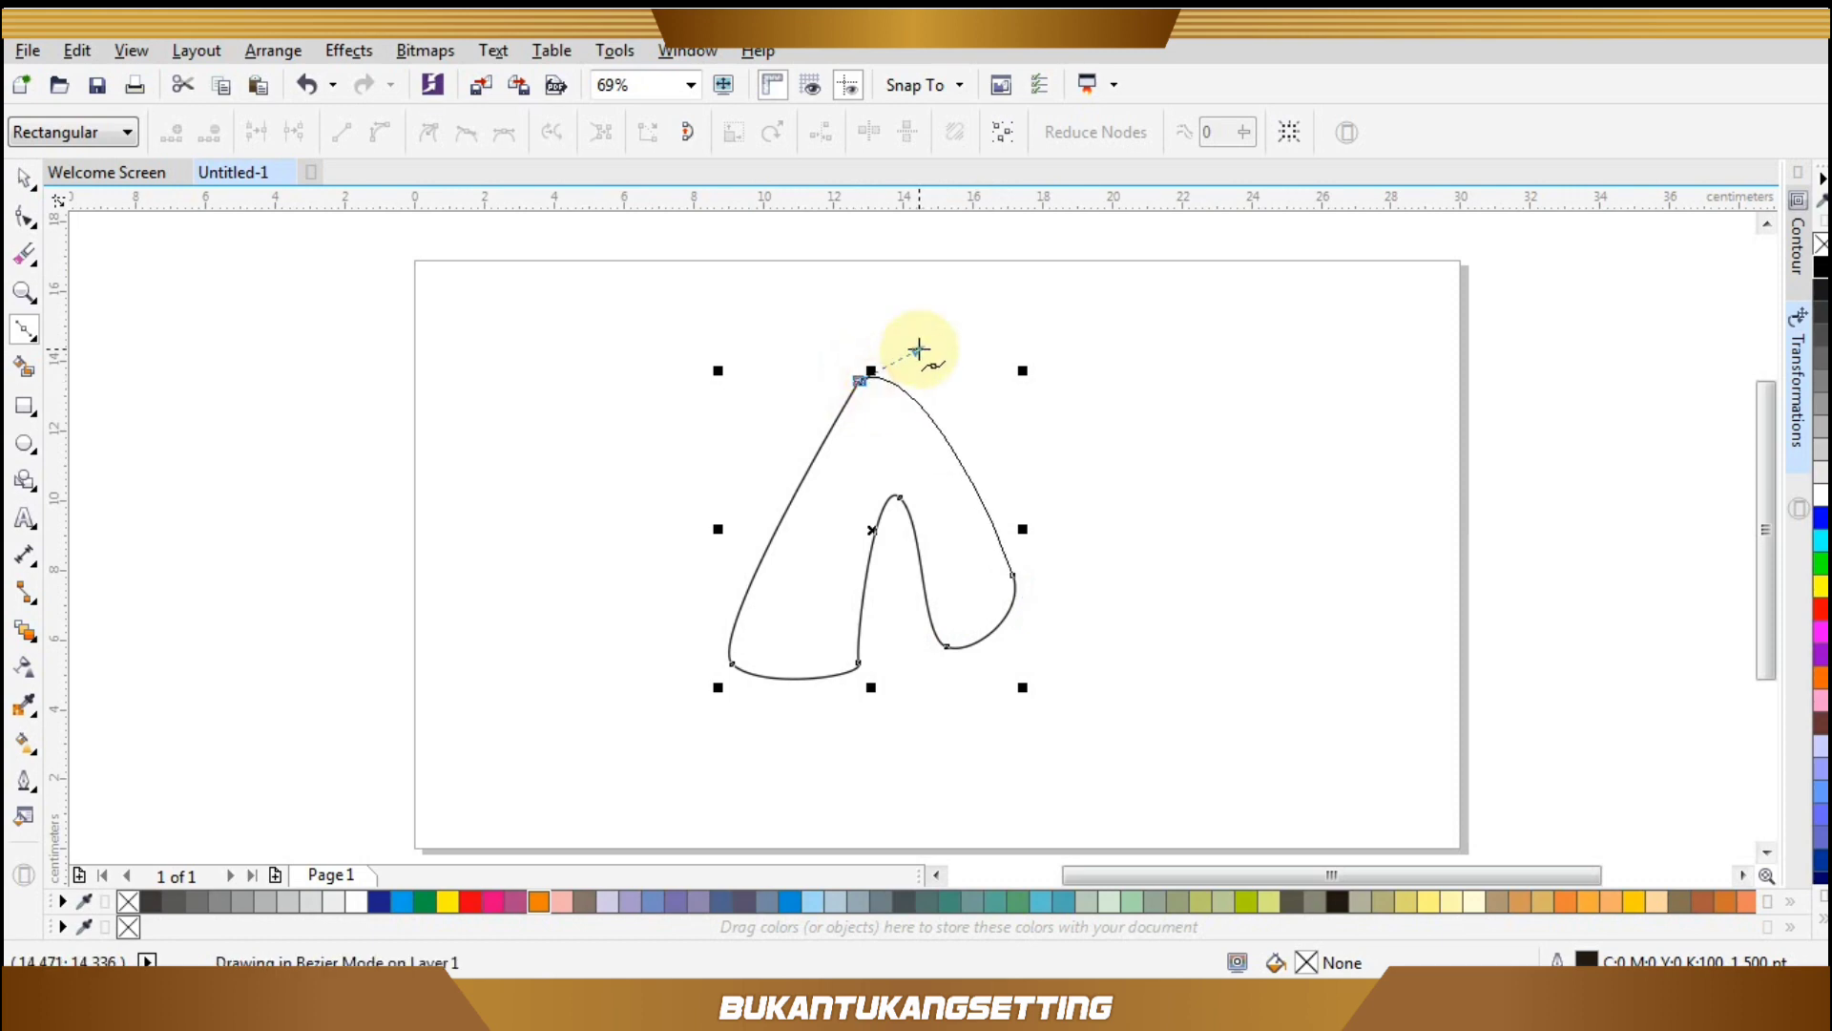
Draw a closed, curved crossbar about 10.1 cm wide and 3.4 cm high across the A's legs and weld it to the letter.
key(Escape)
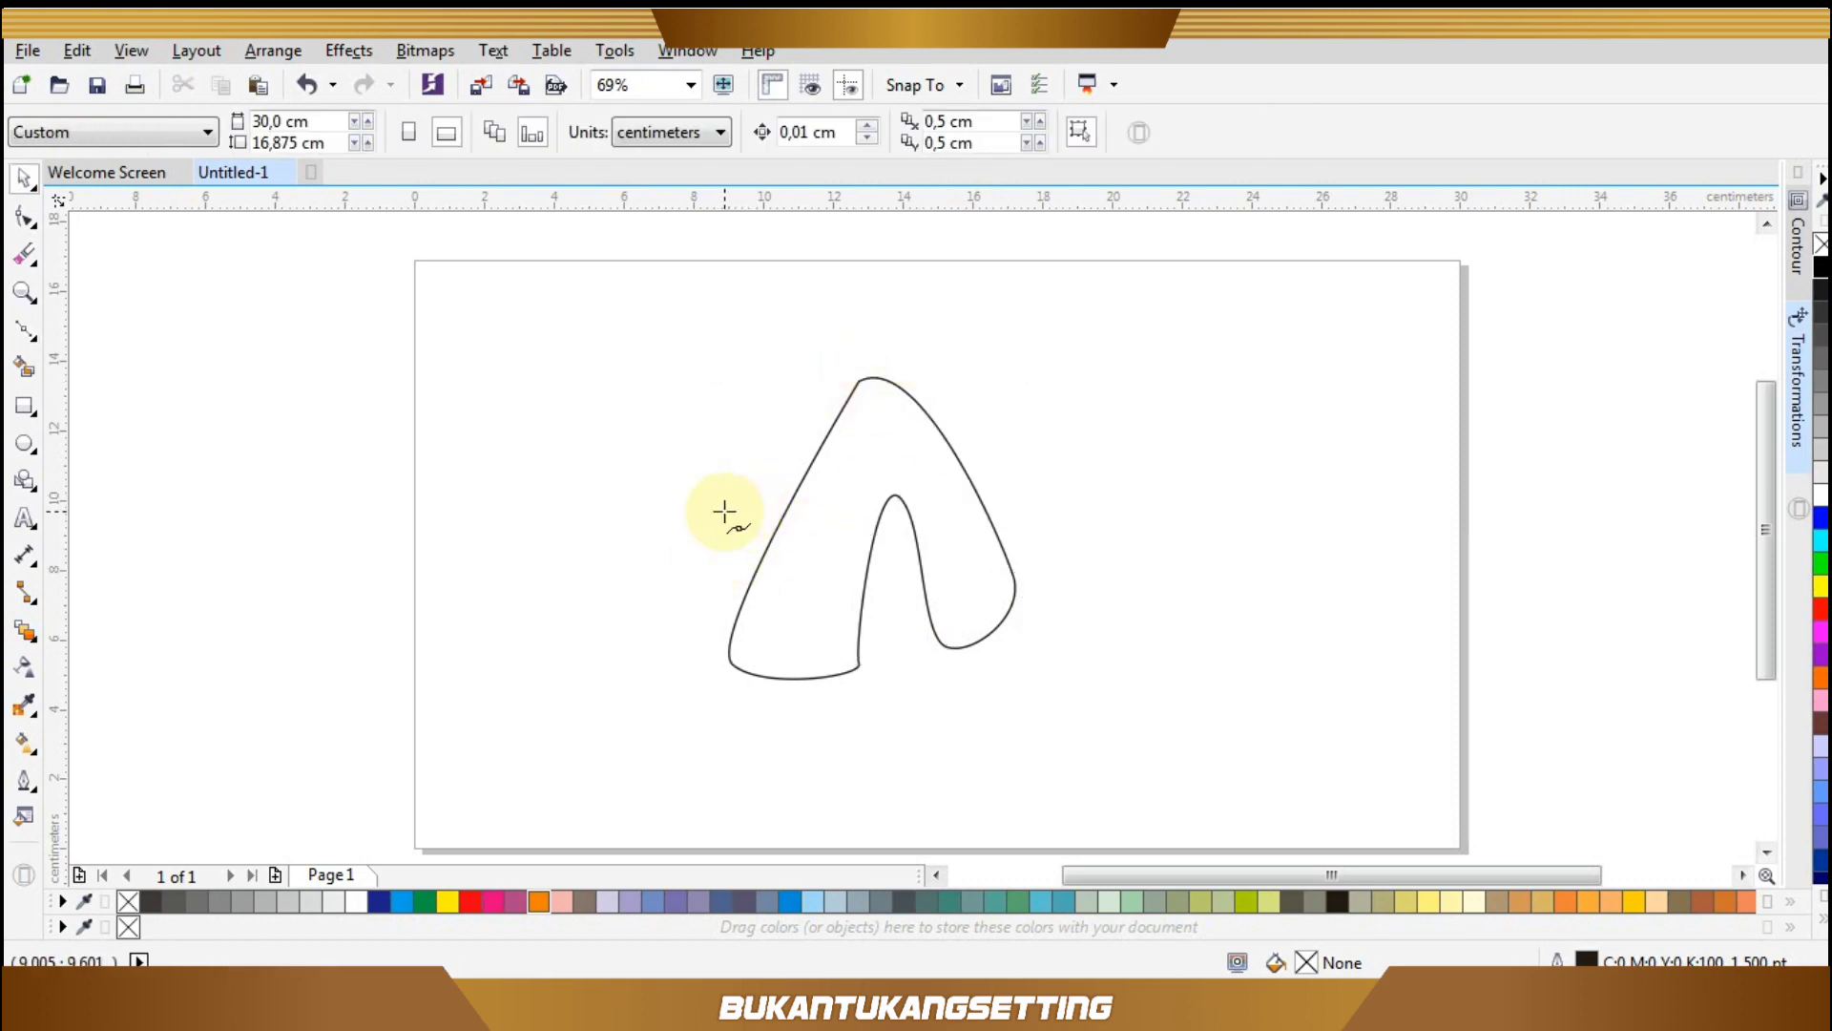
click(722, 497)
drag(721, 579, 723, 582)
drag(972, 577, 769, 521)
scroll(801, 518, up, 2)
drag(657, 482, 706, 472)
key(z)
right_click(776, 442)
key(ctrl+a)
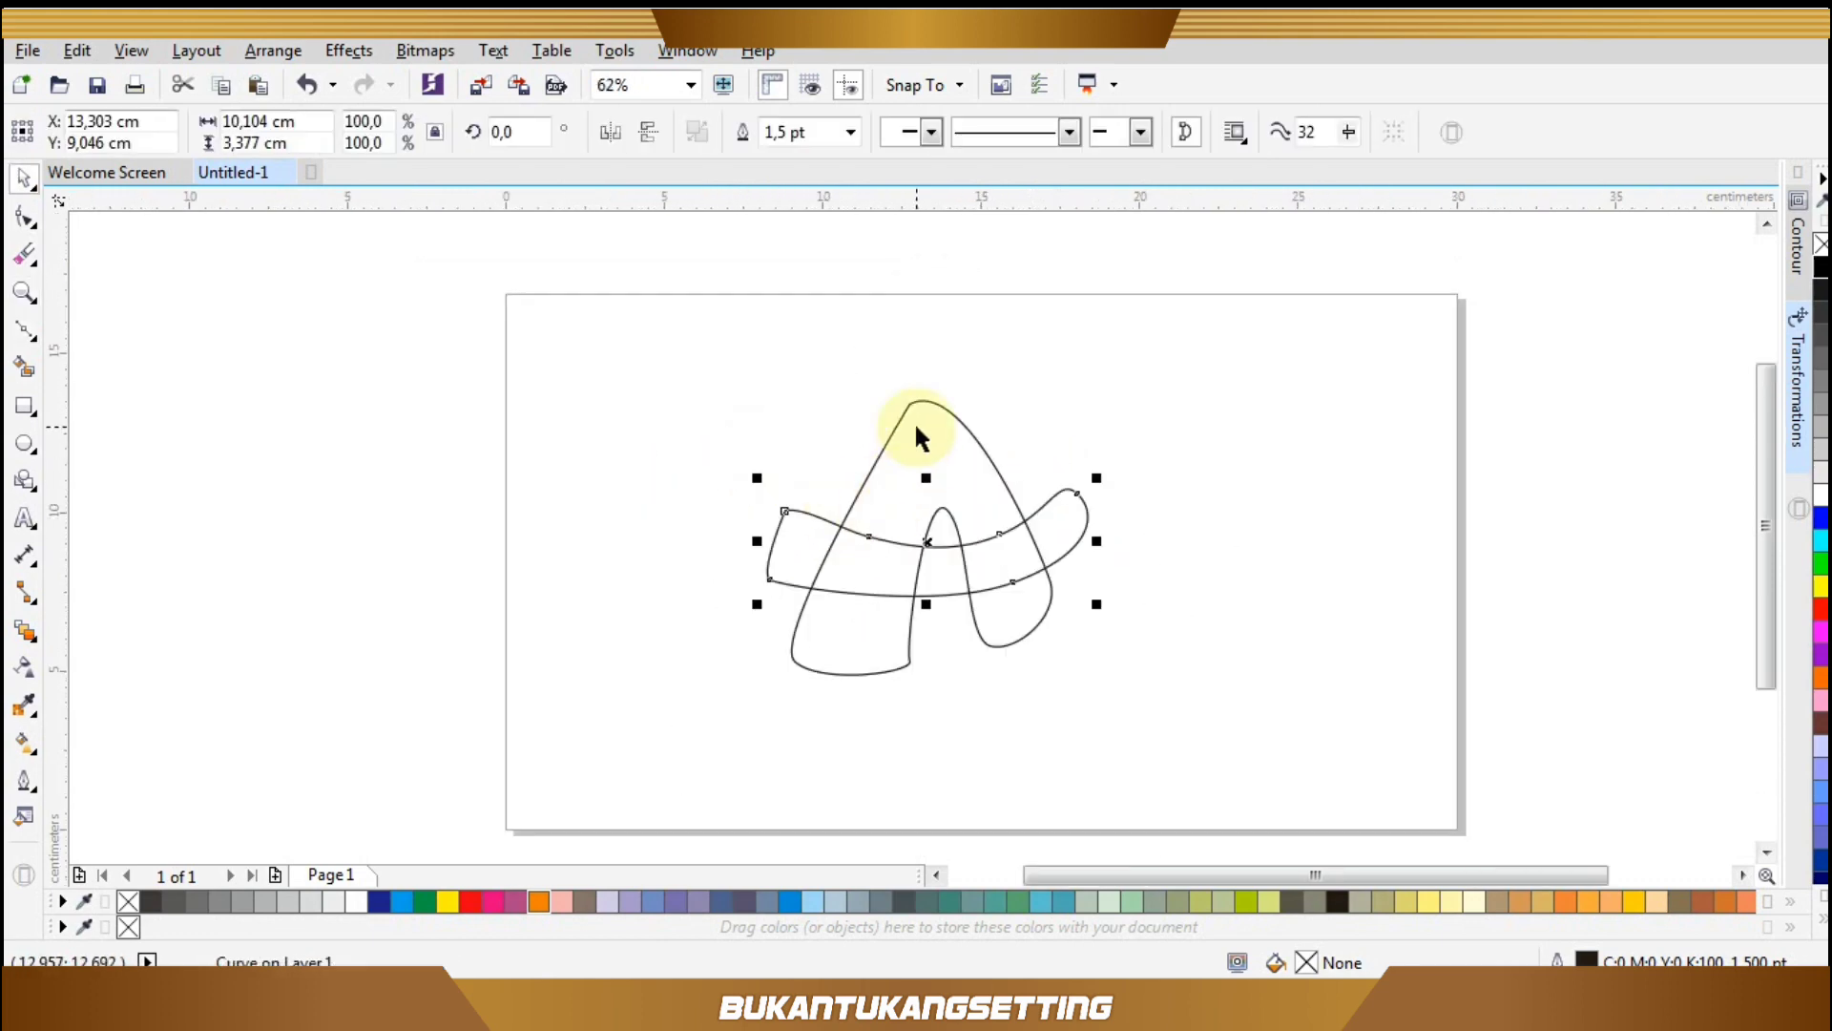
click(750, 138)
Place a copy of the A slightly down and left, and bring the white-filled original in front of it.
key(z)
drag(633, 277, 1124, 702)
key(space)
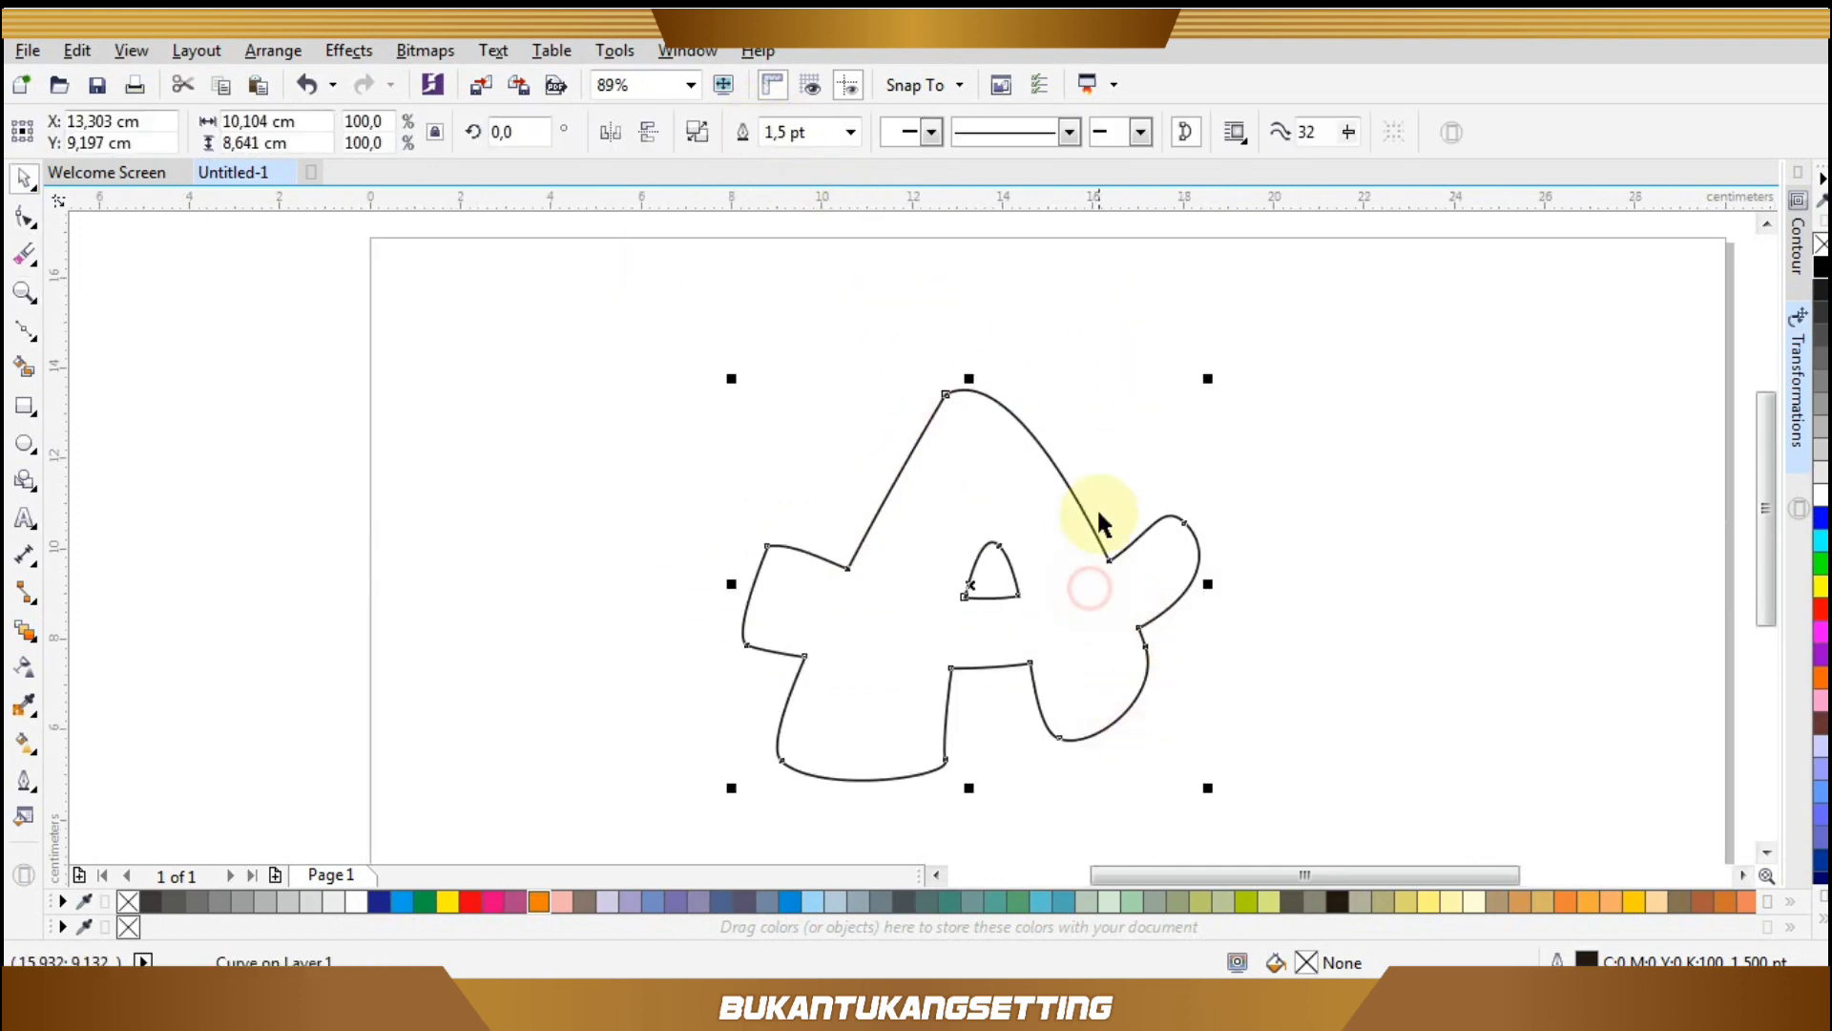
drag(1056, 499, 1019, 513)
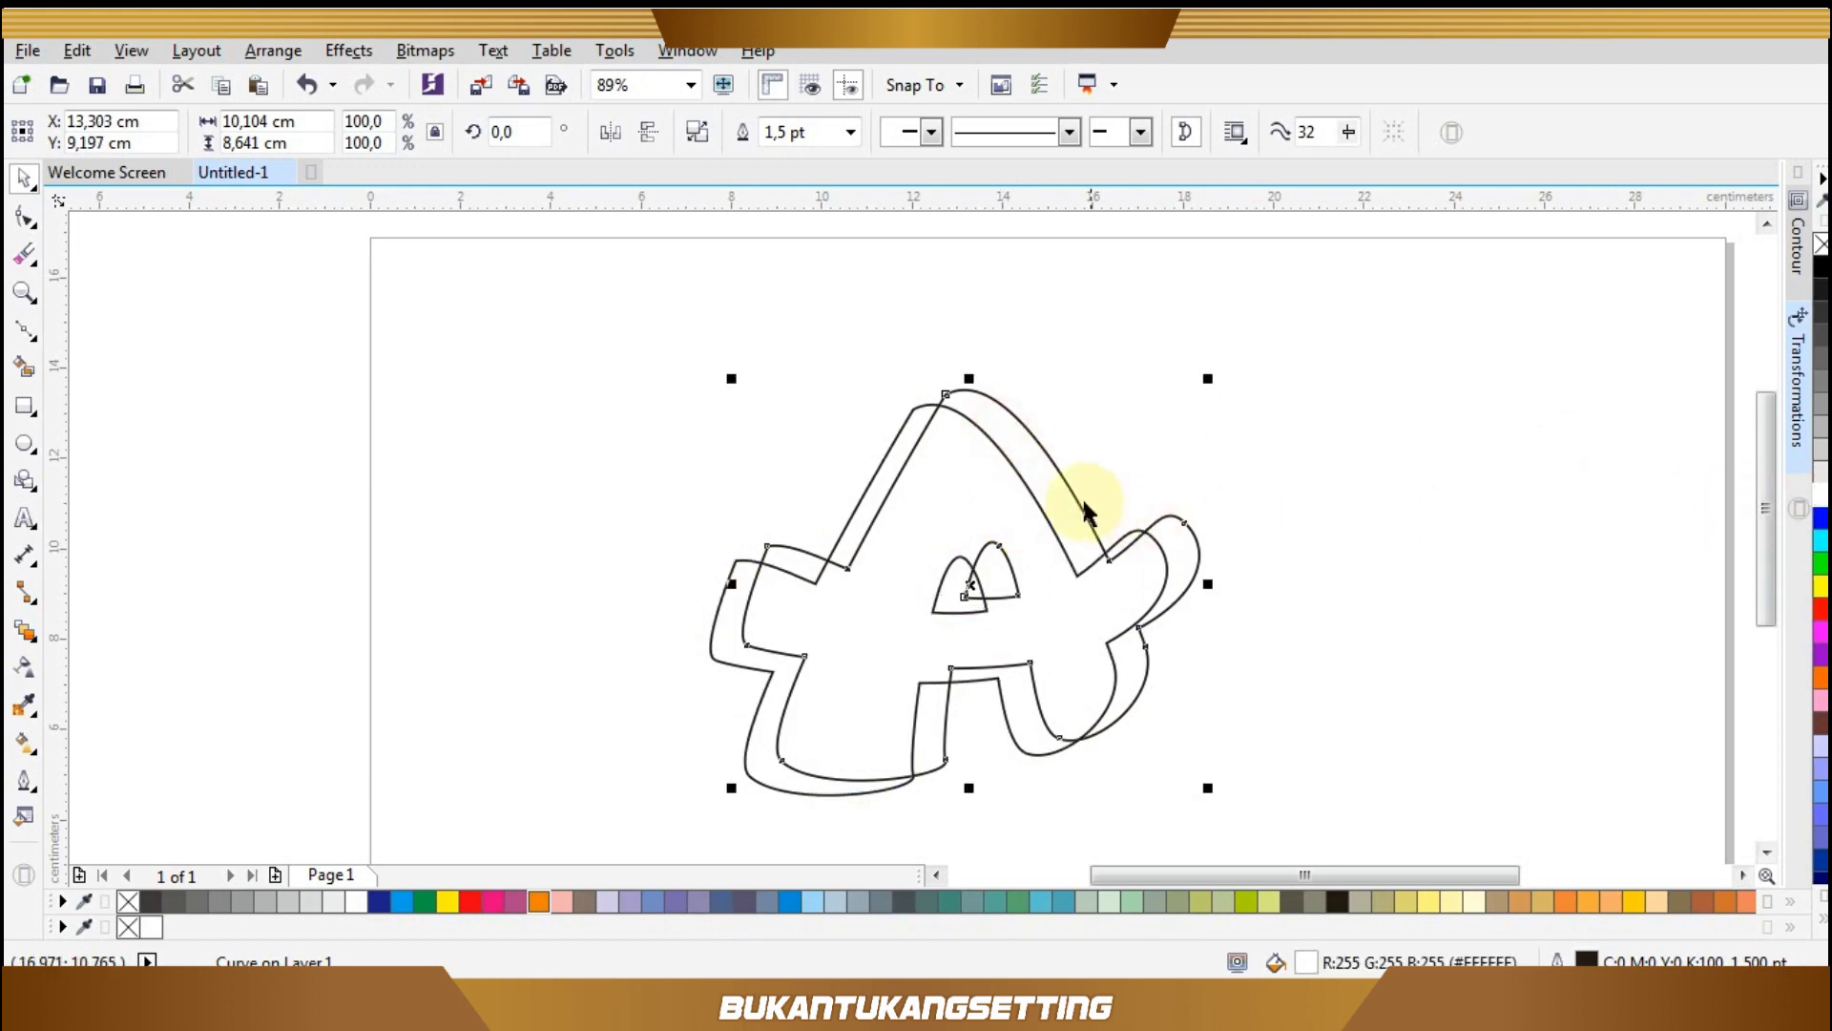
right_click(1000, 393)
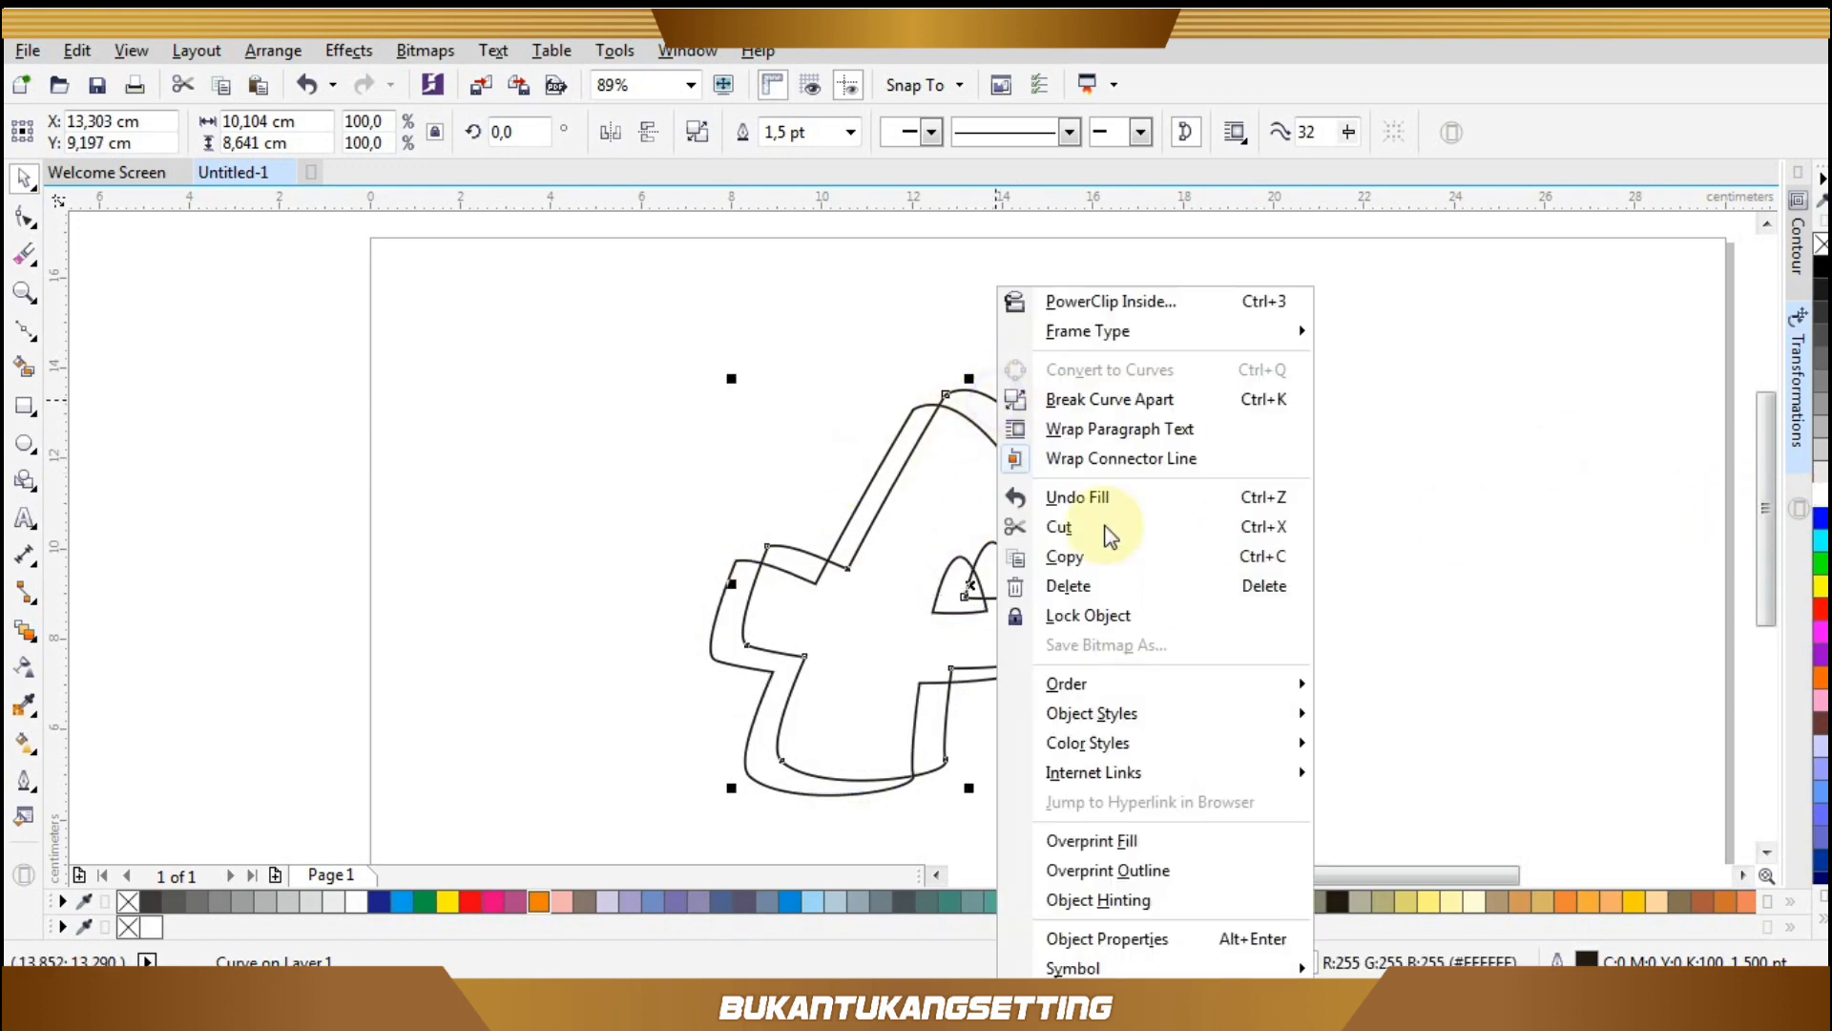
mouse_move(1102, 692)
click(1359, 685)
click(1338, 580)
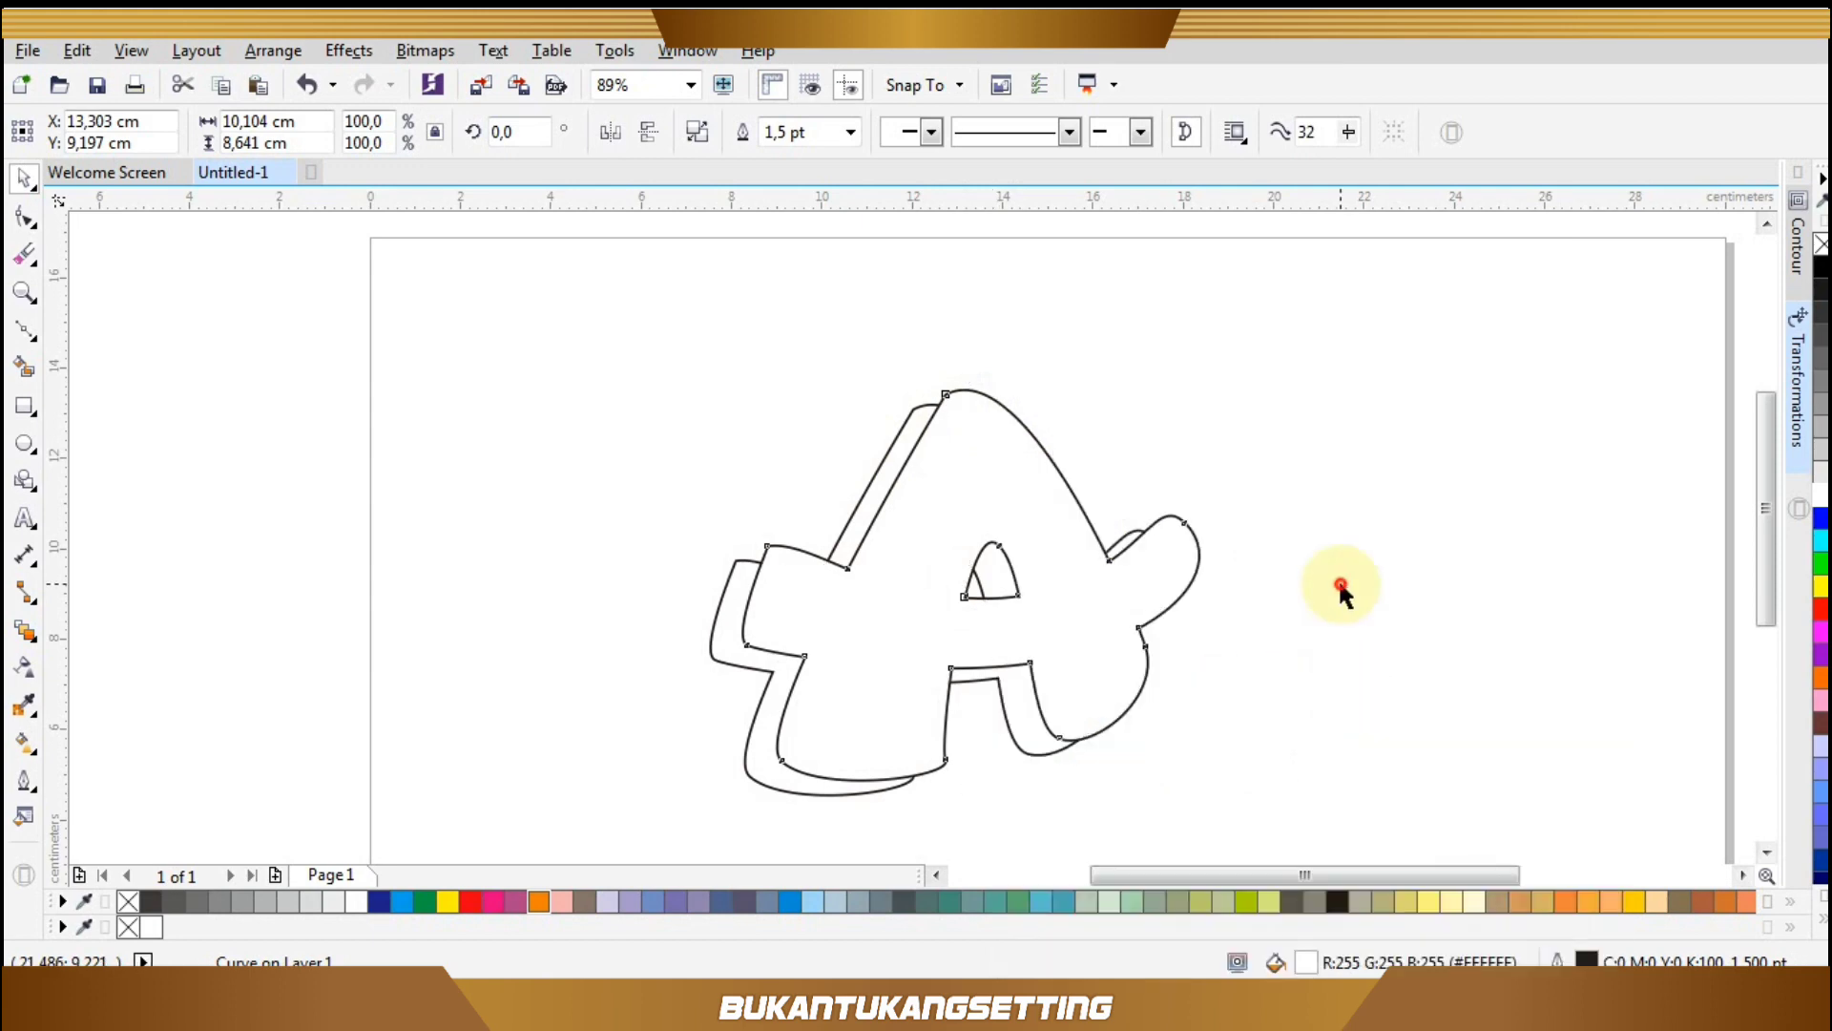
Set the front letter's outline width to 6 pt.
click(1139, 630)
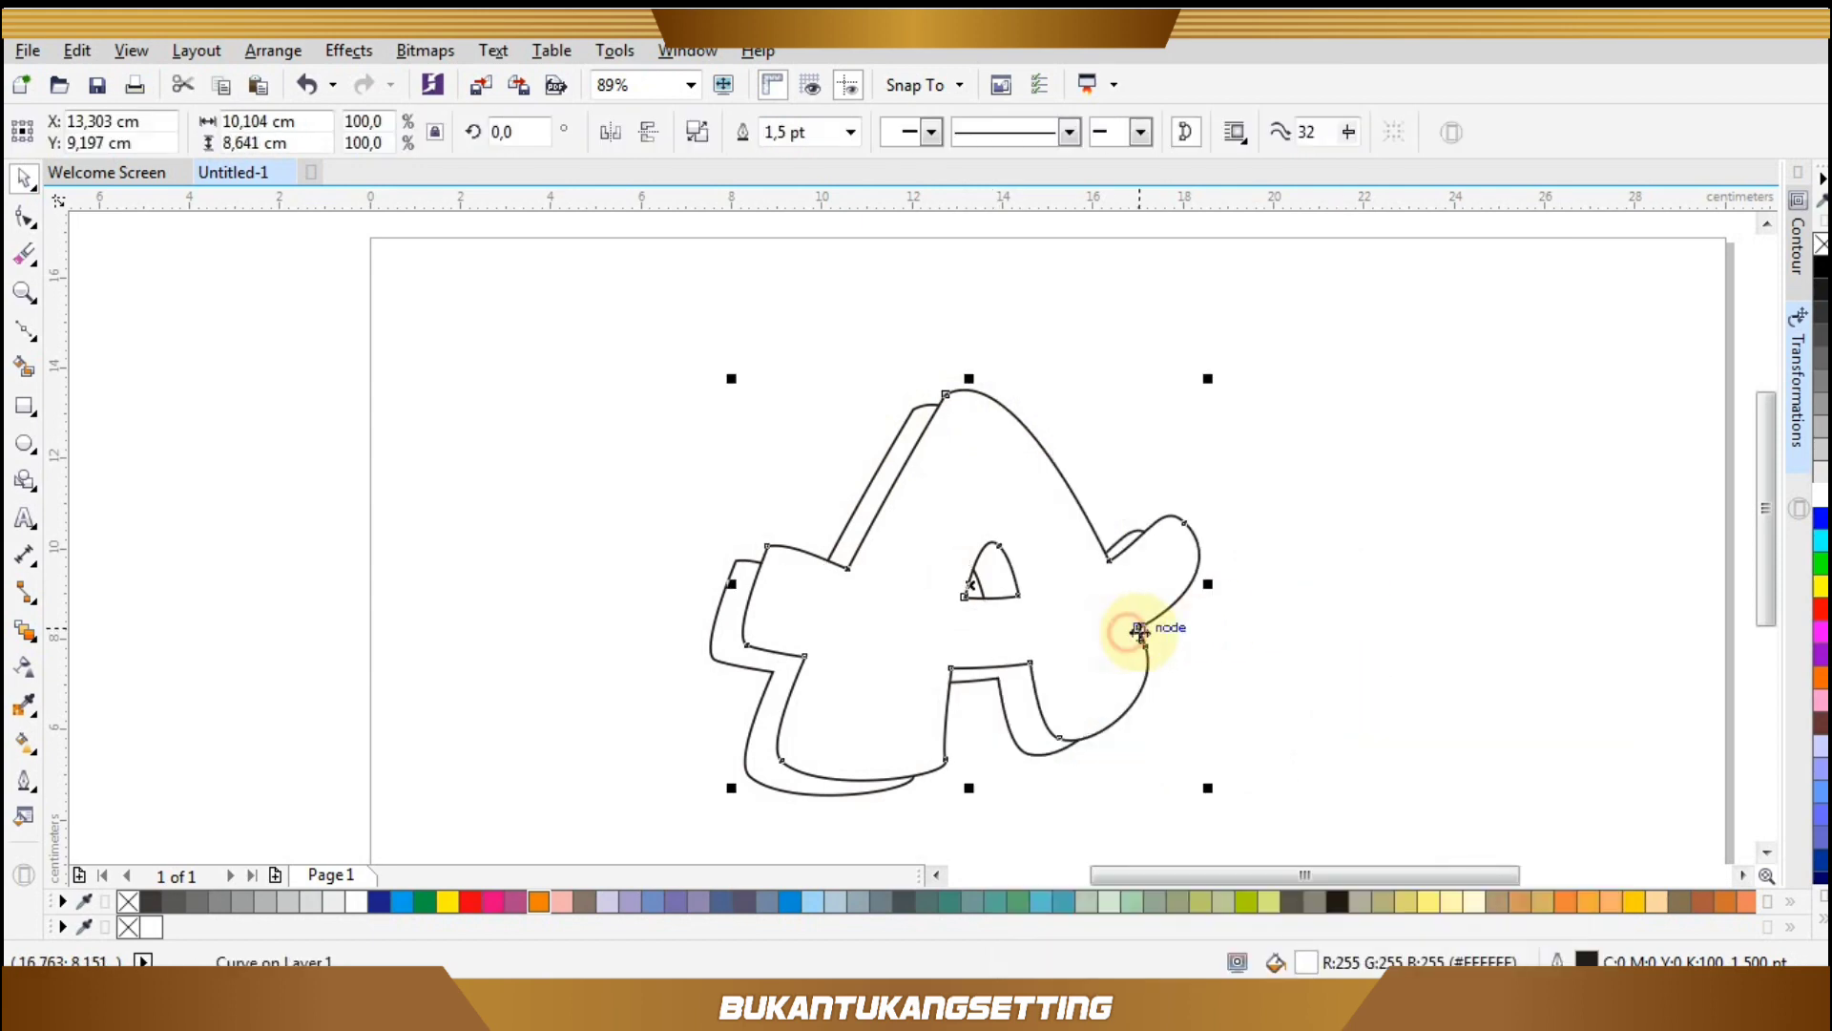
click(855, 135)
click(818, 298)
click(849, 132)
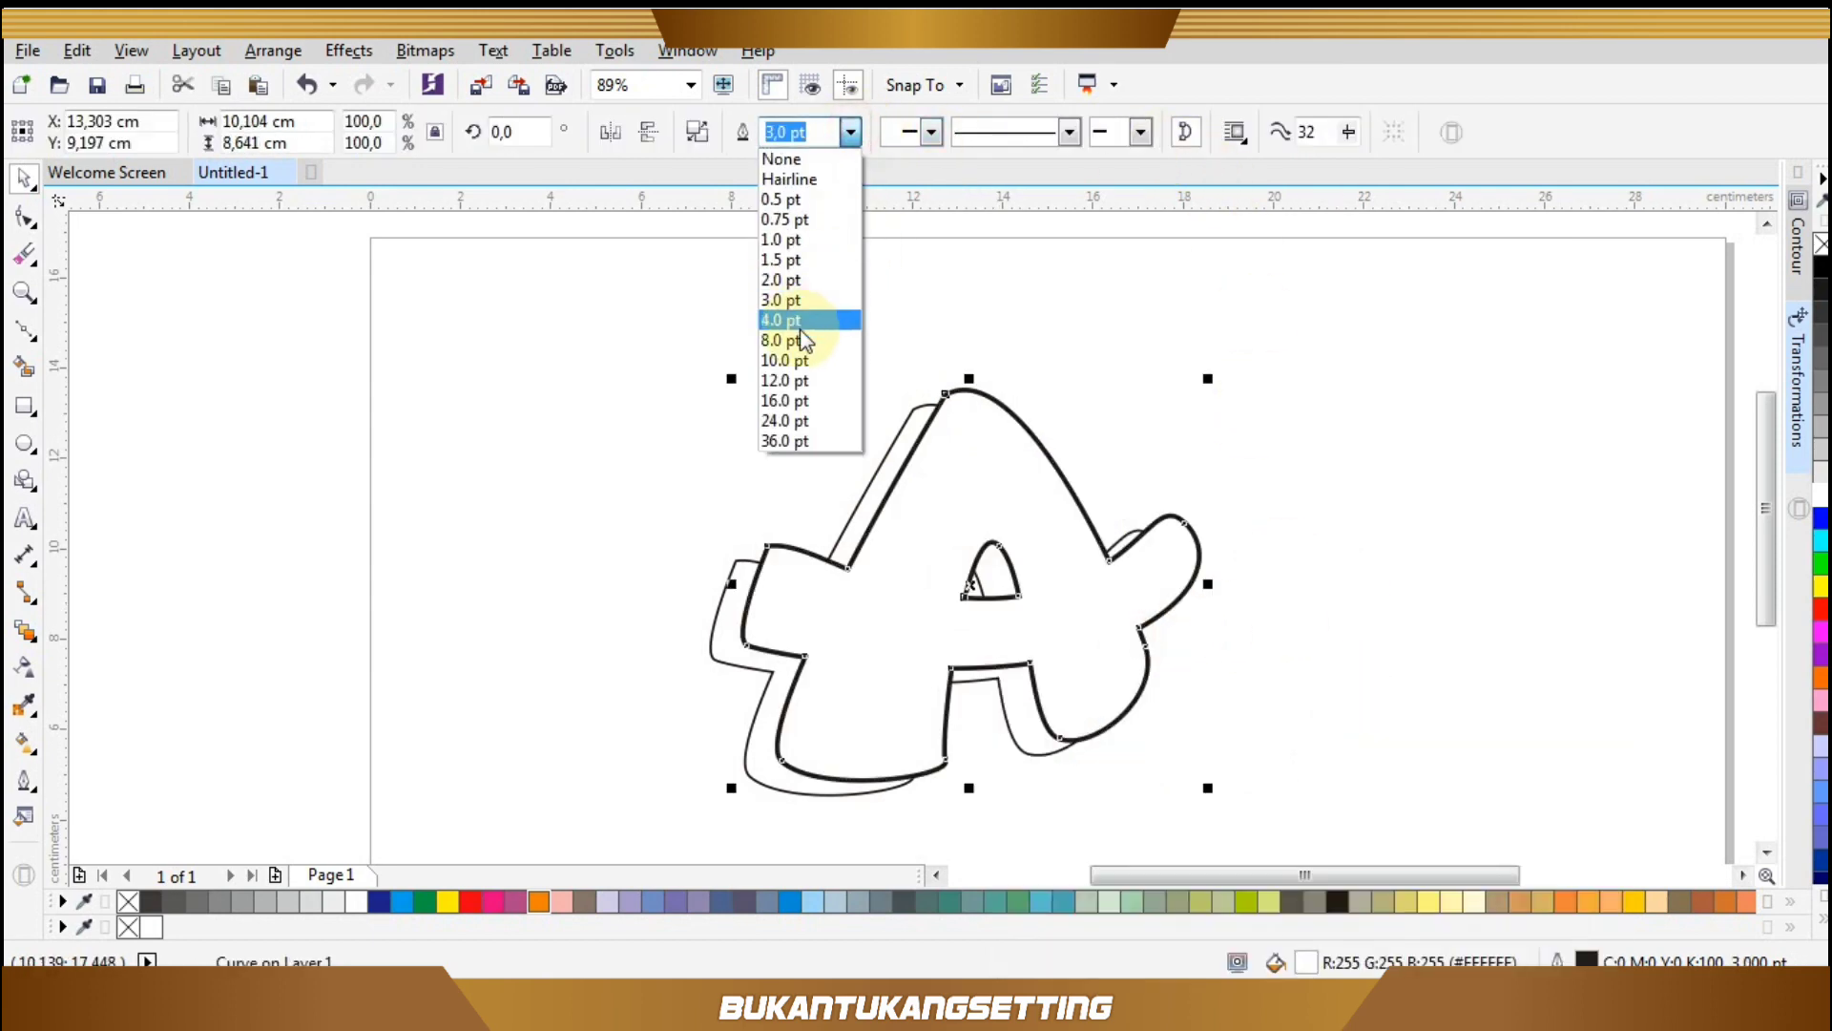
click(808, 340)
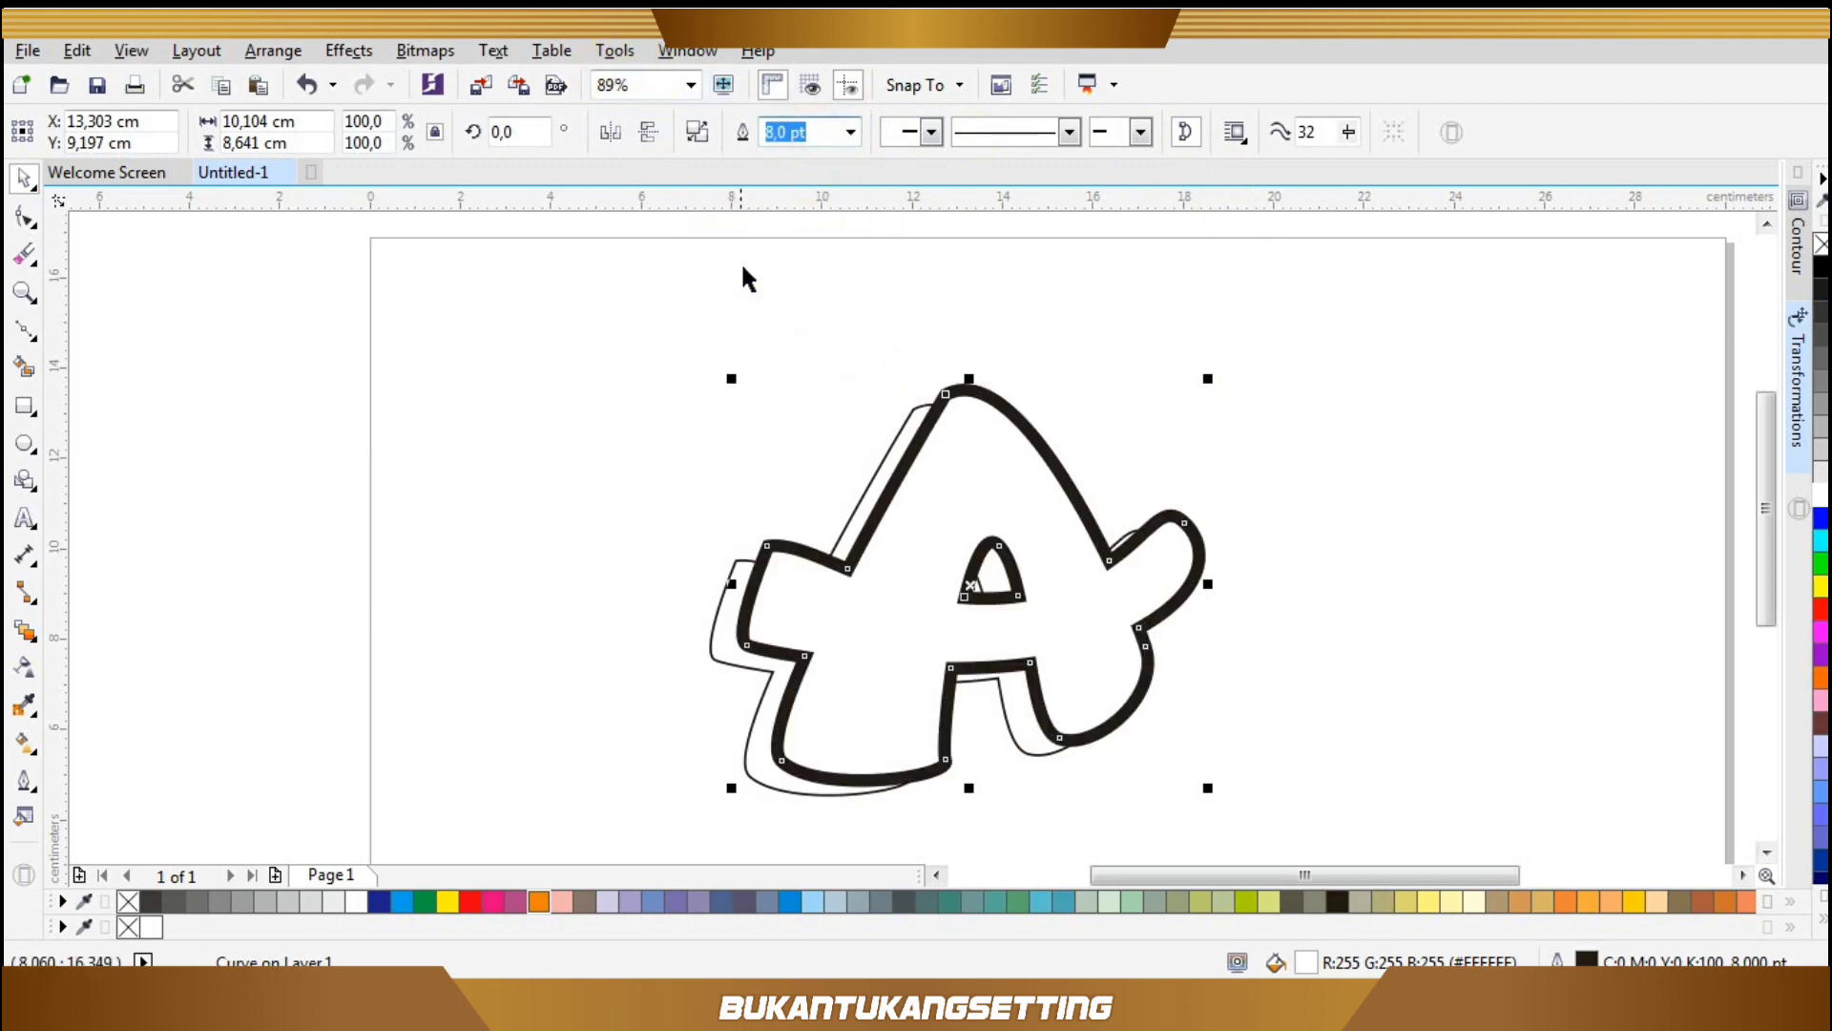
text(6)
key(Return)
Copy all properties of the front letter onto the offset copy behind it.
click(849, 368)
drag(958, 429, 903, 430)
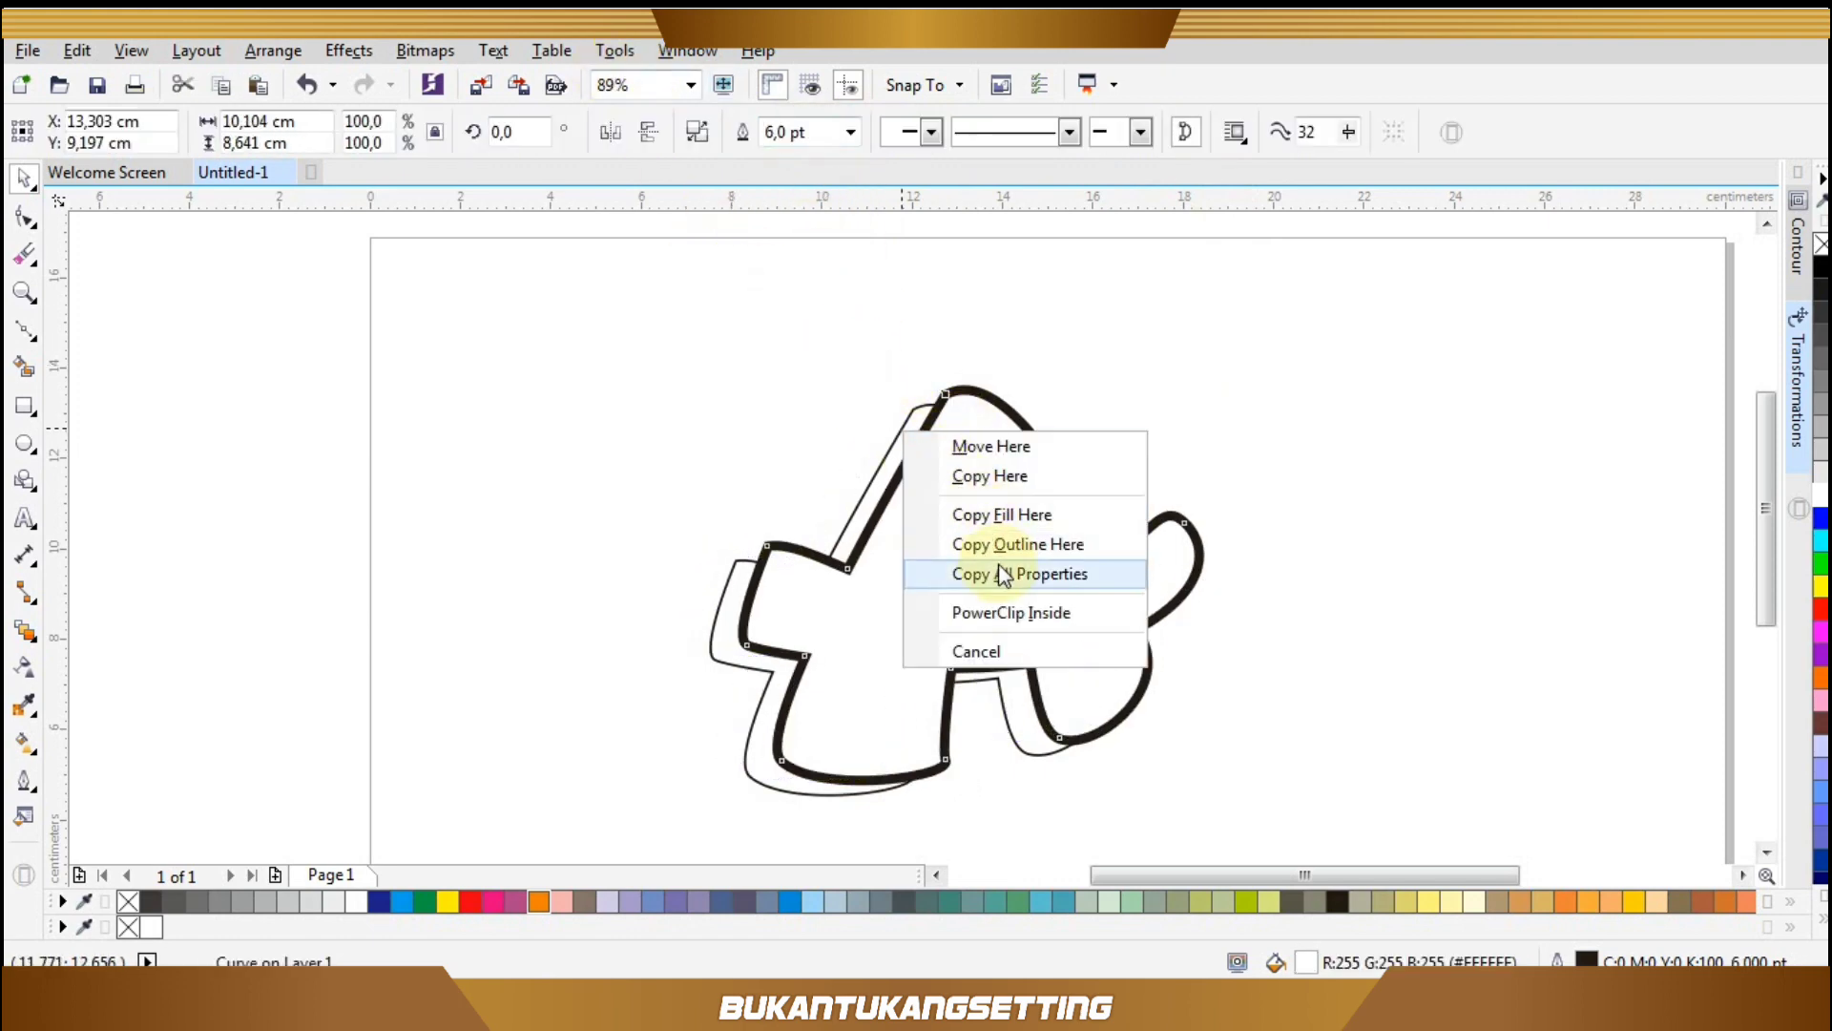
click(1002, 573)
click(1100, 349)
Increase the nudge distance and nudge the back letter down and left to X 12.39 cm, Y 8.67 cm.
drag(789, 130, 897, 141)
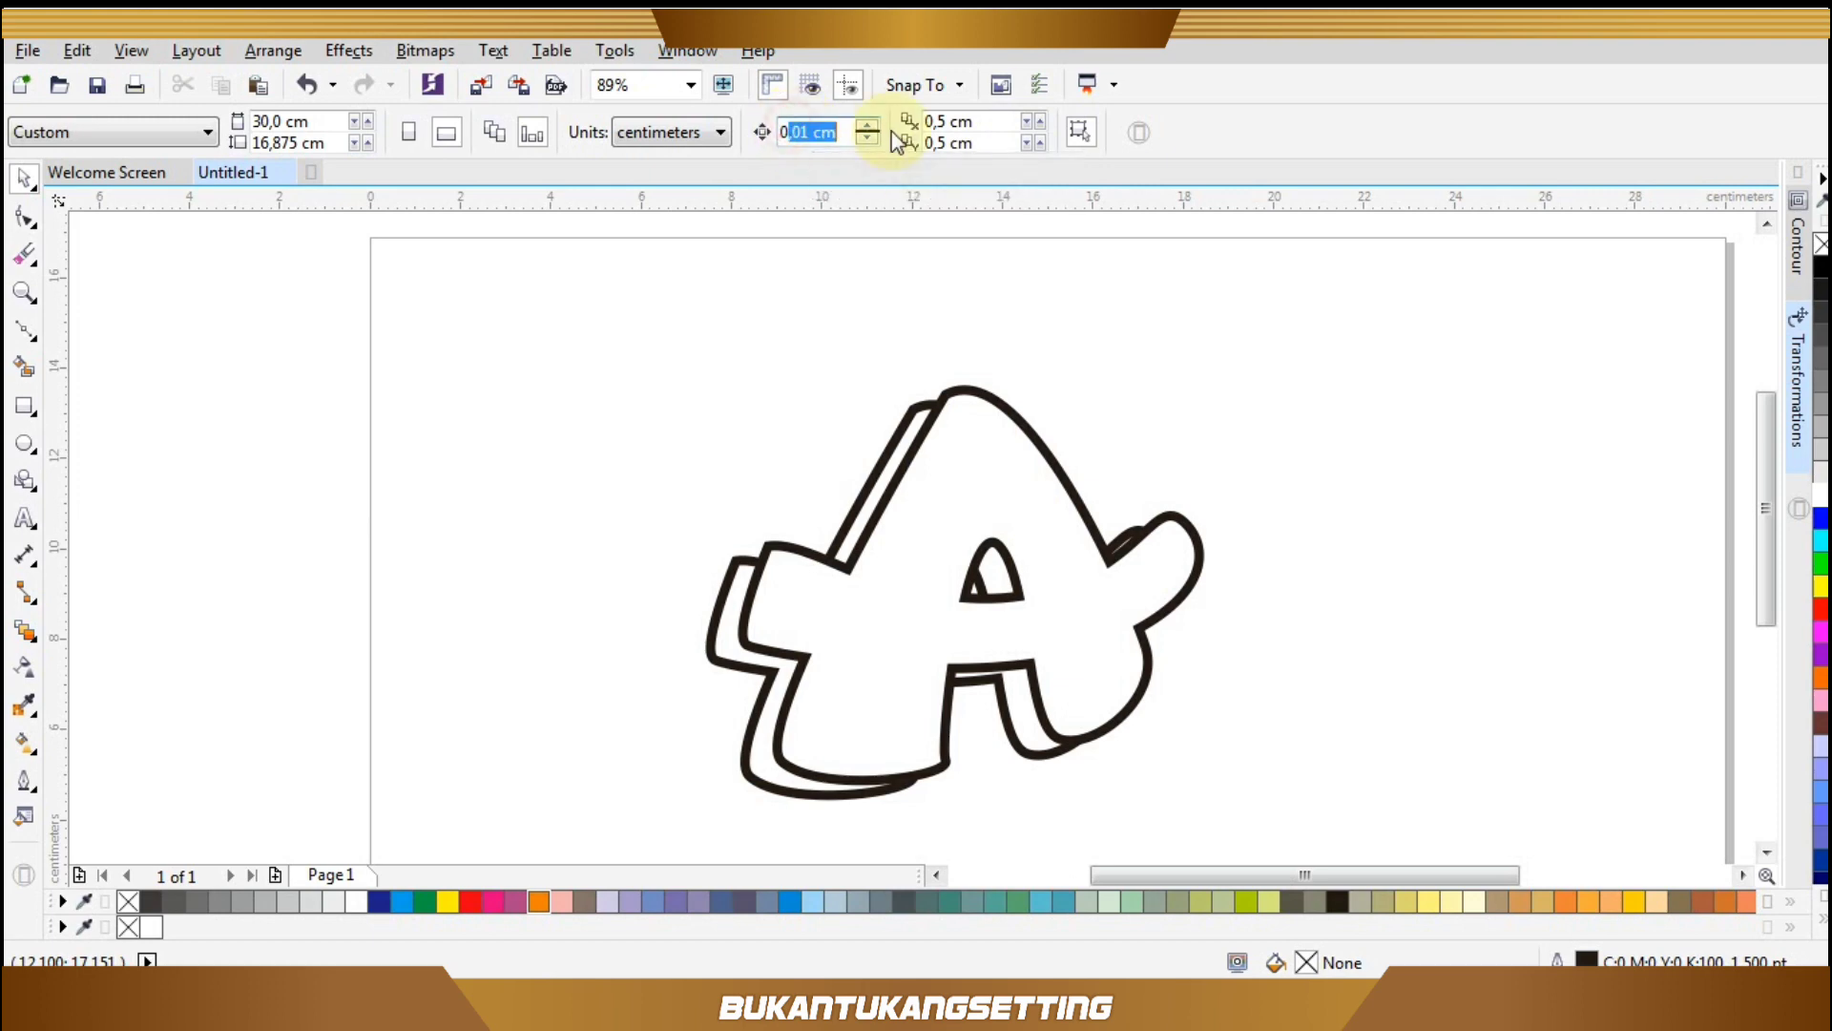
click(895, 465)
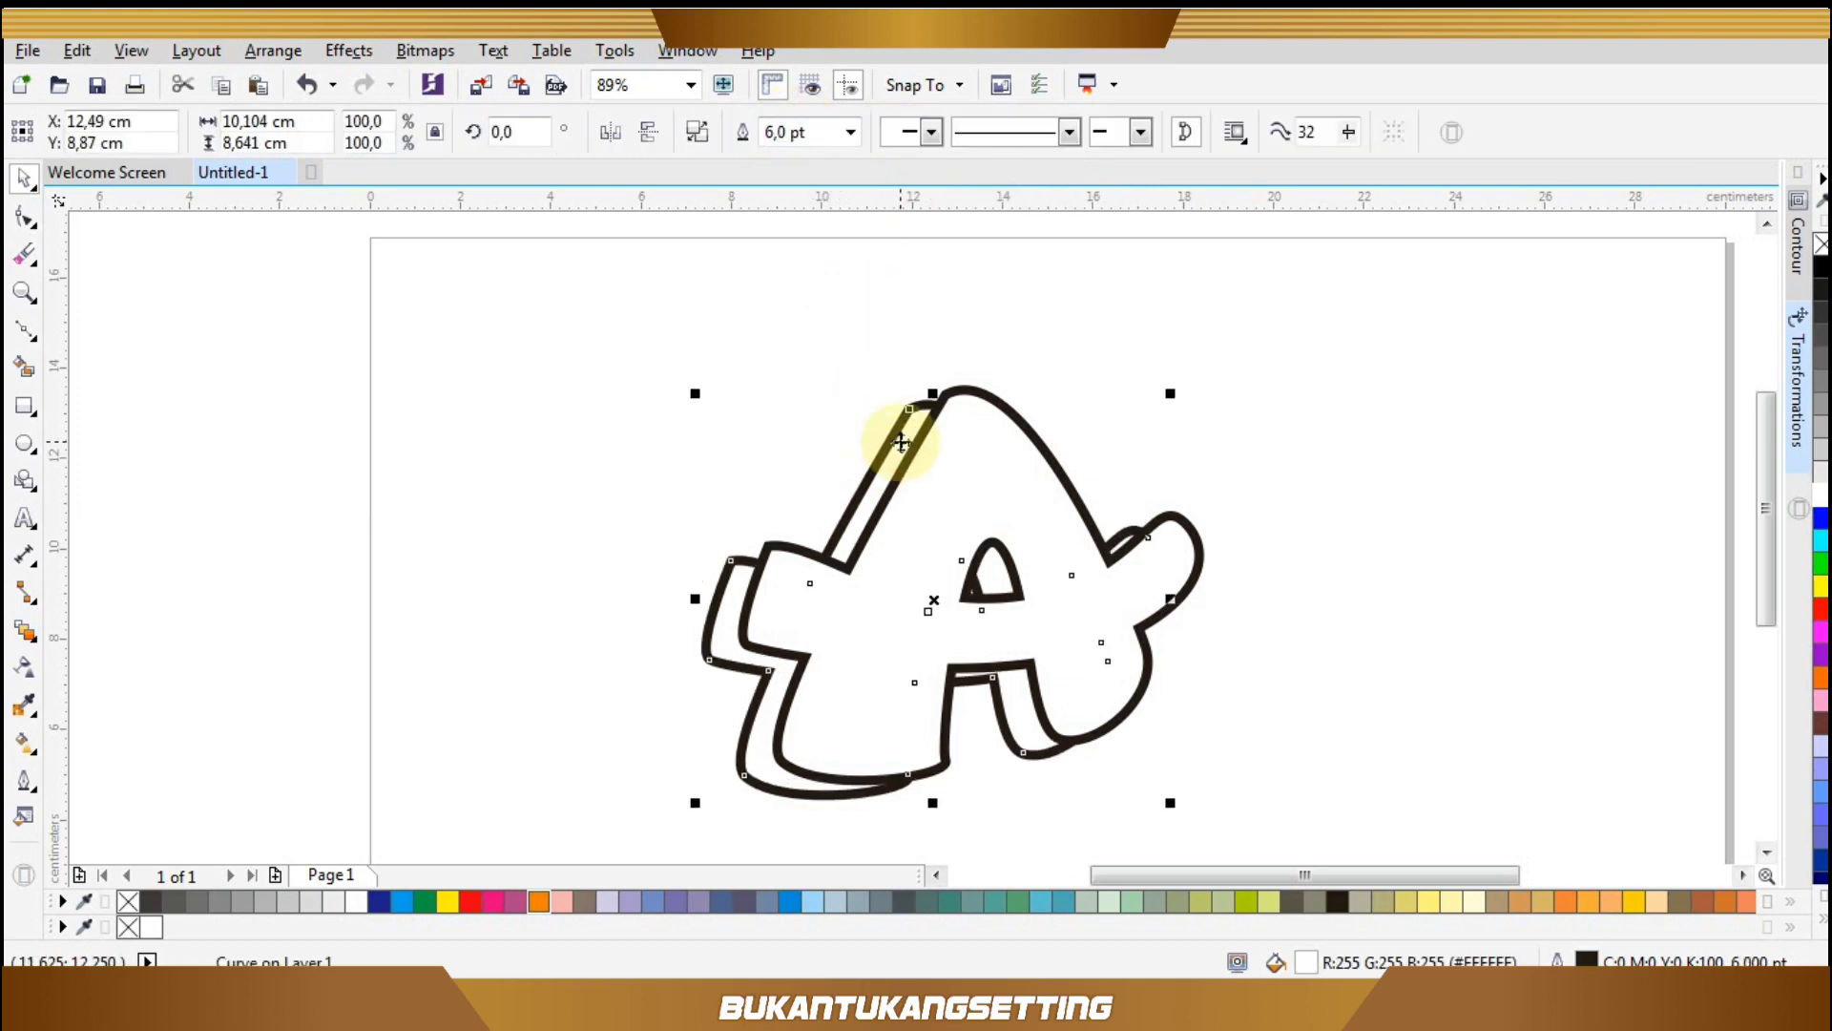
key(Down)
key(Left)
key(Down)
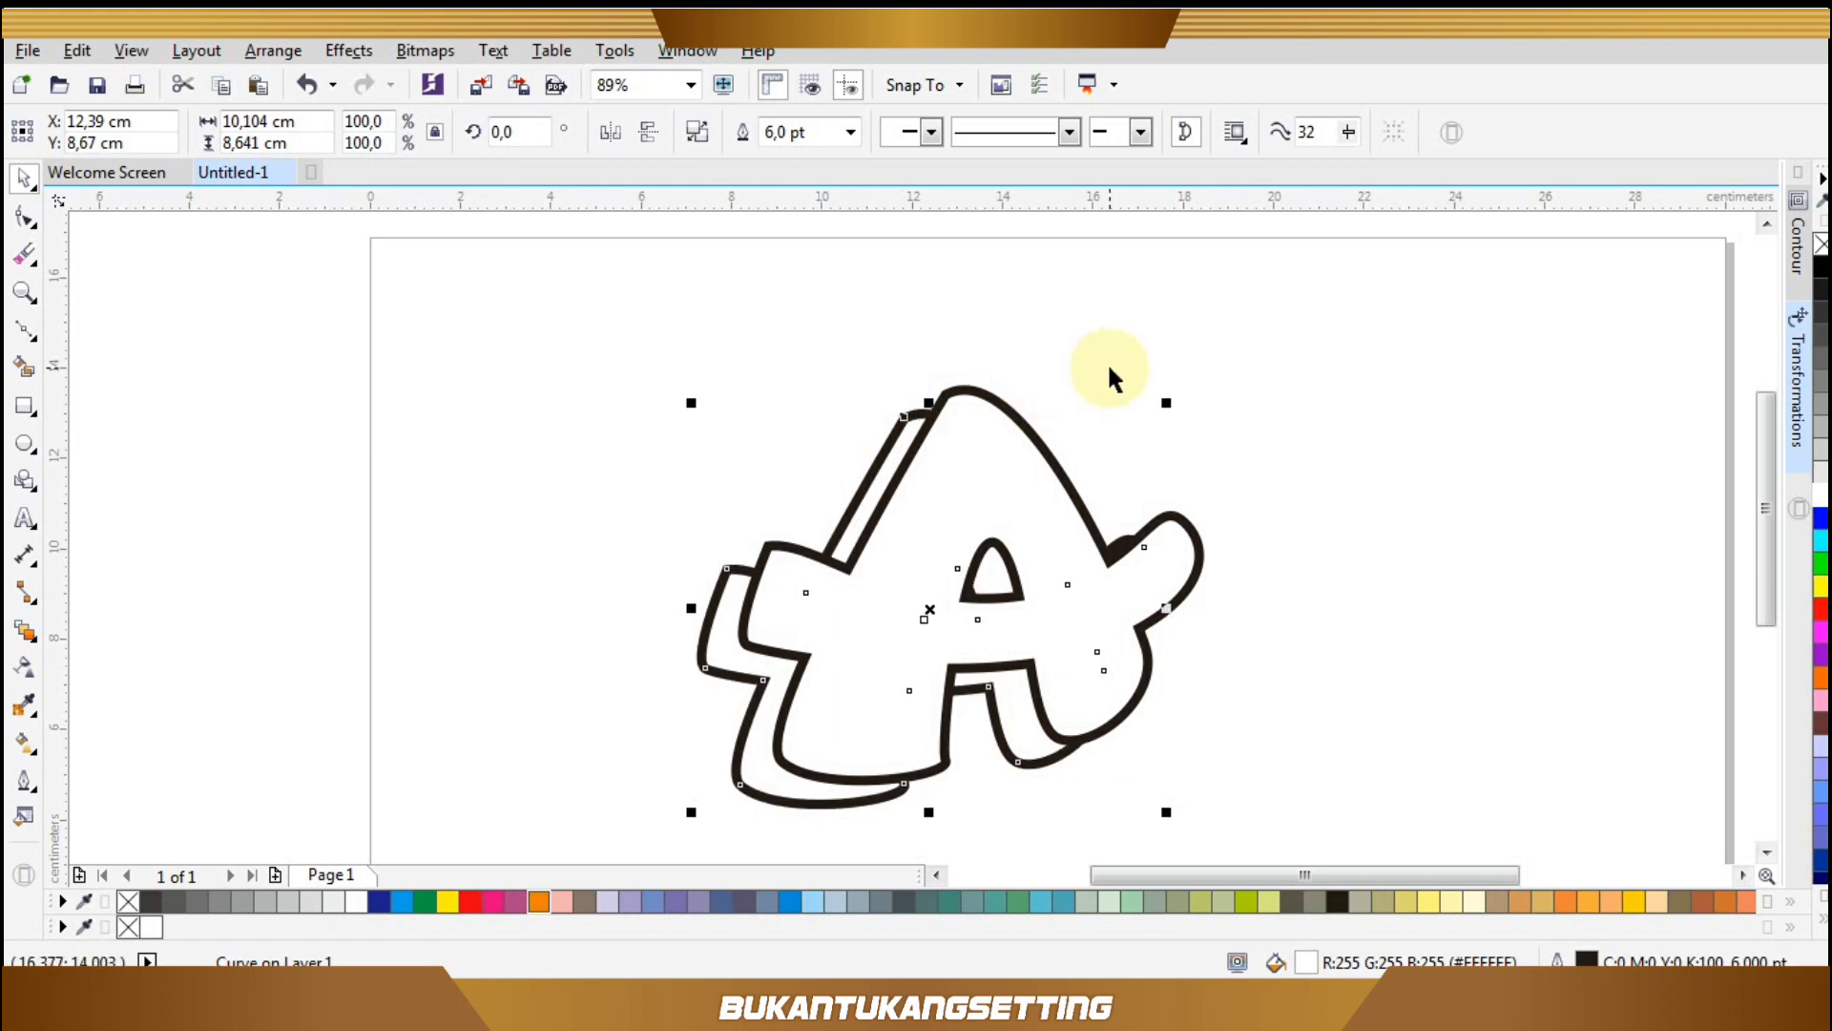
click(1109, 370)
Draw a closed Bezier drip shape hanging about 3.3 cm below the bottom right corner of the front letter's left leg.
key(z)
drag(771, 498, 1178, 901)
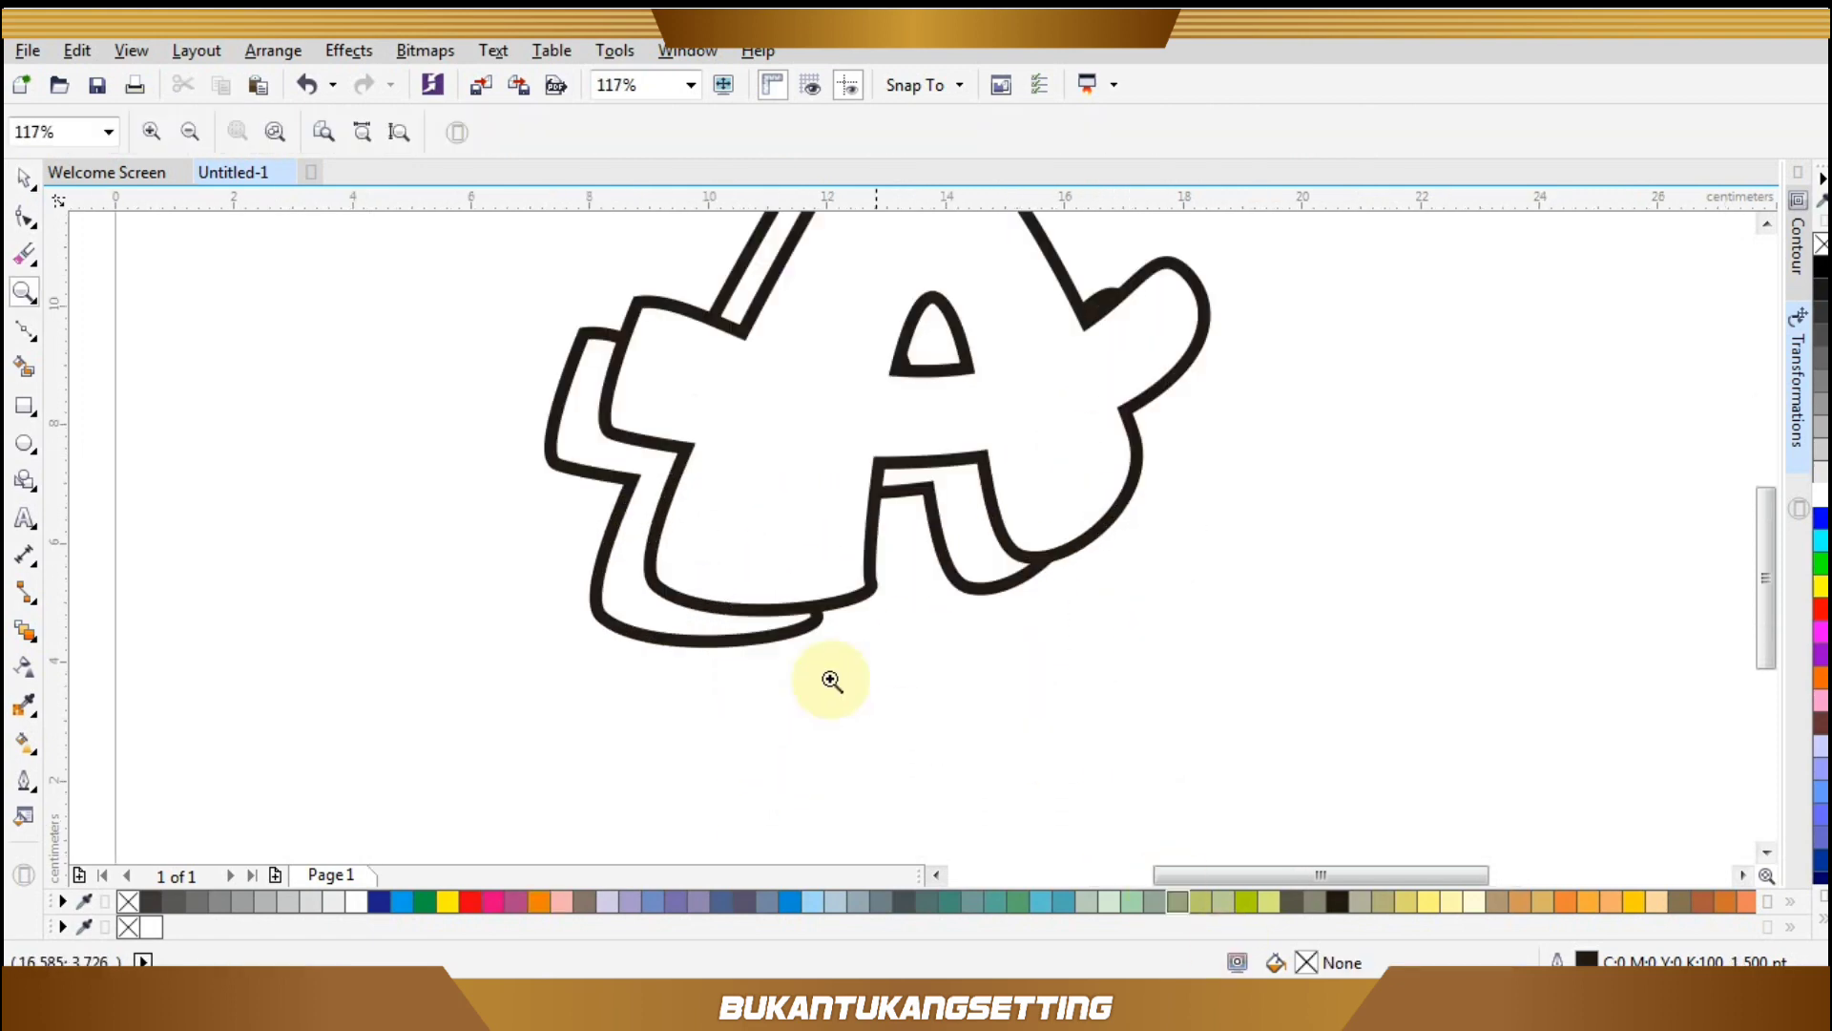
drag(544, 328, 1088, 781)
click(25, 329)
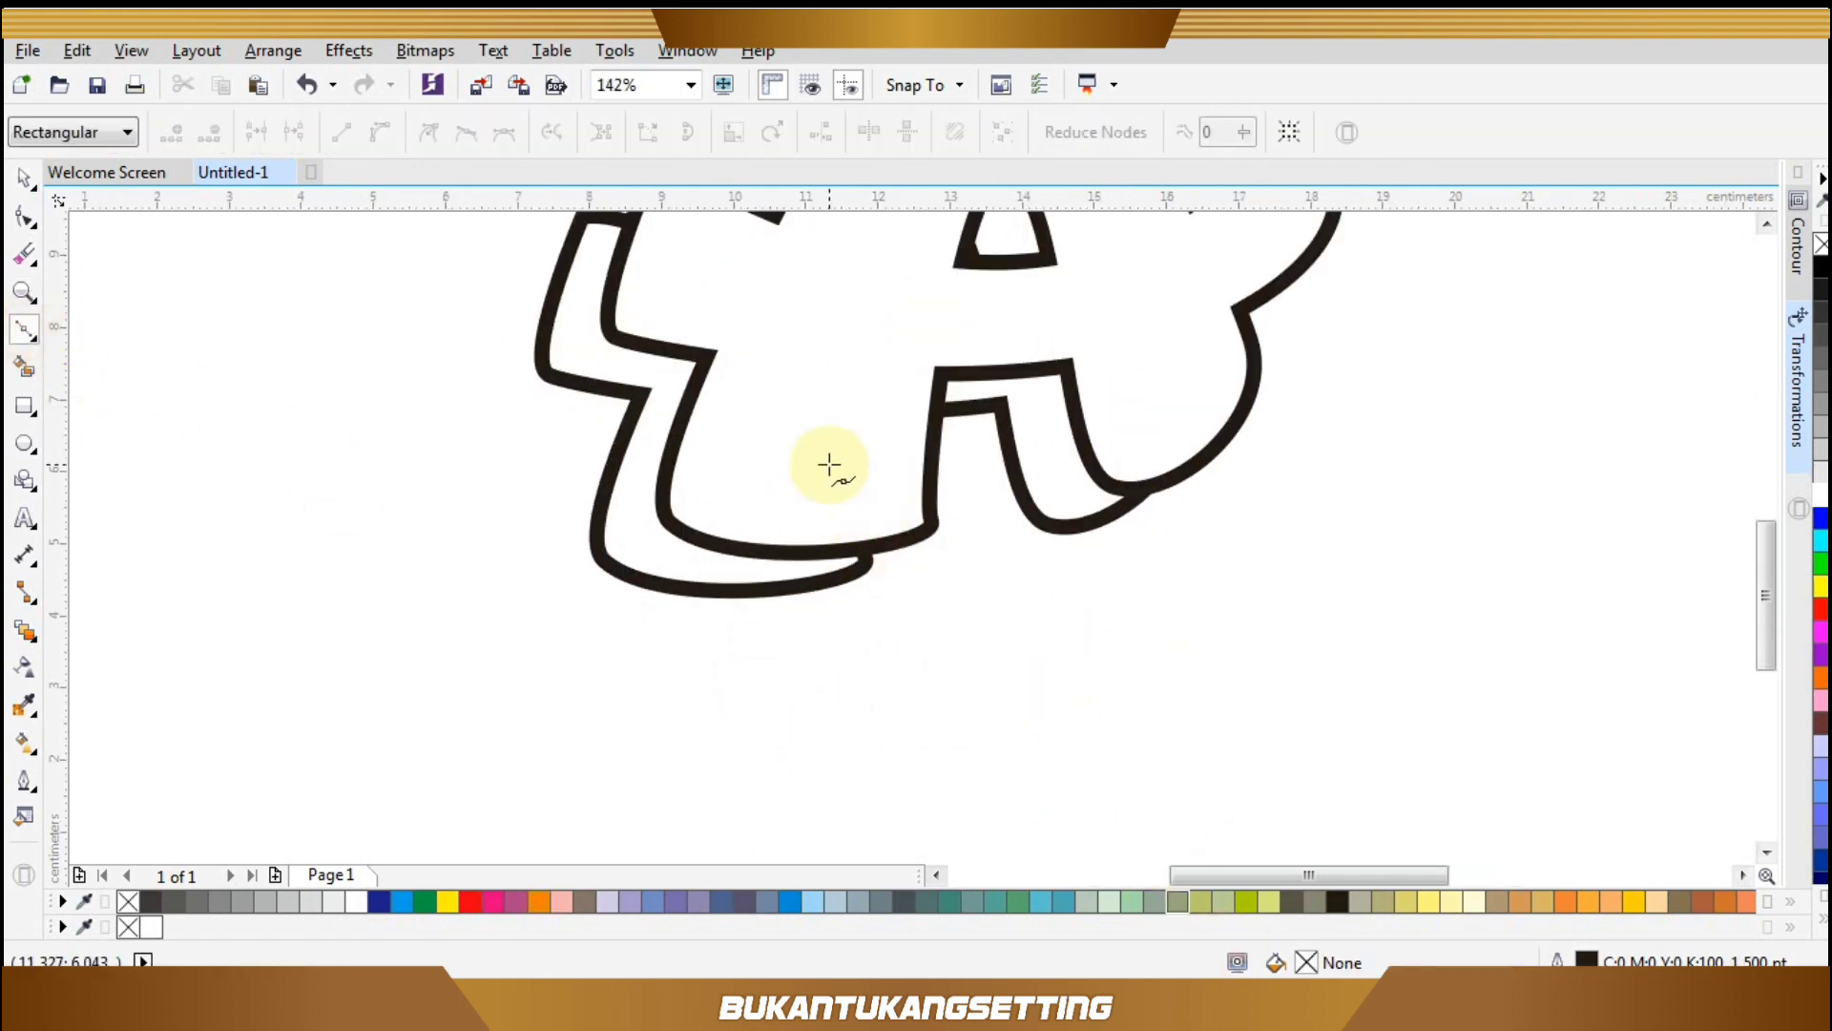
click(836, 551)
drag(889, 624, 896, 697)
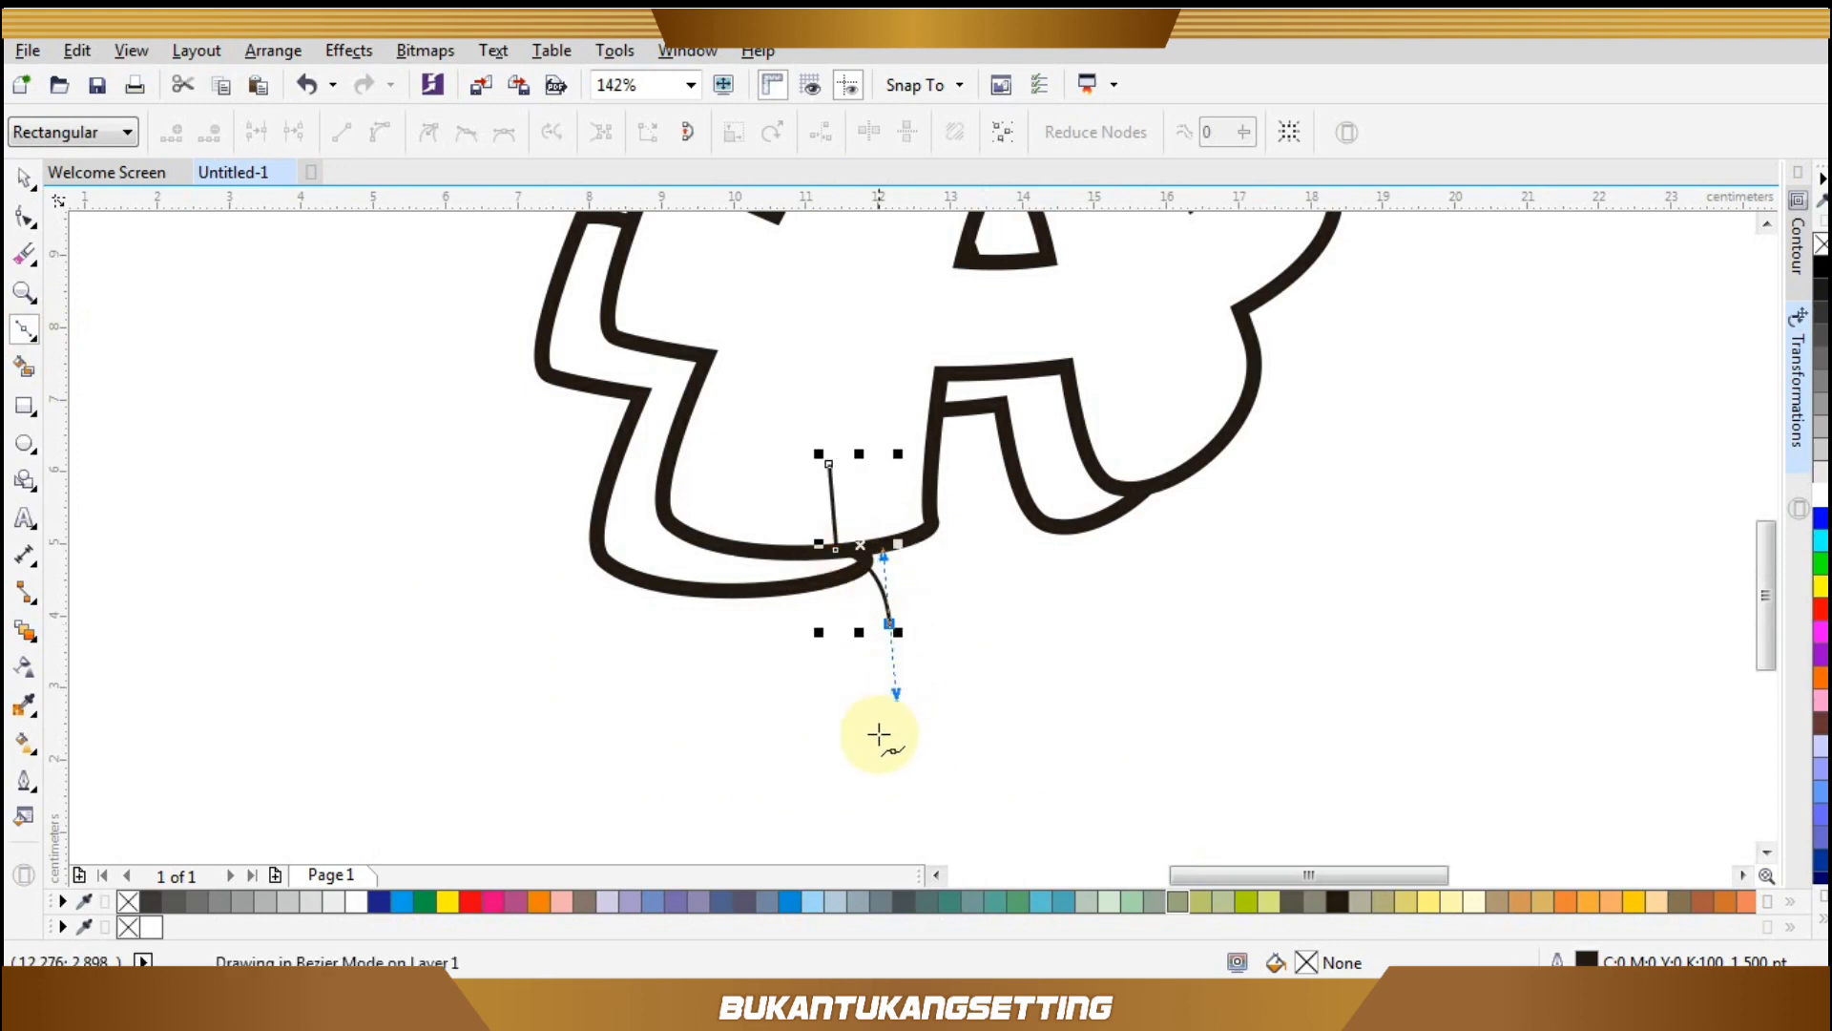
drag(901, 792, 926, 797)
drag(917, 606, 910, 542)
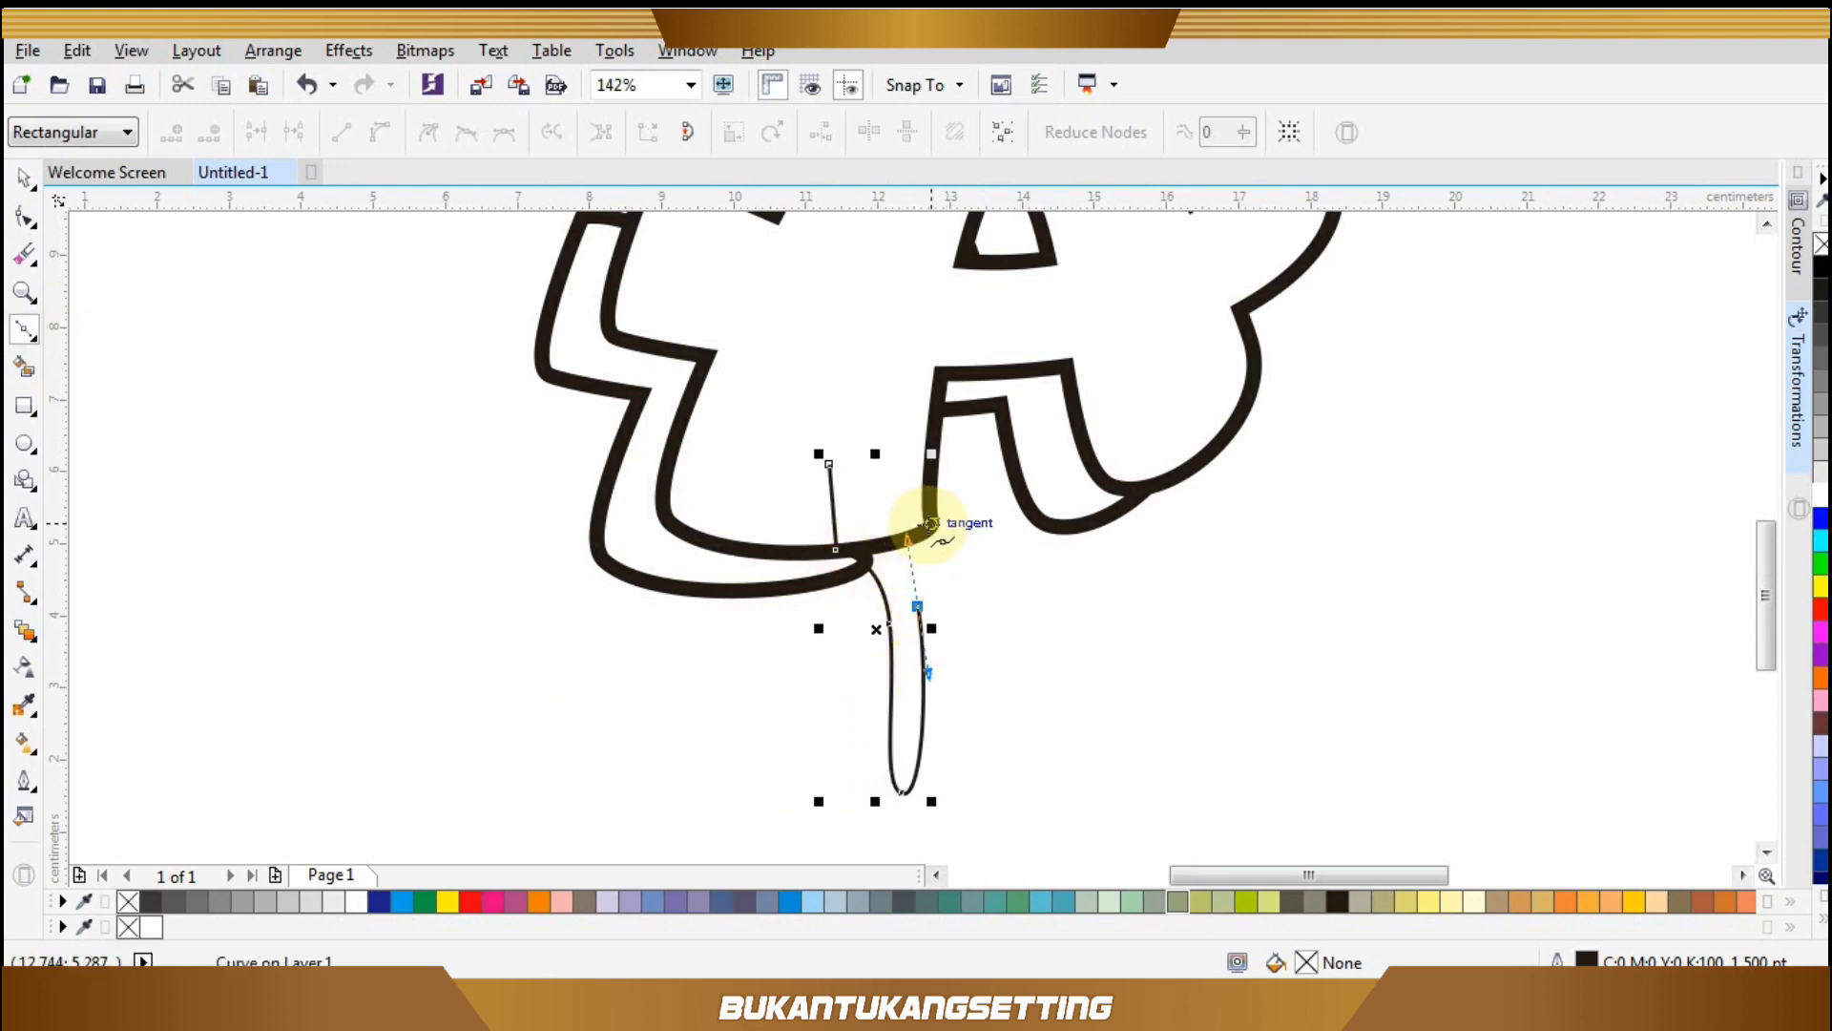
click(932, 523)
drag(829, 464, 761, 525)
Weld the drip shape to the front letter.
key(space)
shift+click(827, 302)
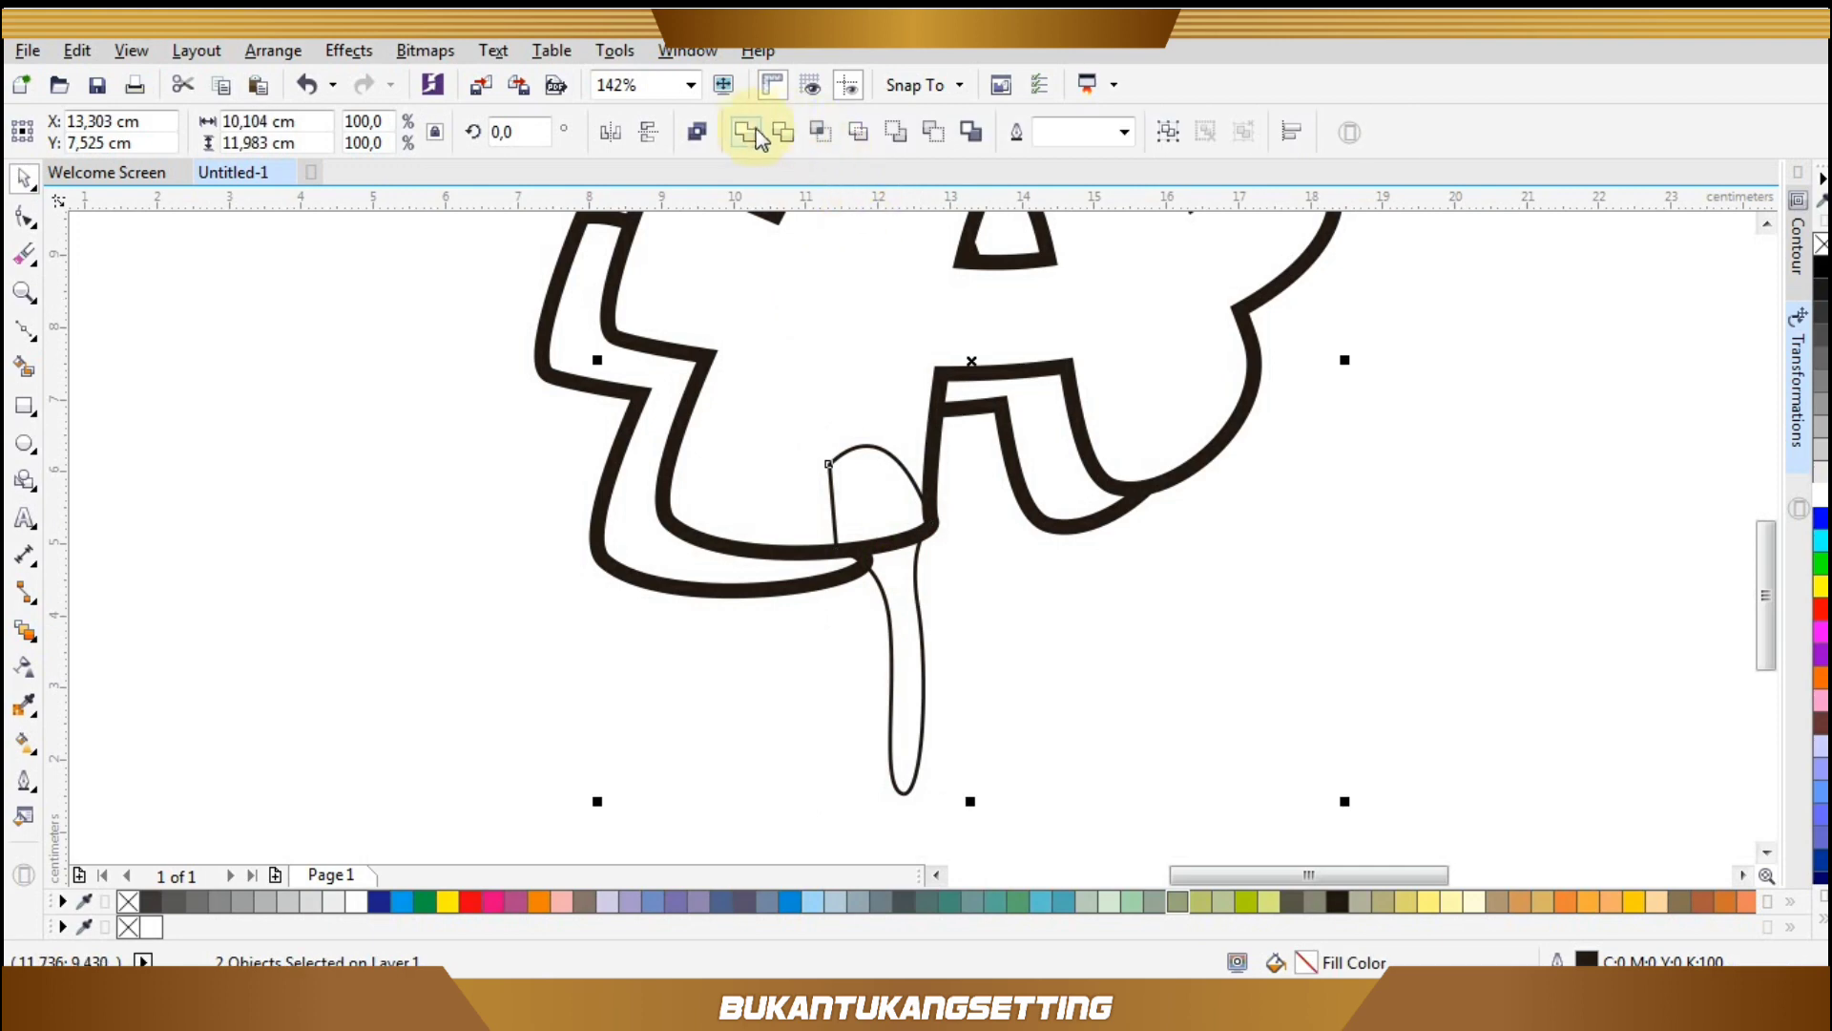
click(755, 133)
scroll(886, 487, down, 1)
key(space)
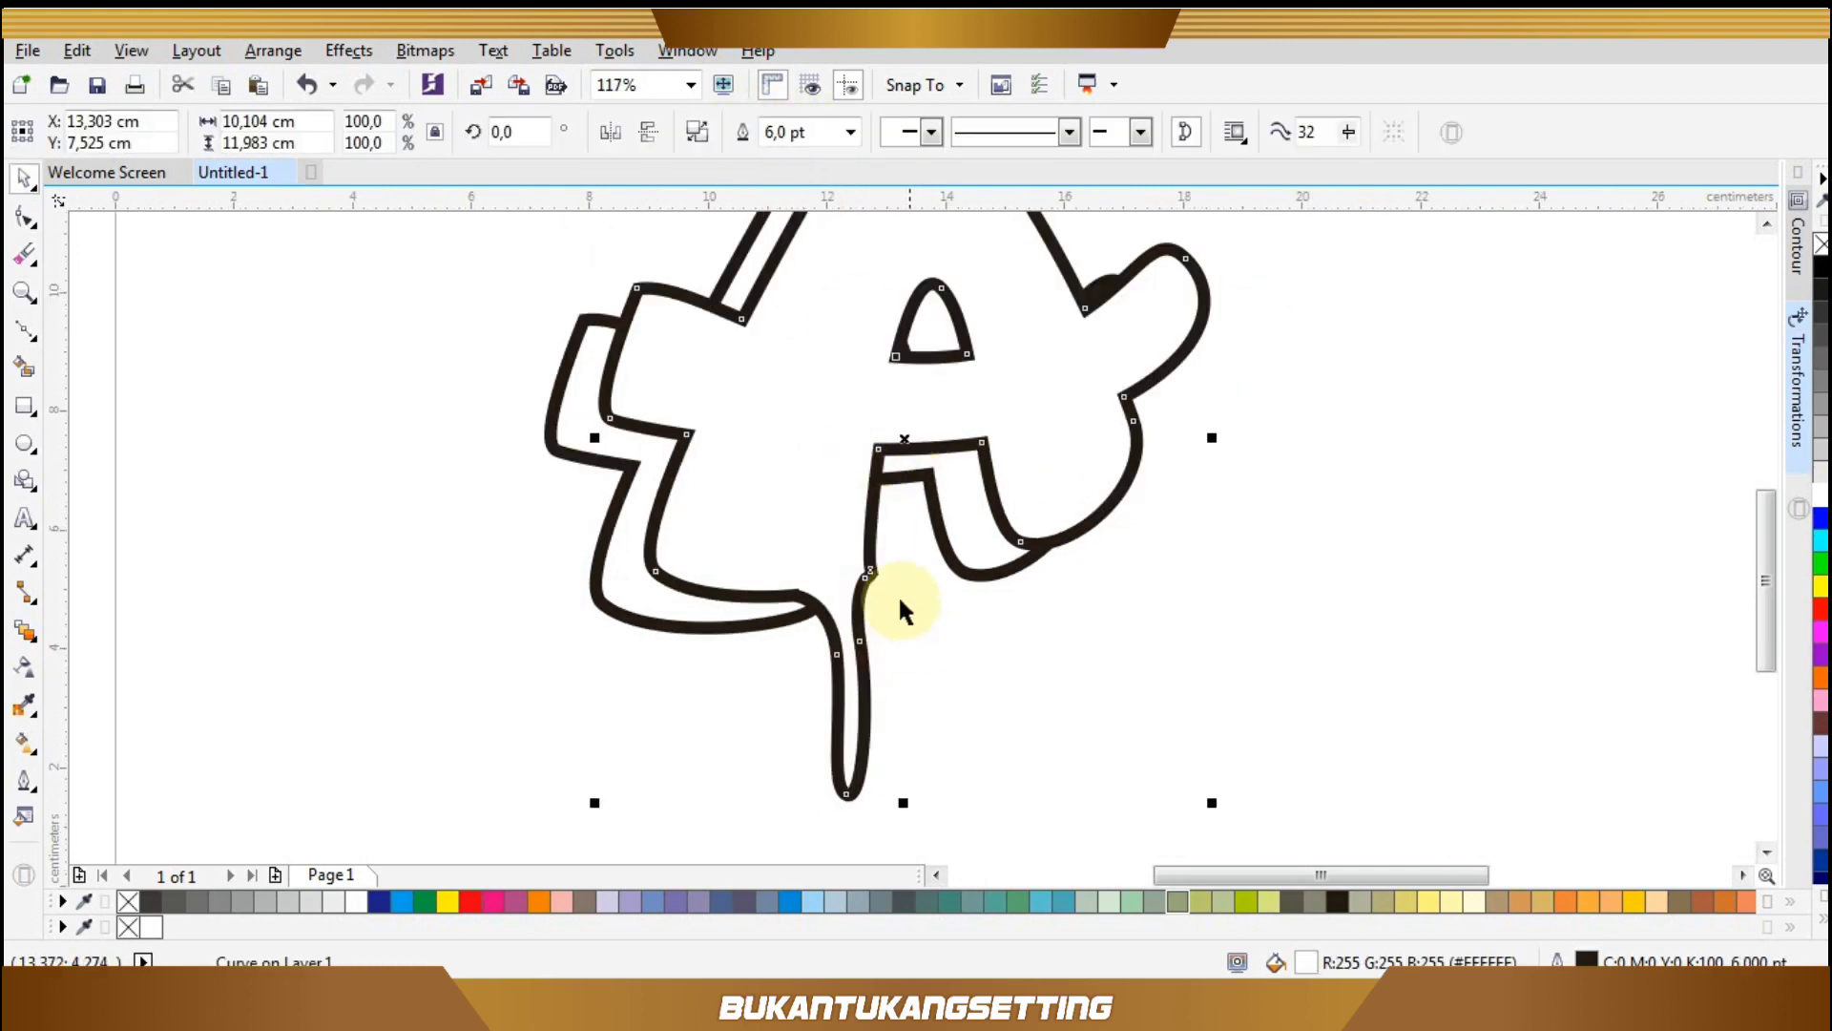
Smooth both junctions between the drip and the left leg by reworking the outline's nodes and removing the kinks.
key(F10)
scroll(854, 563, up, 3)
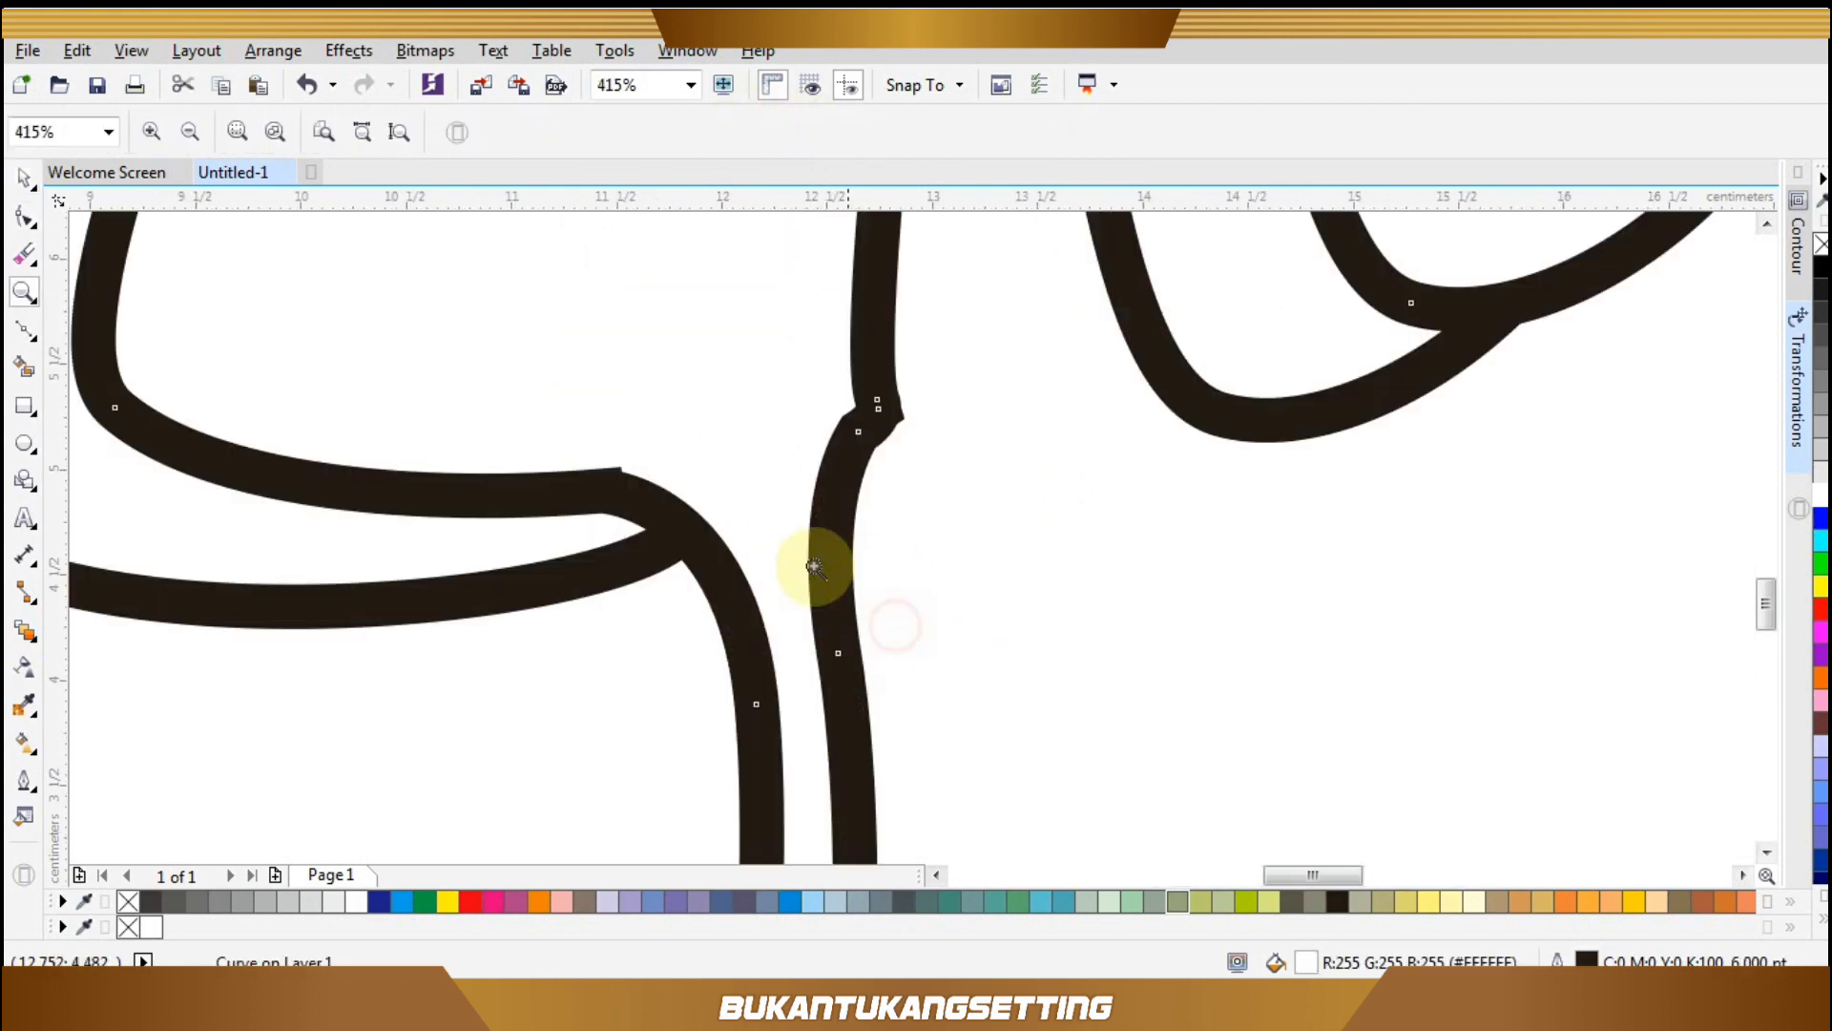
double_click(524, 494)
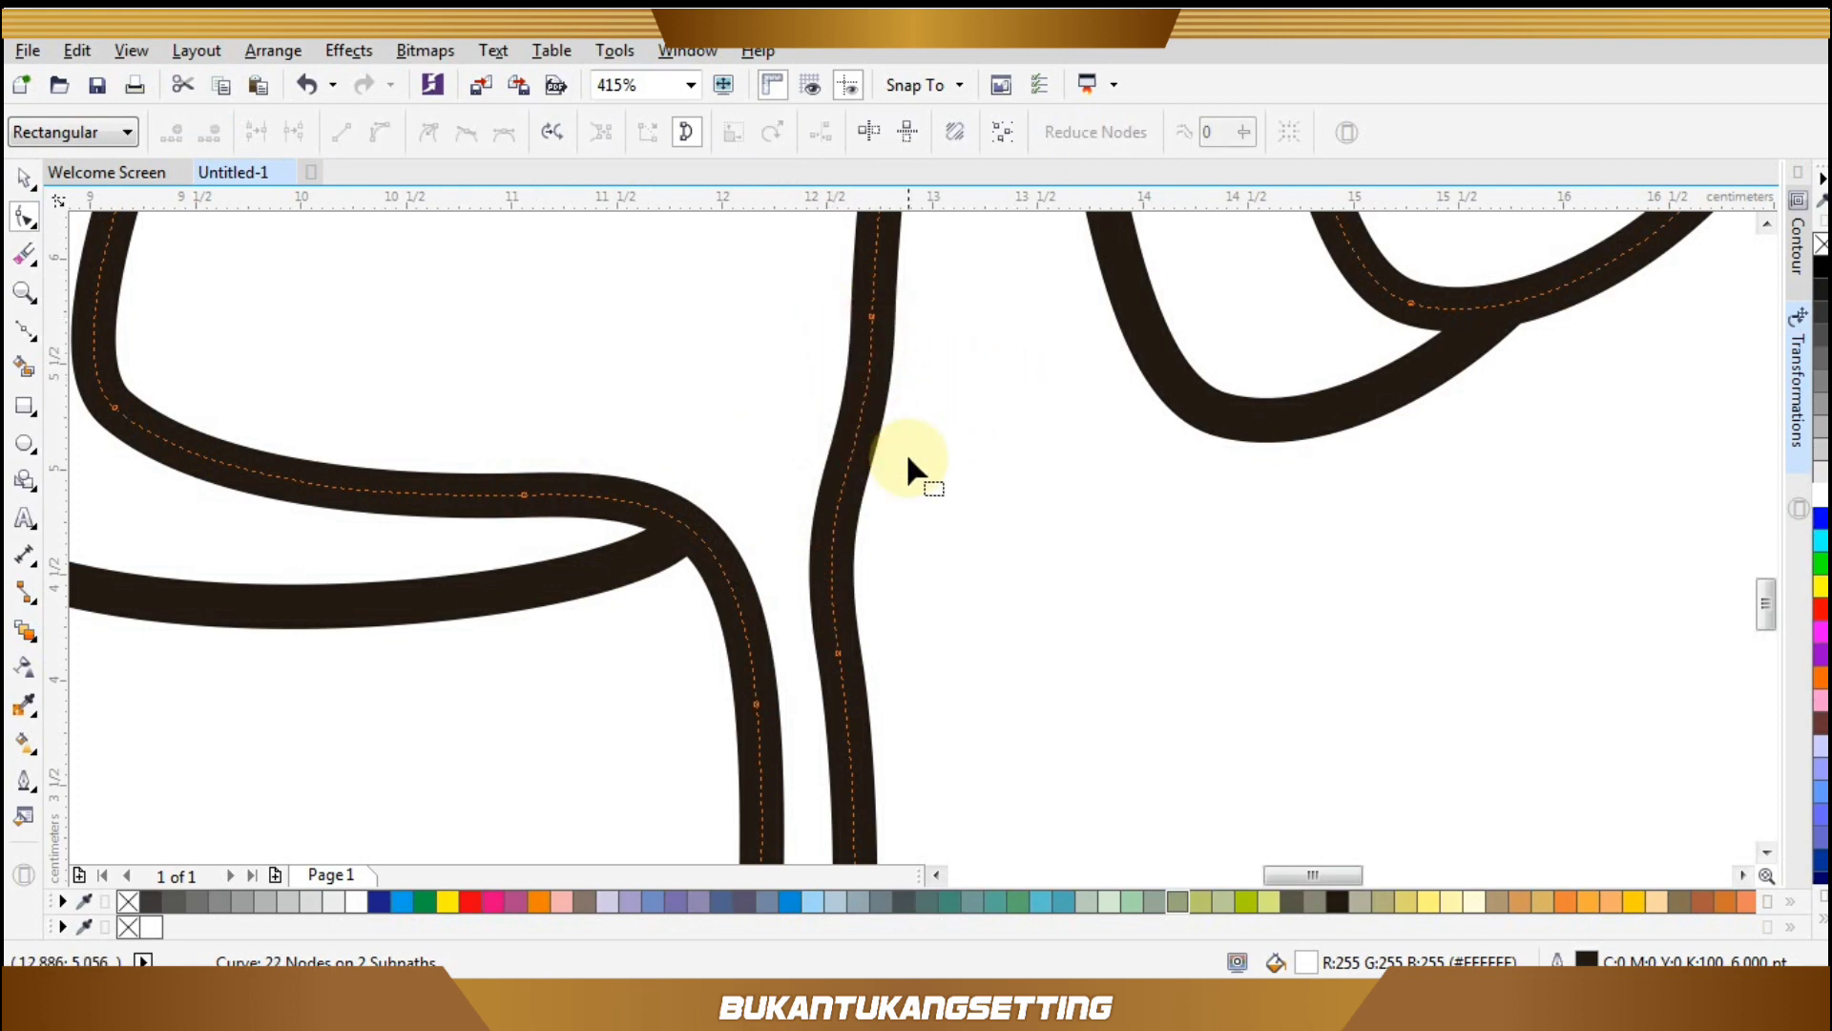
key(z)
right_click(797, 394)
key(space)
click(949, 629)
Draw an open, wavy Bezier drip line about 2.3 cm wide and 2.7 cm high inside the letter's left leg.
key(z)
right_click(953, 530)
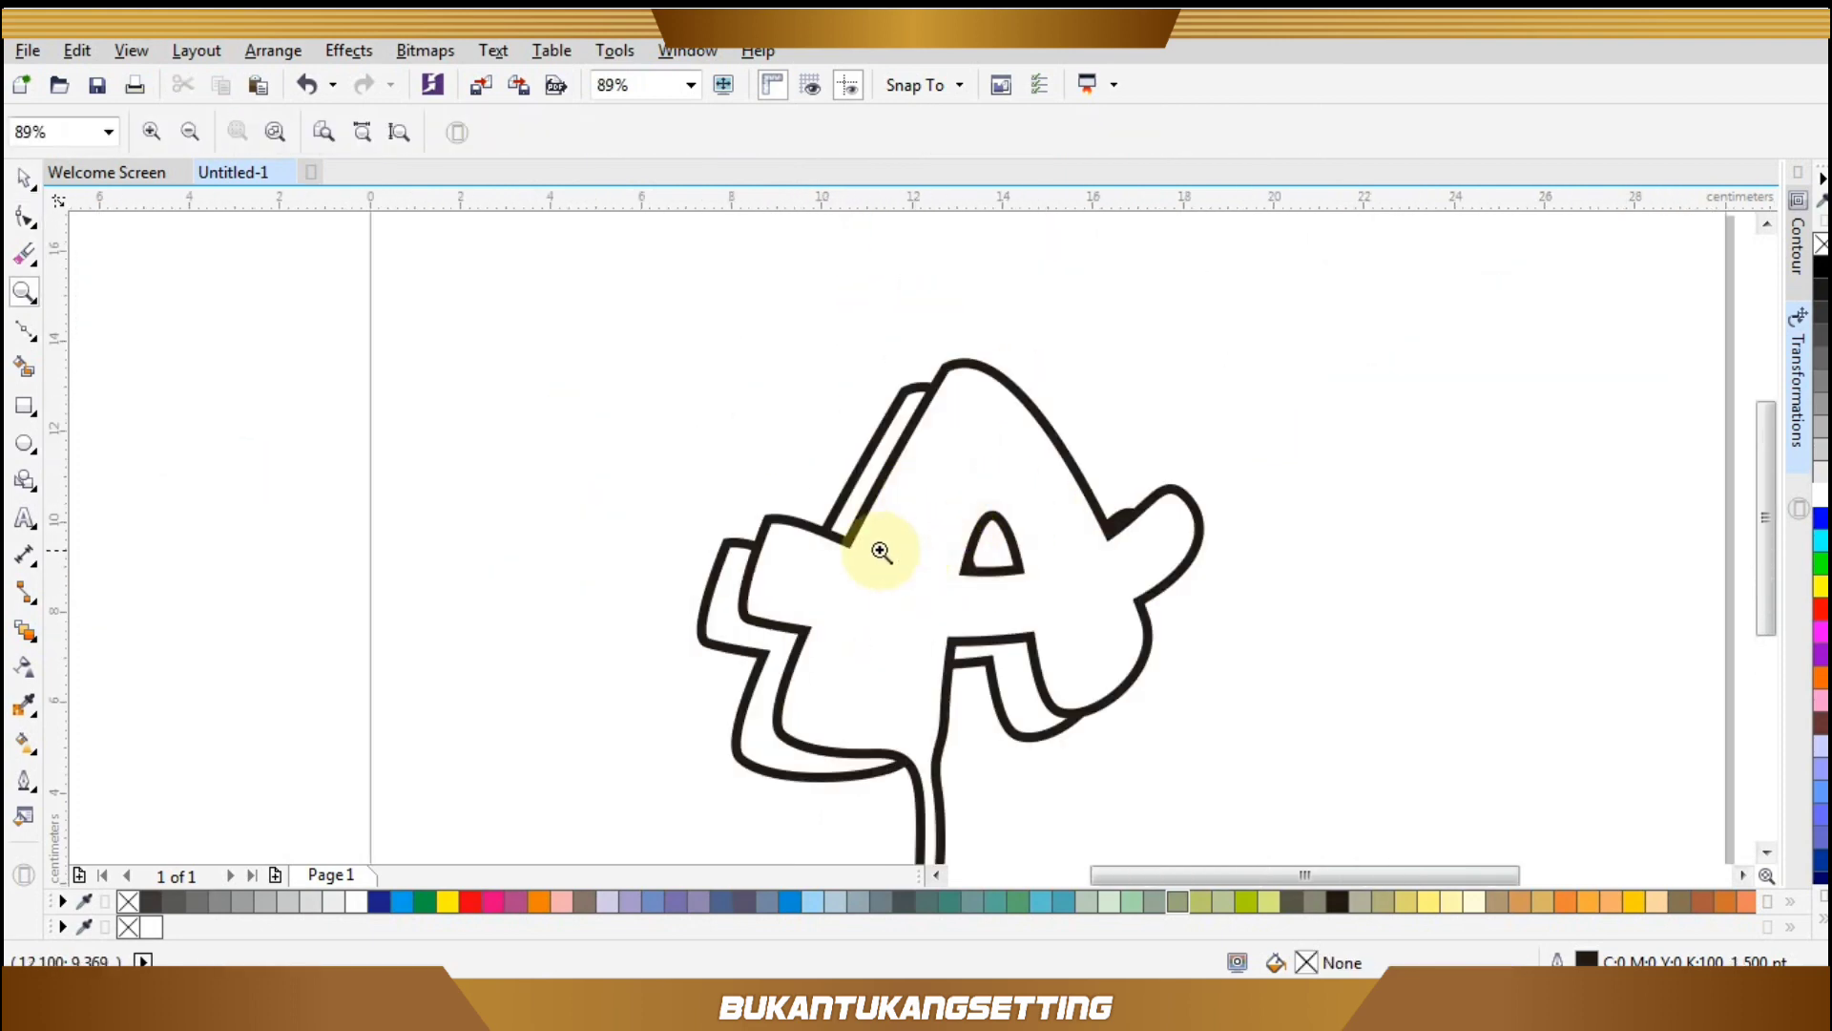
drag(678, 392, 1288, 757)
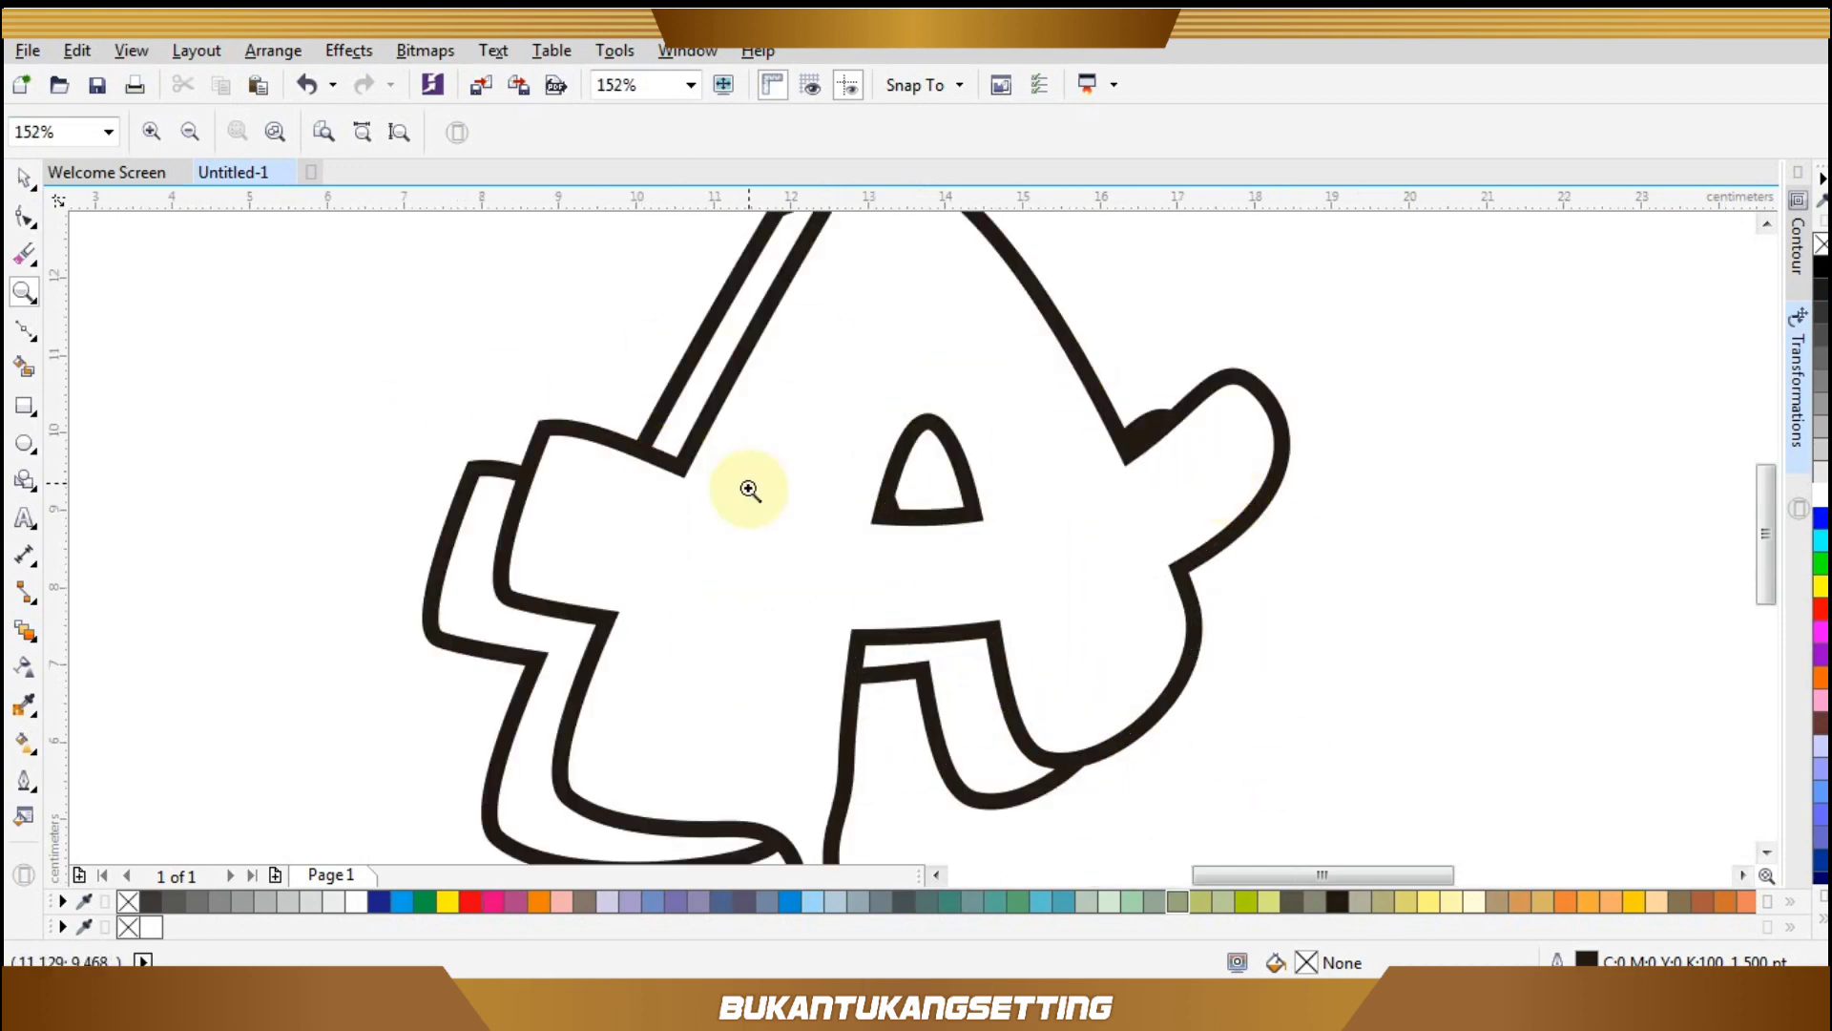
scroll(624, 472, up, 1)
click(25, 329)
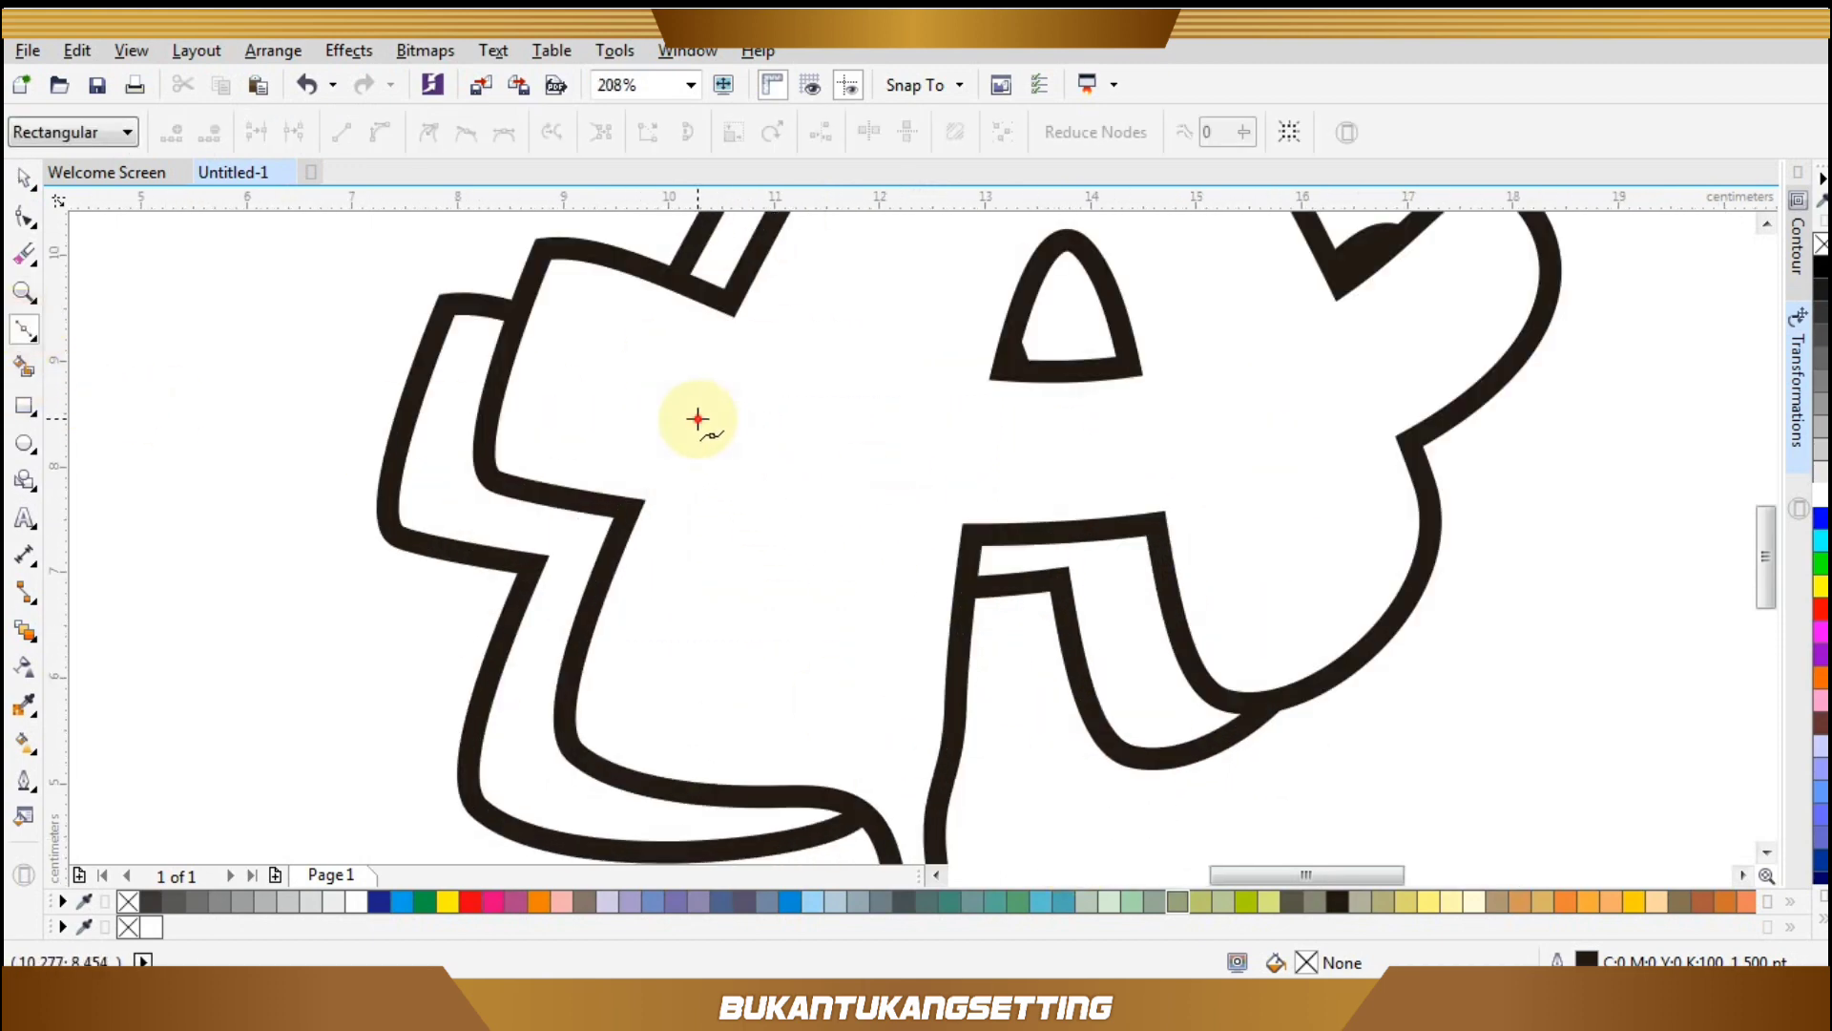
mouse_move(698, 418)
mouse_down()
mouse_move(749, 462)
mouse_move(769, 528)
mouse_up()
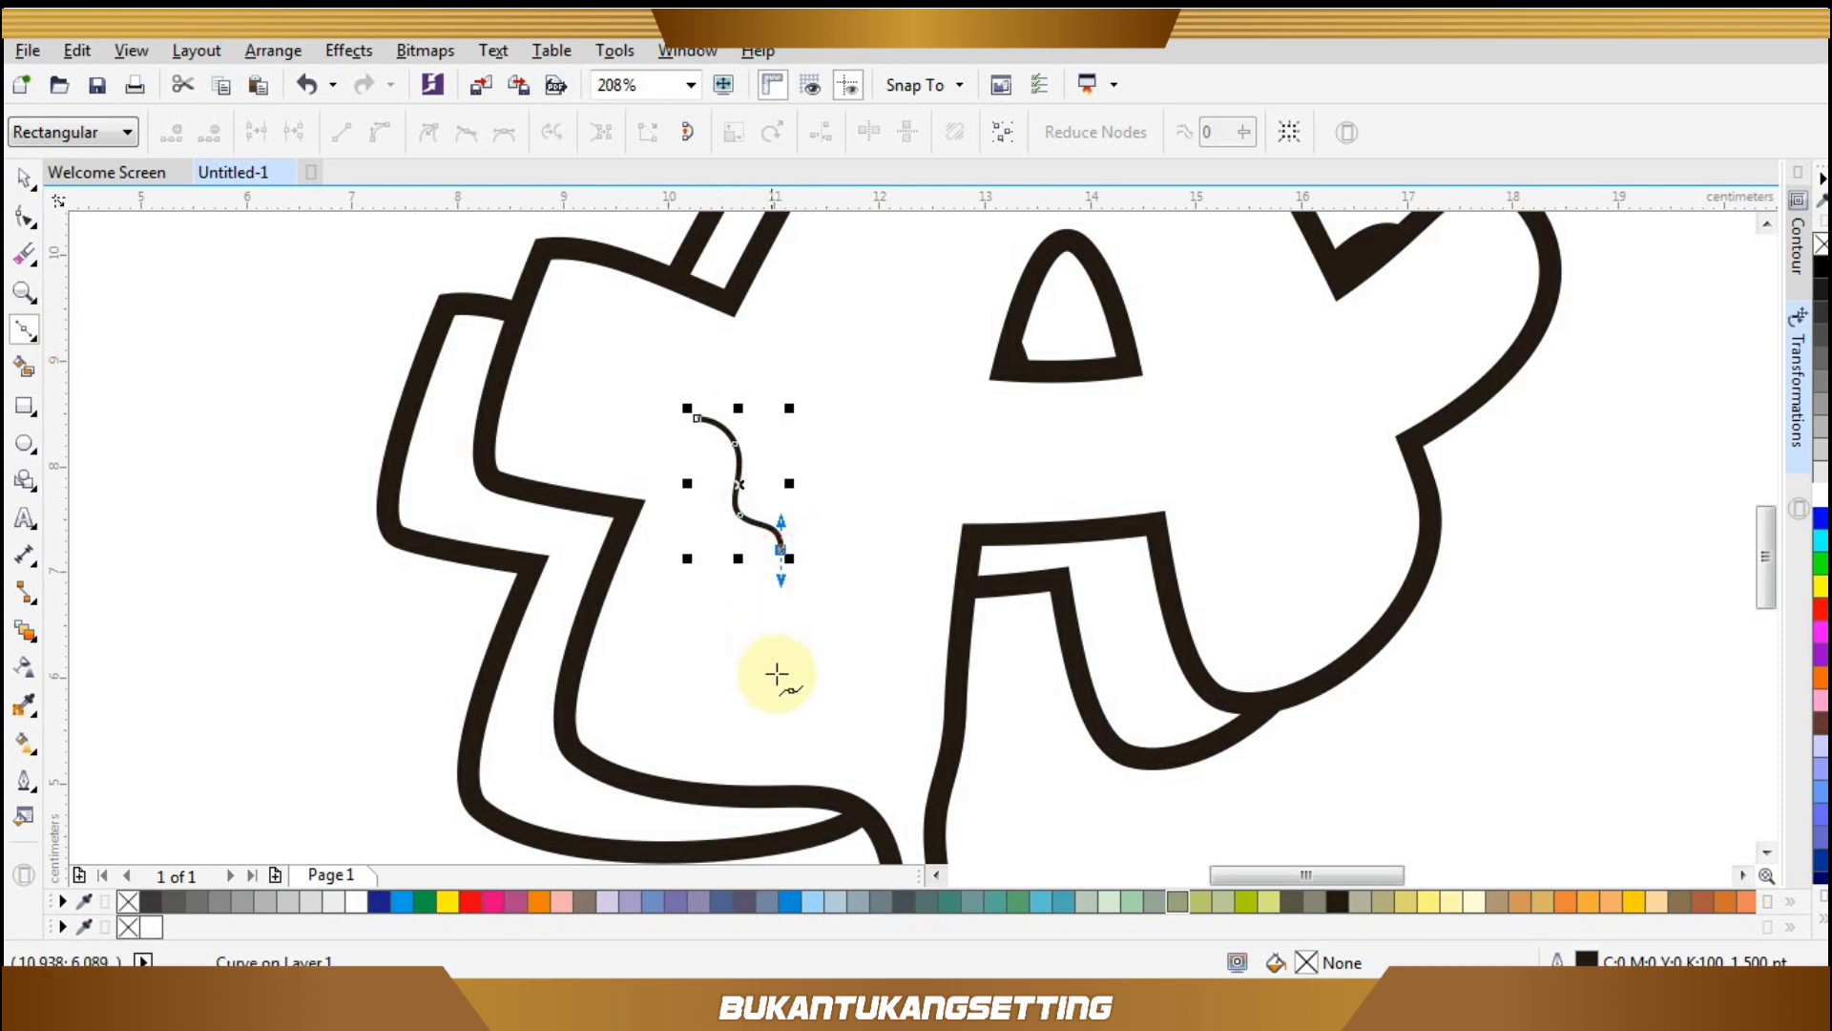
drag(790, 685, 868, 642)
drag(839, 482, 885, 472)
click(905, 425)
click(943, 405)
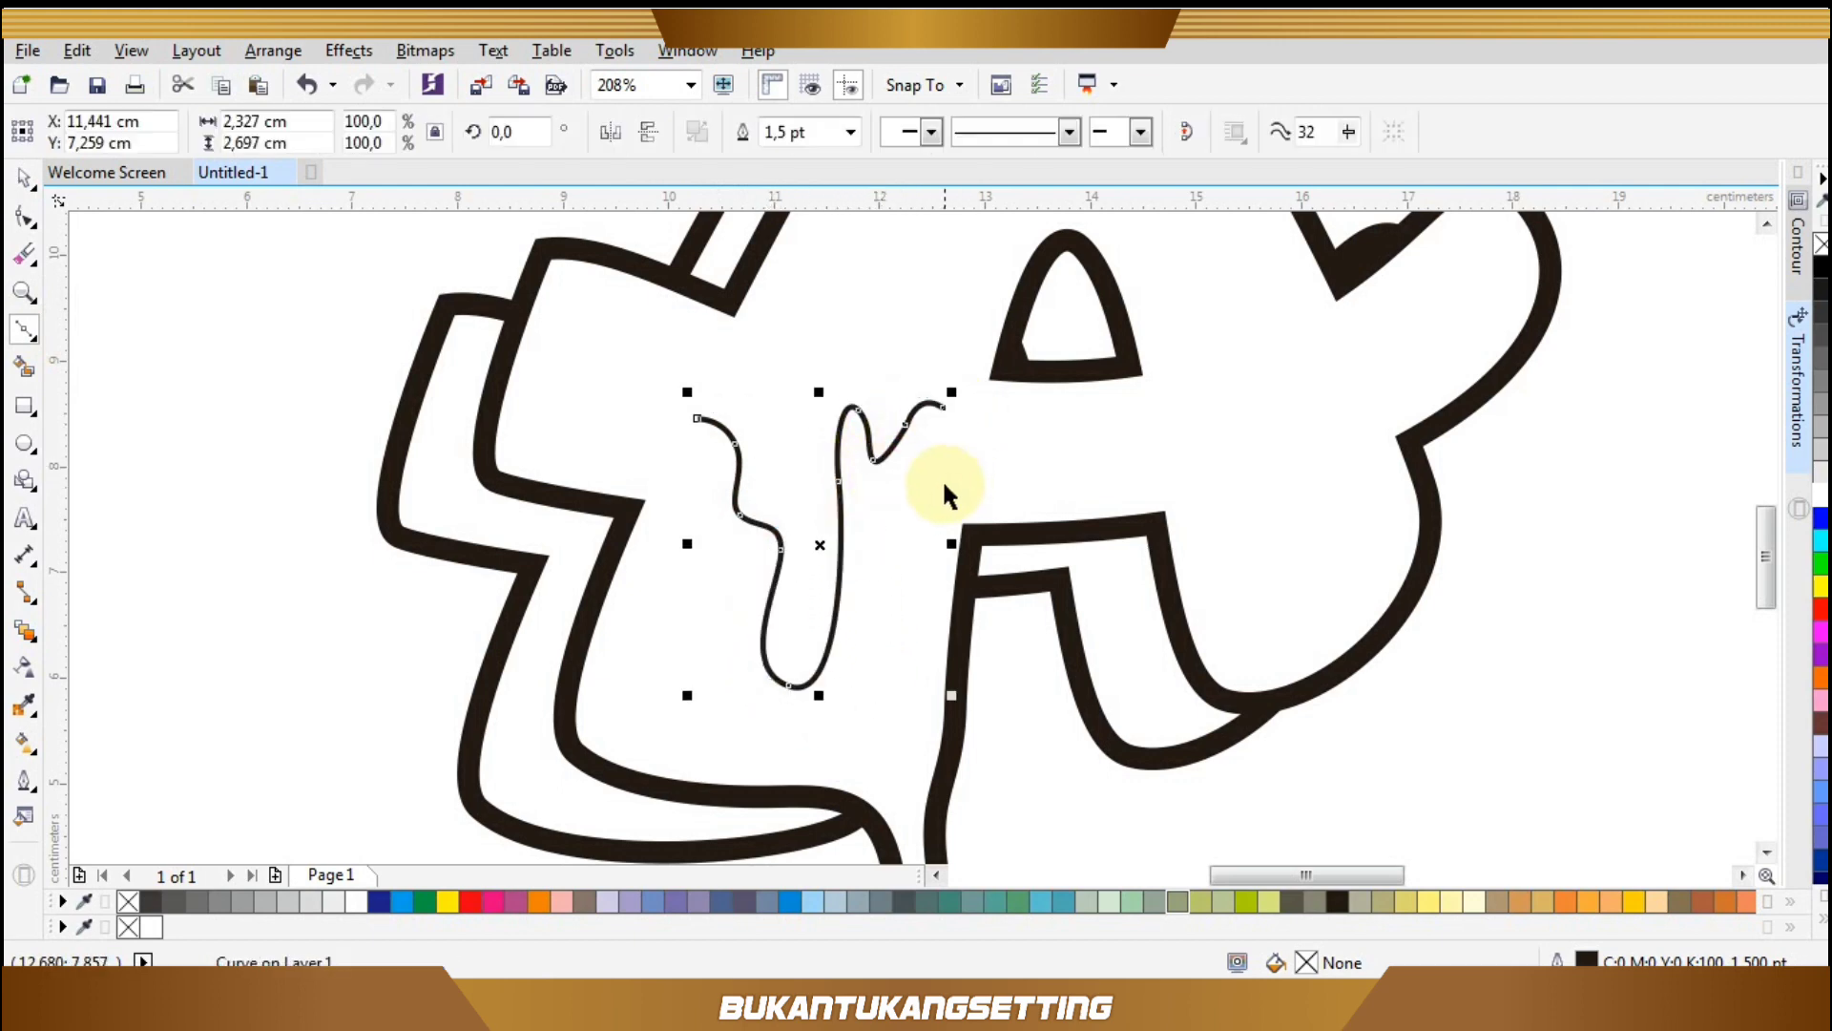
Set the inner drip line's outline width to 3 pt.
click(846, 135)
click(822, 278)
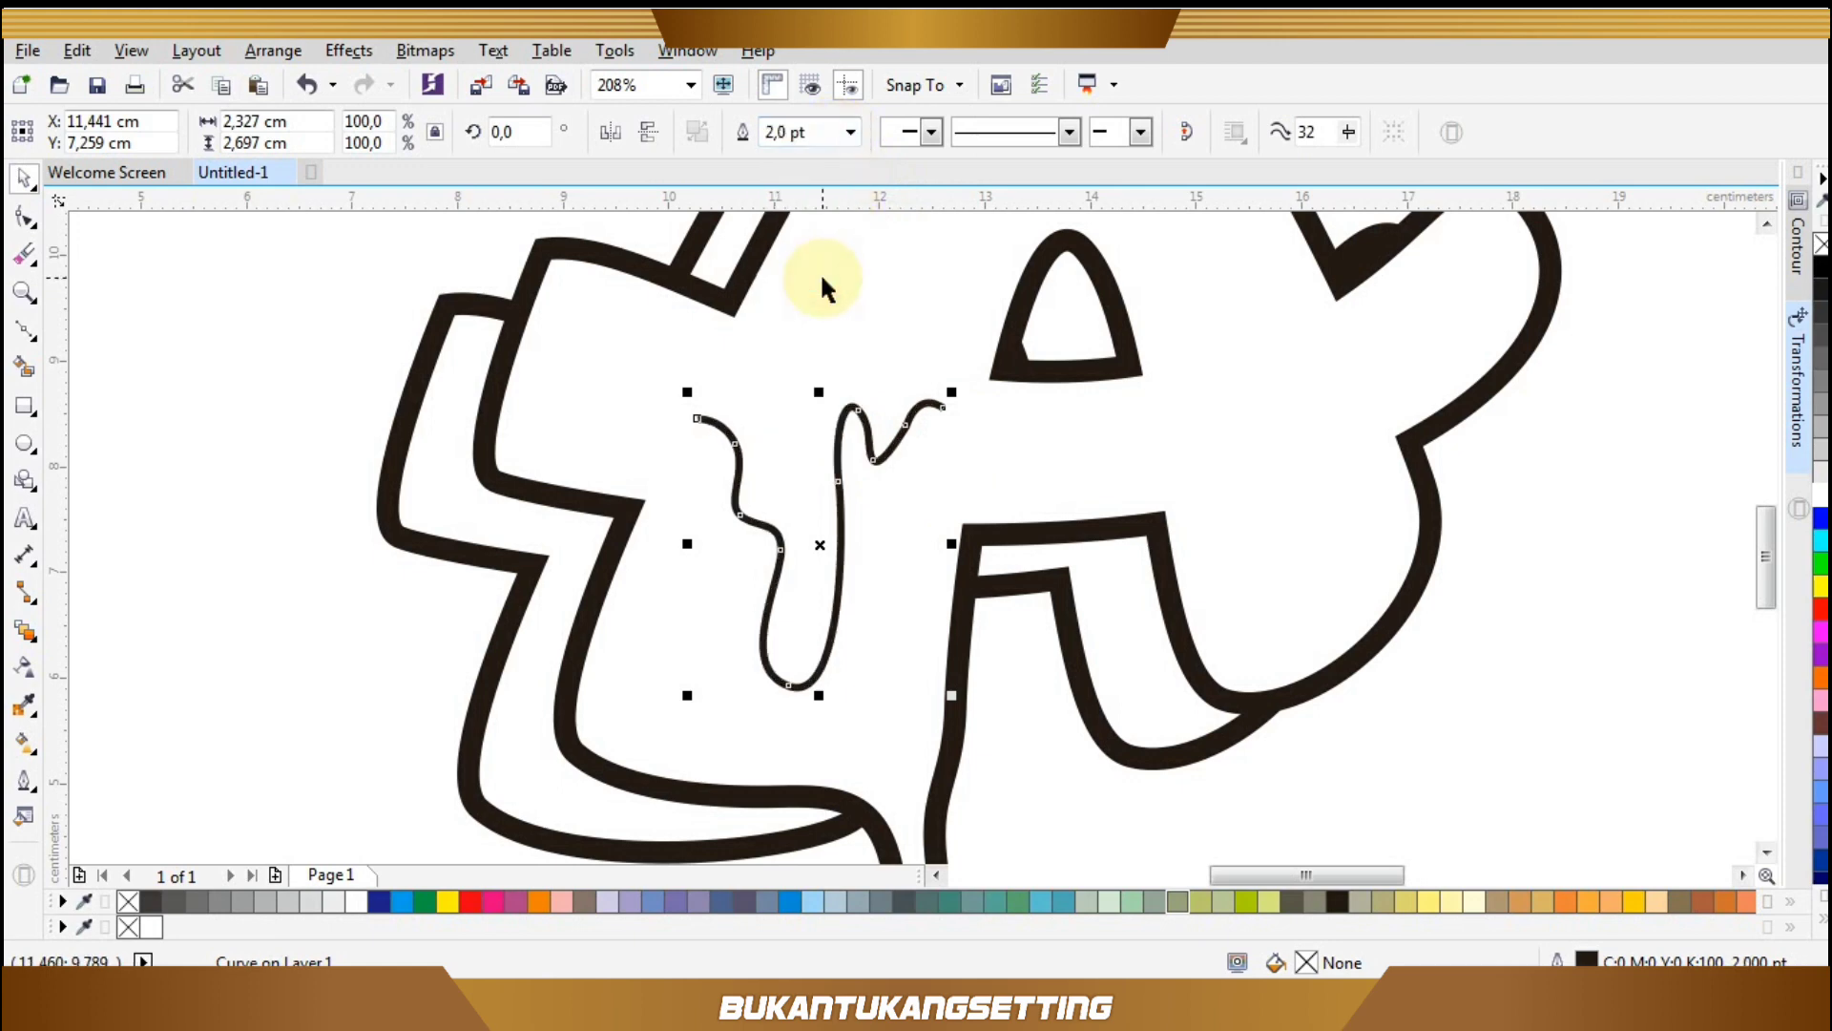
click(850, 138)
click(806, 310)
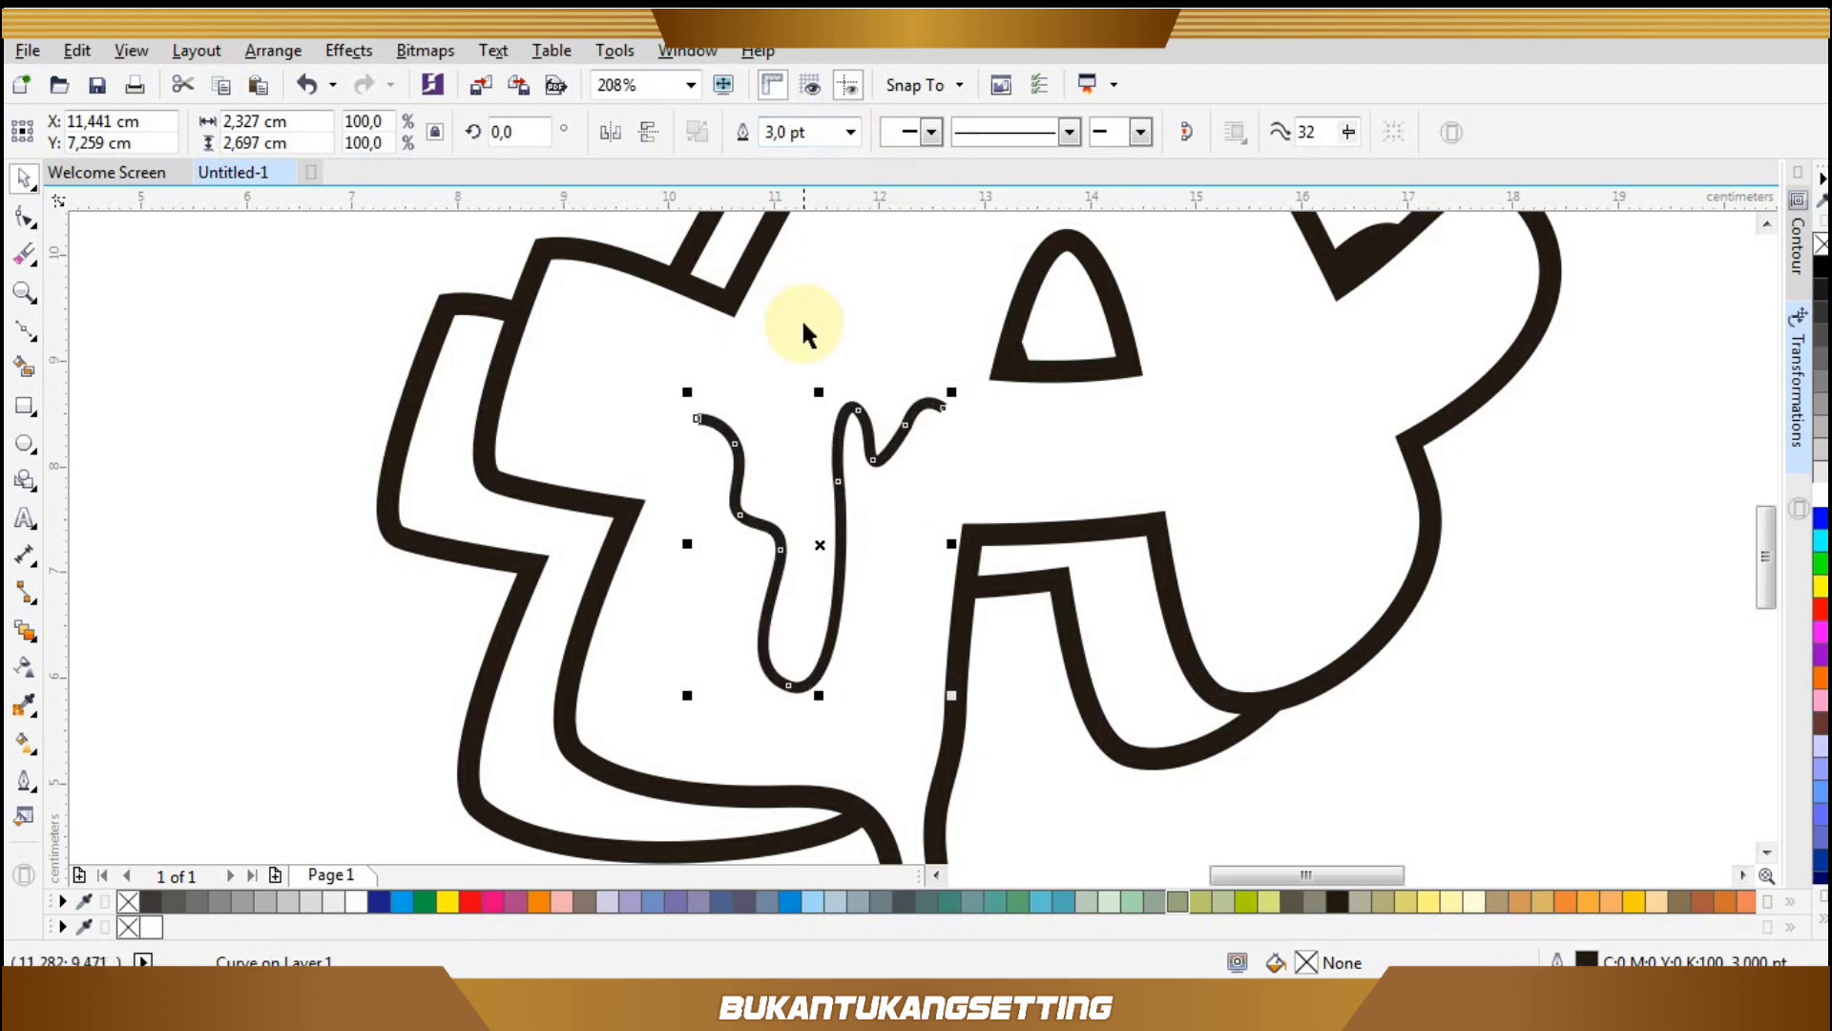
Give the inner drip line rounded corners and rounded line caps in the Outline Pen settings.
click(36, 792)
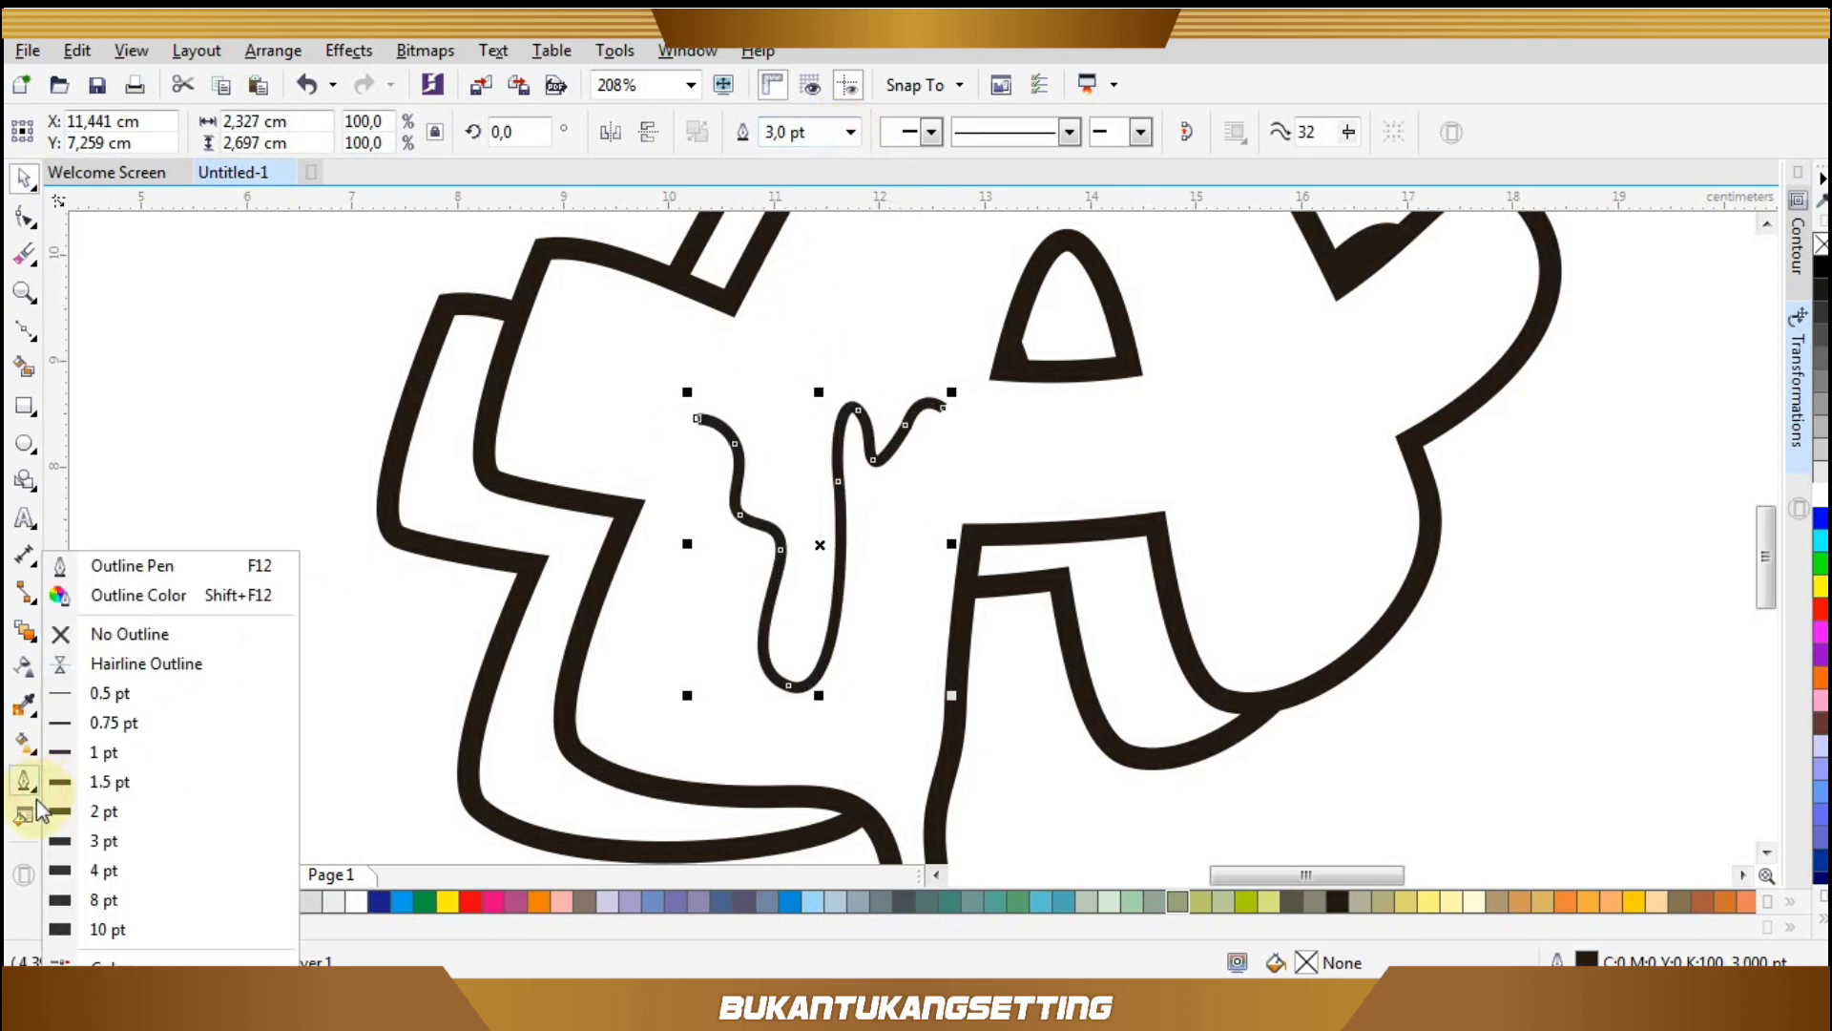
click(250, 566)
click(834, 615)
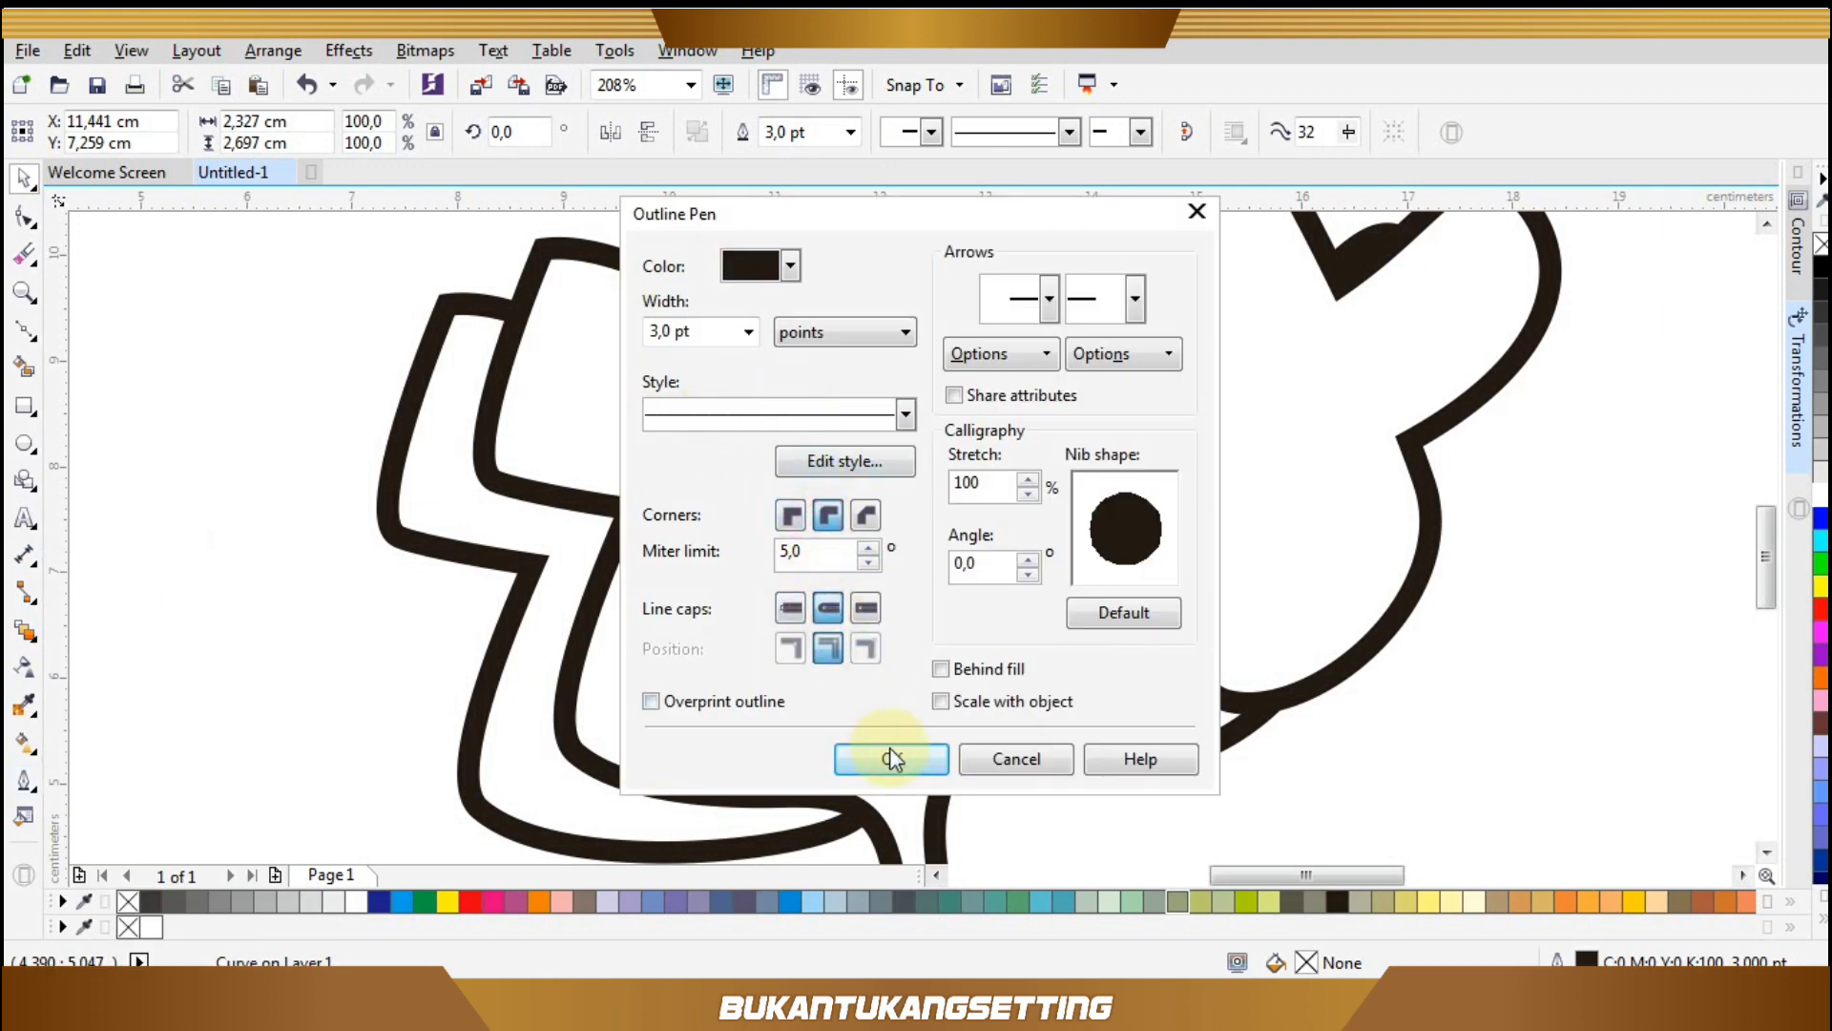
click(891, 758)
Recolor the outlines of all objects in the drawing to solid black.
key(z)
scroll(704, 360, down, 3)
scroll(657, 333, down, 1)
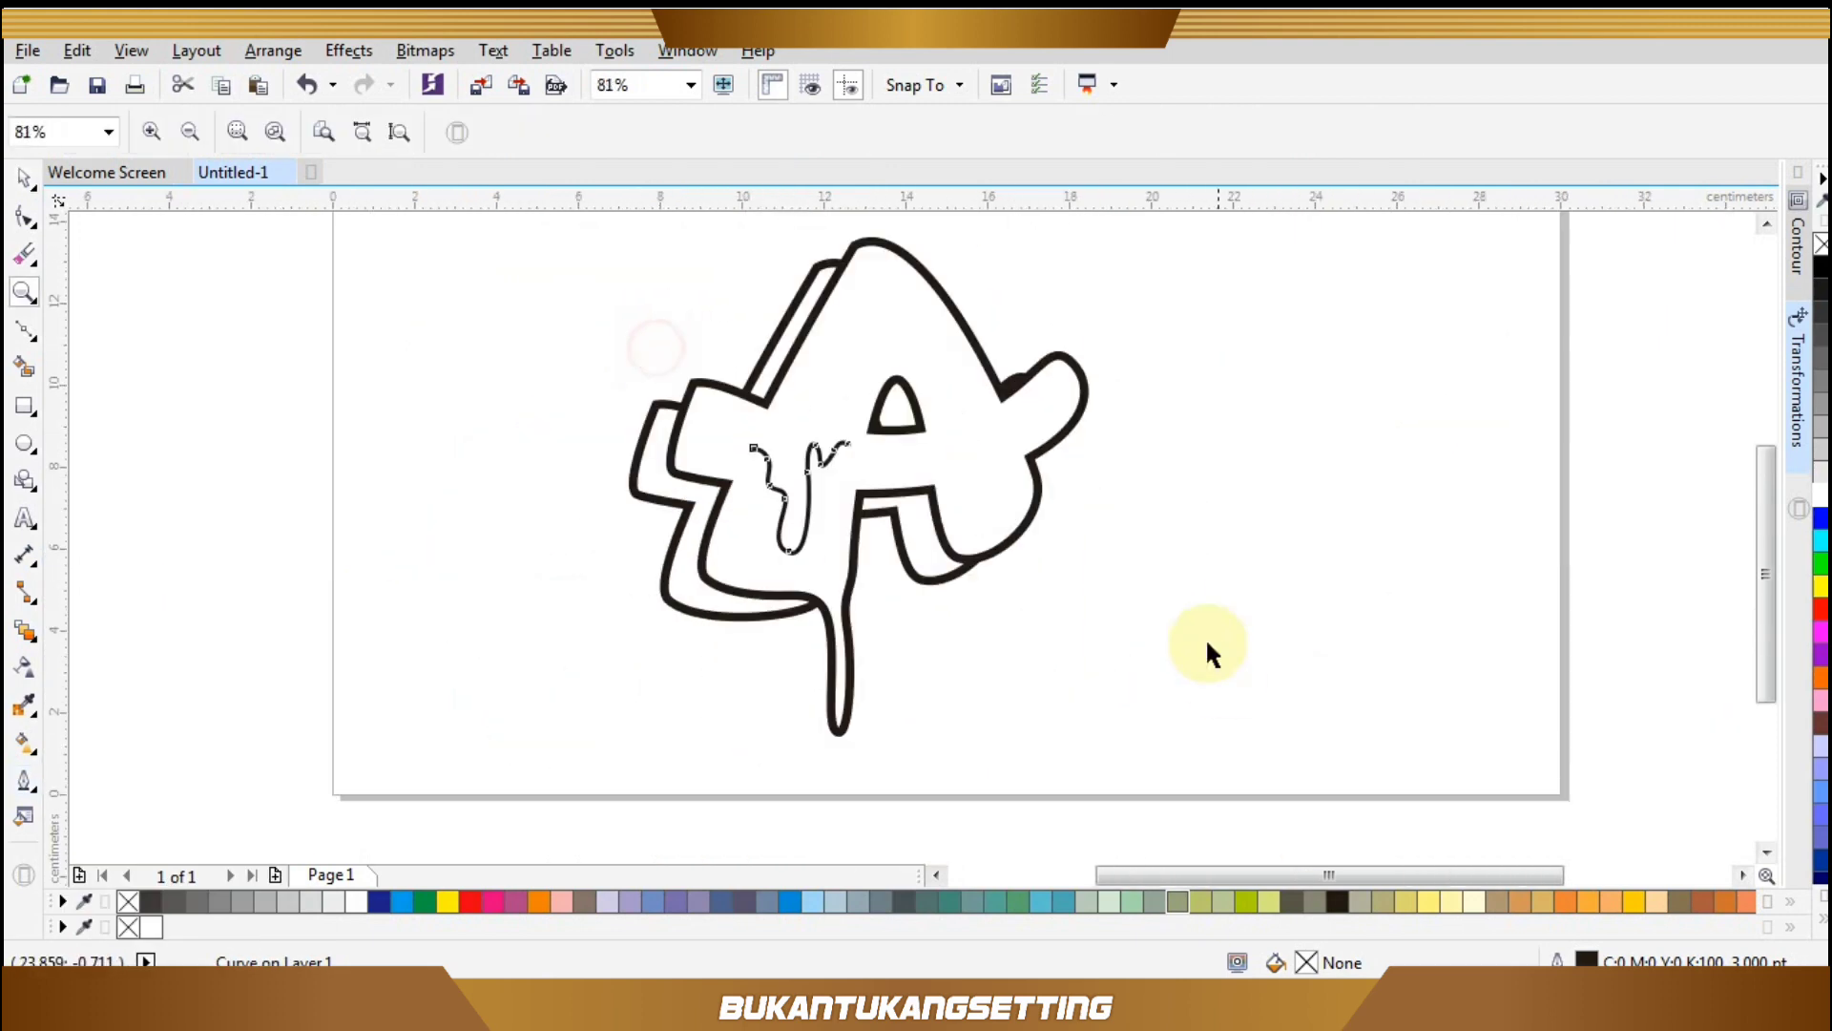
key(ctrl+a)
right_click(1822, 271)
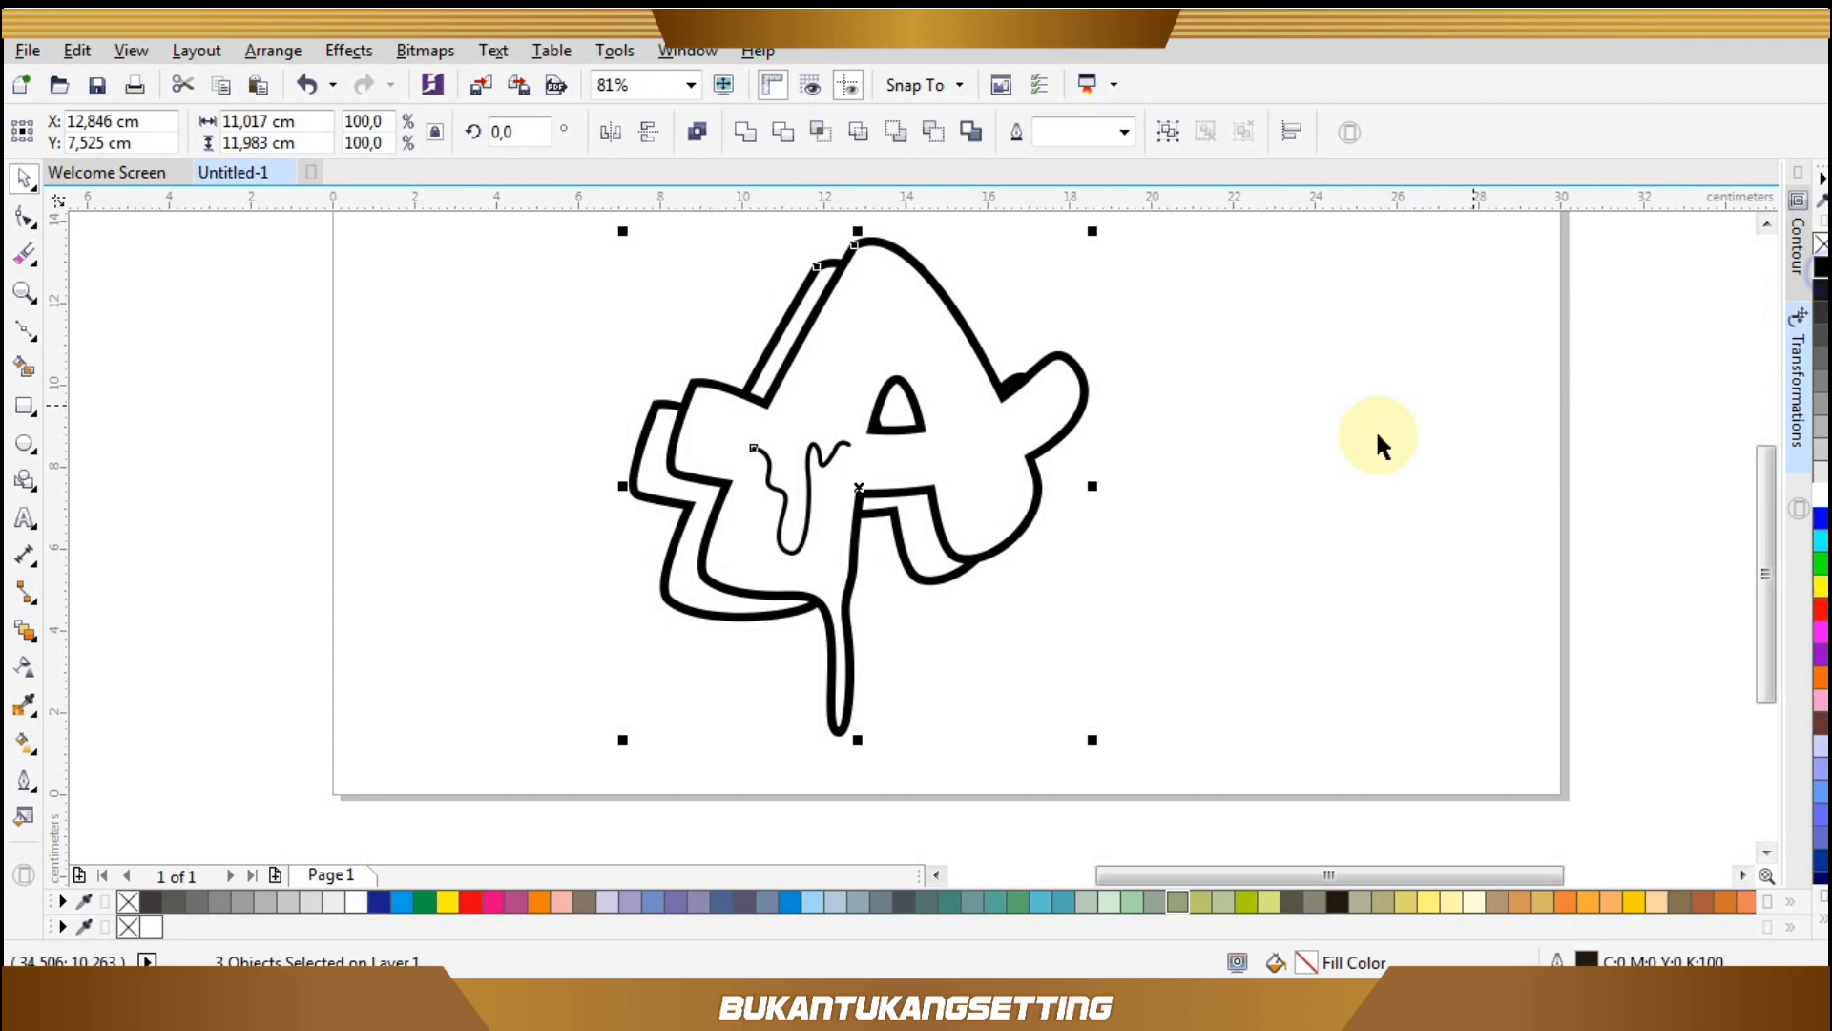
click(1295, 445)
Draw a closed, wavy Bezier drip shape about 1.9 cm wide and 4.2 cm high over the notch beside the letter's right arm.
key(z)
drag(916, 290, 1189, 532)
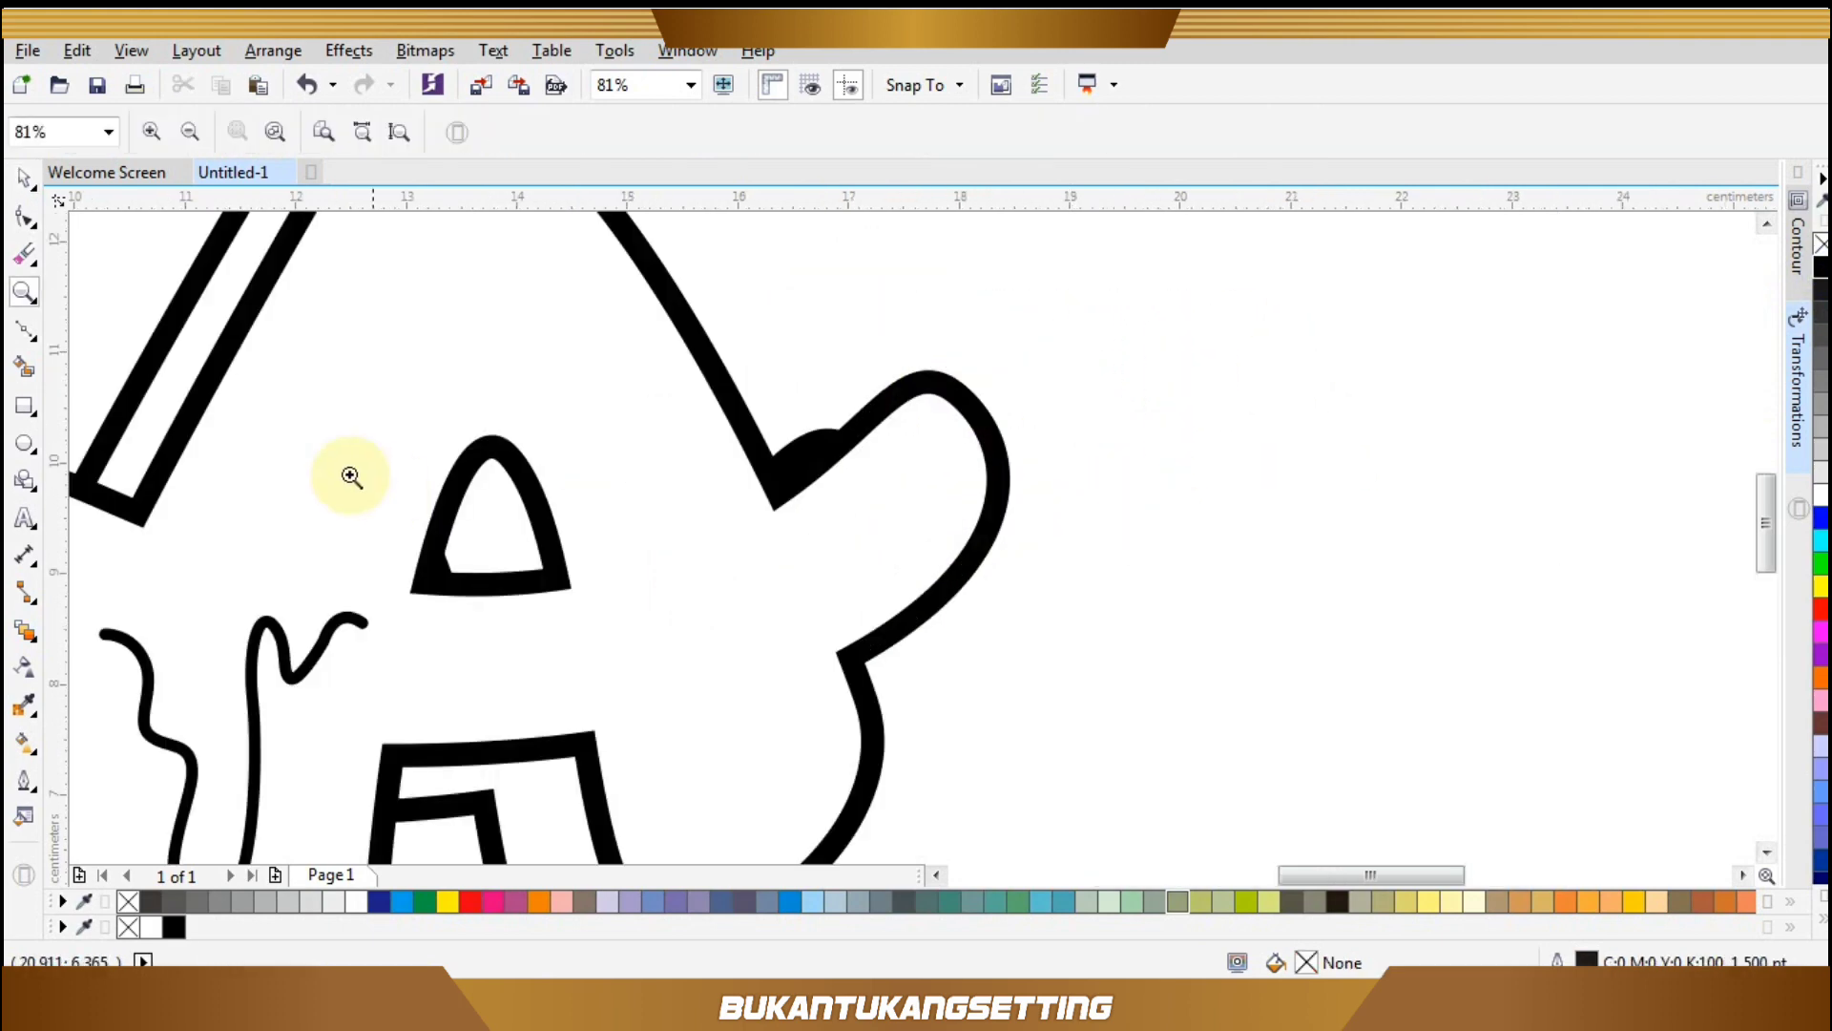
click(24, 329)
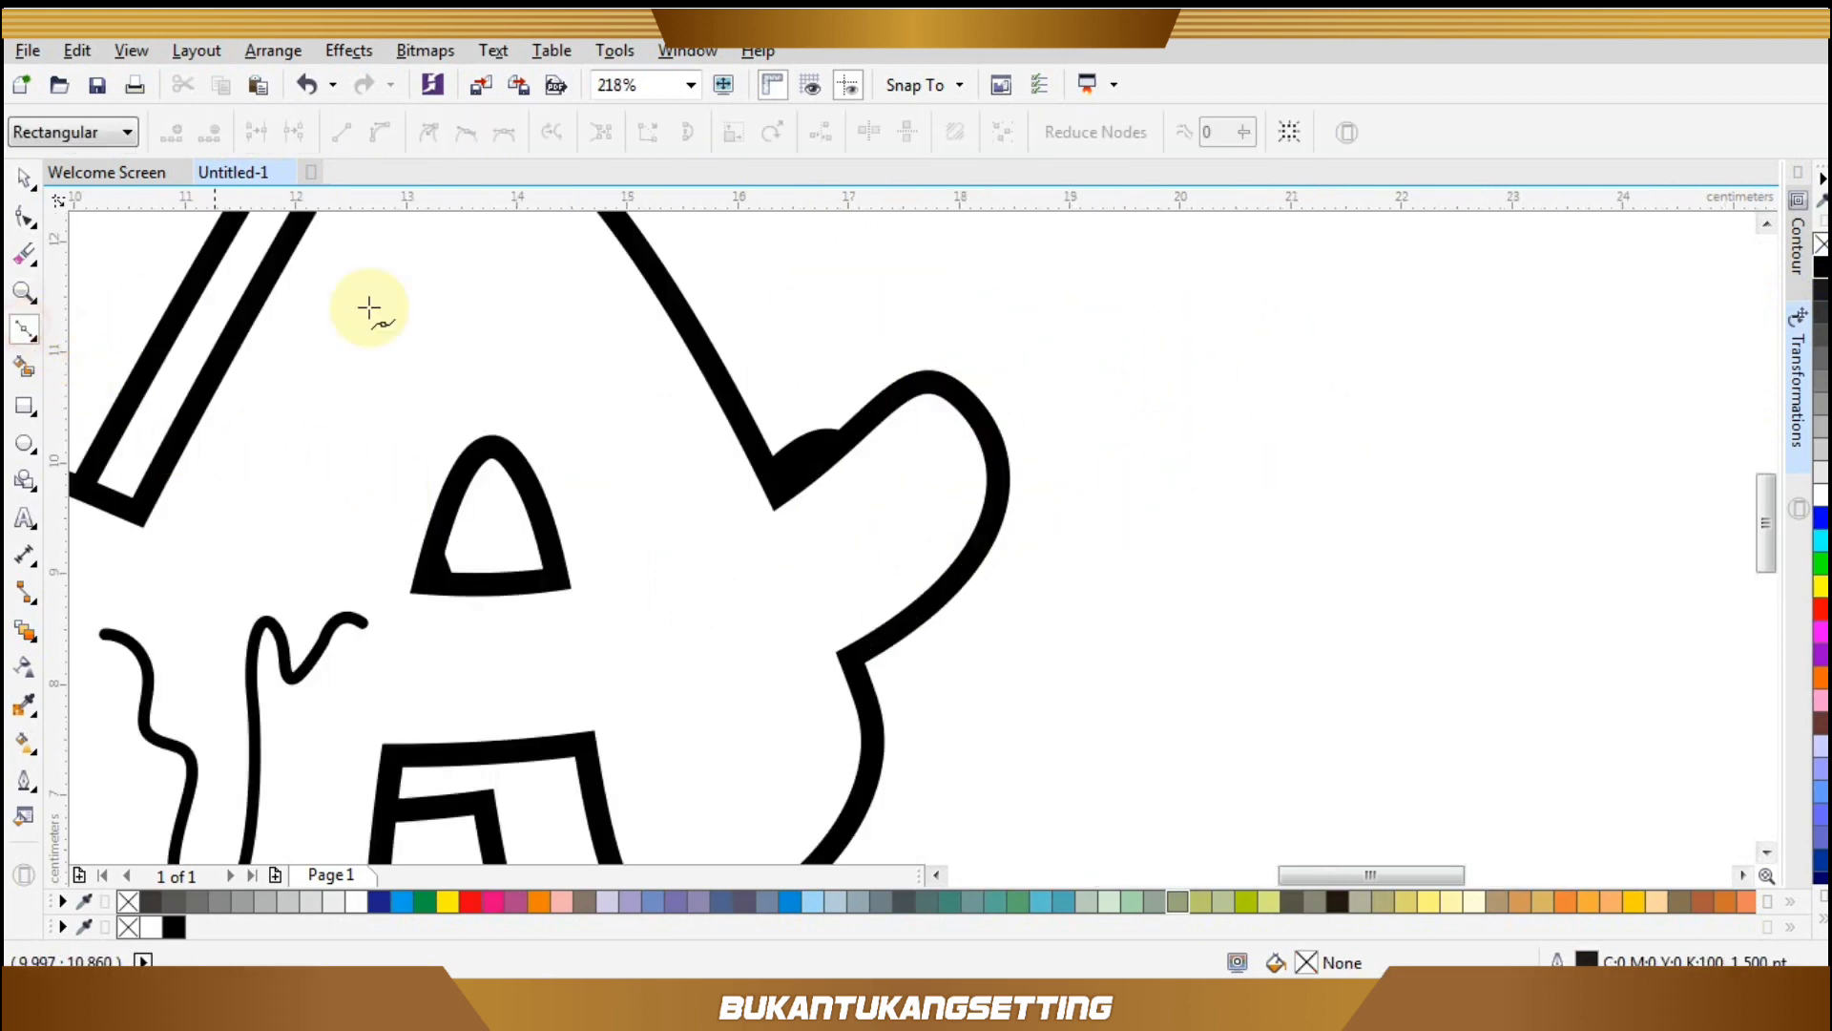
click(684, 318)
drag(766, 305, 795, 320)
mouse_move(811, 353)
mouse_down()
mouse_move(874, 424)
mouse_move(838, 466)
mouse_move(836, 561)
mouse_up()
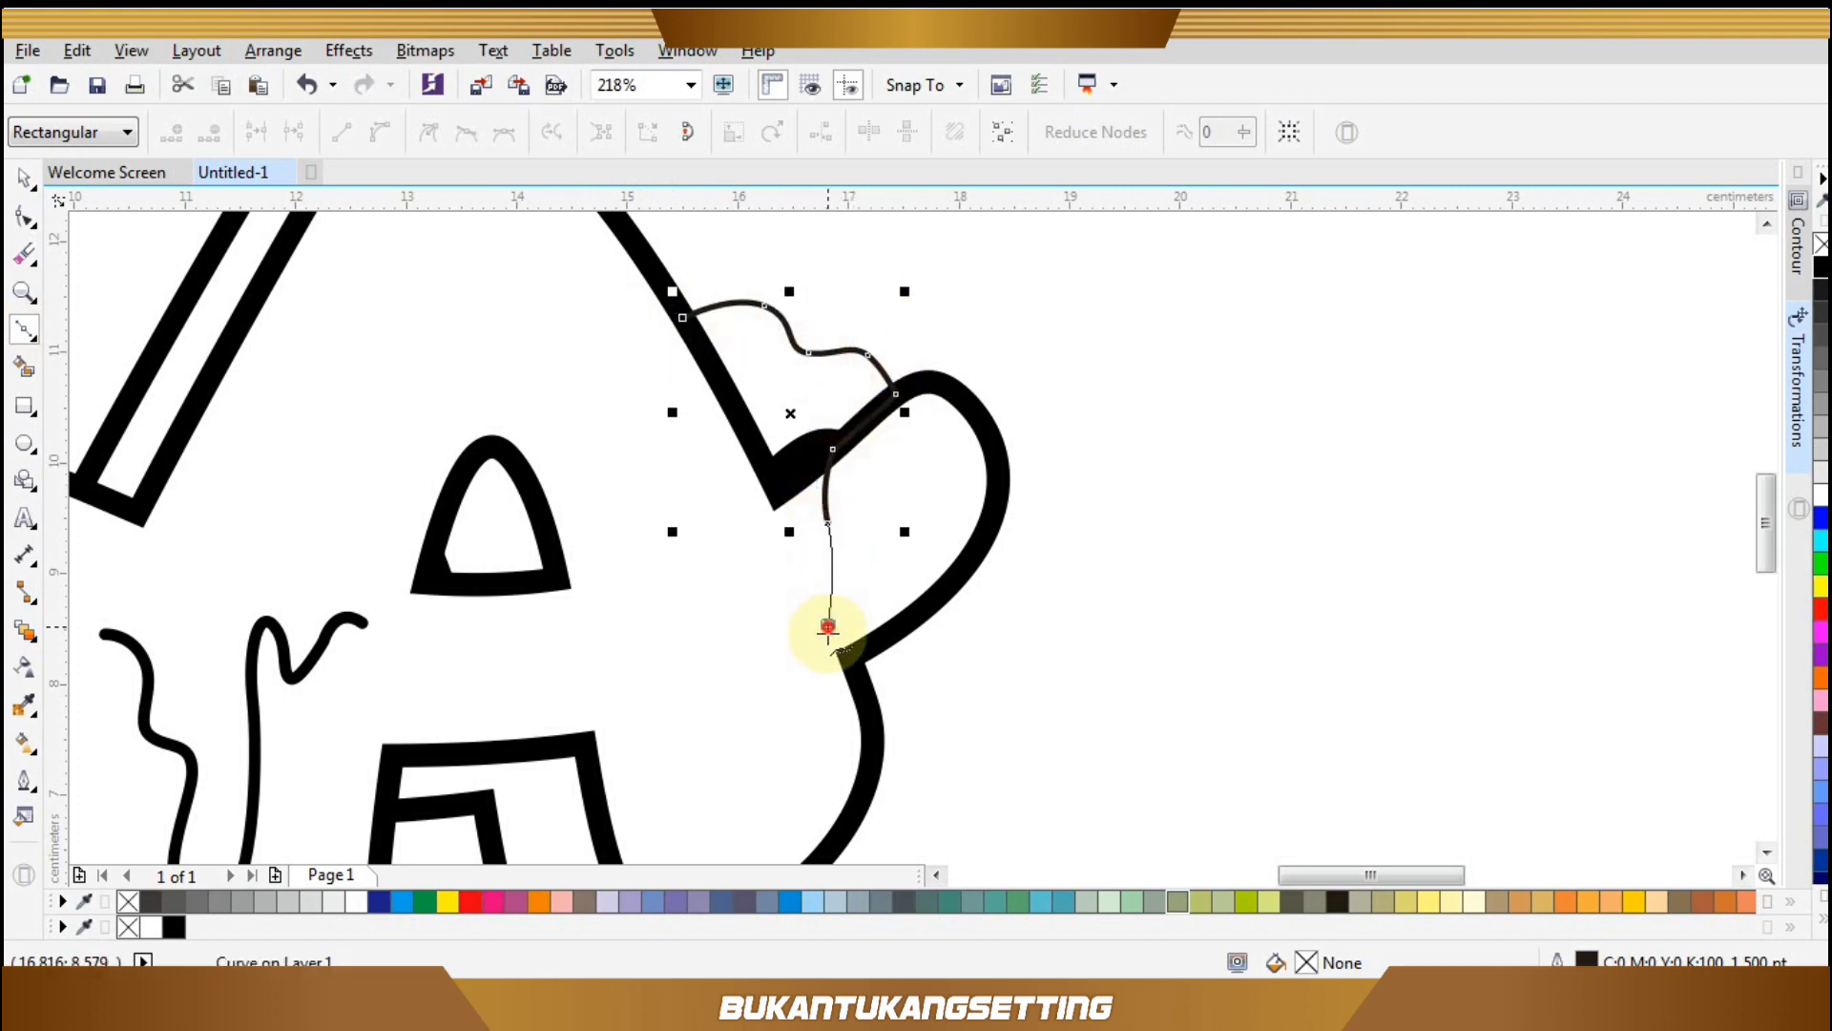
drag(828, 627, 762, 587)
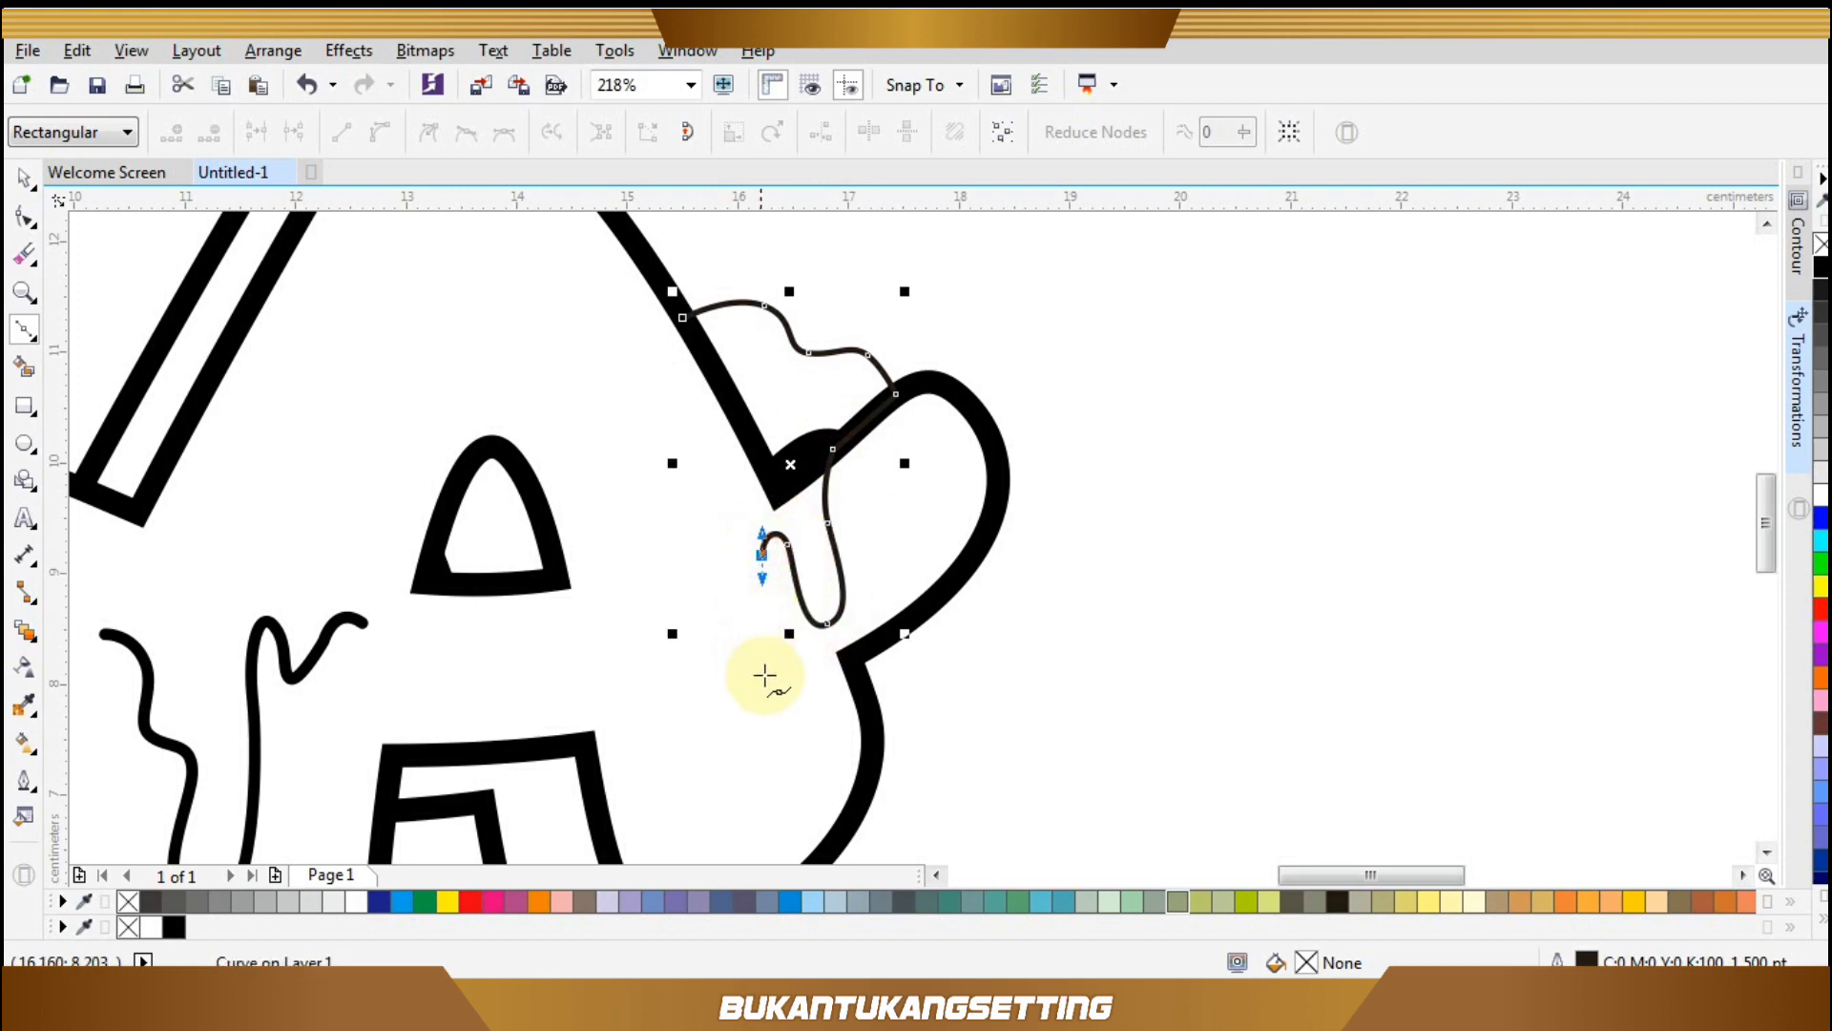
drag(785, 752, 768, 780)
drag(717, 675, 723, 603)
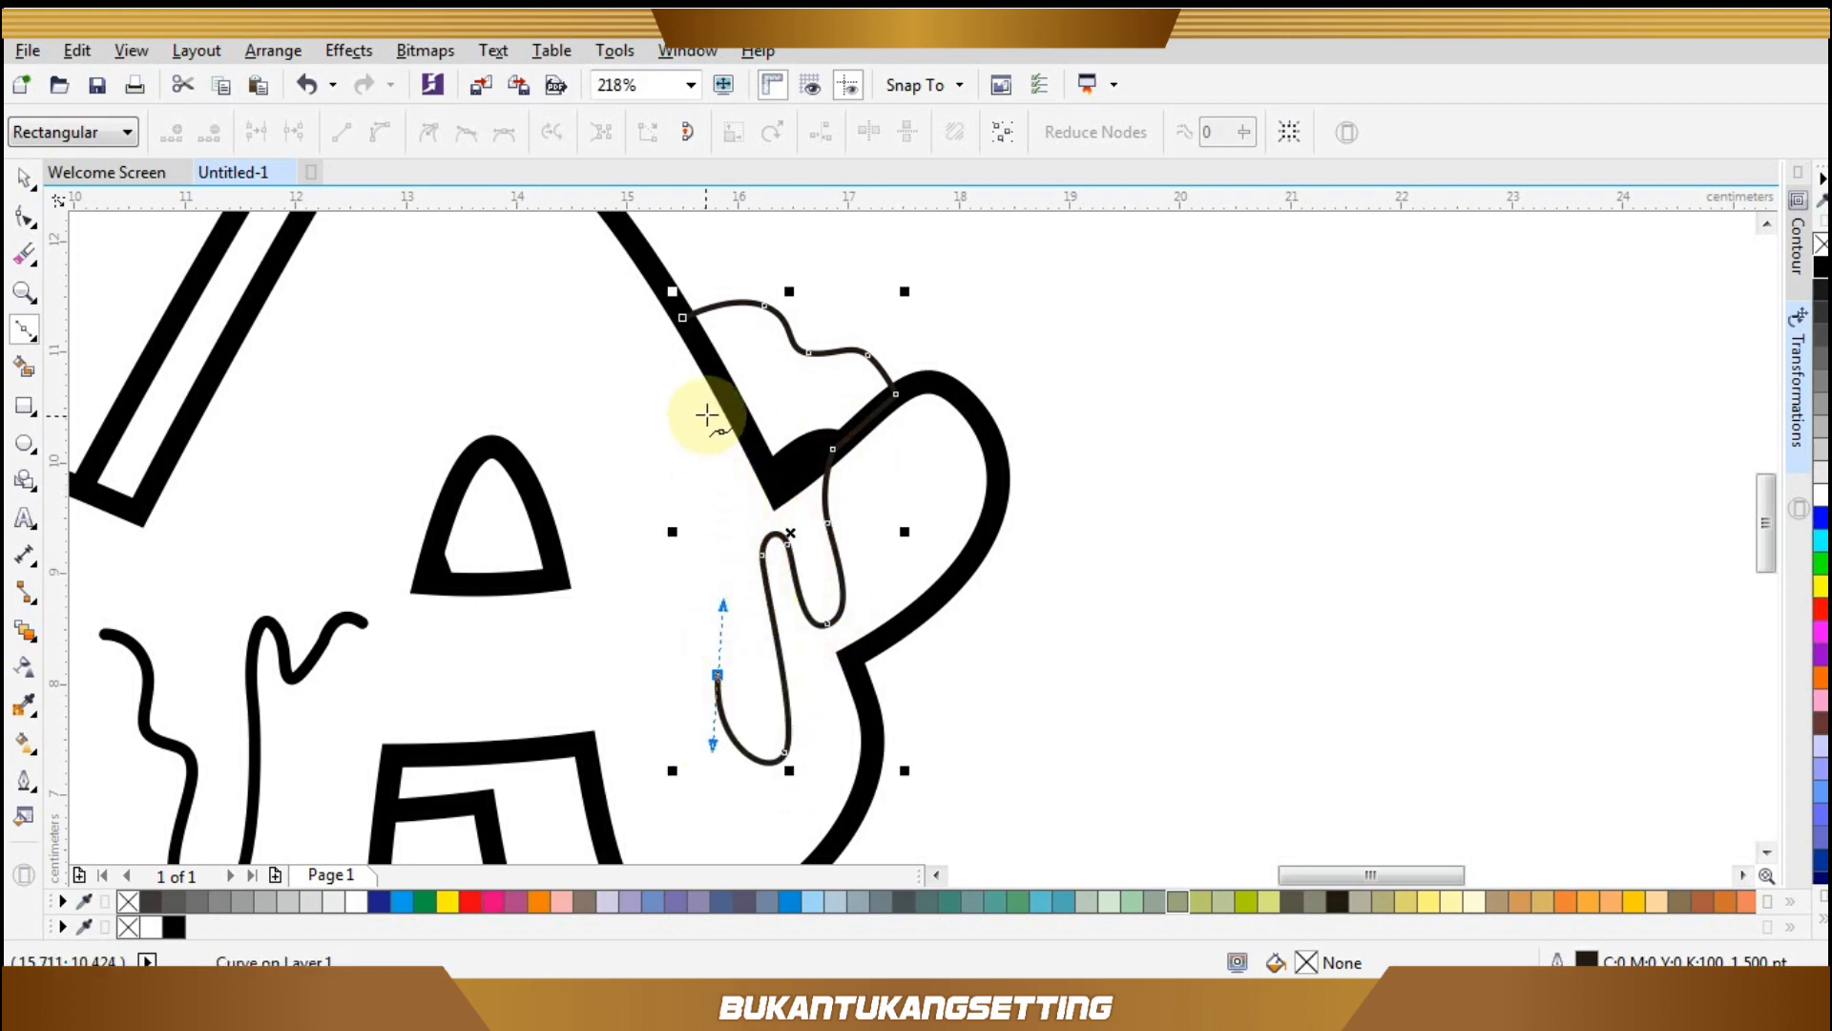
drag(731, 424, 729, 416)
drag(684, 319, 718, 384)
key(F10)
key(ctrl+a)
key(z)
right_click(758, 338)
key(space)
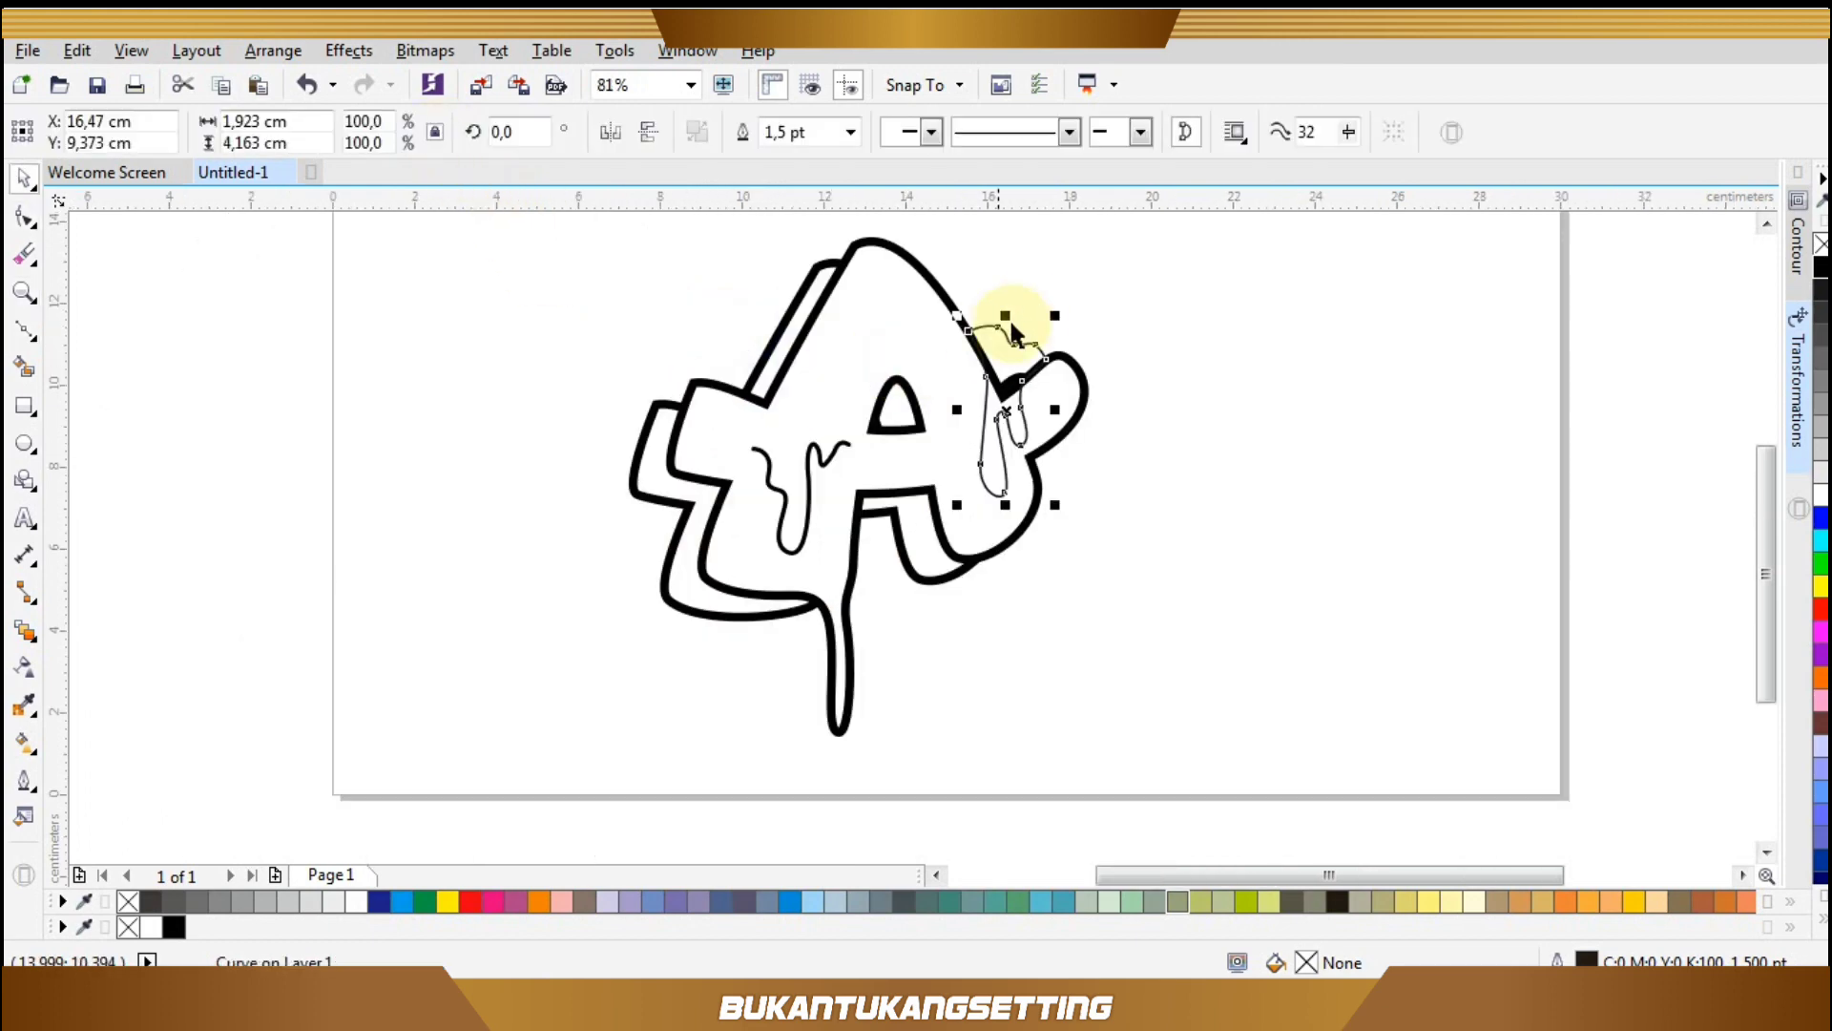
Copy the front letter's white fill and thick black outline properties onto the new drip shape.
click(1024, 288)
drag(922, 315, 999, 355)
click(1097, 498)
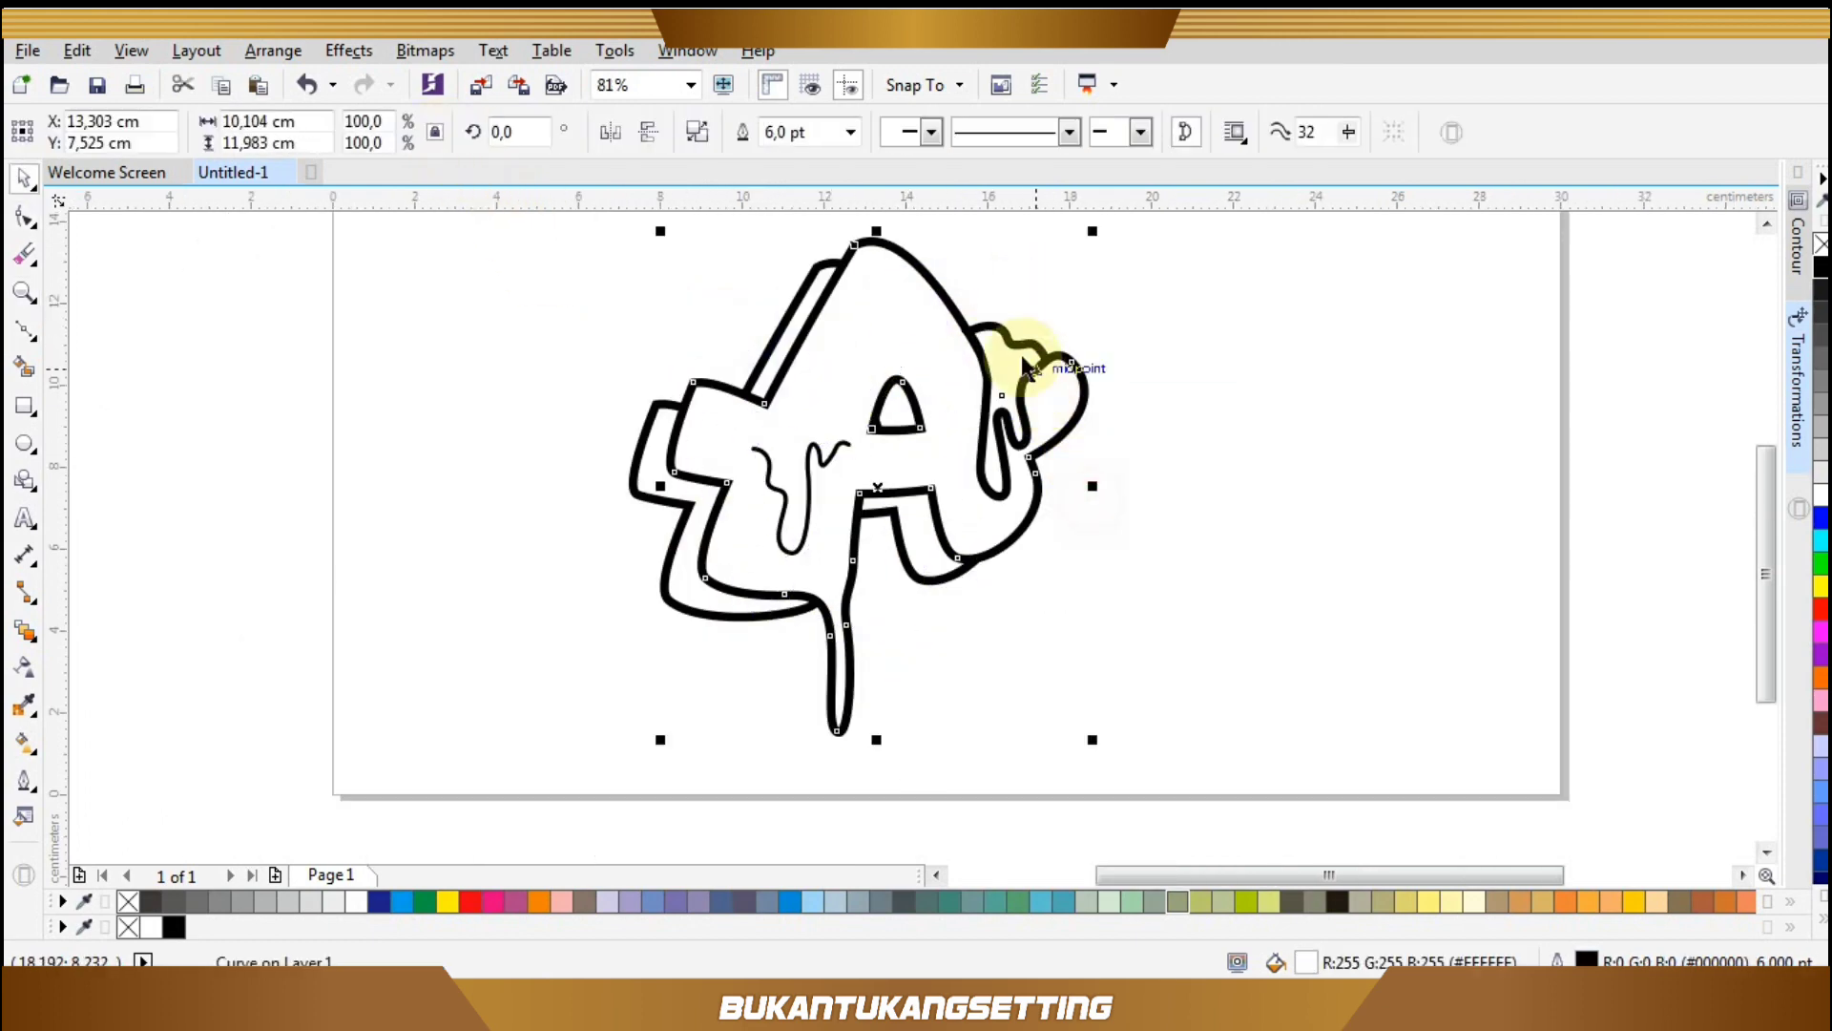
click(1022, 358)
click(1049, 283)
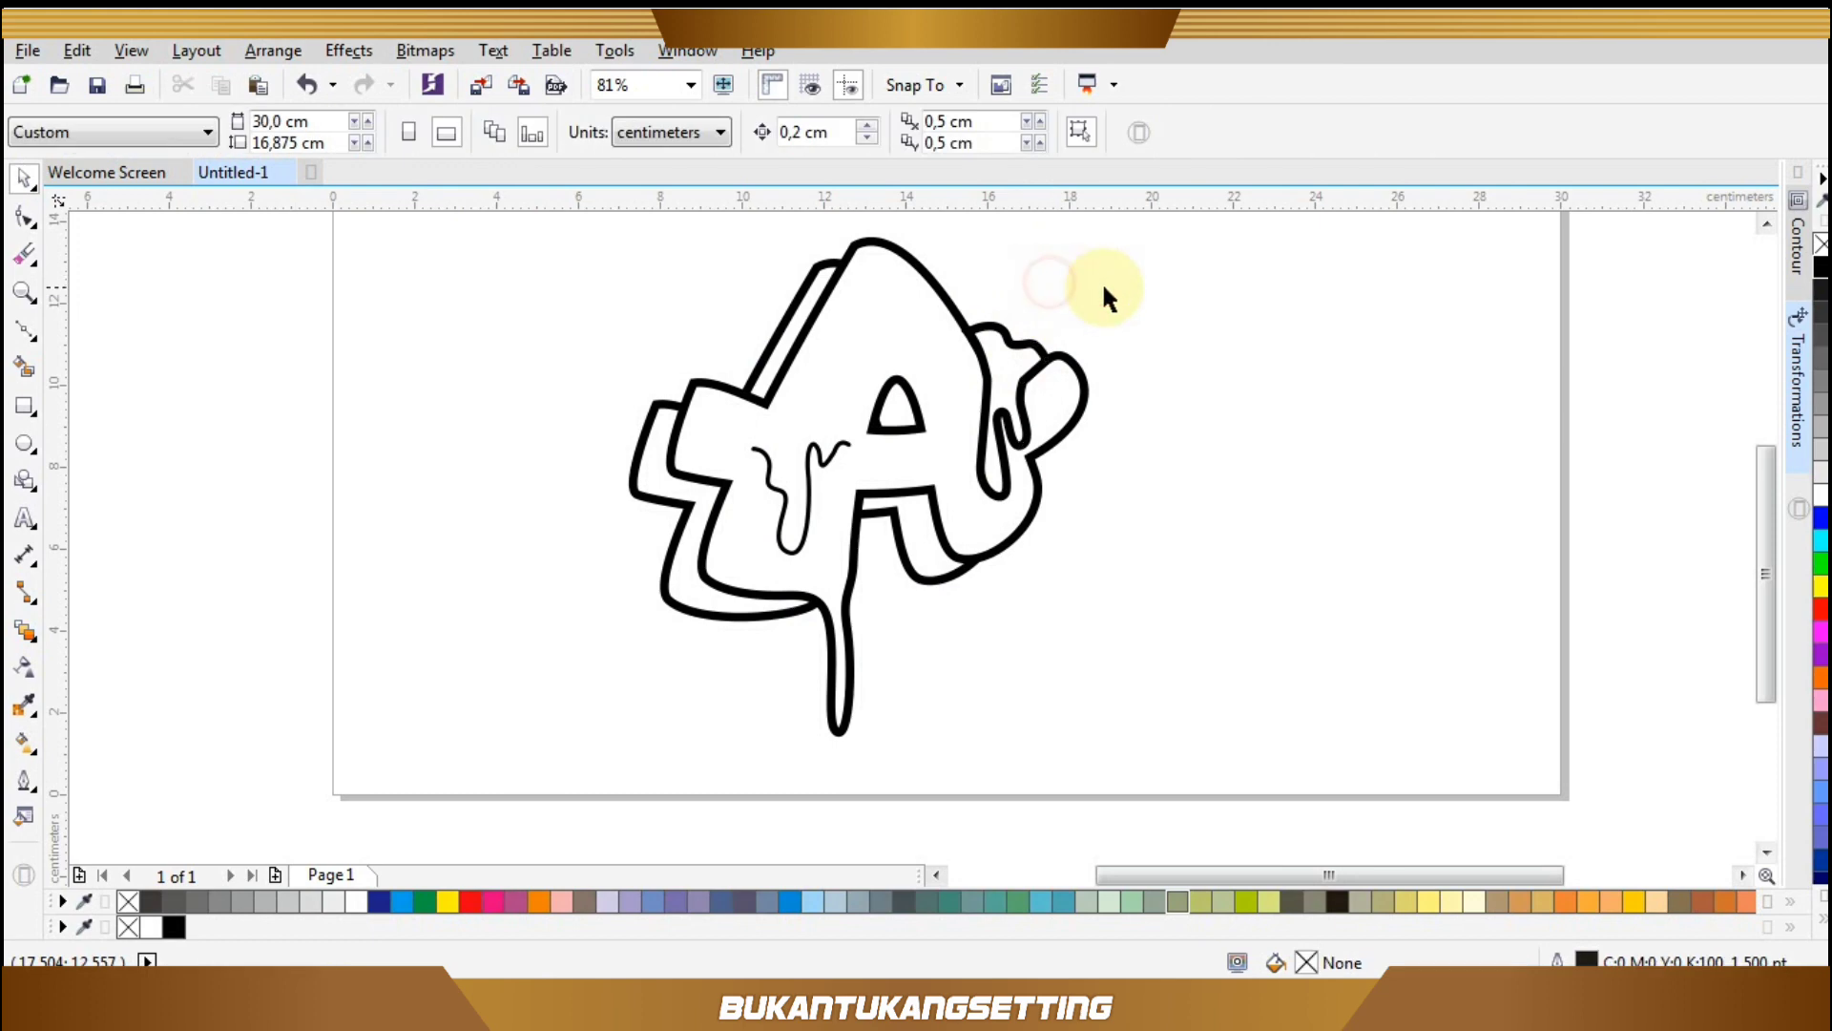
Set the outline width of the front letter, the back copy and the closed drip shape to 4 pt.
click(1019, 370)
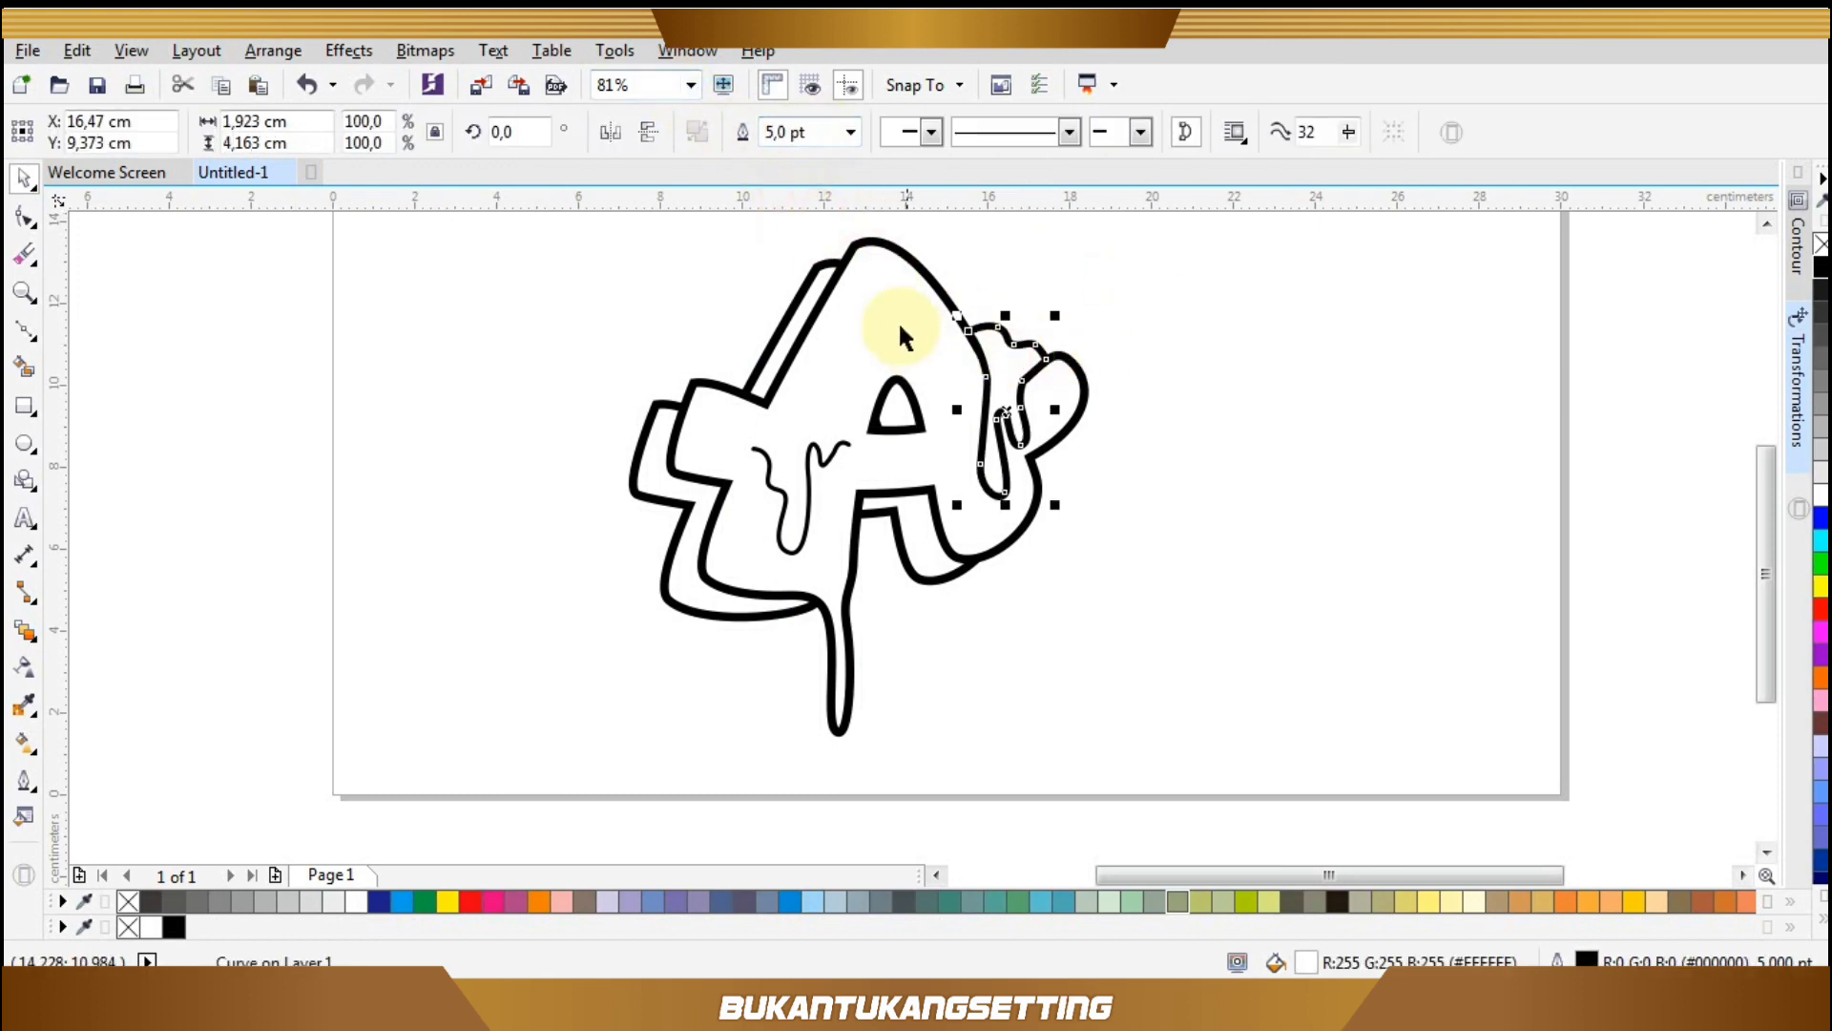
click(848, 133)
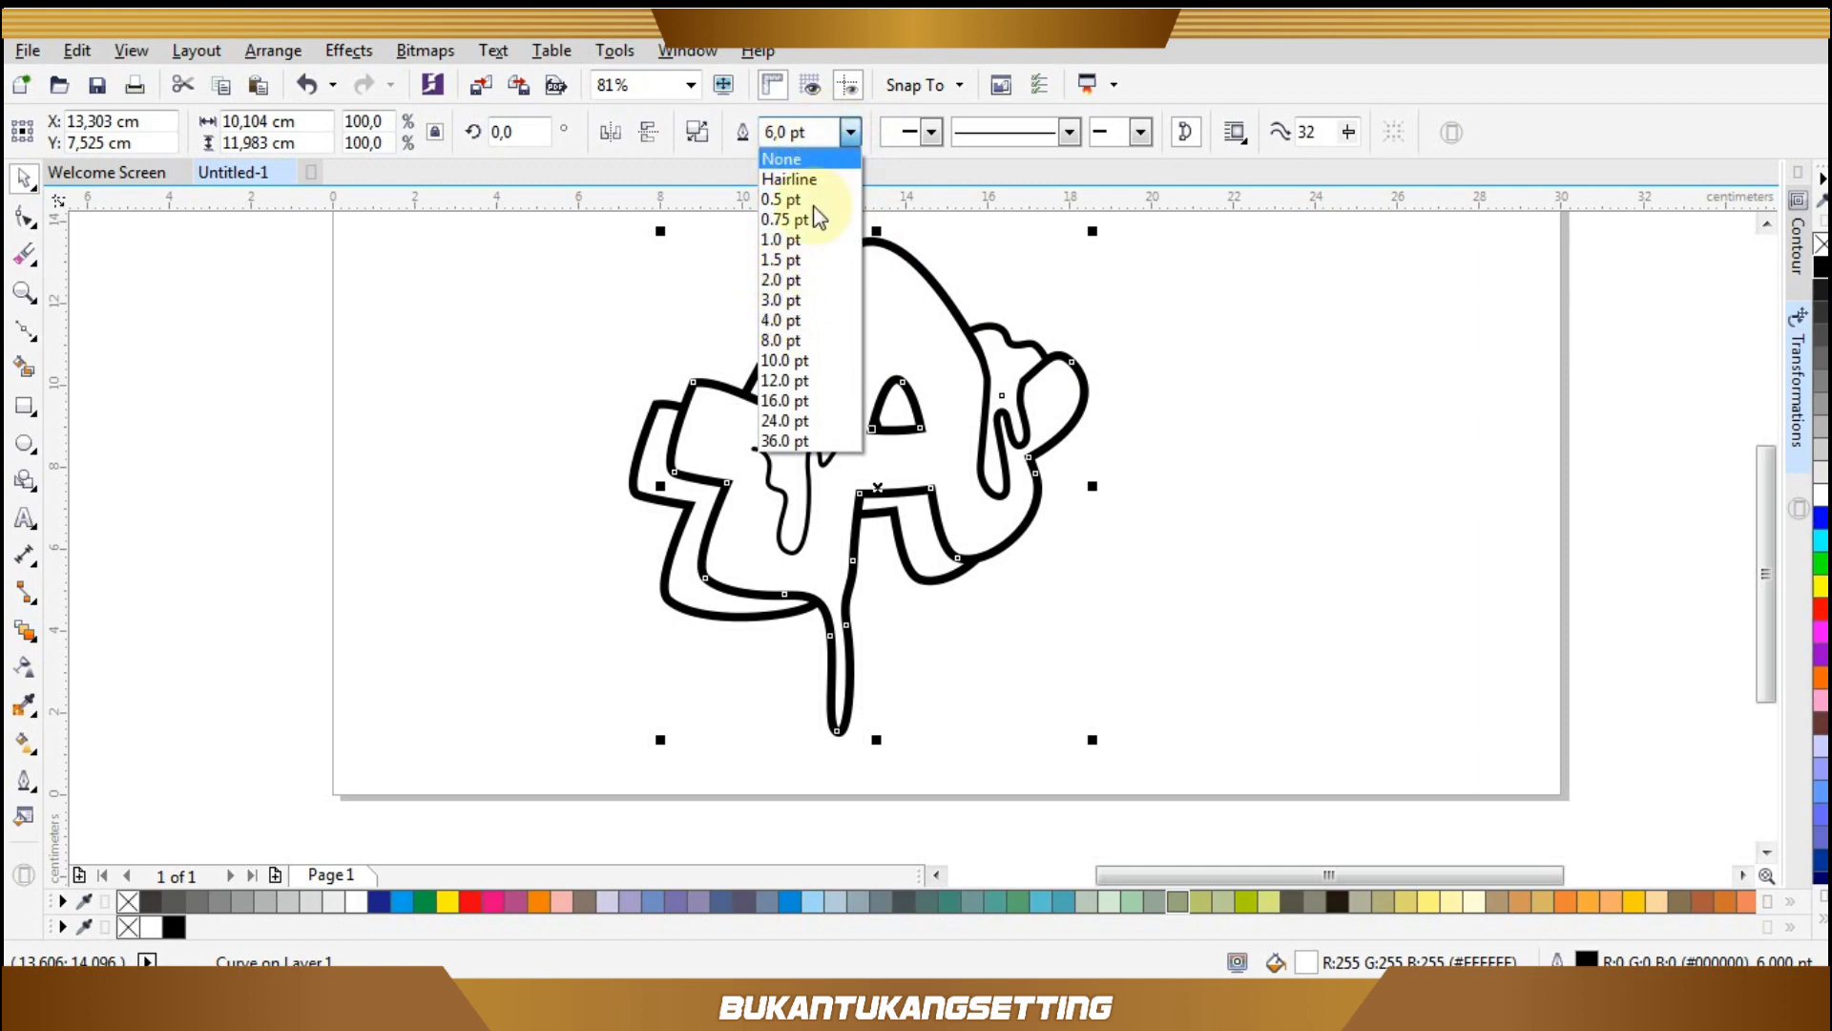
click(782, 320)
click(806, 293)
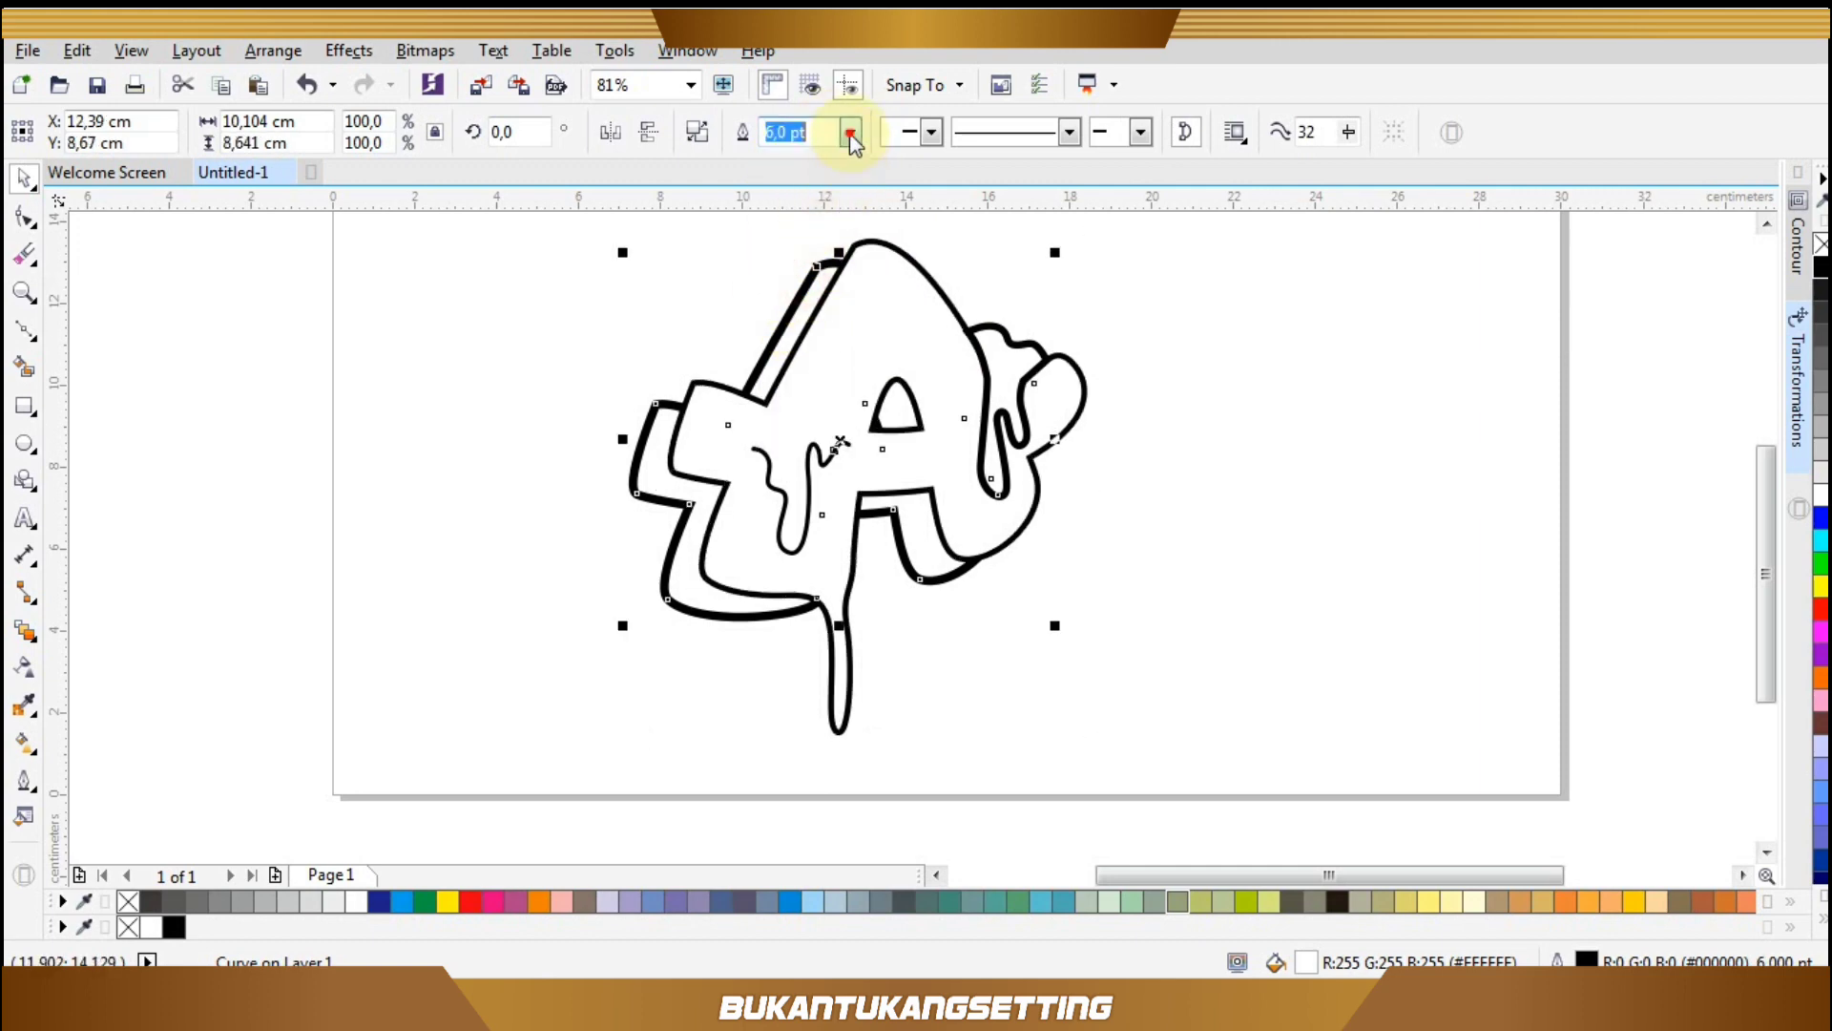
click(848, 133)
click(804, 321)
click(1008, 344)
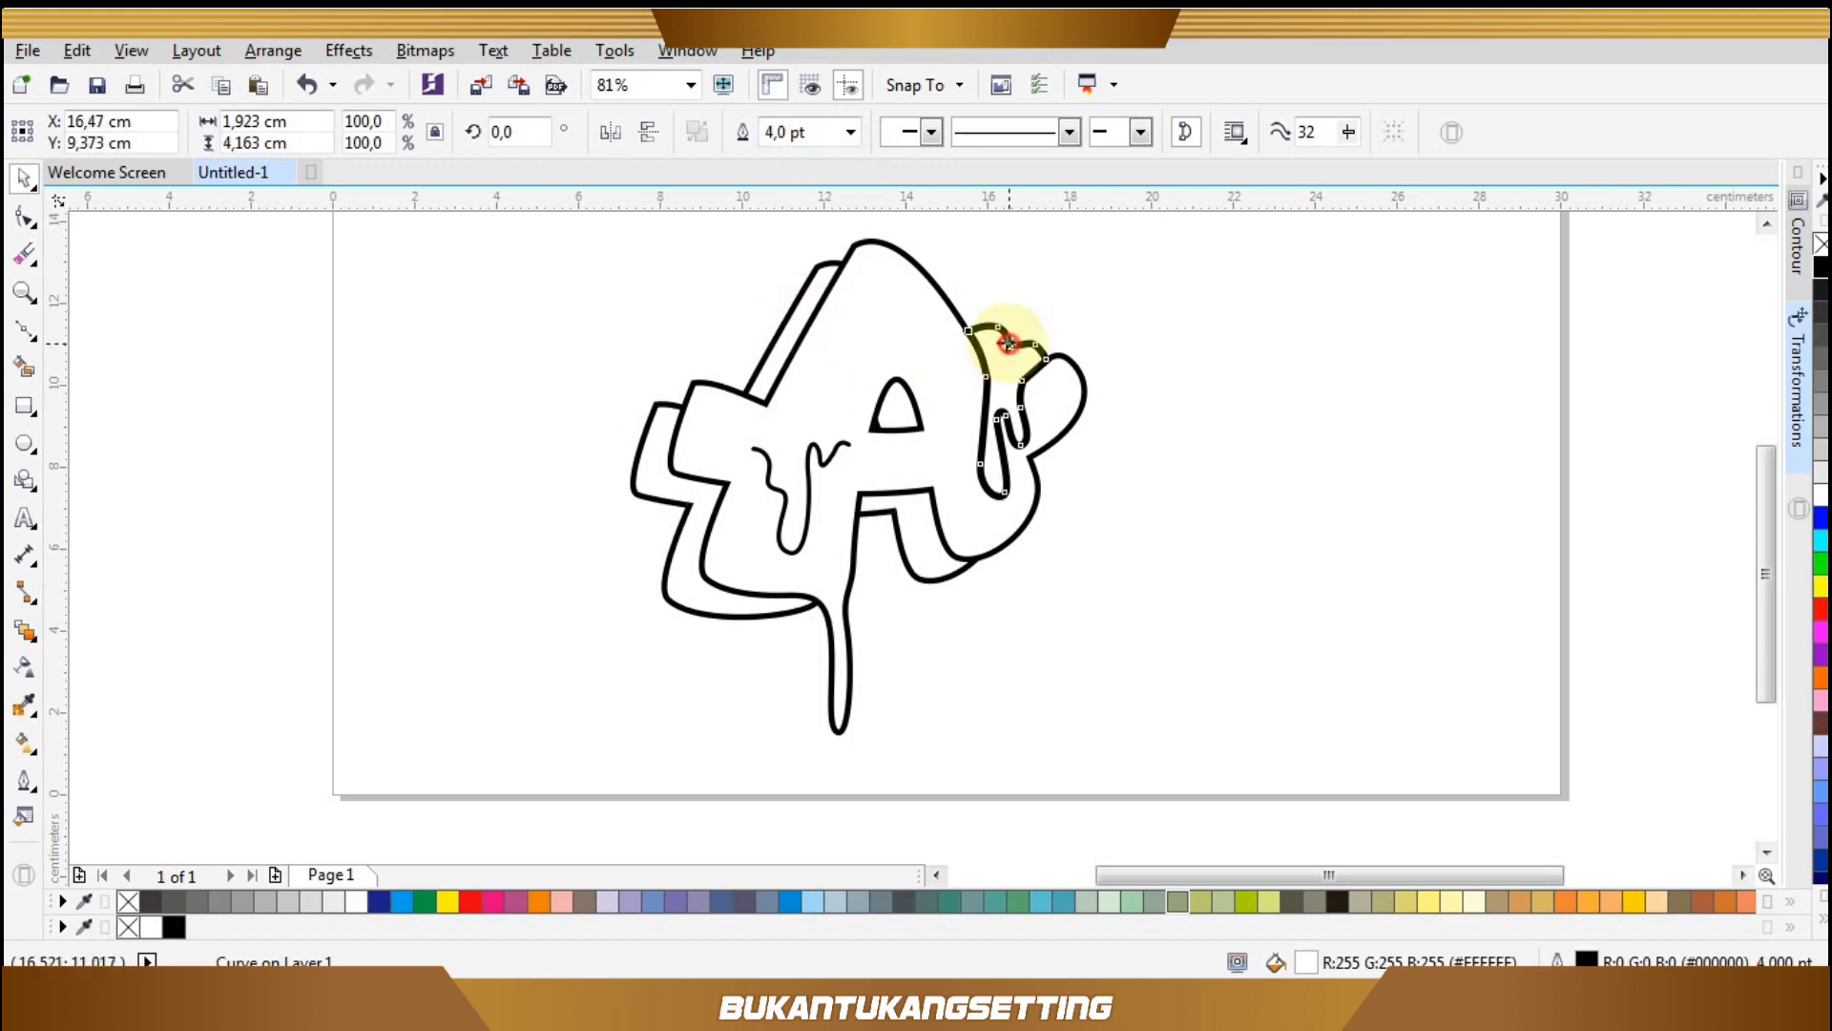
click(848, 142)
click(826, 305)
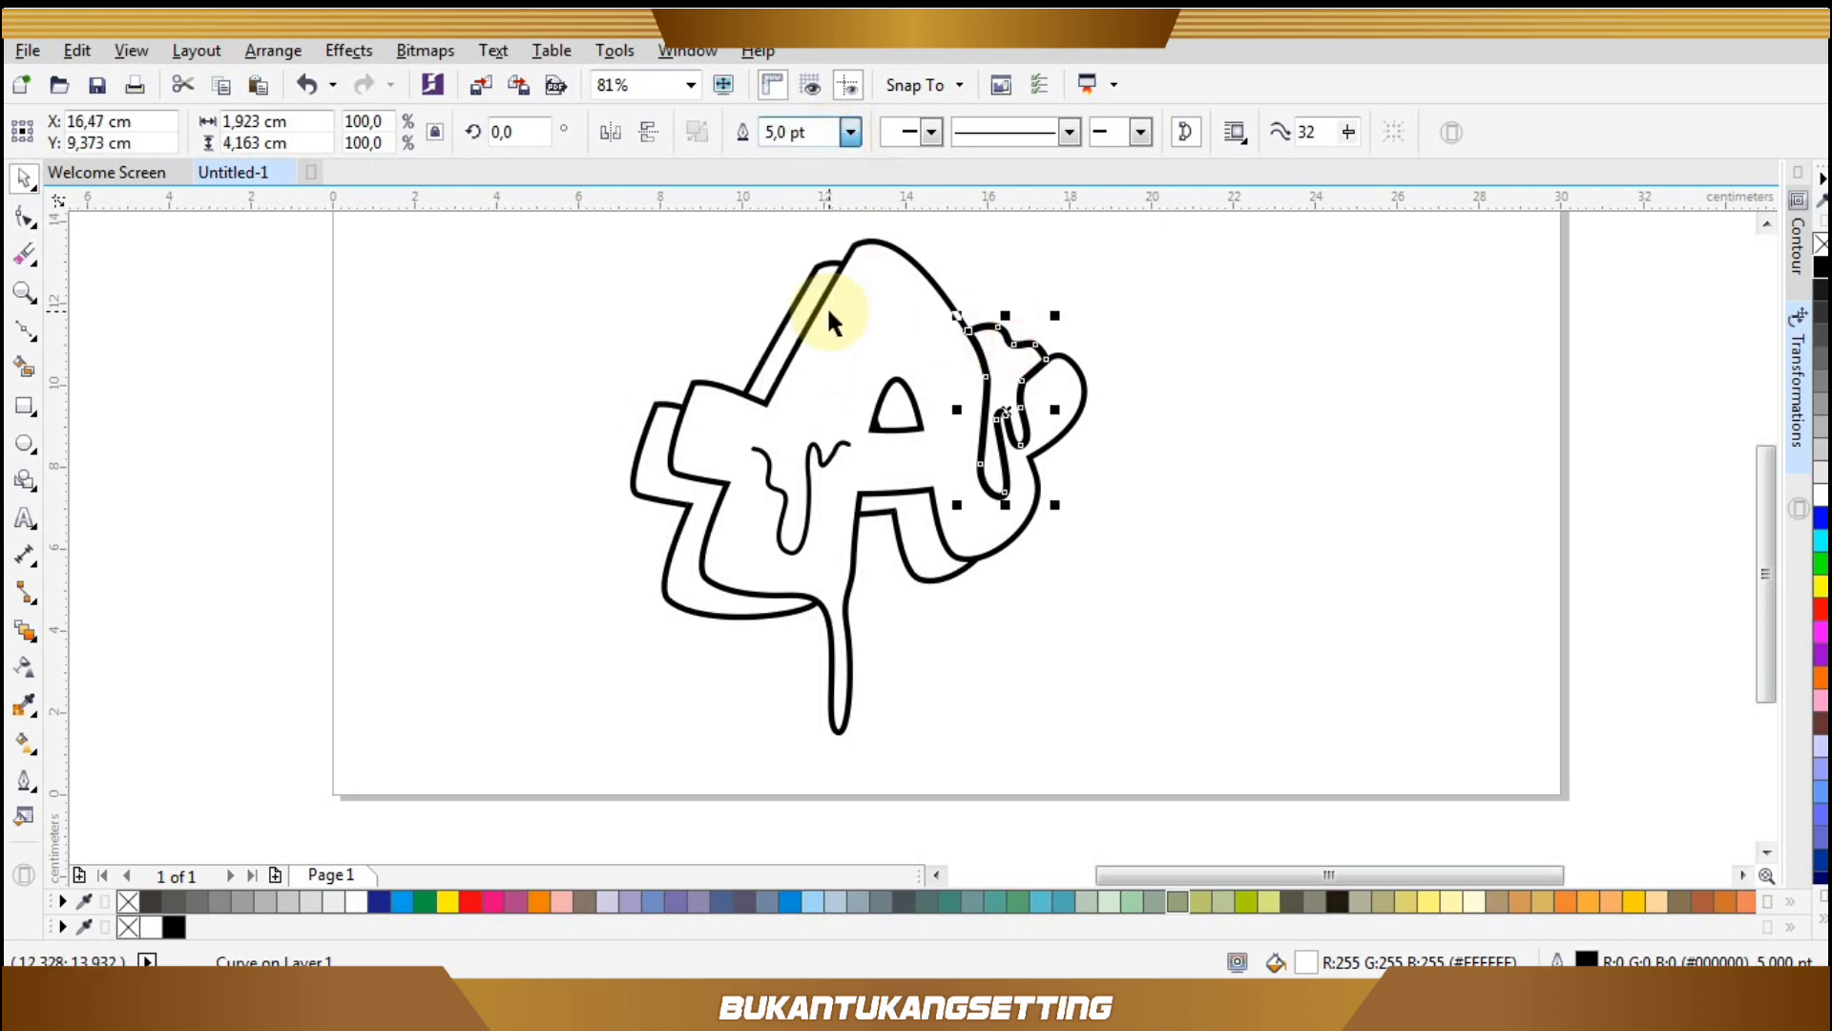
click(1027, 254)
Fill the offset back copy of the letter with solid magenta.
key(z)
scroll(1212, 659, up, 1)
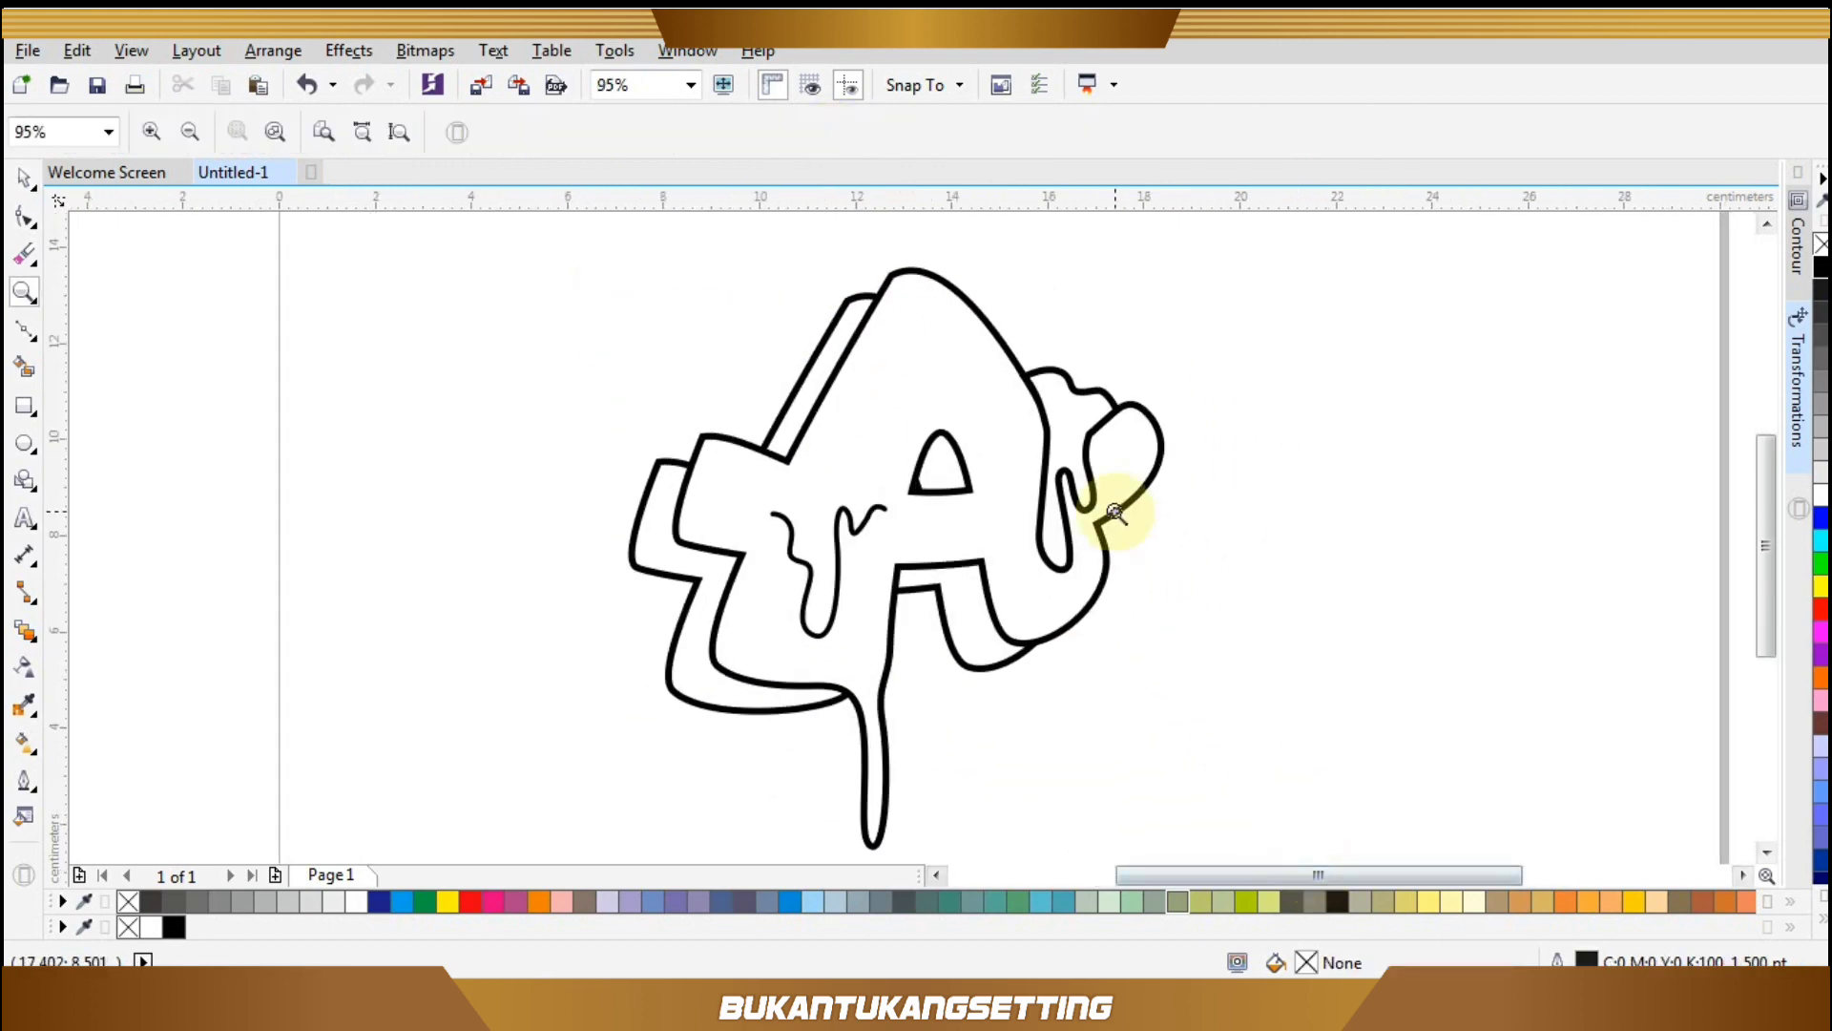
key(space)
click(694, 689)
click(1821, 629)
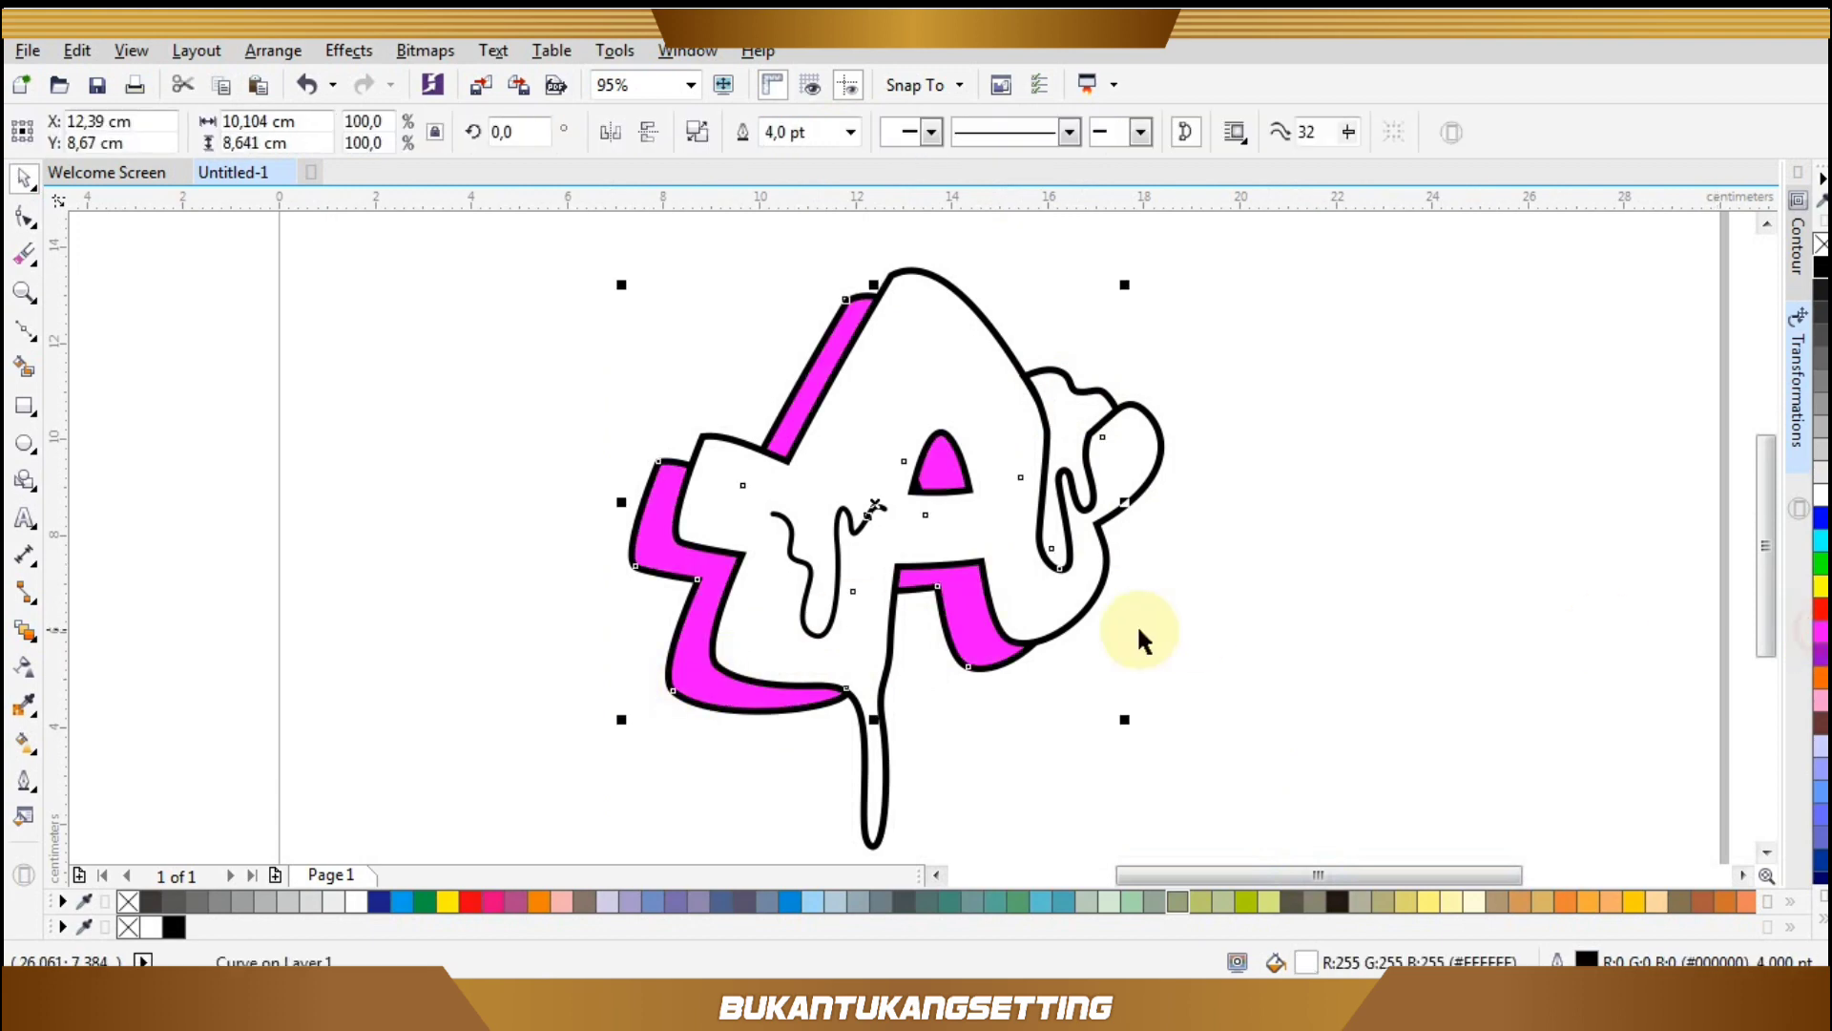
click(1137, 622)
Fill the front letter A with solid red.
click(975, 352)
click(1821, 607)
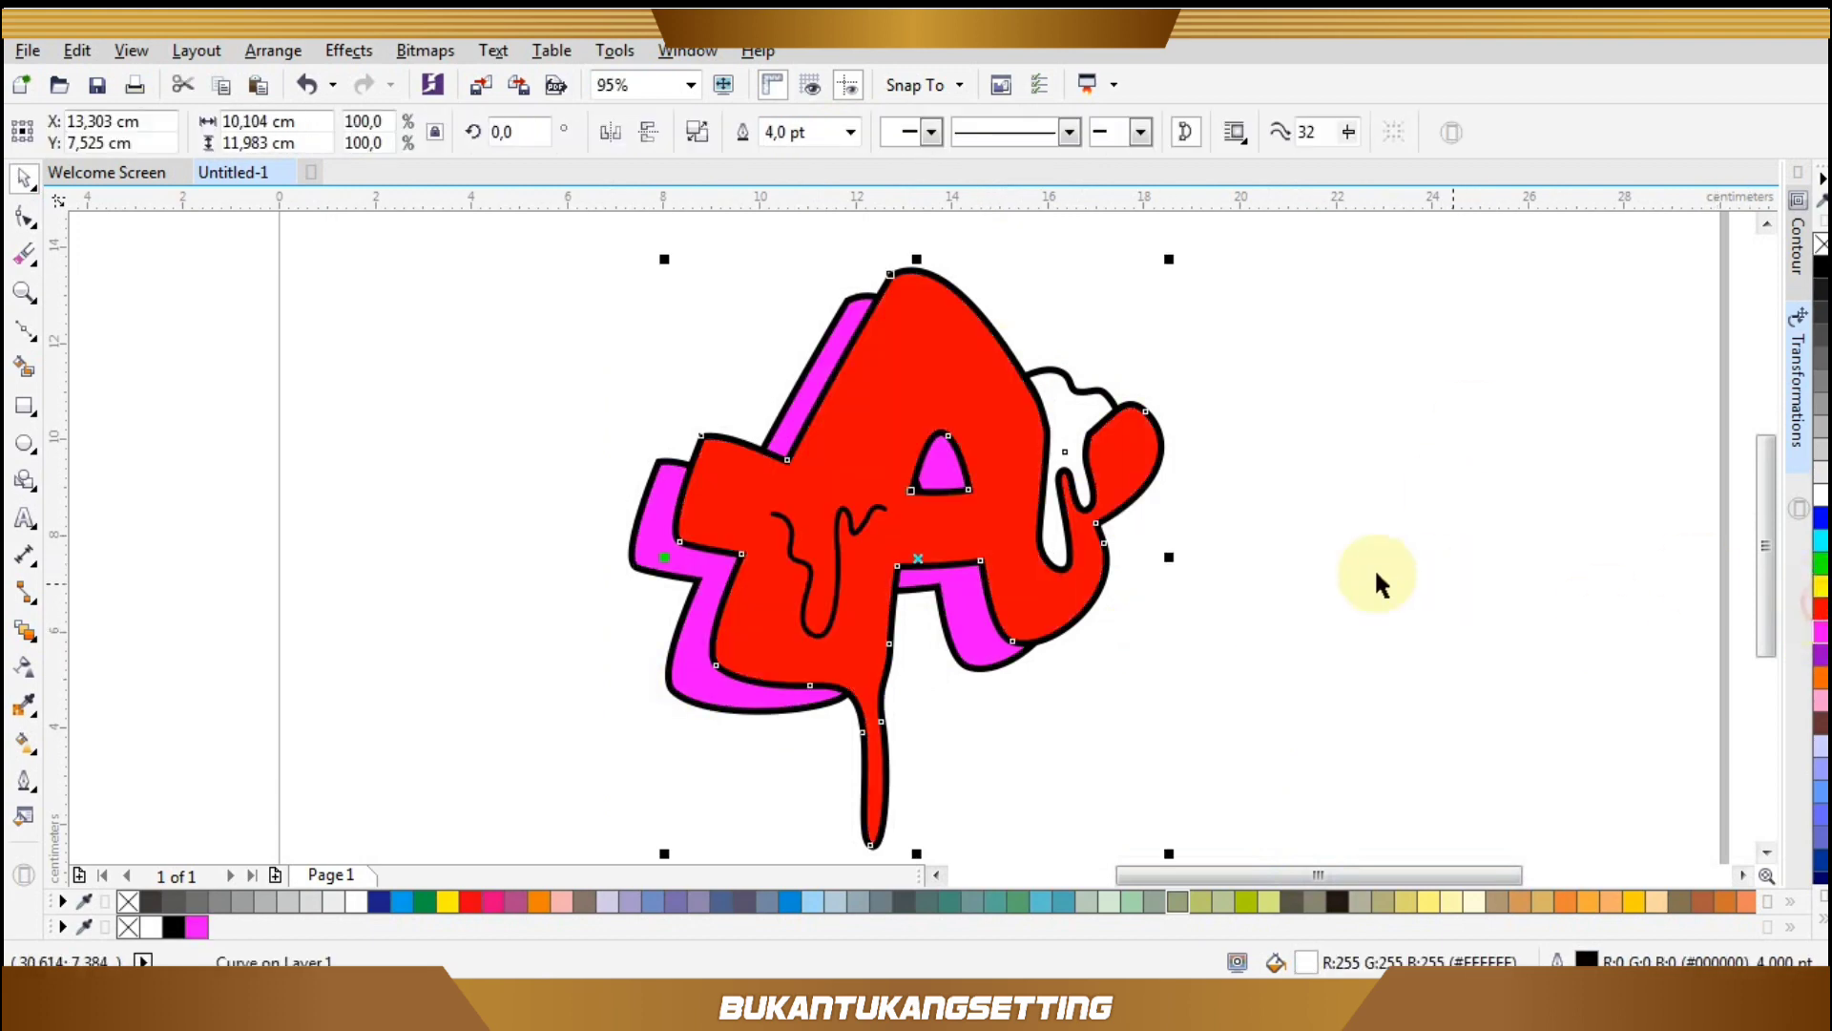
click(1340, 559)
Apply a linear fountain fill down the front letter with red at both ends and a lighter red stop in between.
click(978, 400)
click(21, 749)
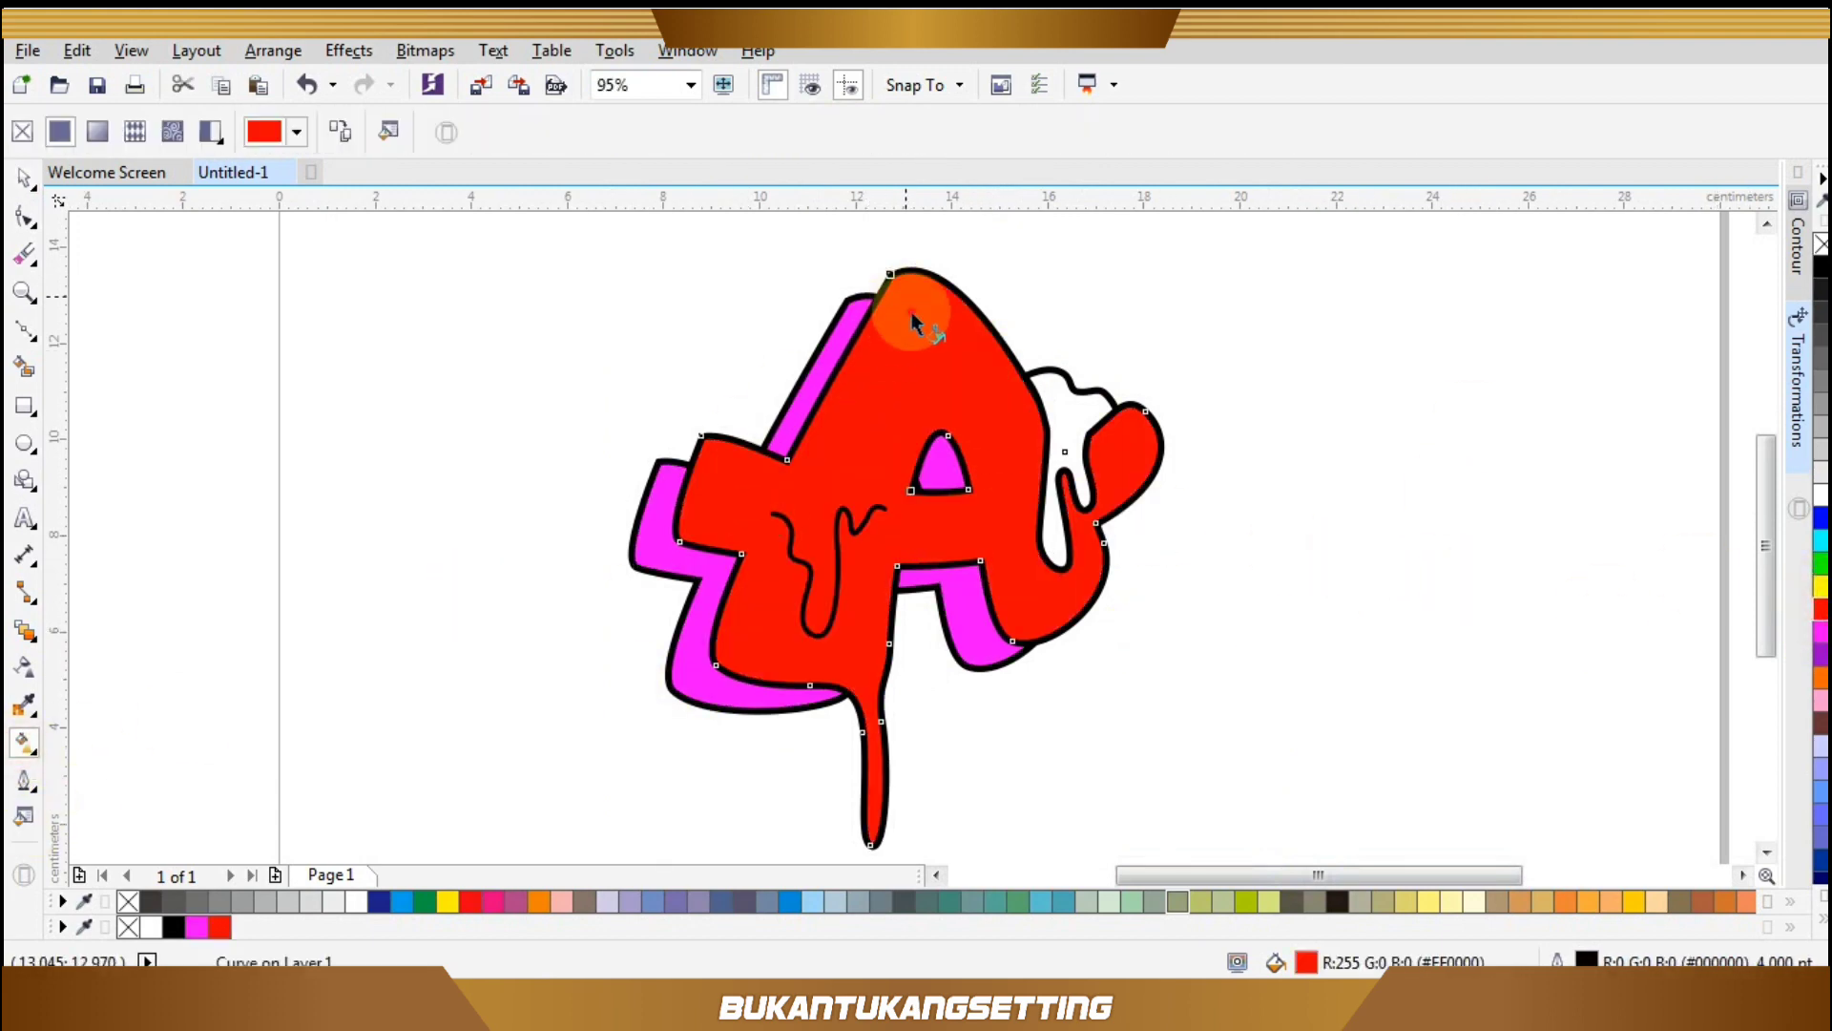
drag(904, 296, 975, 750)
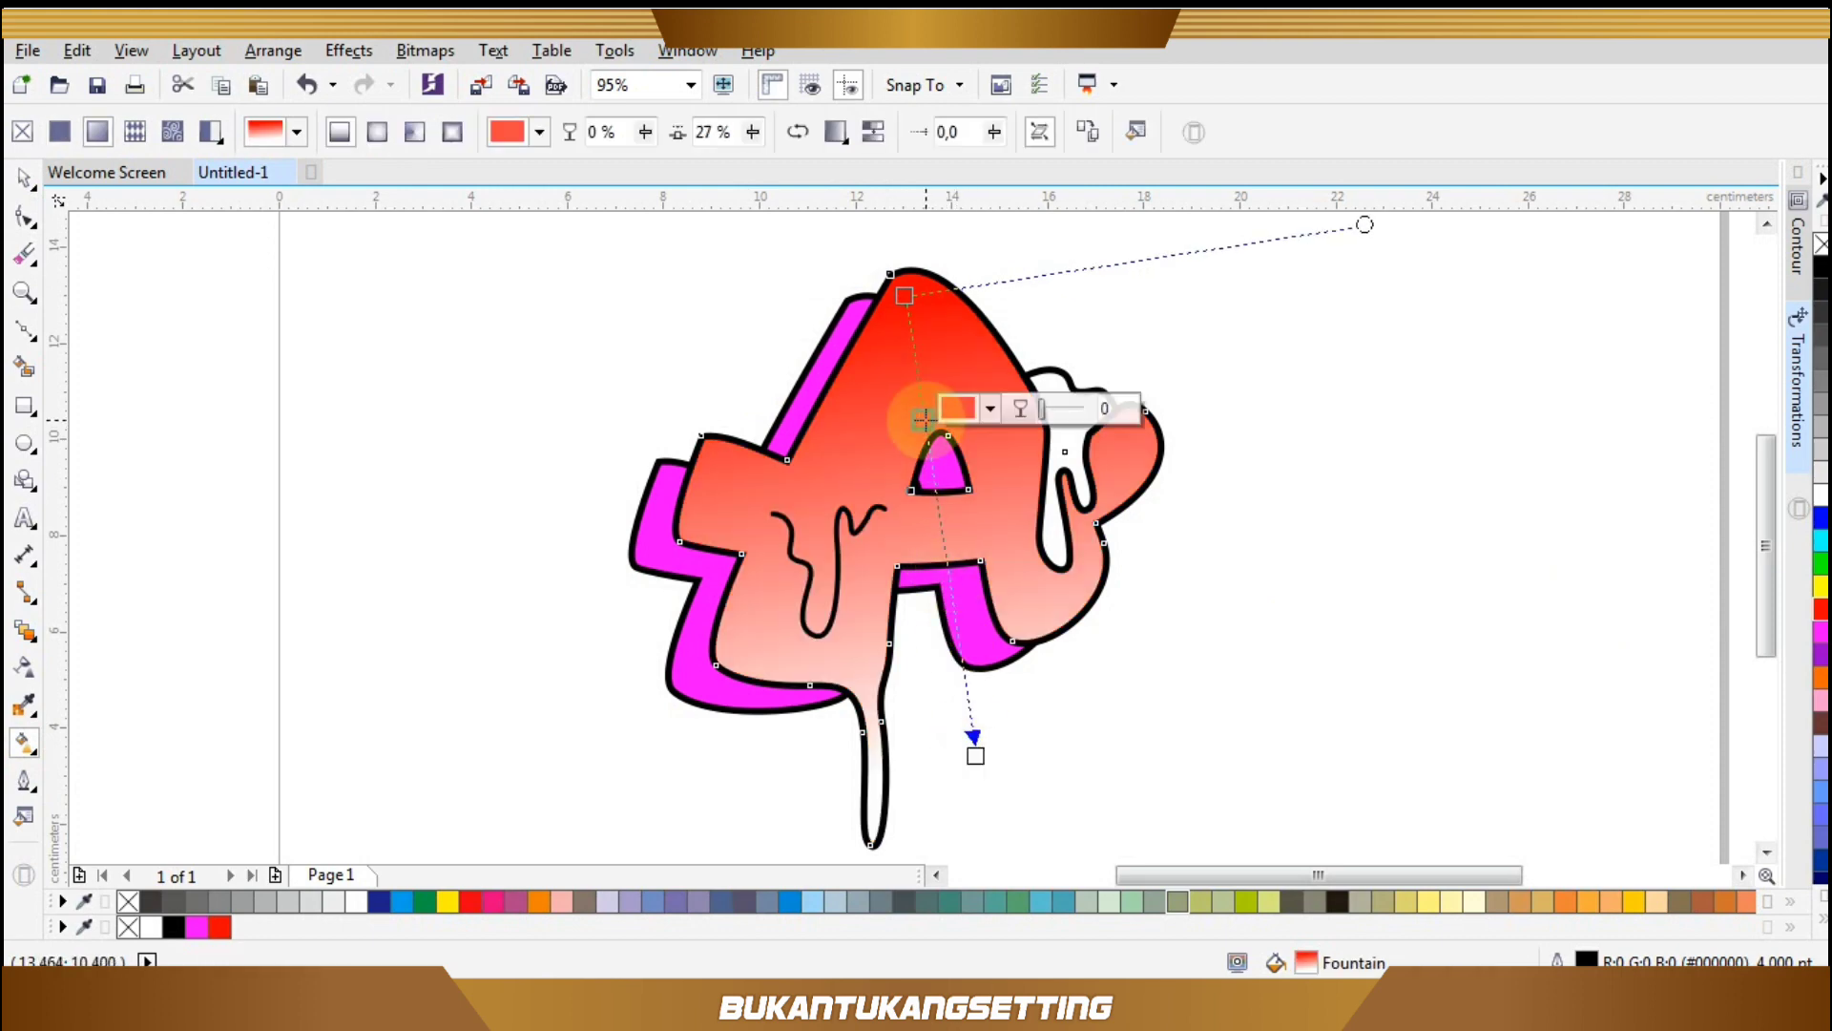
click(1821, 613)
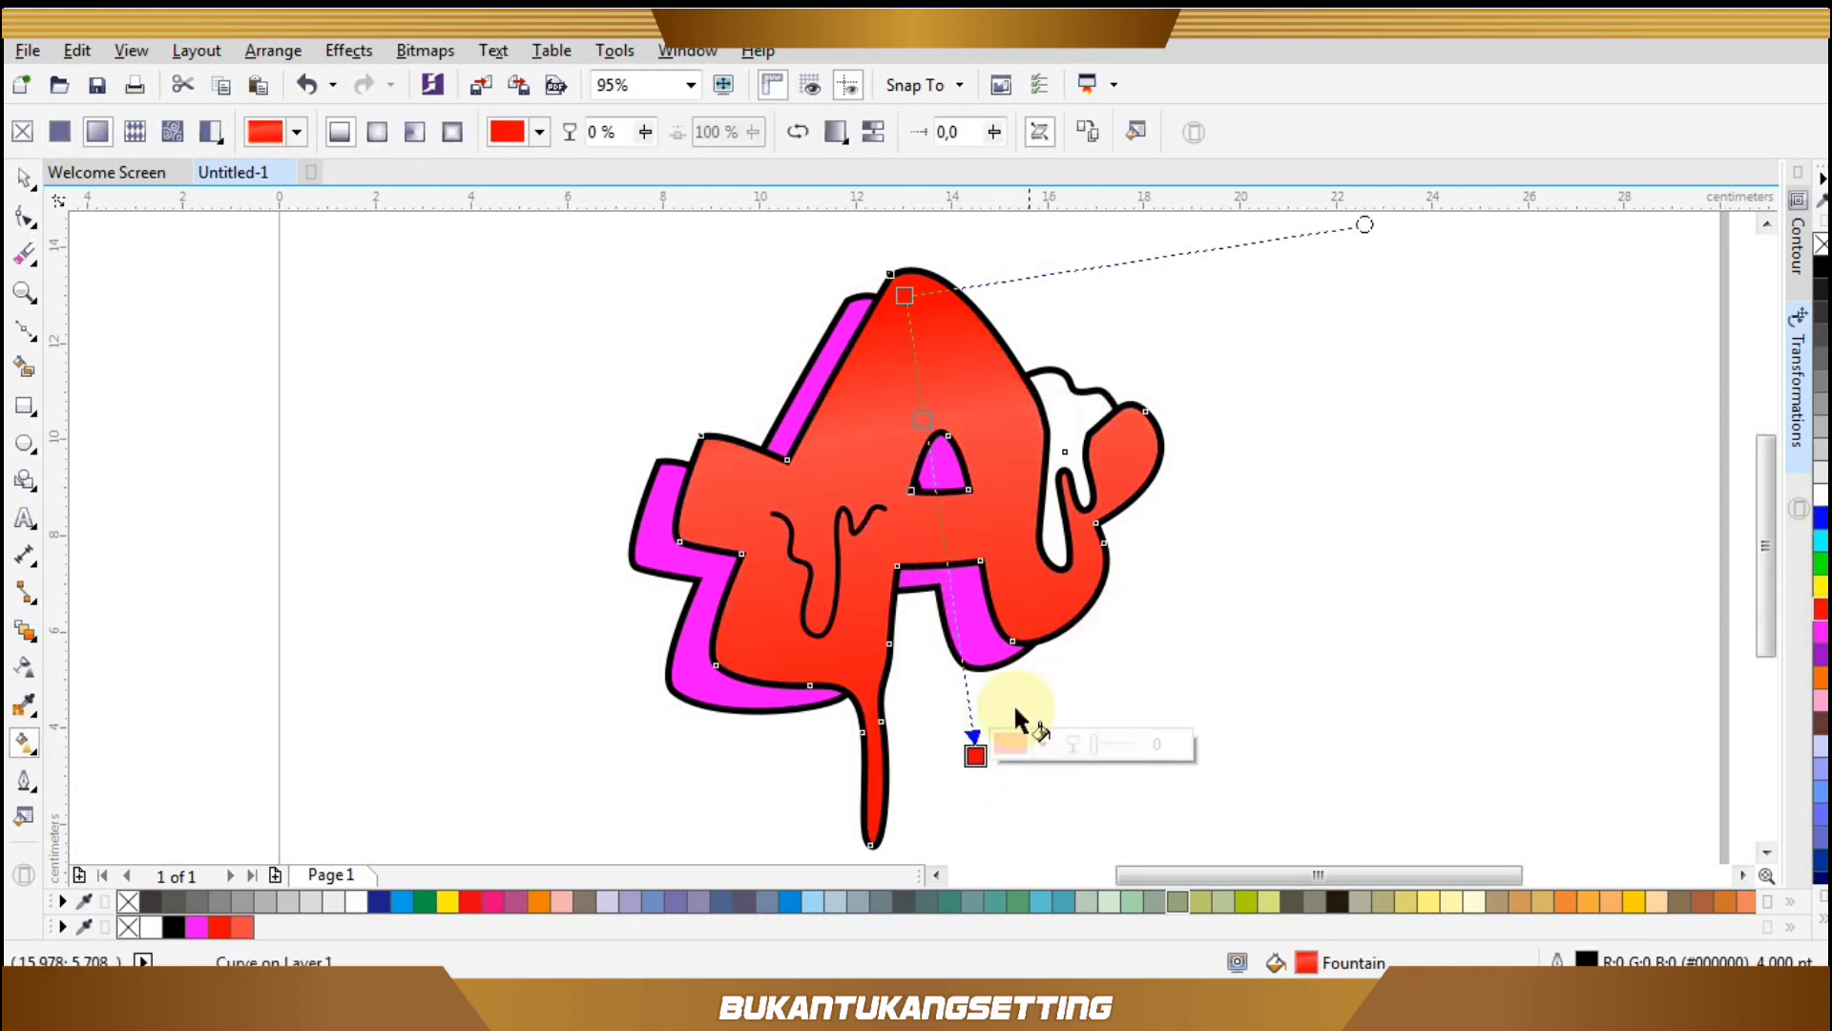
Tilt and shorten the front letter's gradient, recolor its middle stop pink and move that stop to 42%.
drag(974, 749, 1015, 689)
drag(935, 486, 928, 401)
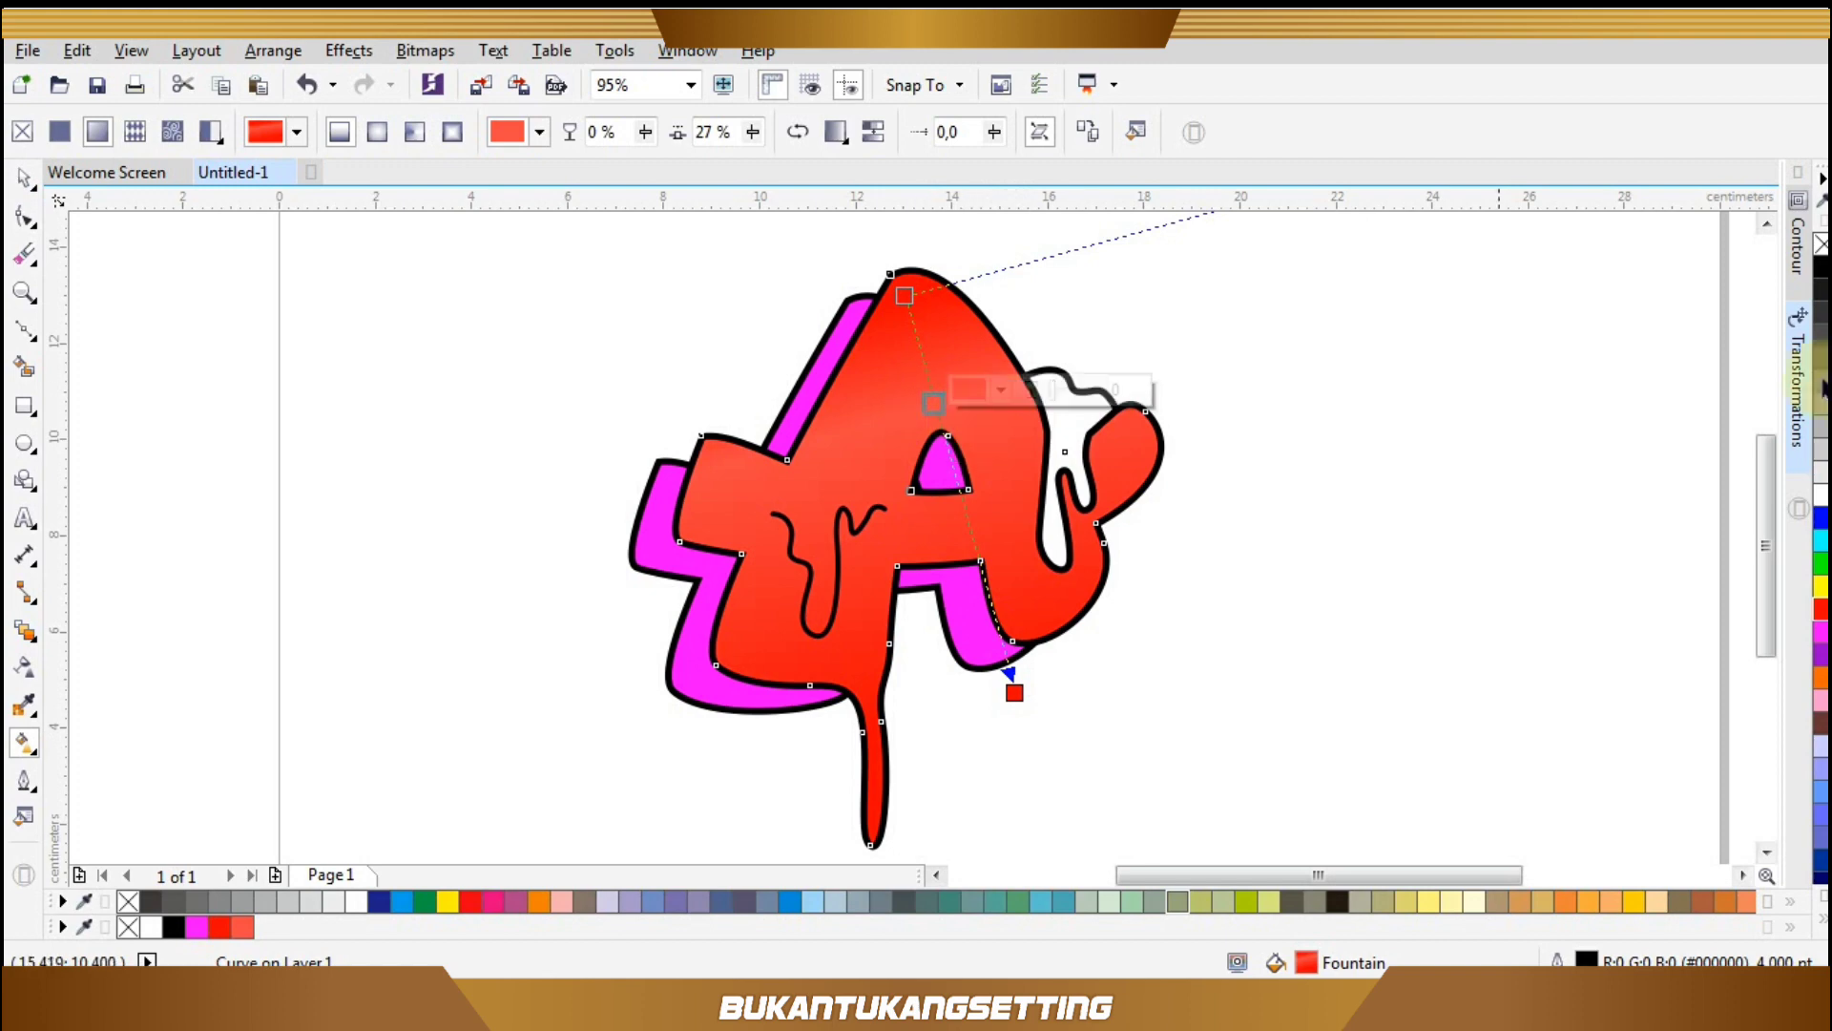
click(1821, 701)
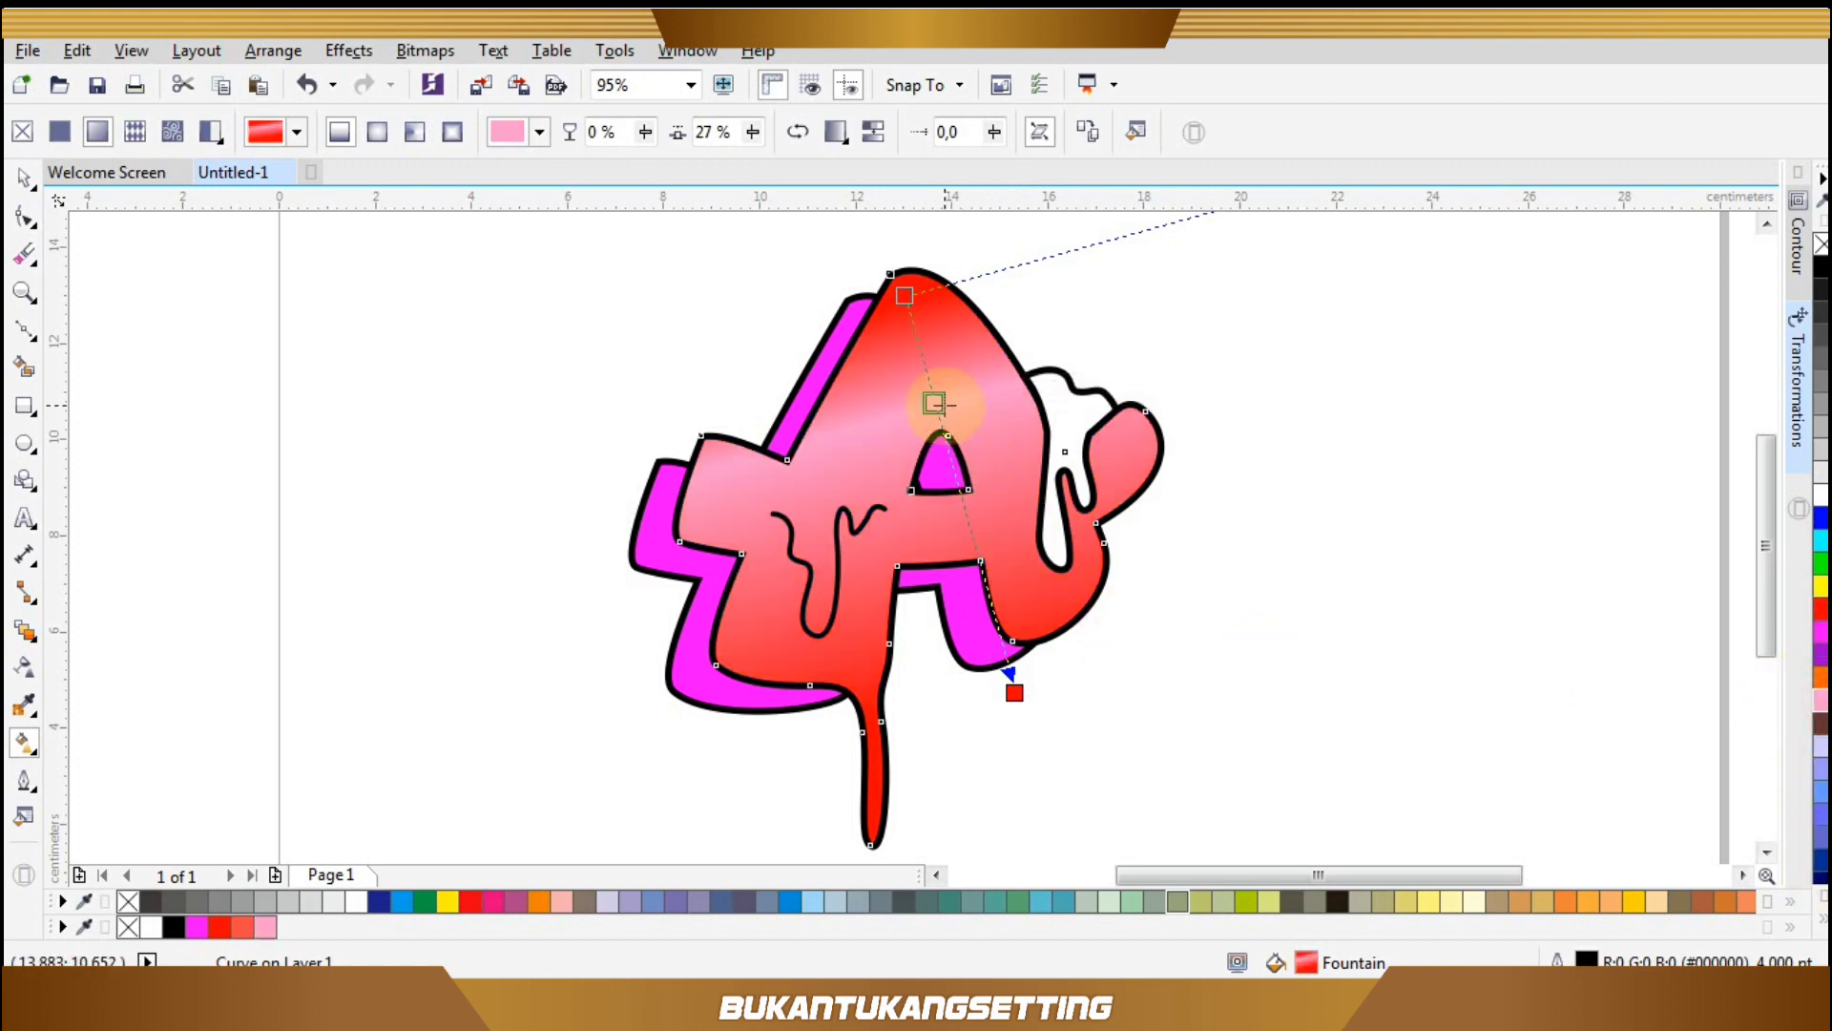
drag(949, 462, 949, 463)
key(space)
click(1141, 675)
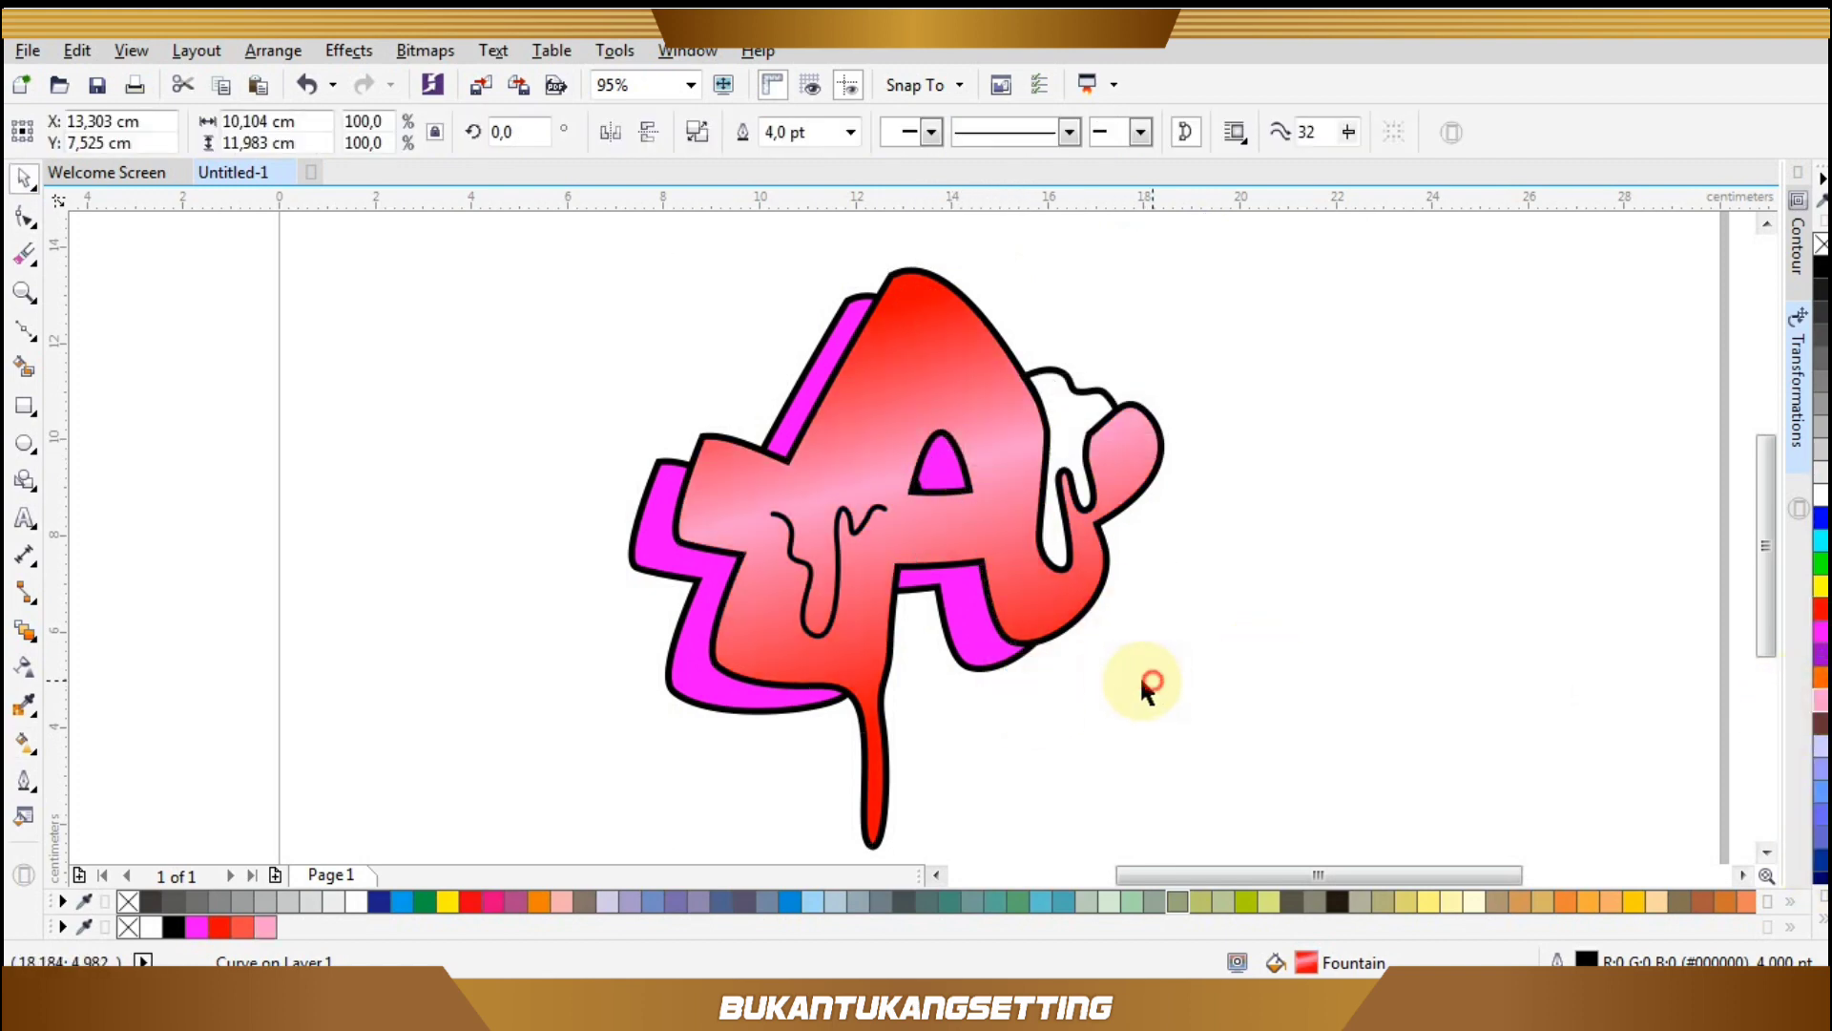
Give the back copy a linear fountain fill running downward from magenta to deep indigo.
click(746, 708)
click(24, 746)
drag(781, 410, 799, 747)
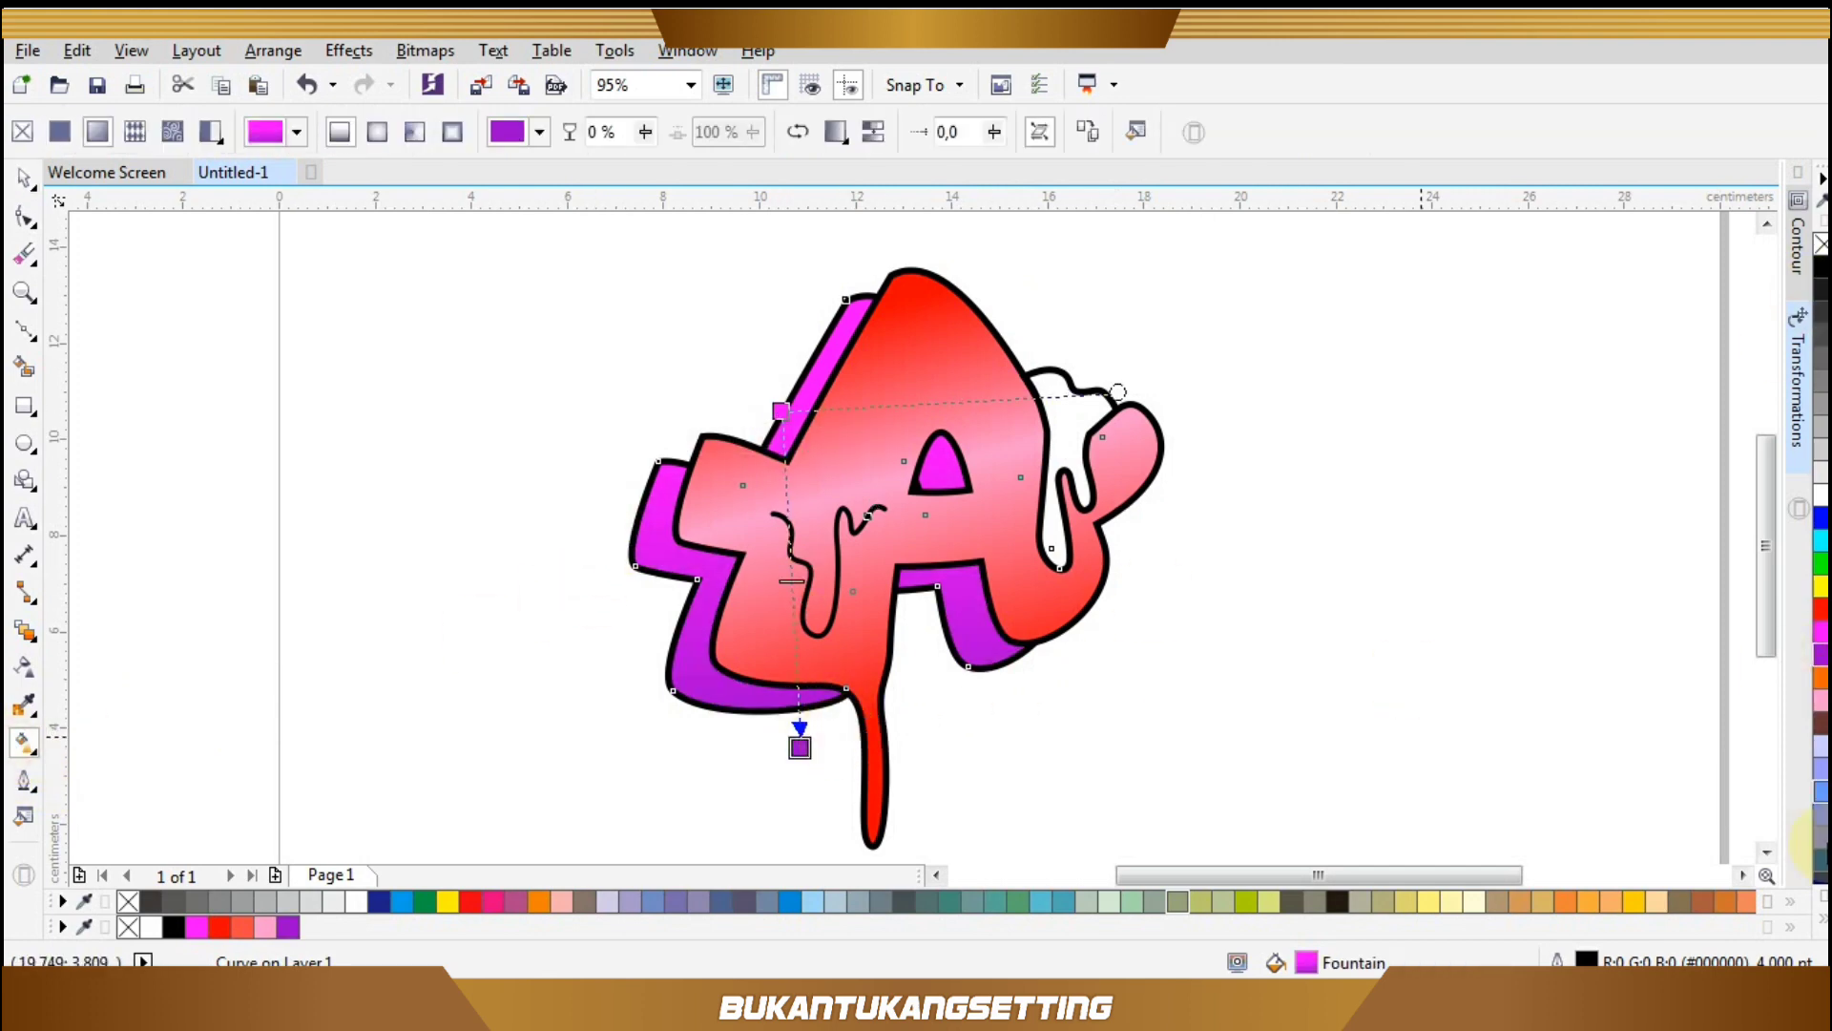
key(space)
key(space)
click(798, 731)
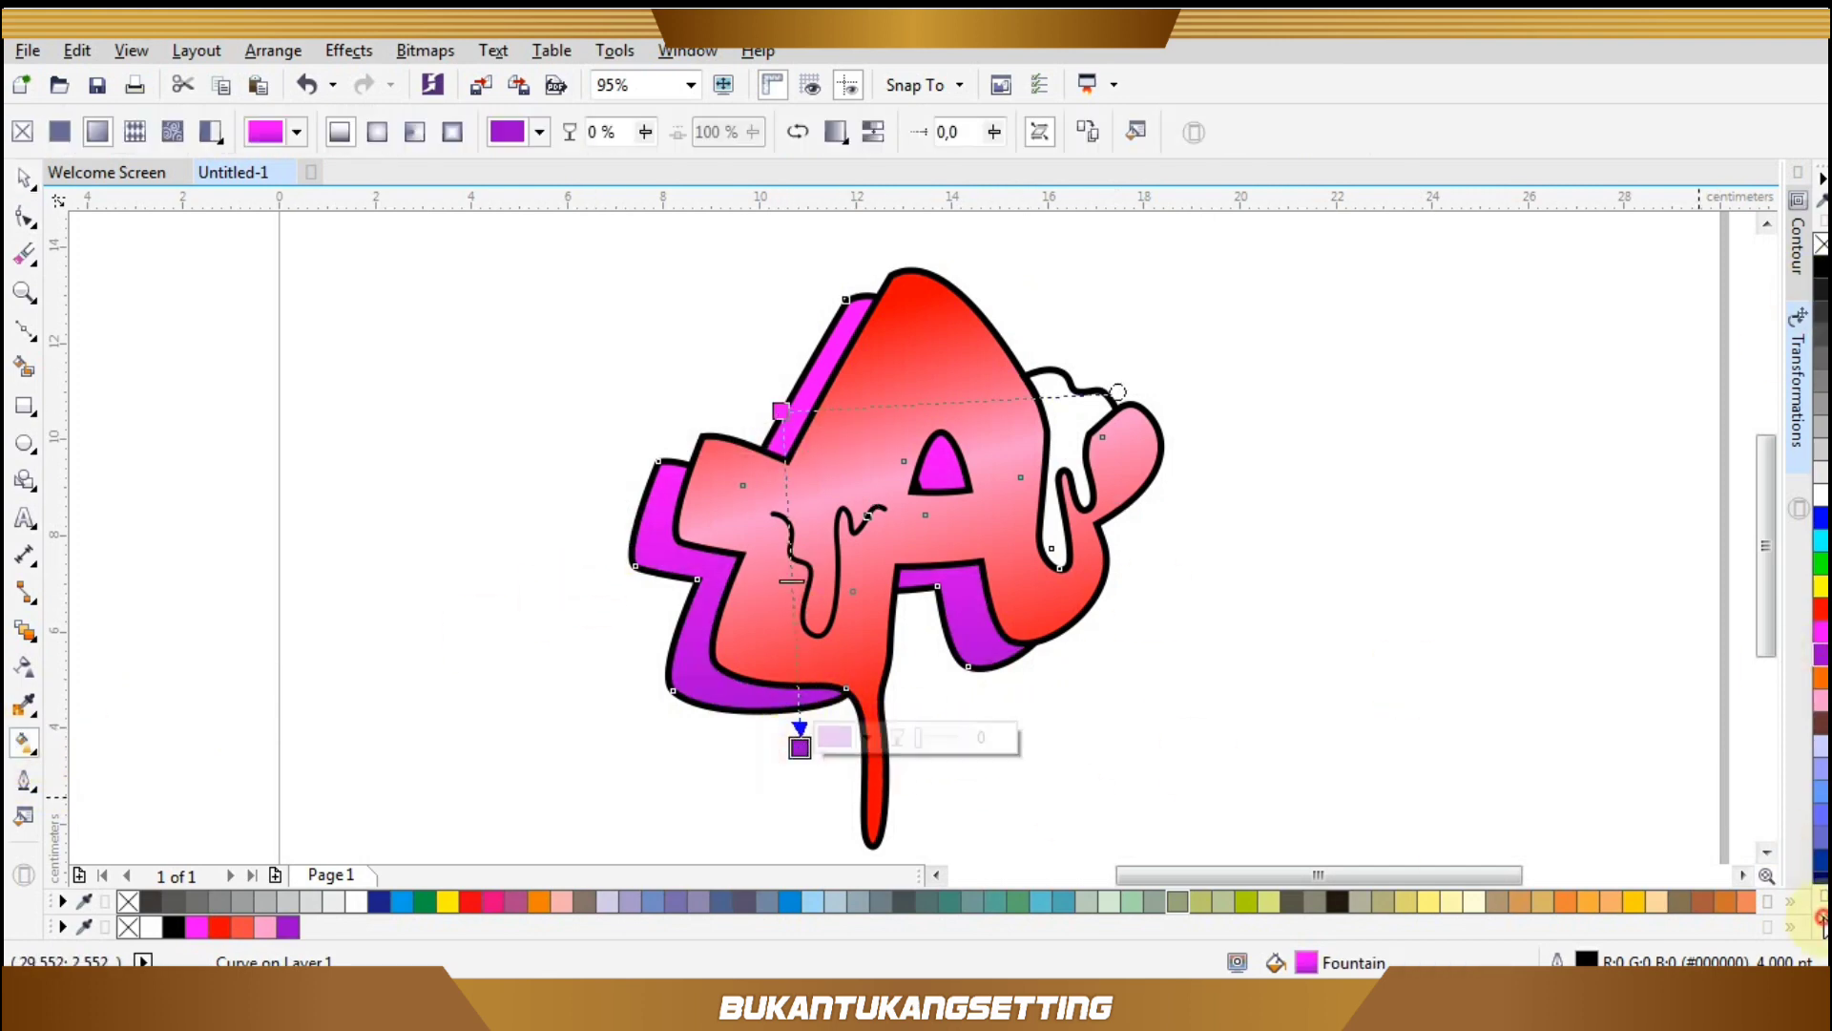
click(1821, 919)
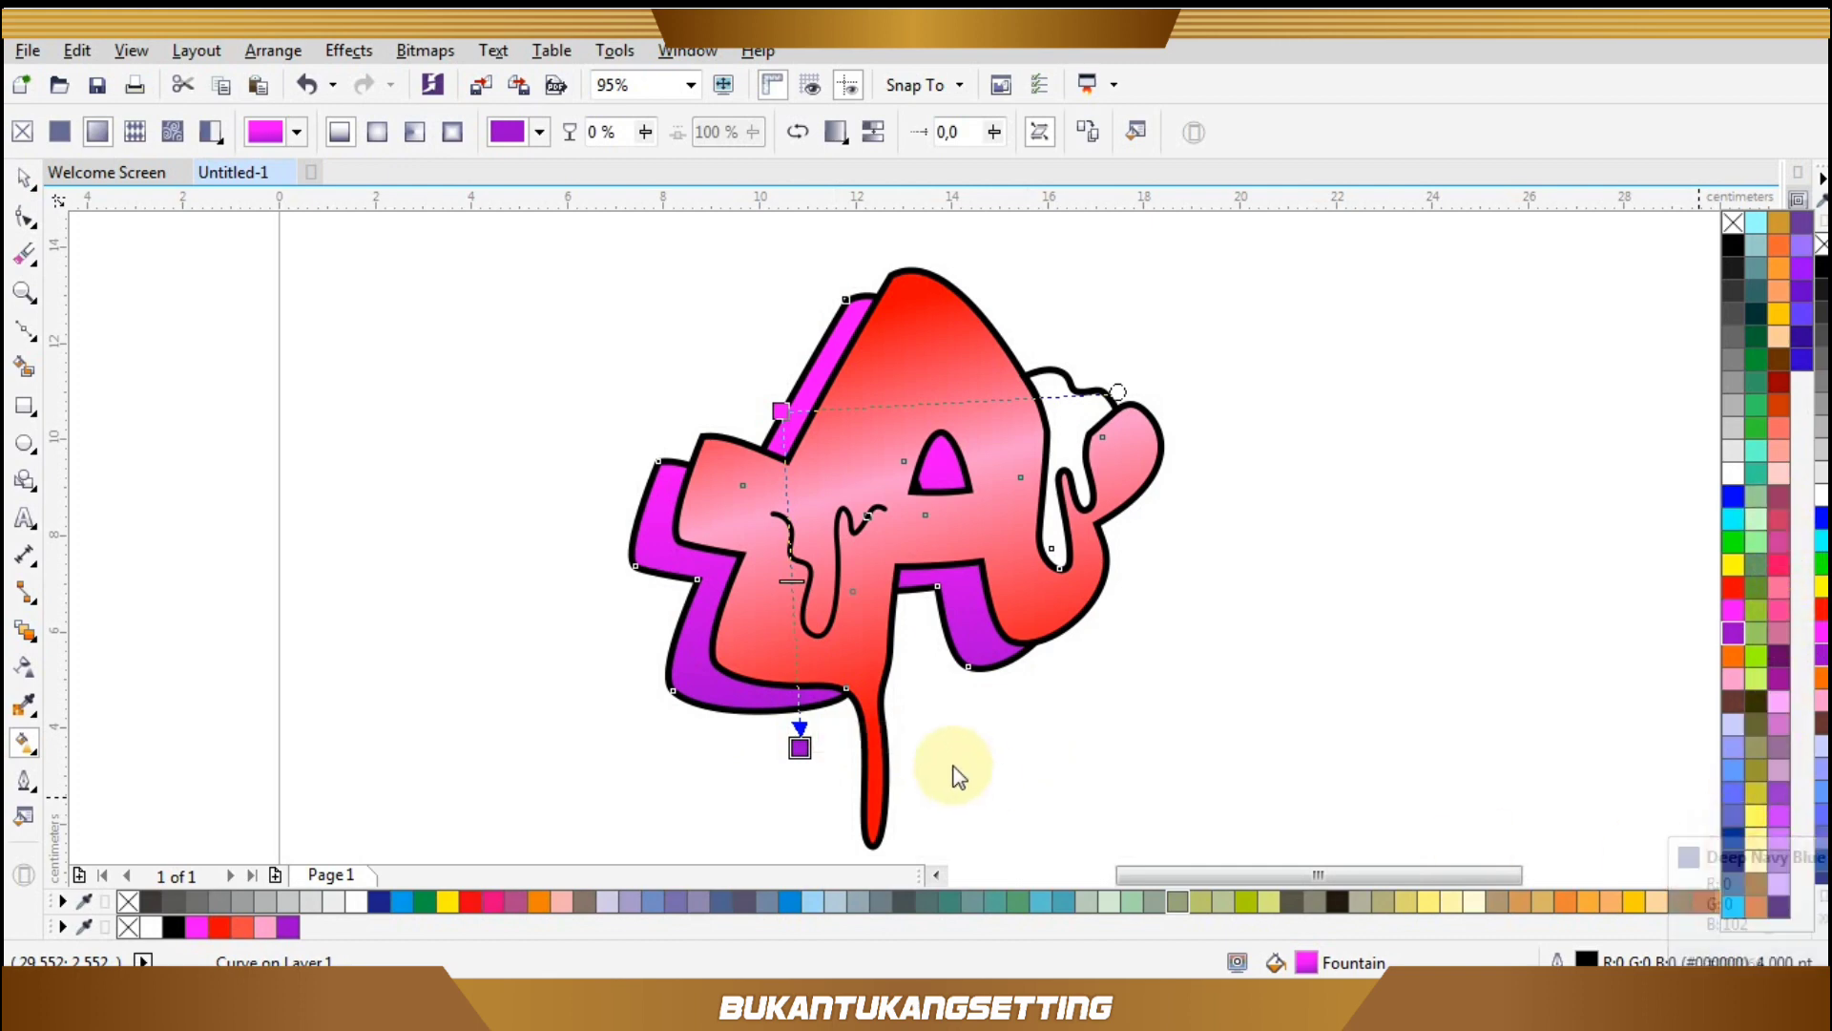
click(1810, 334)
click(1005, 722)
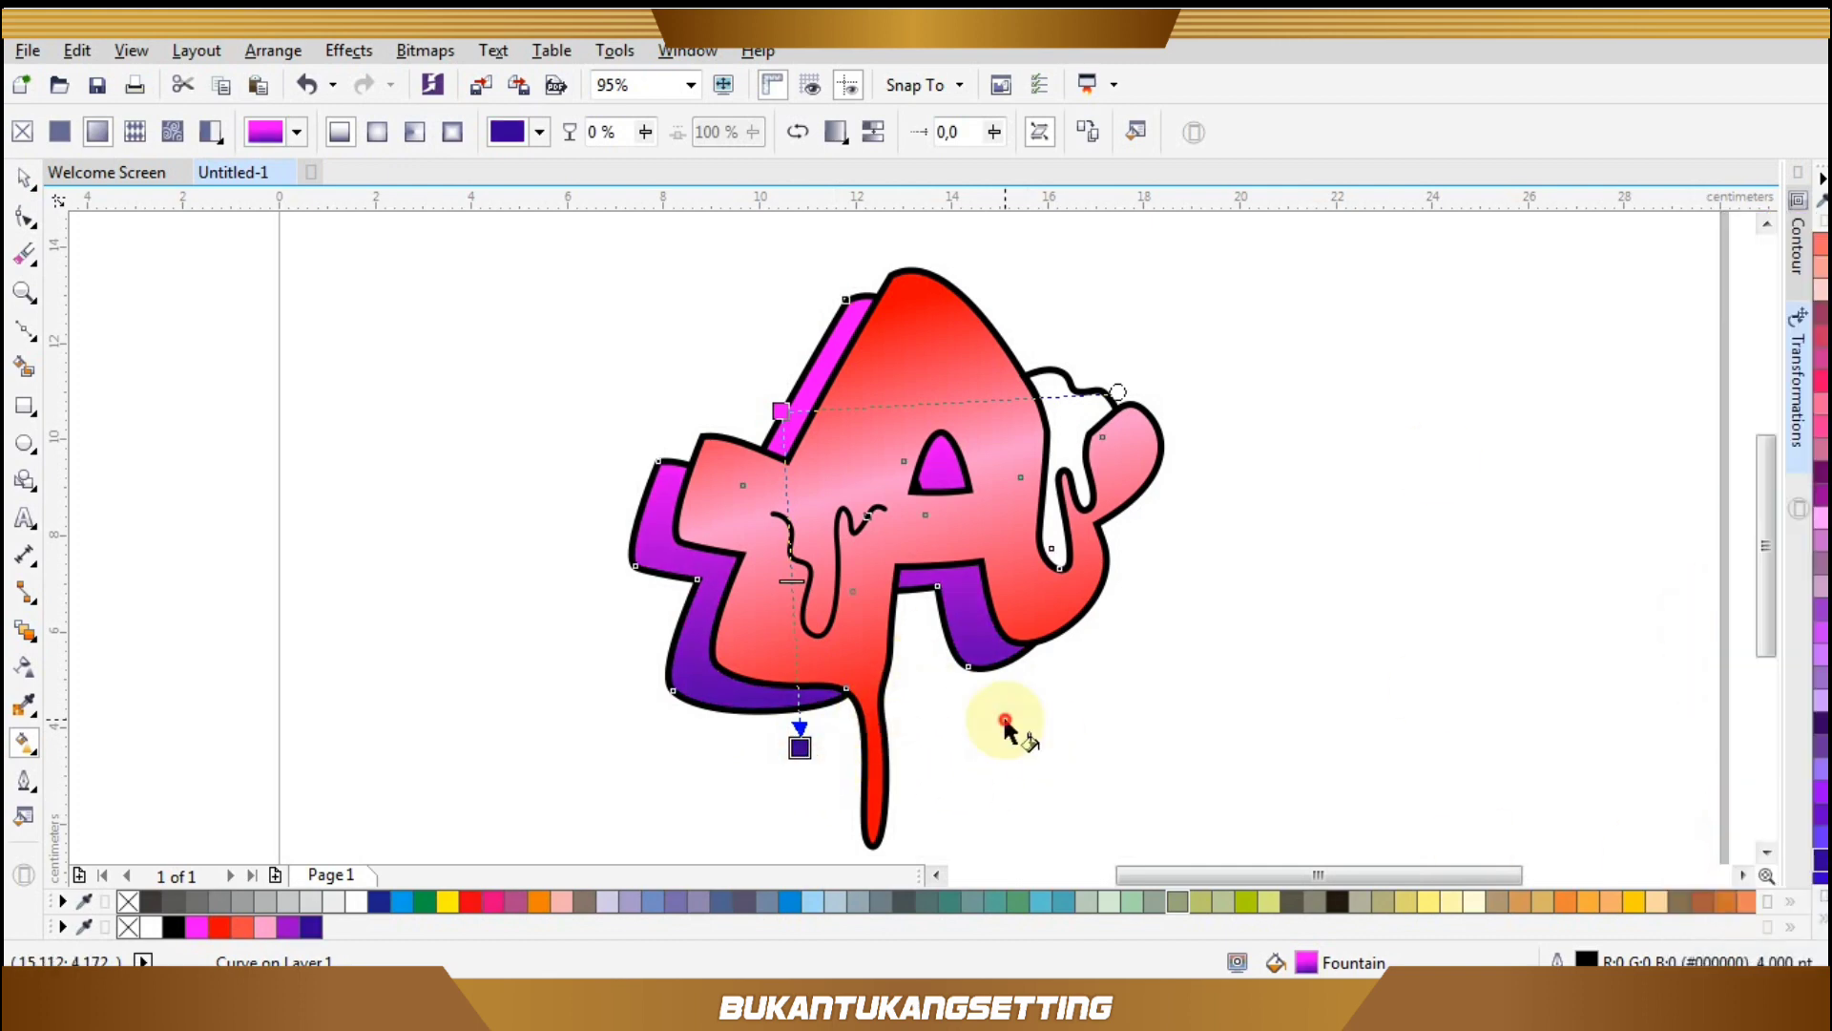
Recolor the middle stop of the front letter's gradient golden yellow and pull both gradient ends inward.
click(902, 346)
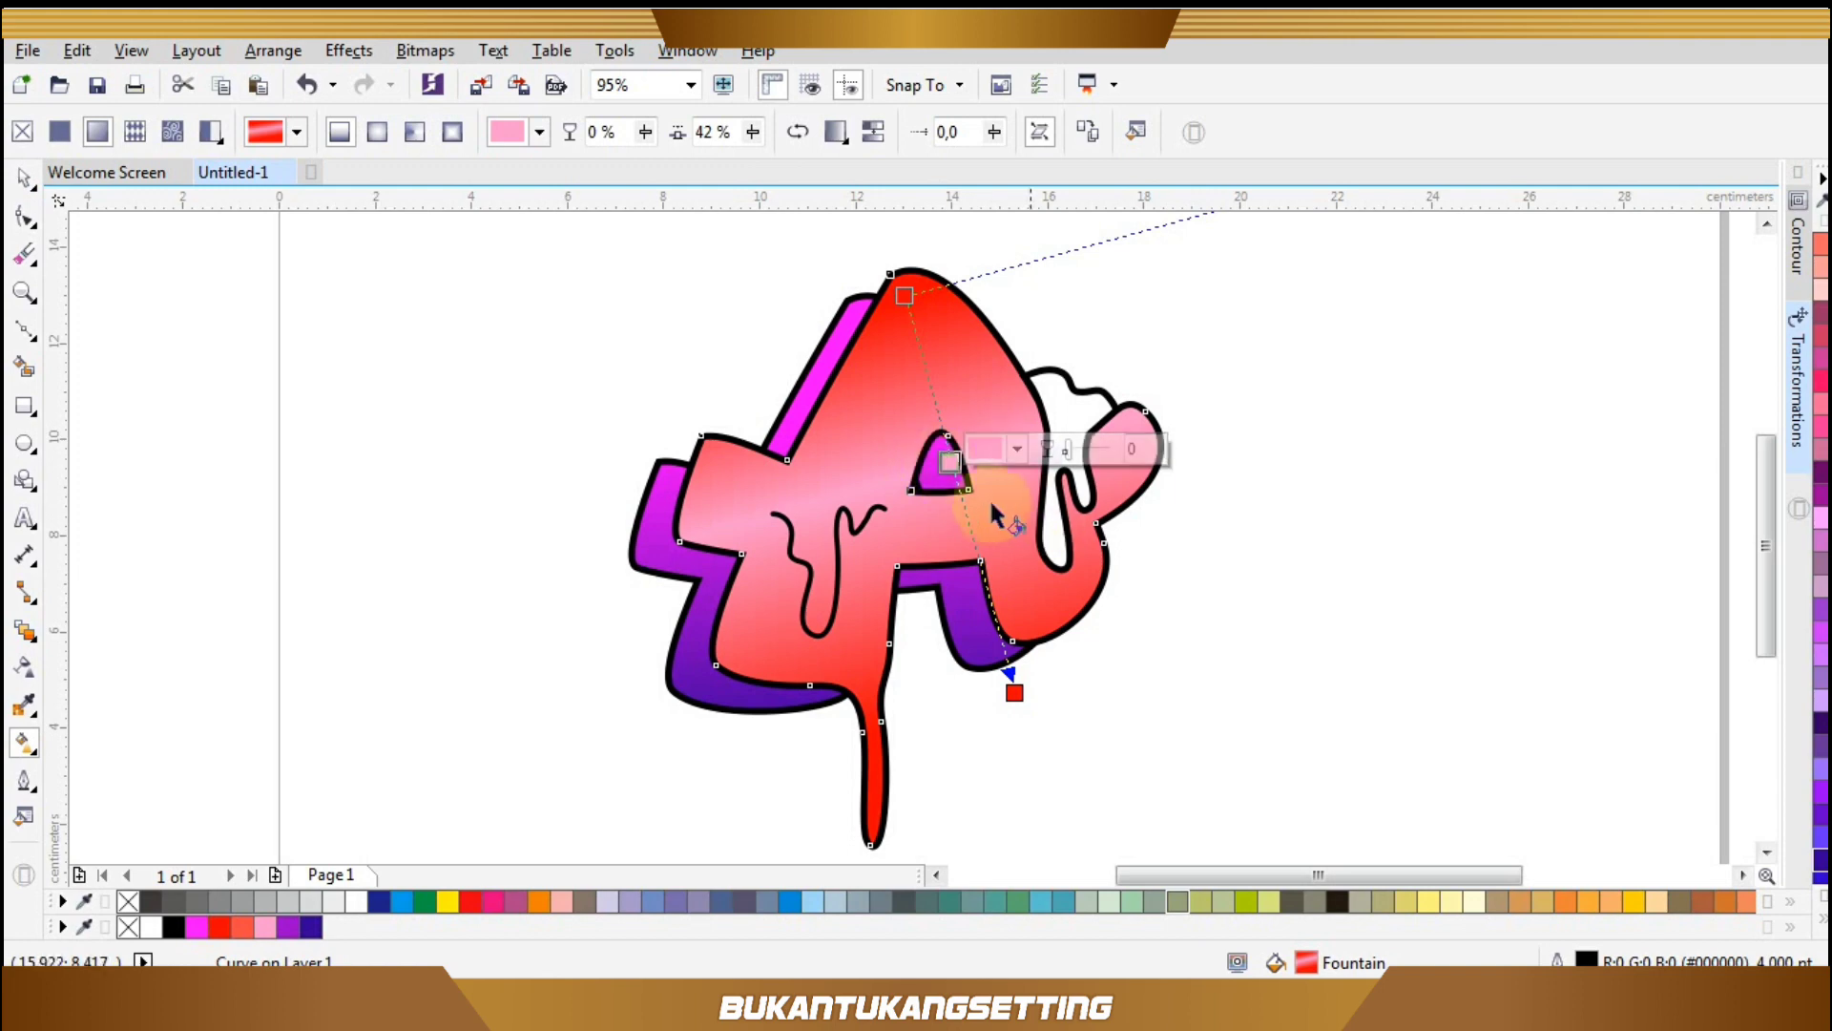
click(1792, 901)
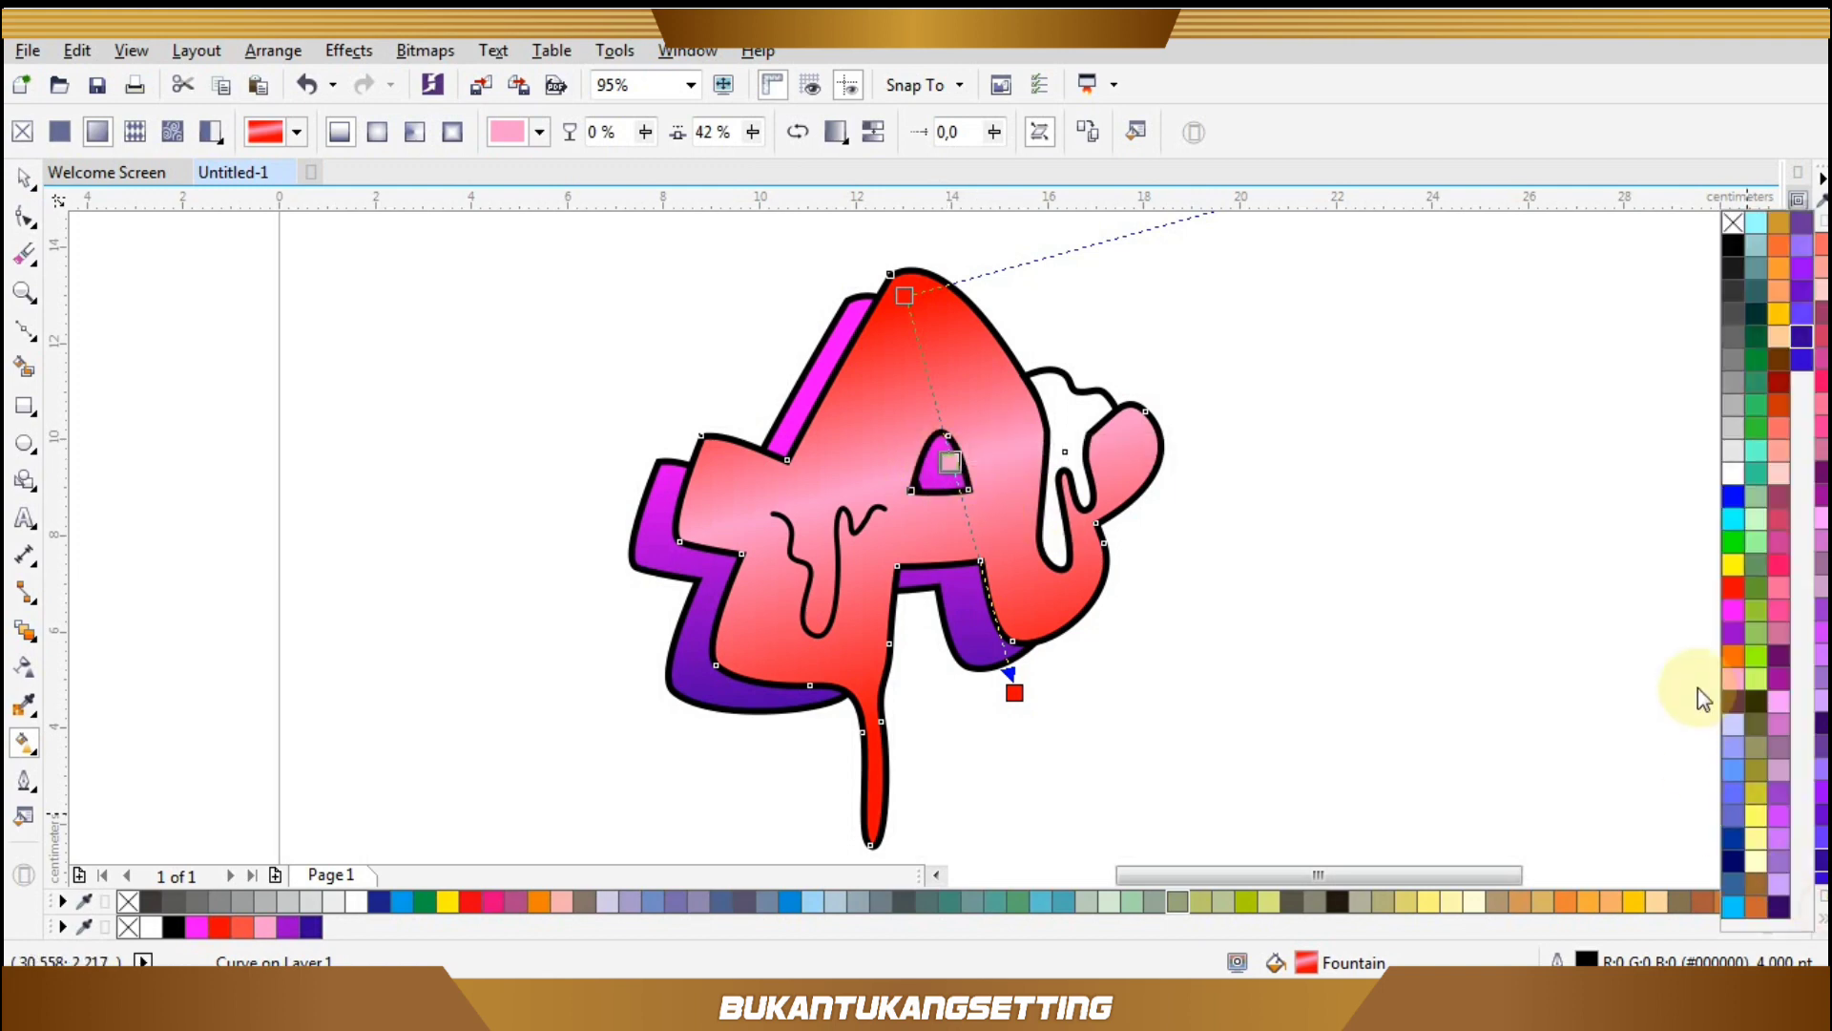
click(1781, 315)
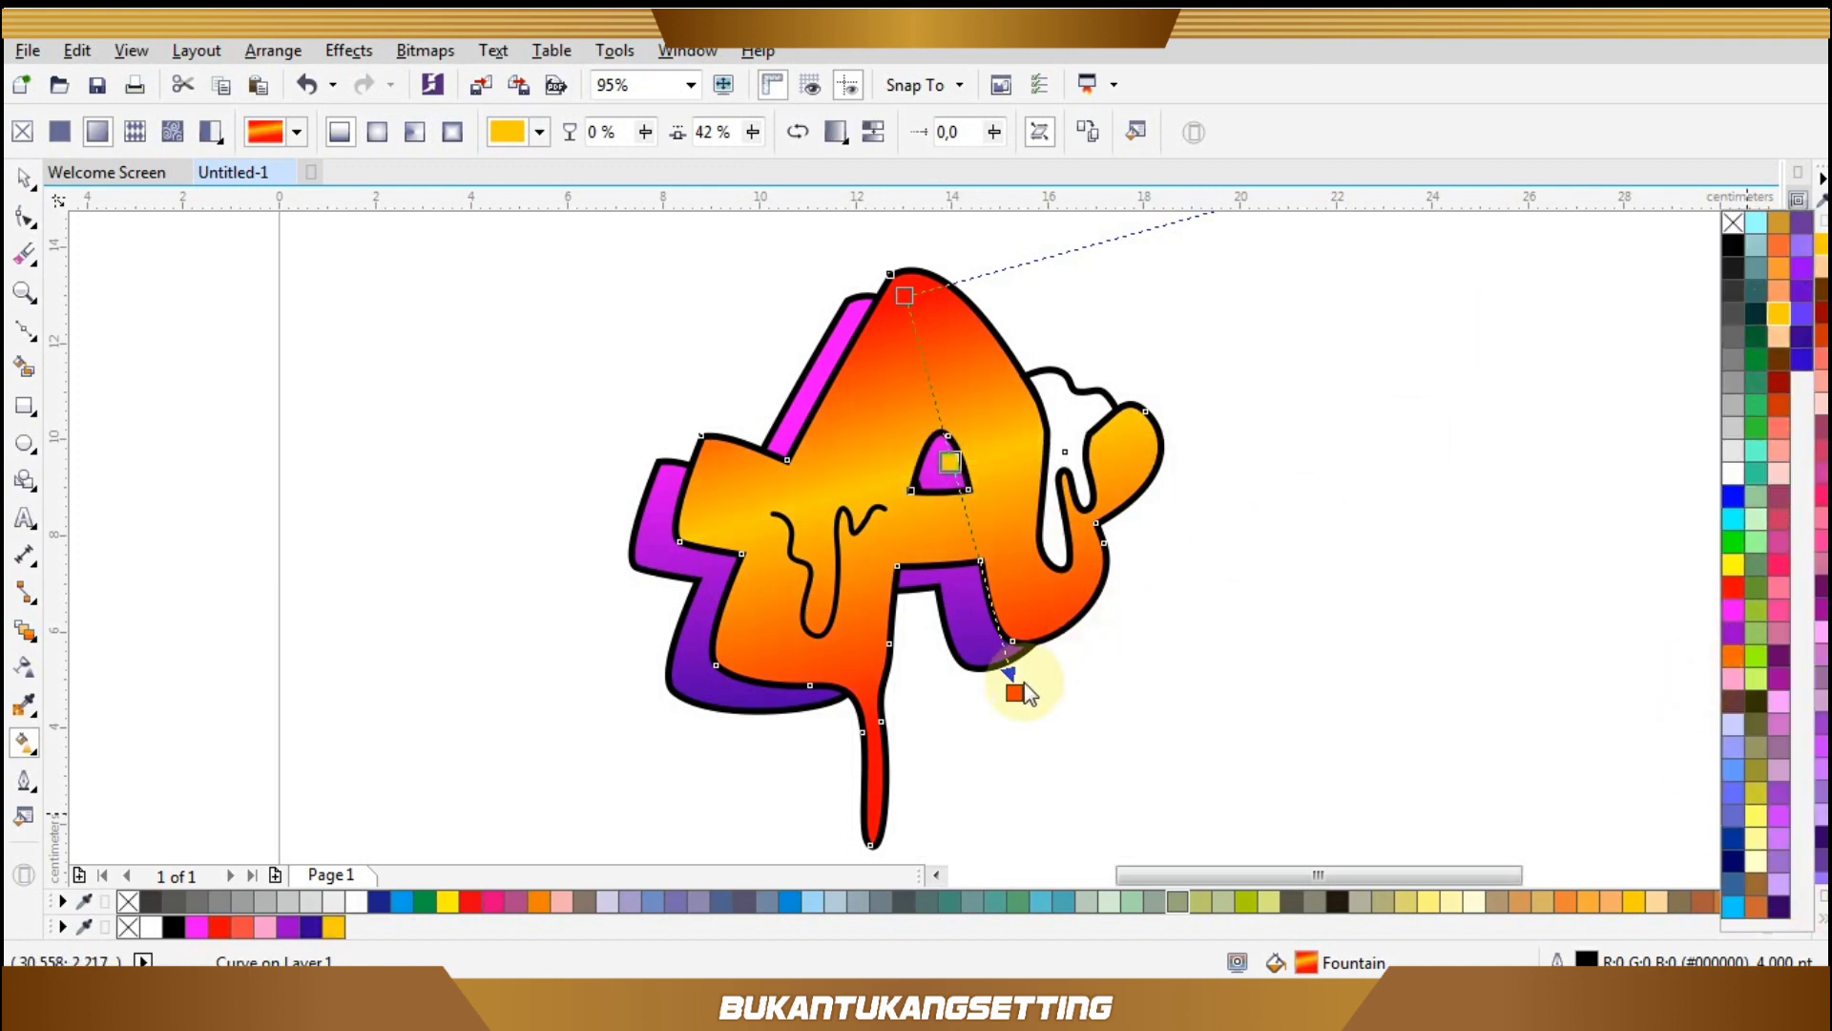
drag(1017, 689, 992, 625)
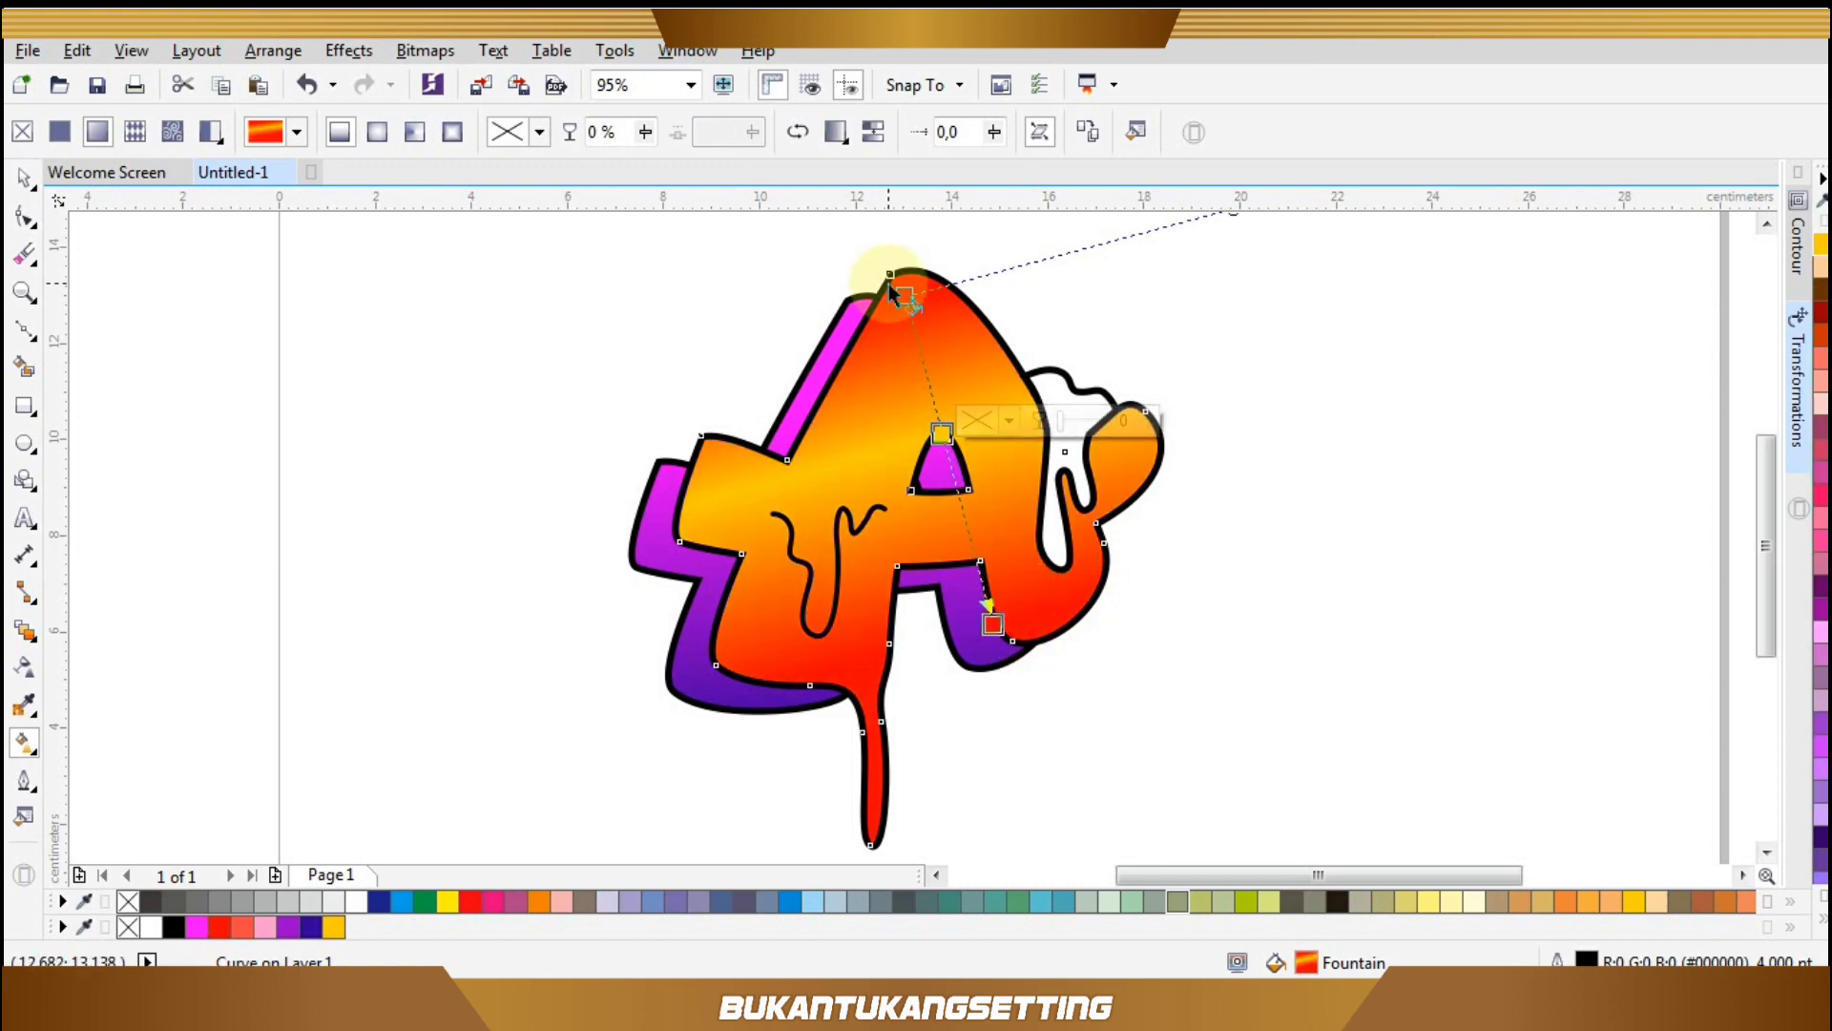
drag(909, 312, 917, 344)
key(space)
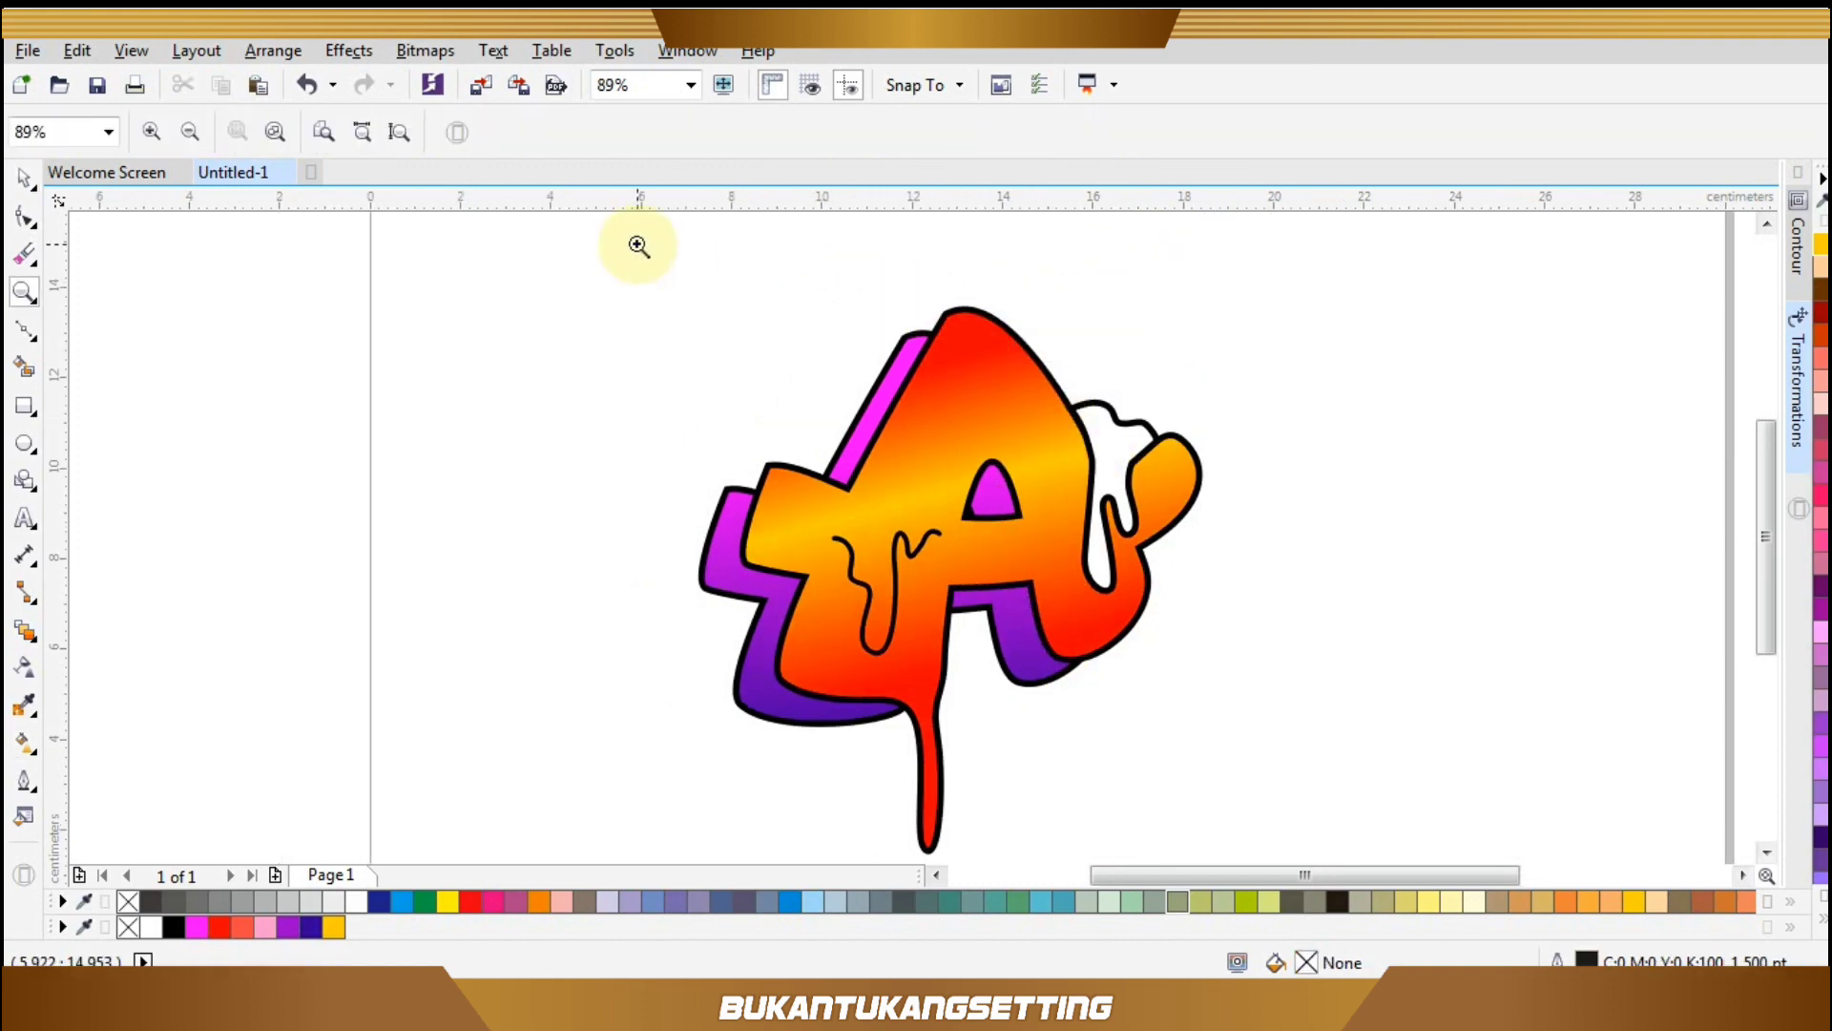
Fill the closed drip shape beside the letter's right arm with bright green.
drag(639, 246, 1366, 749)
key(space)
click(1077, 453)
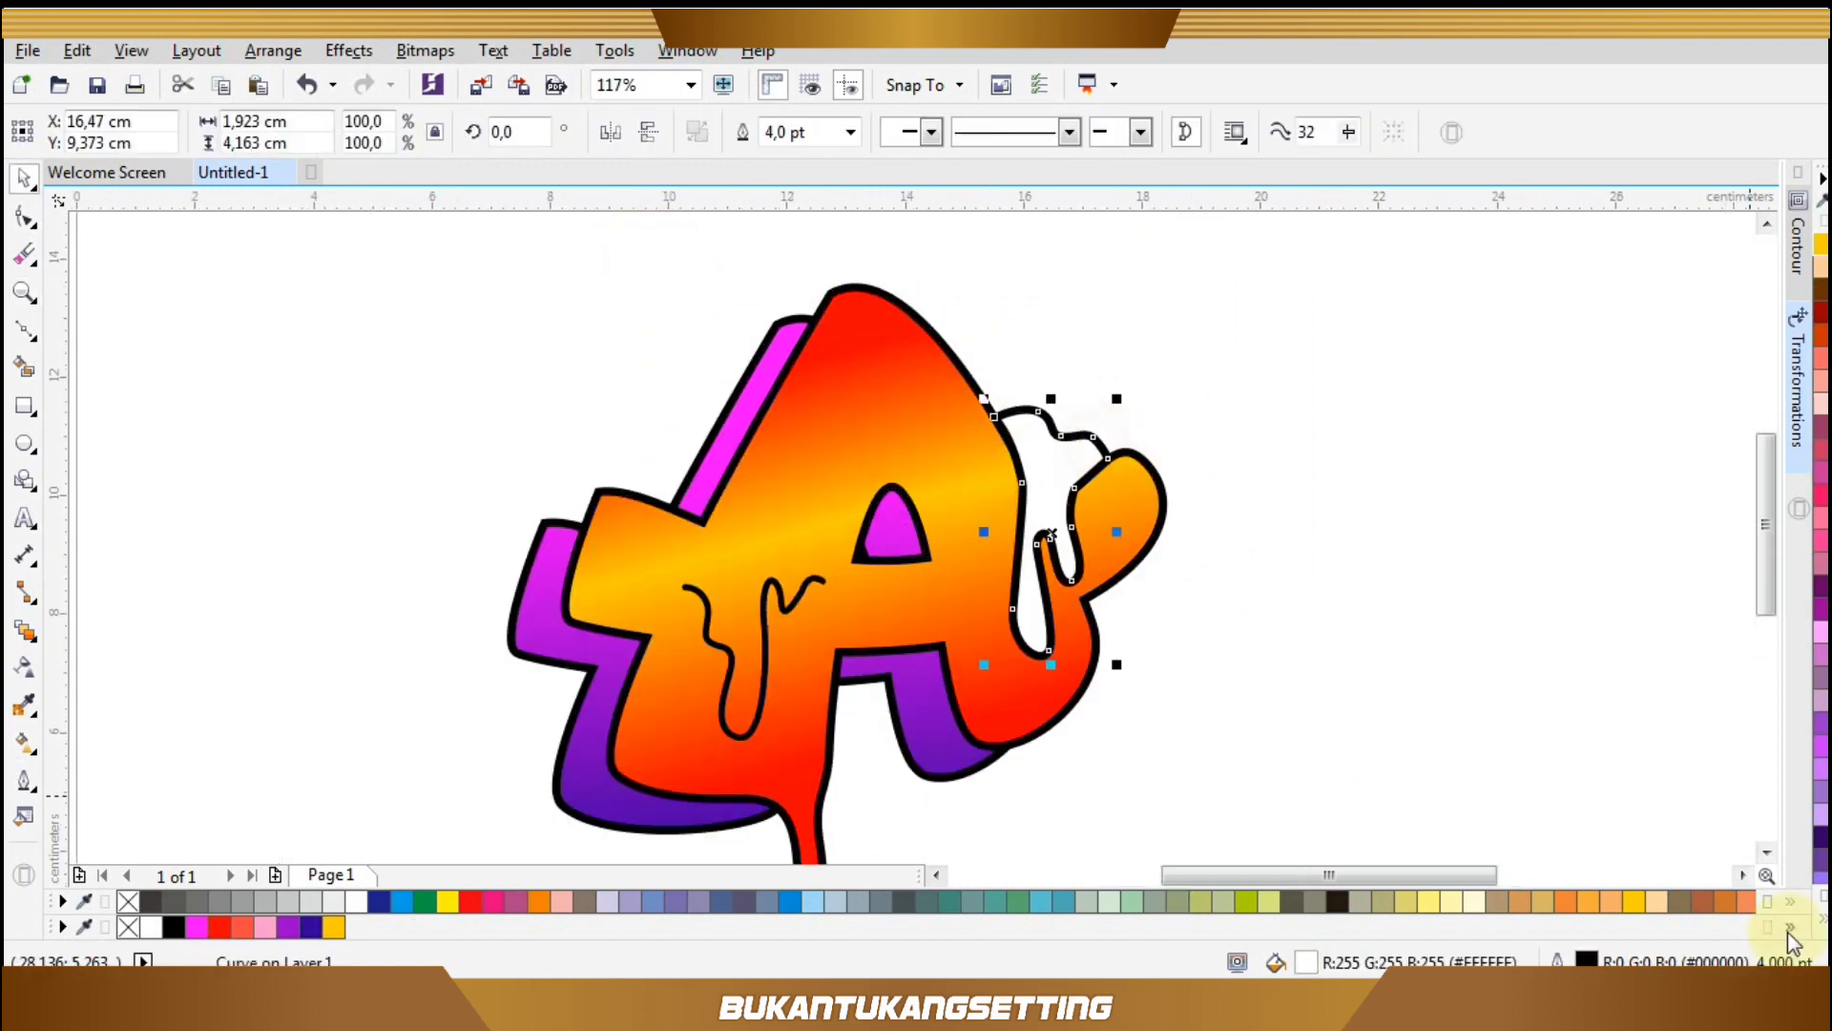
click(1823, 922)
click(1733, 541)
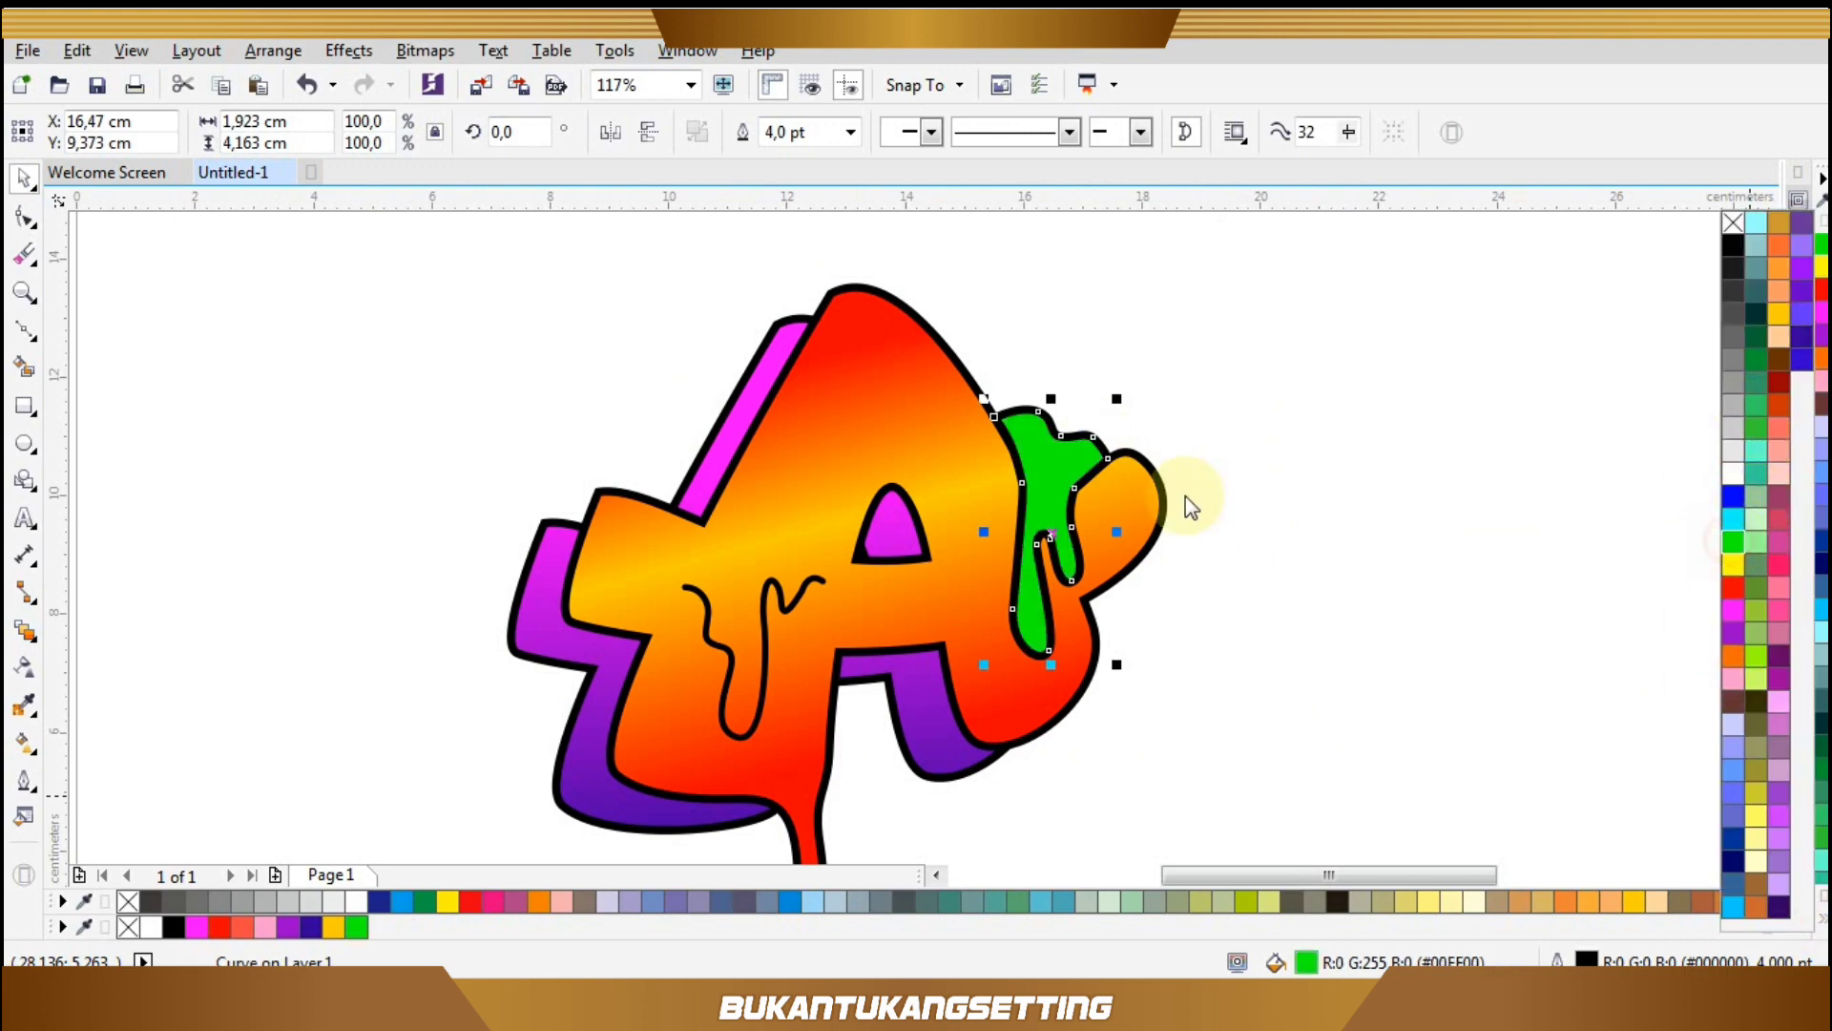
Apply a linear fountain fill to the green drip shape, from bright green at its base to dark green at its upper edge.
click(24, 743)
drag(1090, 579, 1117, 390)
click(1821, 730)
key(space)
click(1214, 446)
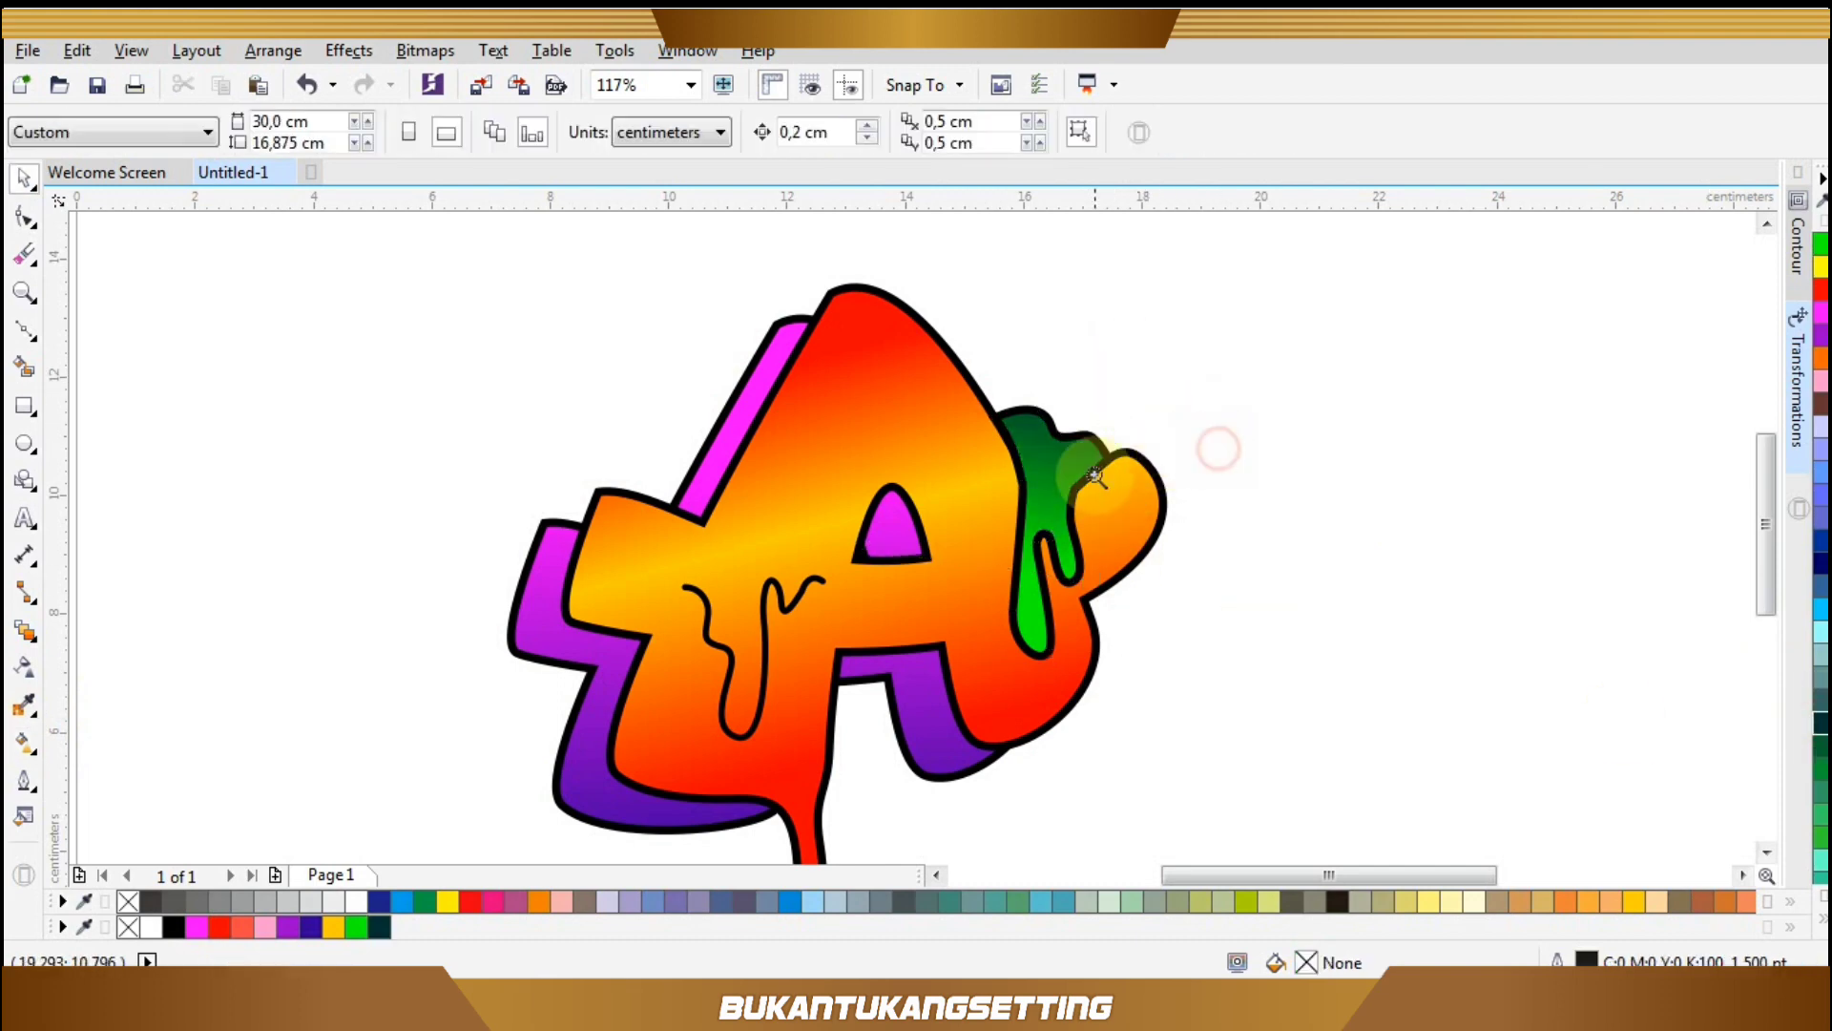
scroll(1074, 446, down, 1)
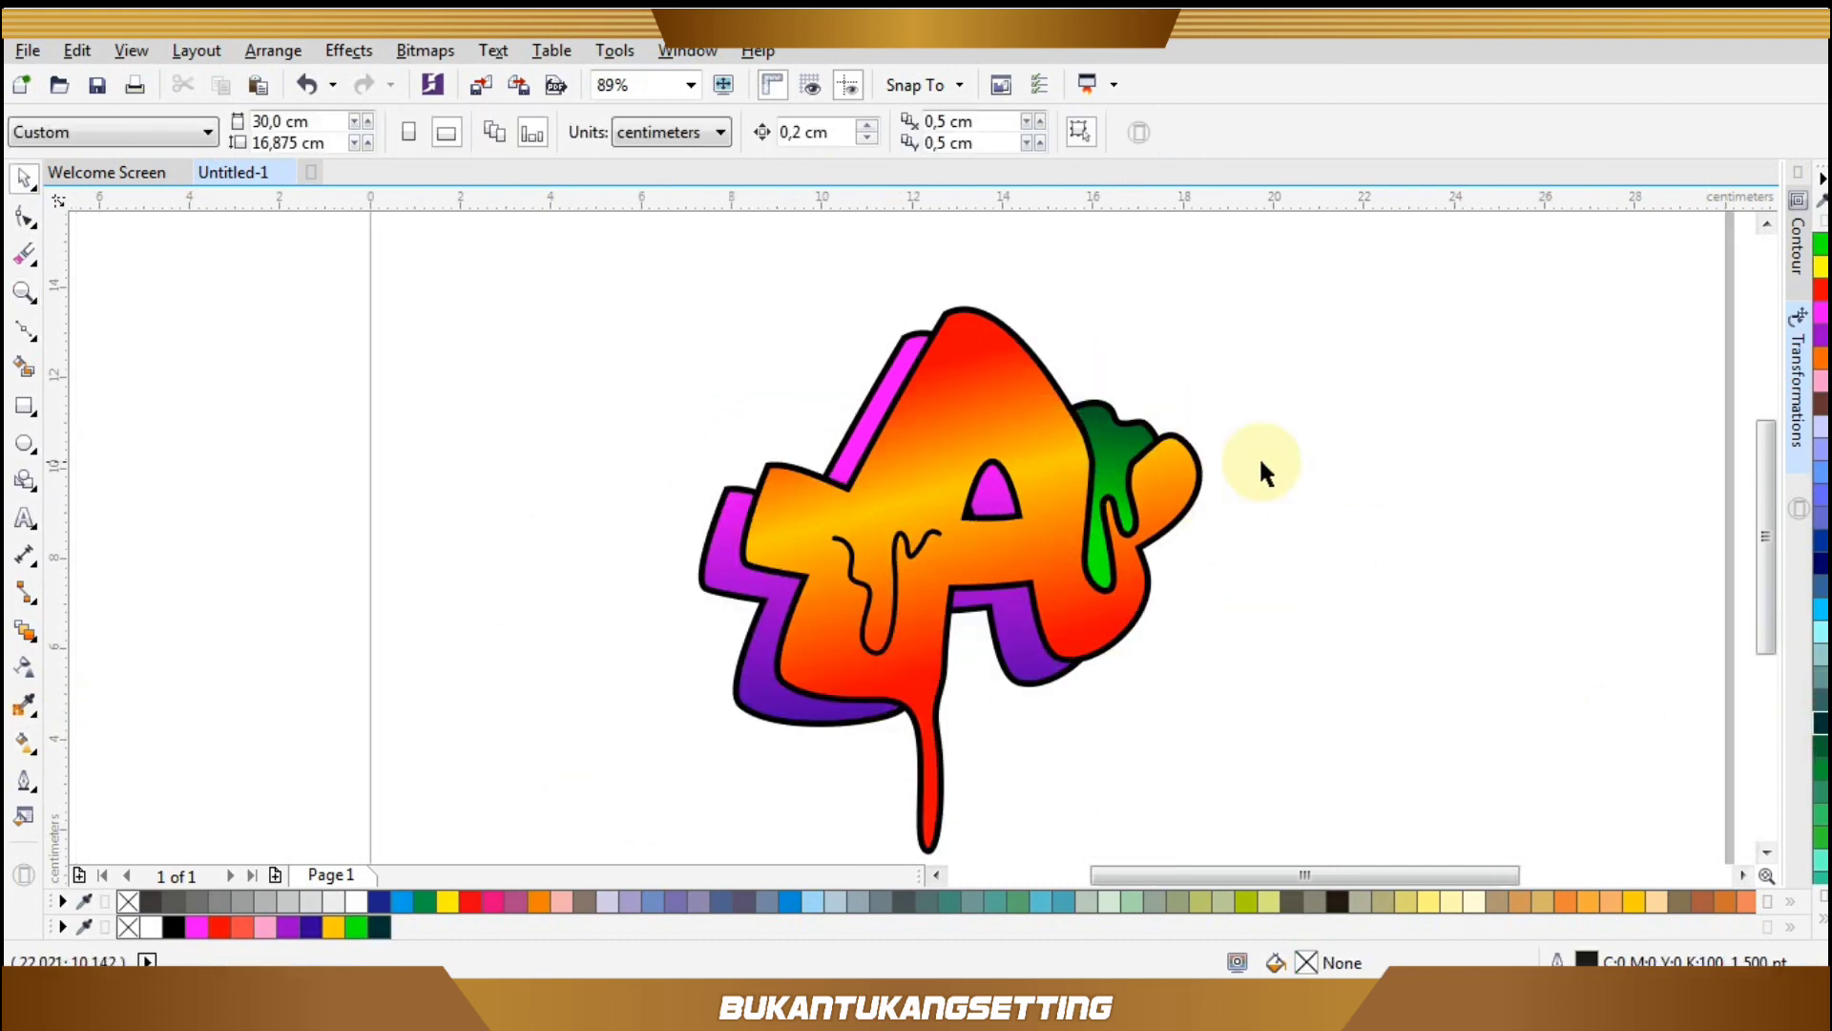
Draw a closed tapering highlight shape, about 2.6 cm wide and 2.9 cm high, inside the front letter's upper right edge.
key(F2)
drag(867, 258, 1229, 569)
click(26, 330)
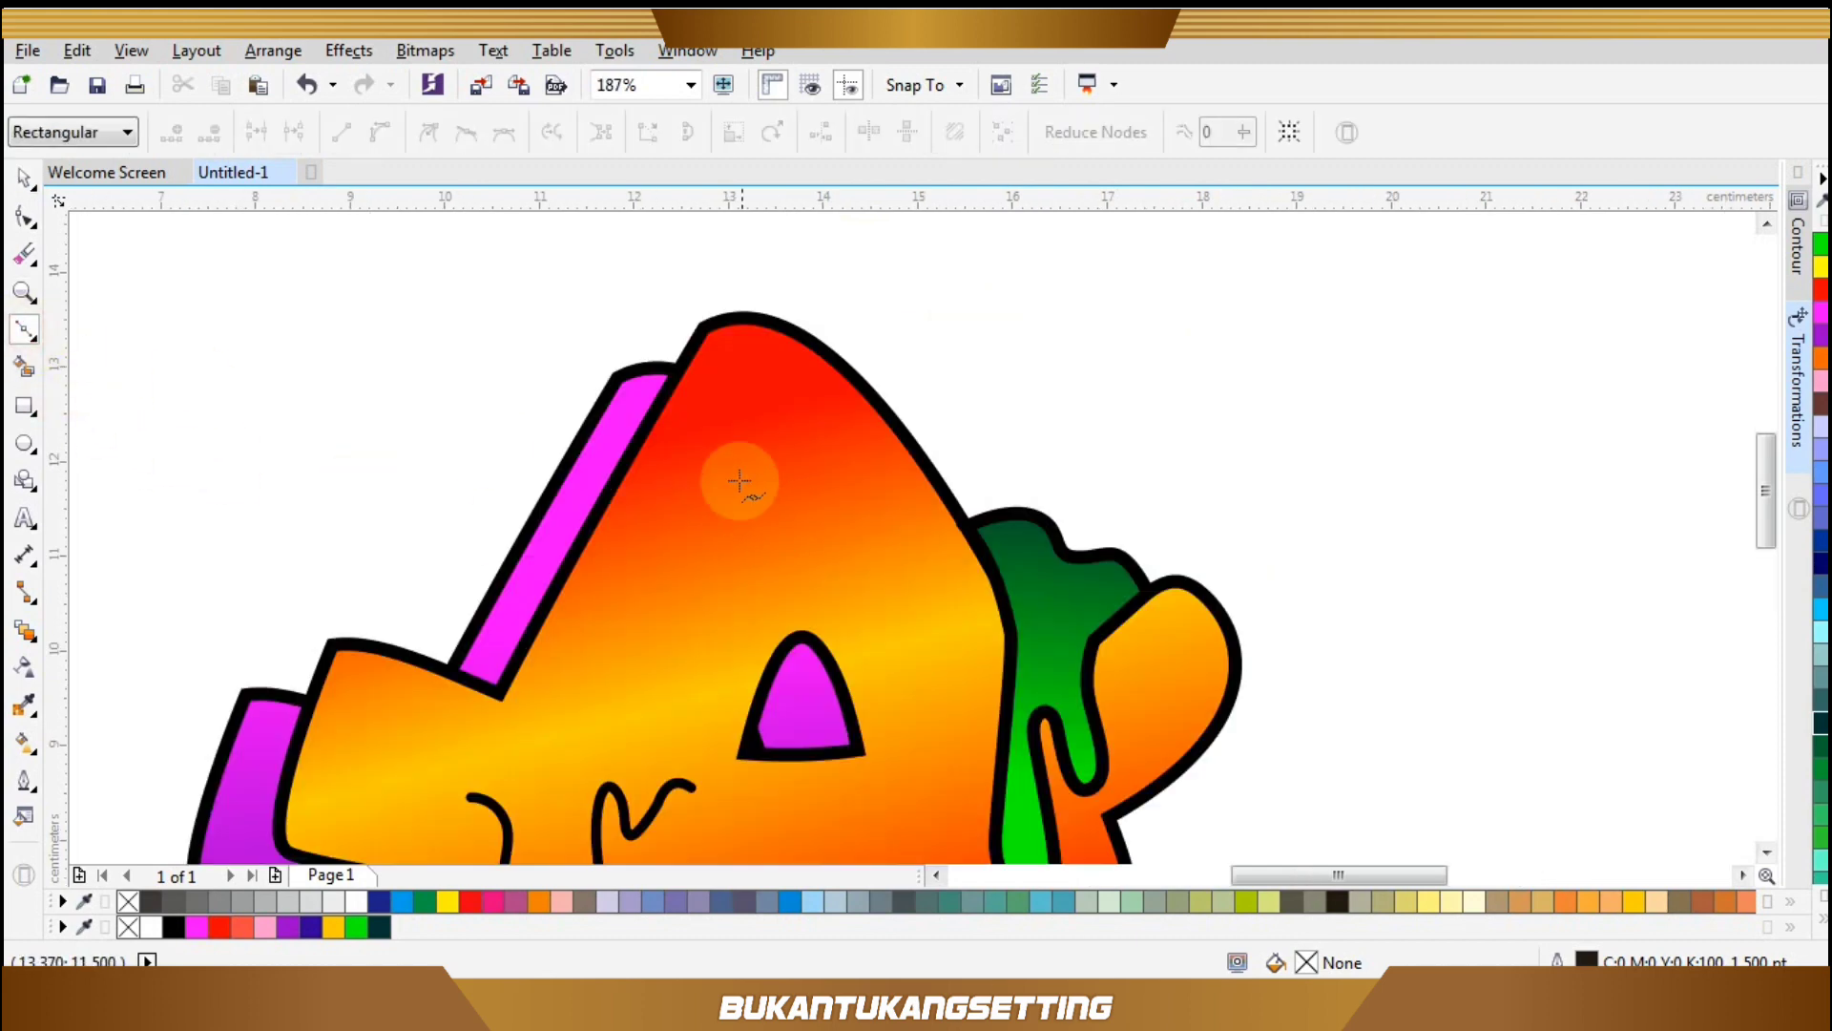
click(730, 360)
click(745, 407)
drag(875, 512, 907, 537)
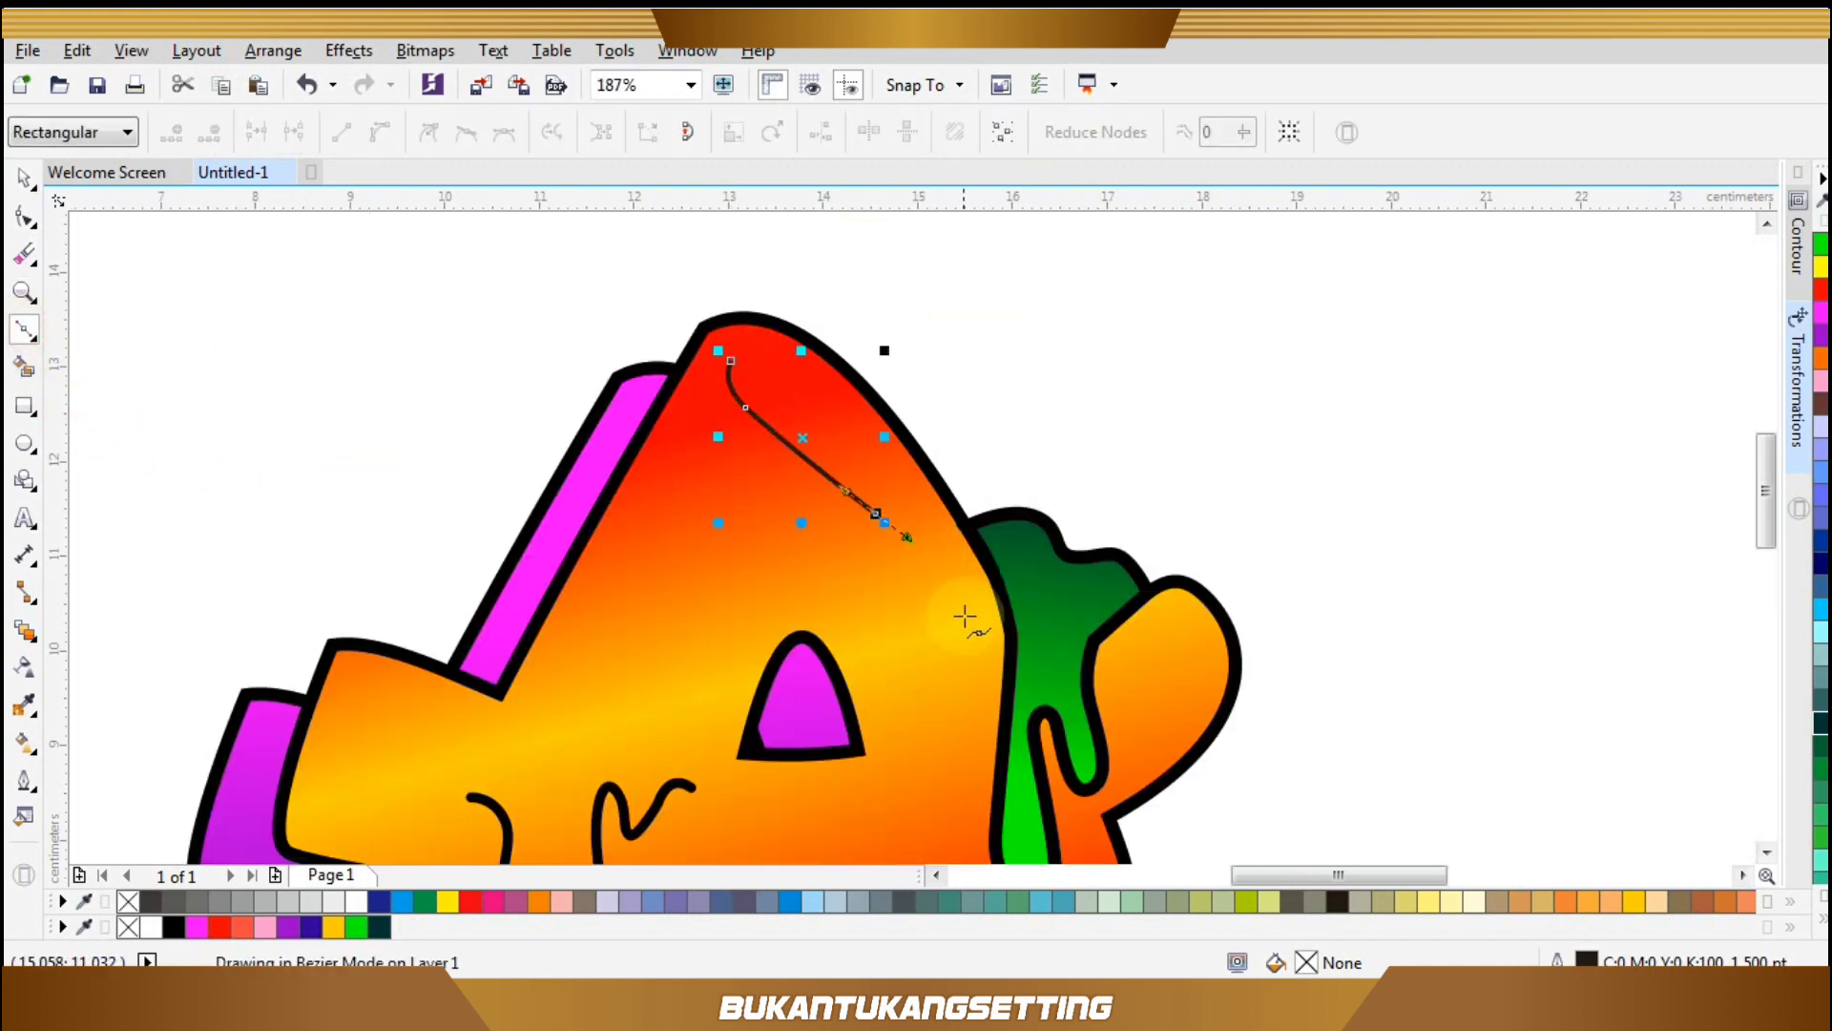
click(975, 635)
drag(730, 360, 876, 346)
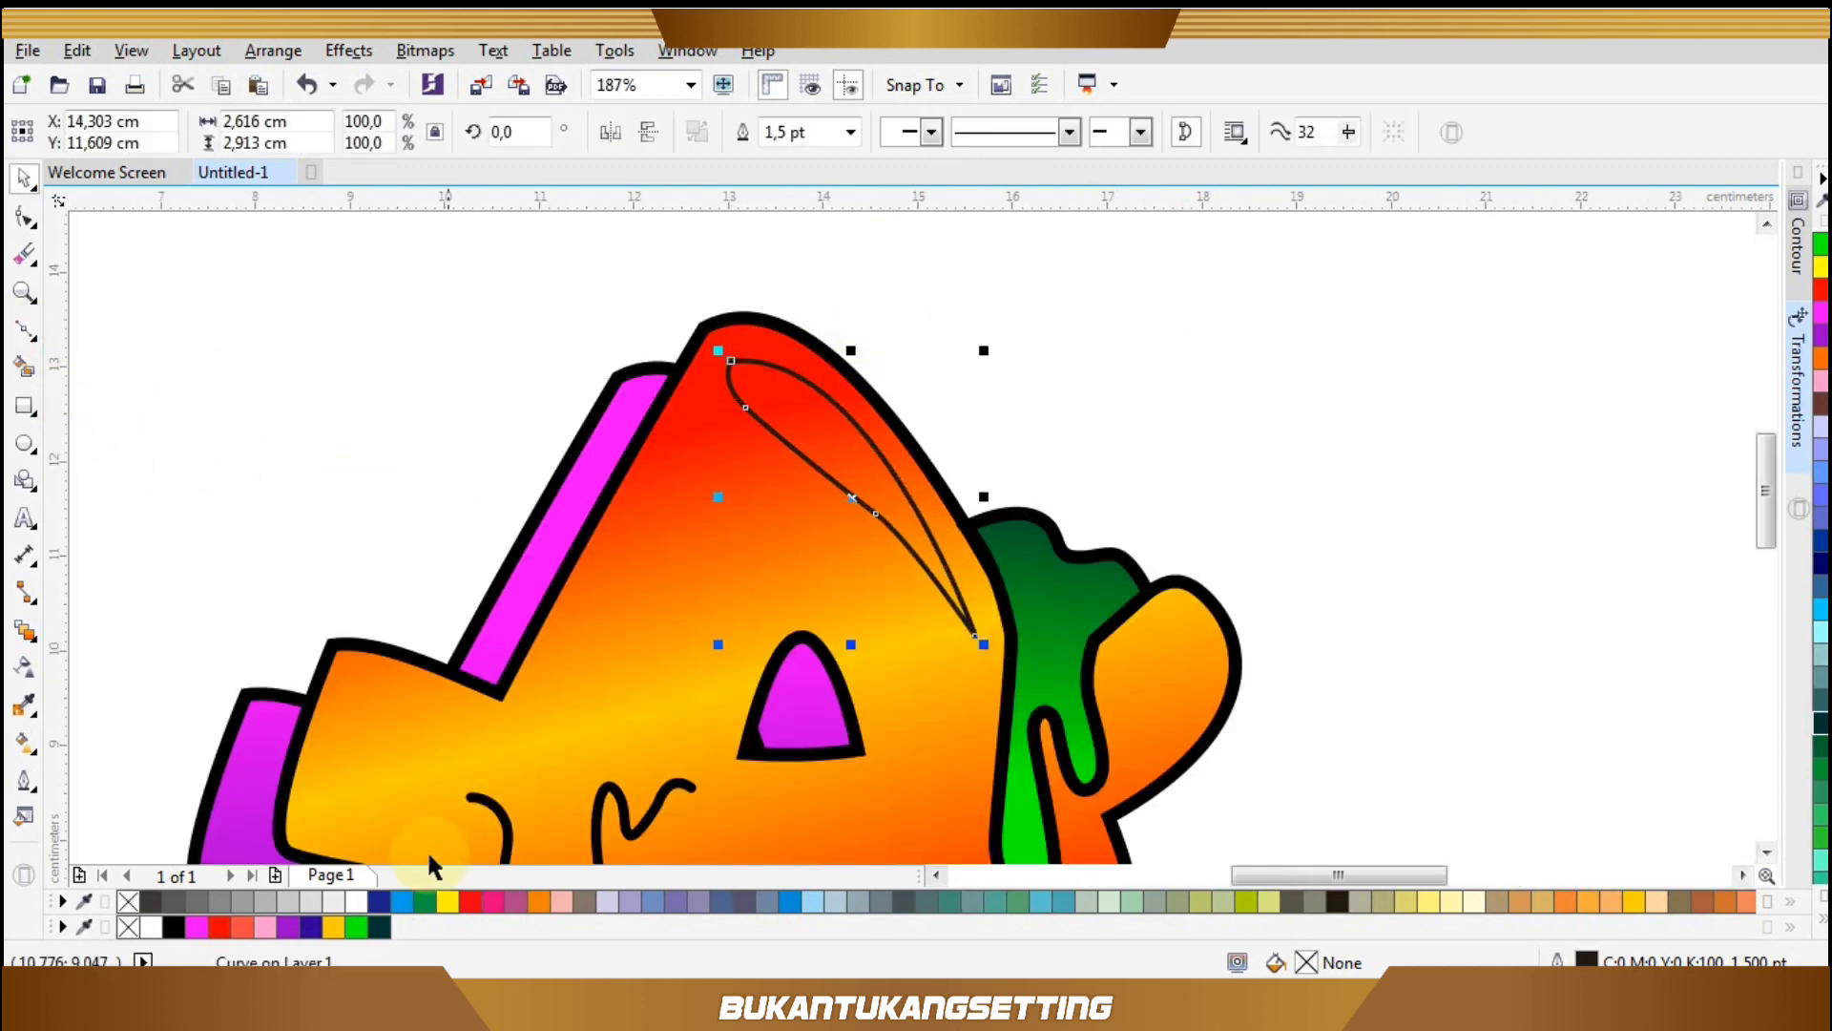
Fill the upper highlight shape with white and remove its outline.
click(357, 900)
right_click(128, 901)
click(1091, 402)
key(F3)
Draw a closed curved highlight shape that tapers downward inside the rounded end of the letter's right arm.
key(z)
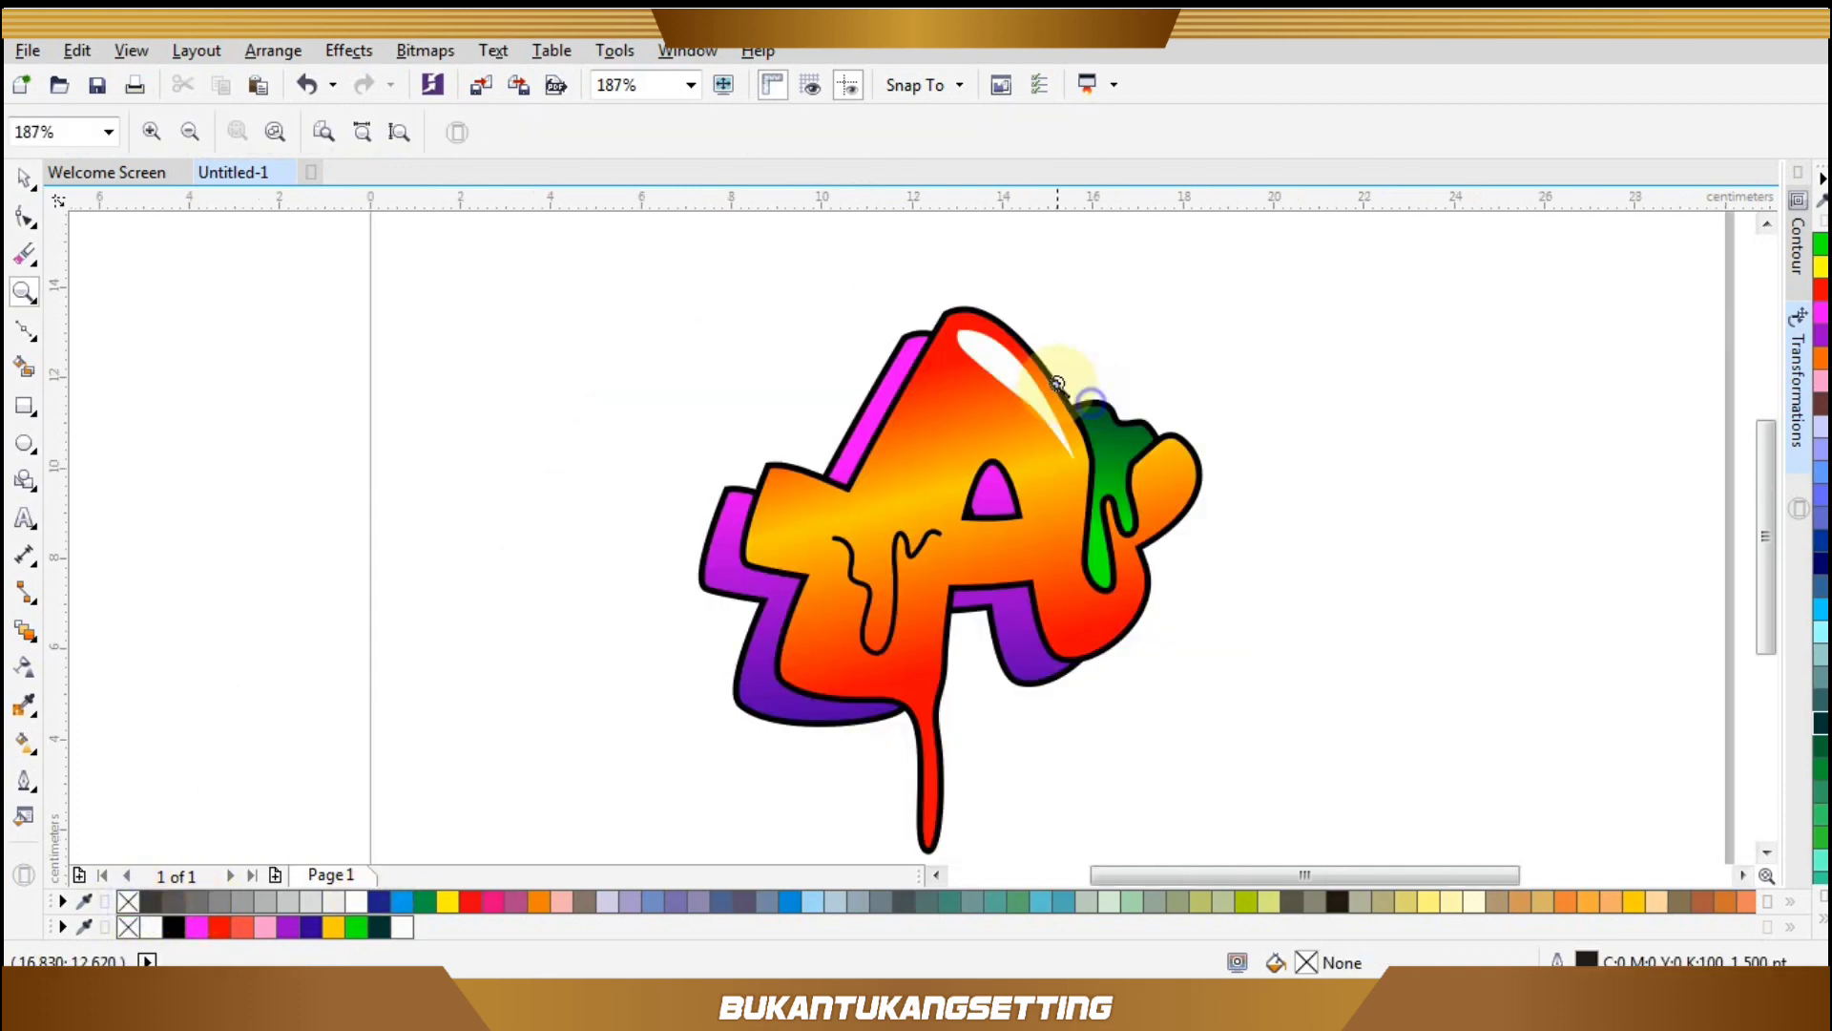
drag(1115, 412, 1252, 581)
click(24, 330)
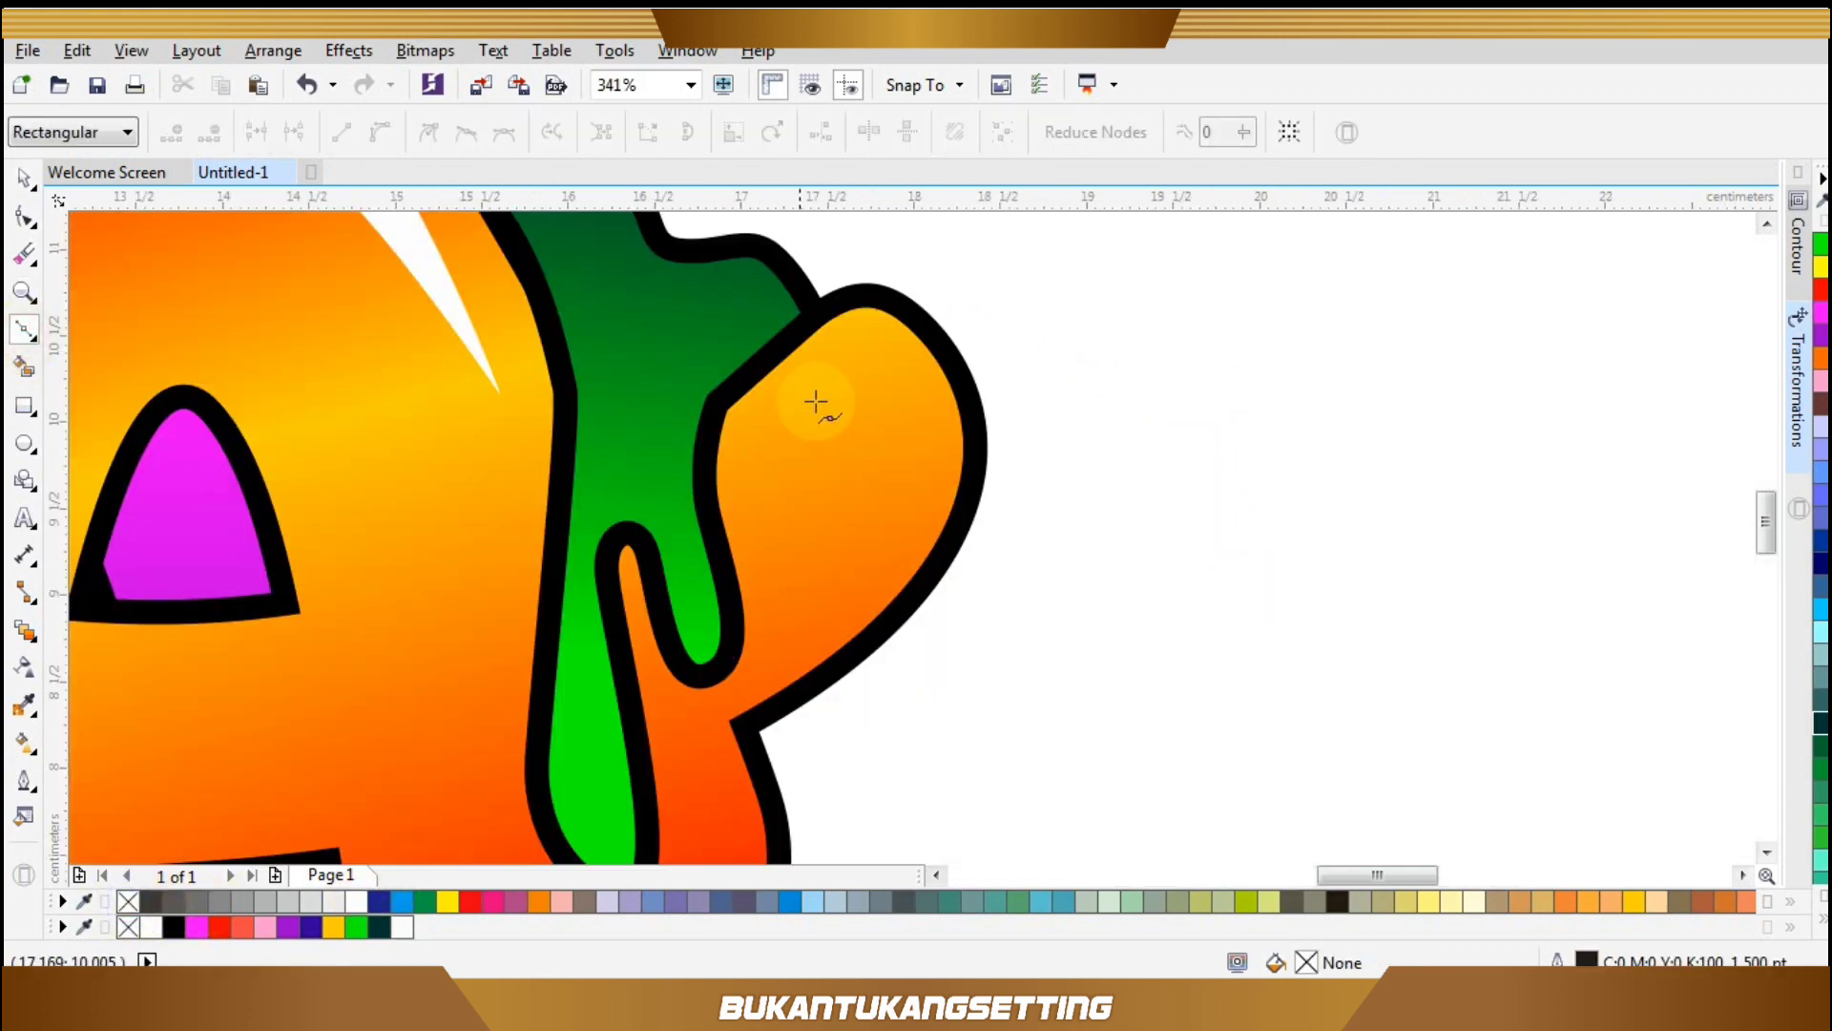
mouse_move(859, 367)
mouse_down()
mouse_move(855, 573)
mouse_move(791, 632)
mouse_up()
drag(902, 506, 923, 436)
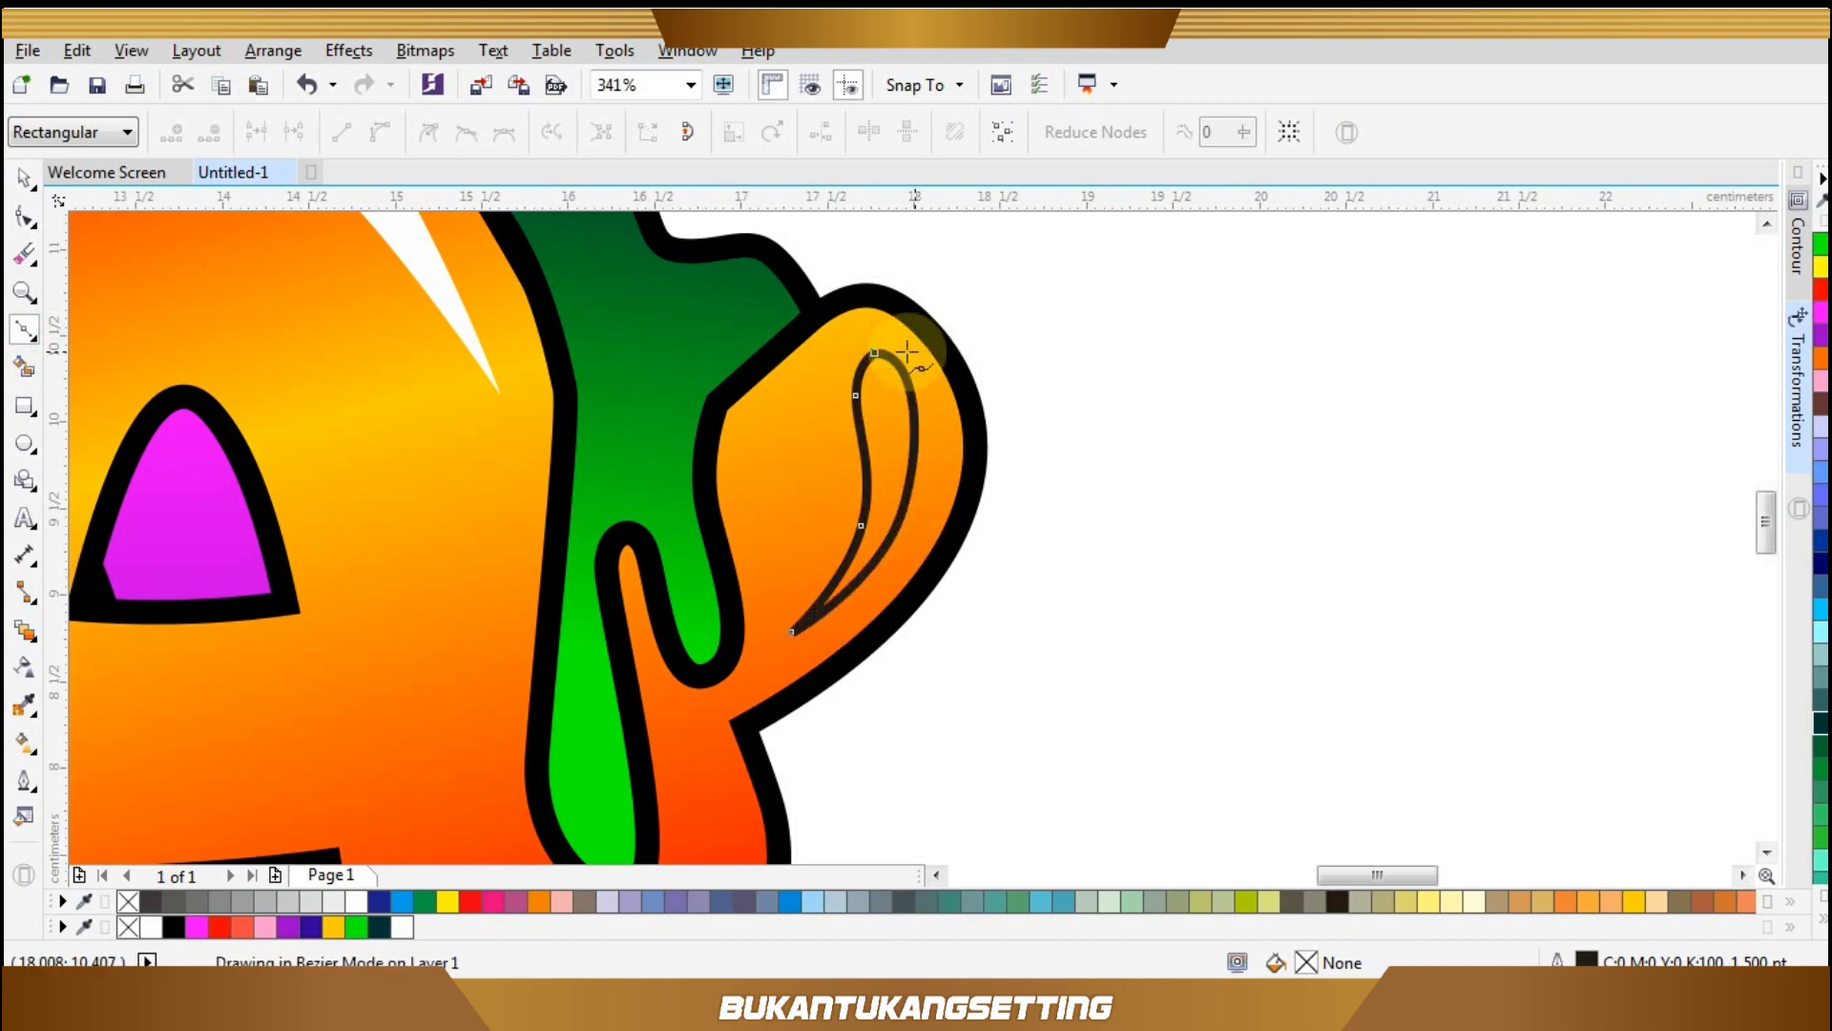
click(907, 353)
Give the highlight on the right arm a white fill without an outline.
key(space)
click(330, 905)
right_click(130, 902)
scroll(1207, 613, down, 4)
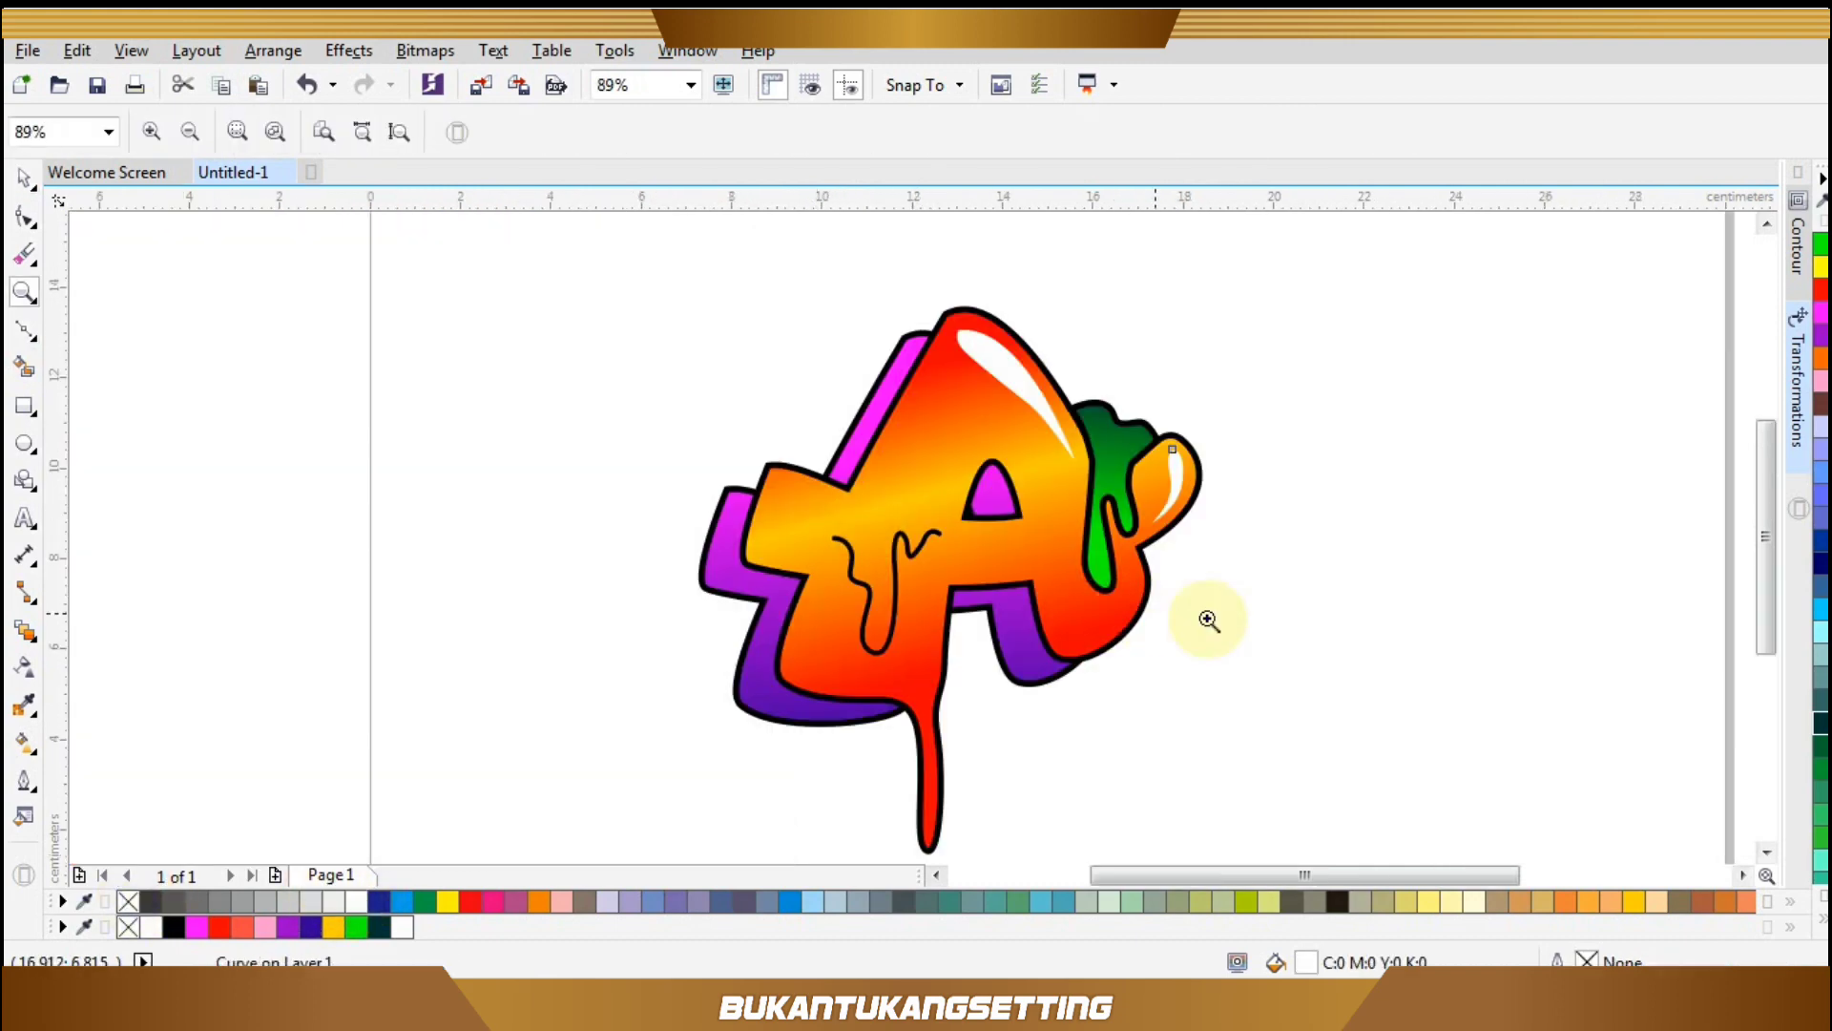
Draw a slim closed highlight, about 0.3 cm wide and 1.2 cm high, along the outer edge of the letter's right leg.
key(z)
drag(1012, 515, 1197, 679)
key(space)
key(F10)
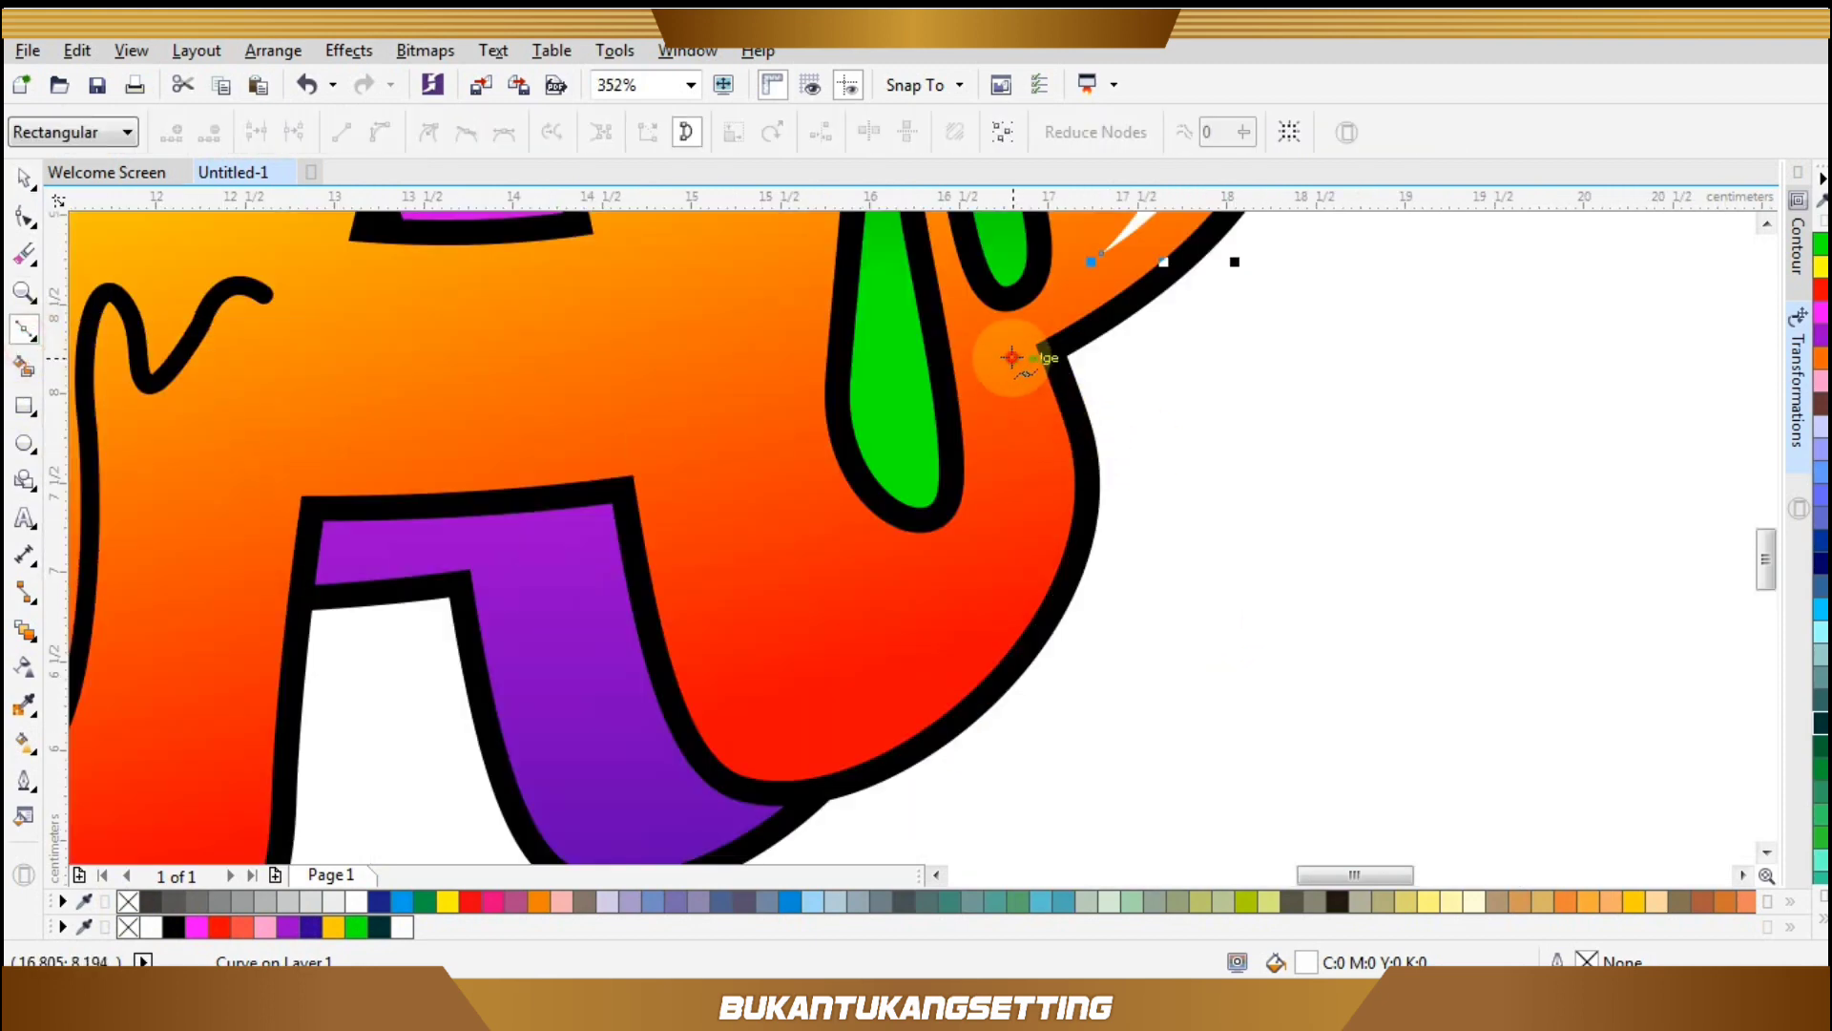
drag(997, 404, 999, 414)
drag(1021, 497, 1028, 532)
click(1015, 571)
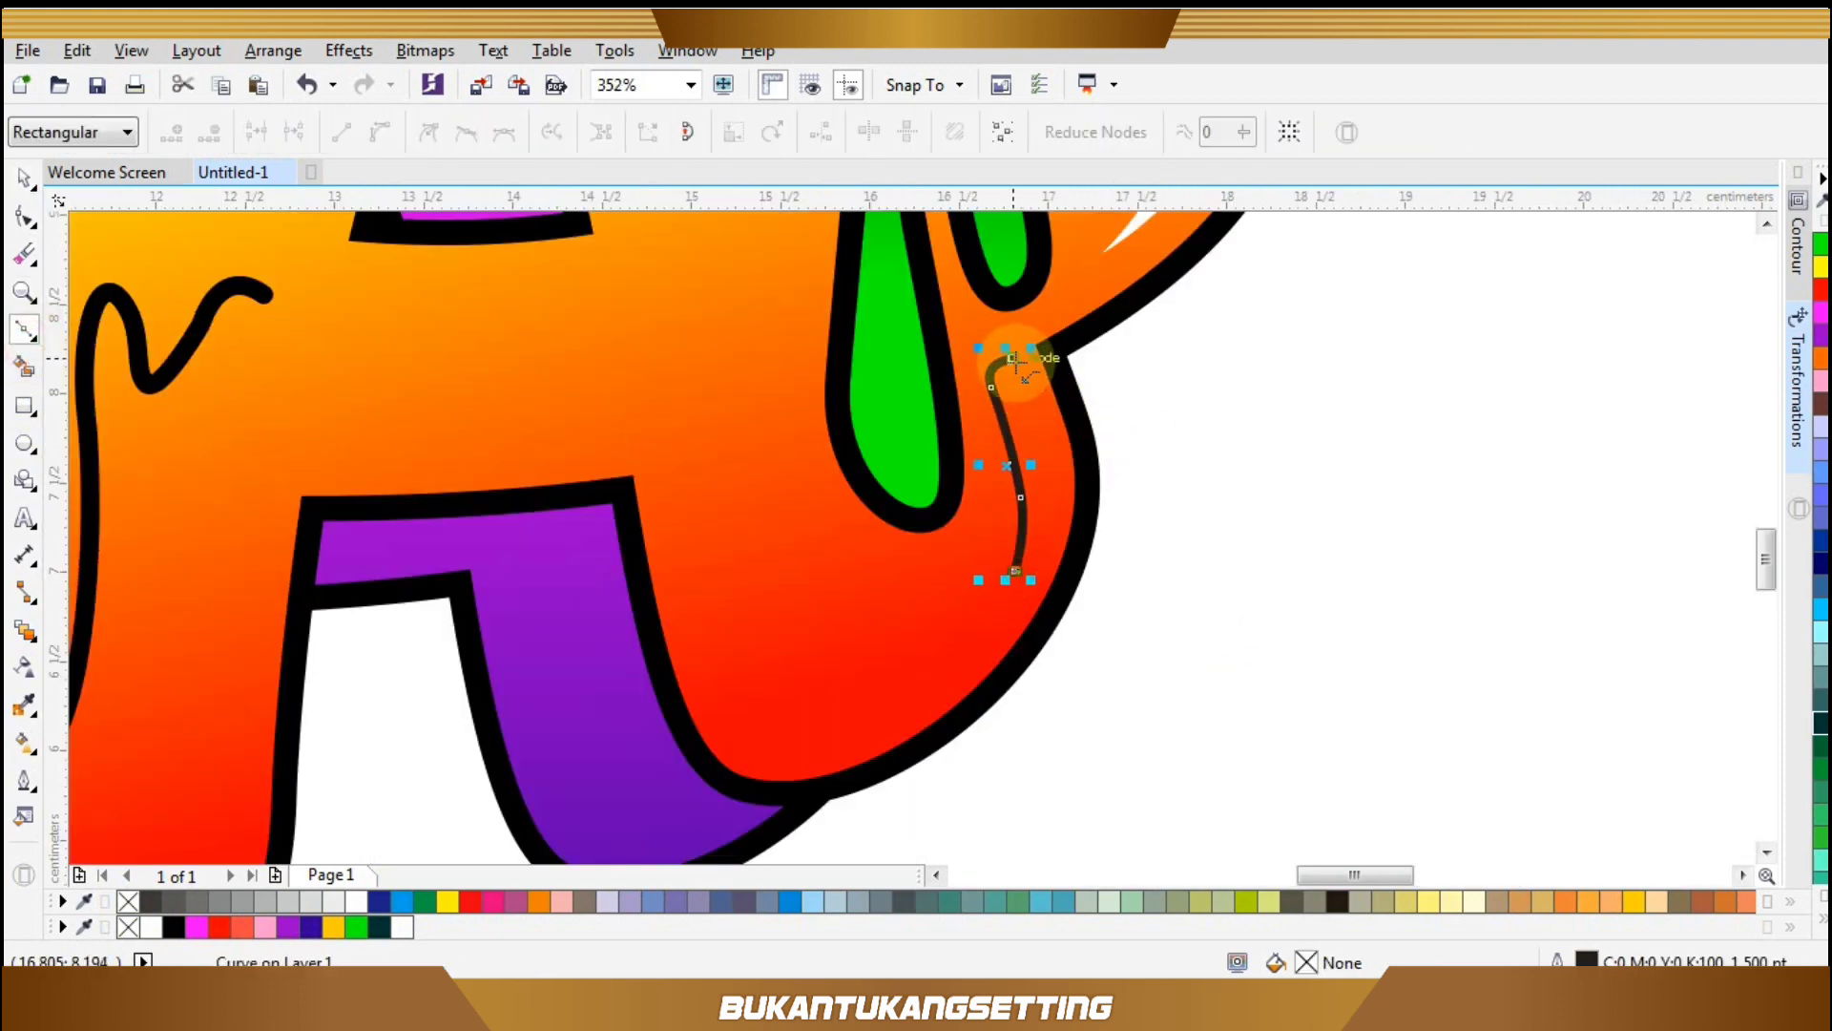
drag(1013, 359, 1079, 476)
Color the right leg's highlight white and remove its outline.
key(space)
click(150, 926)
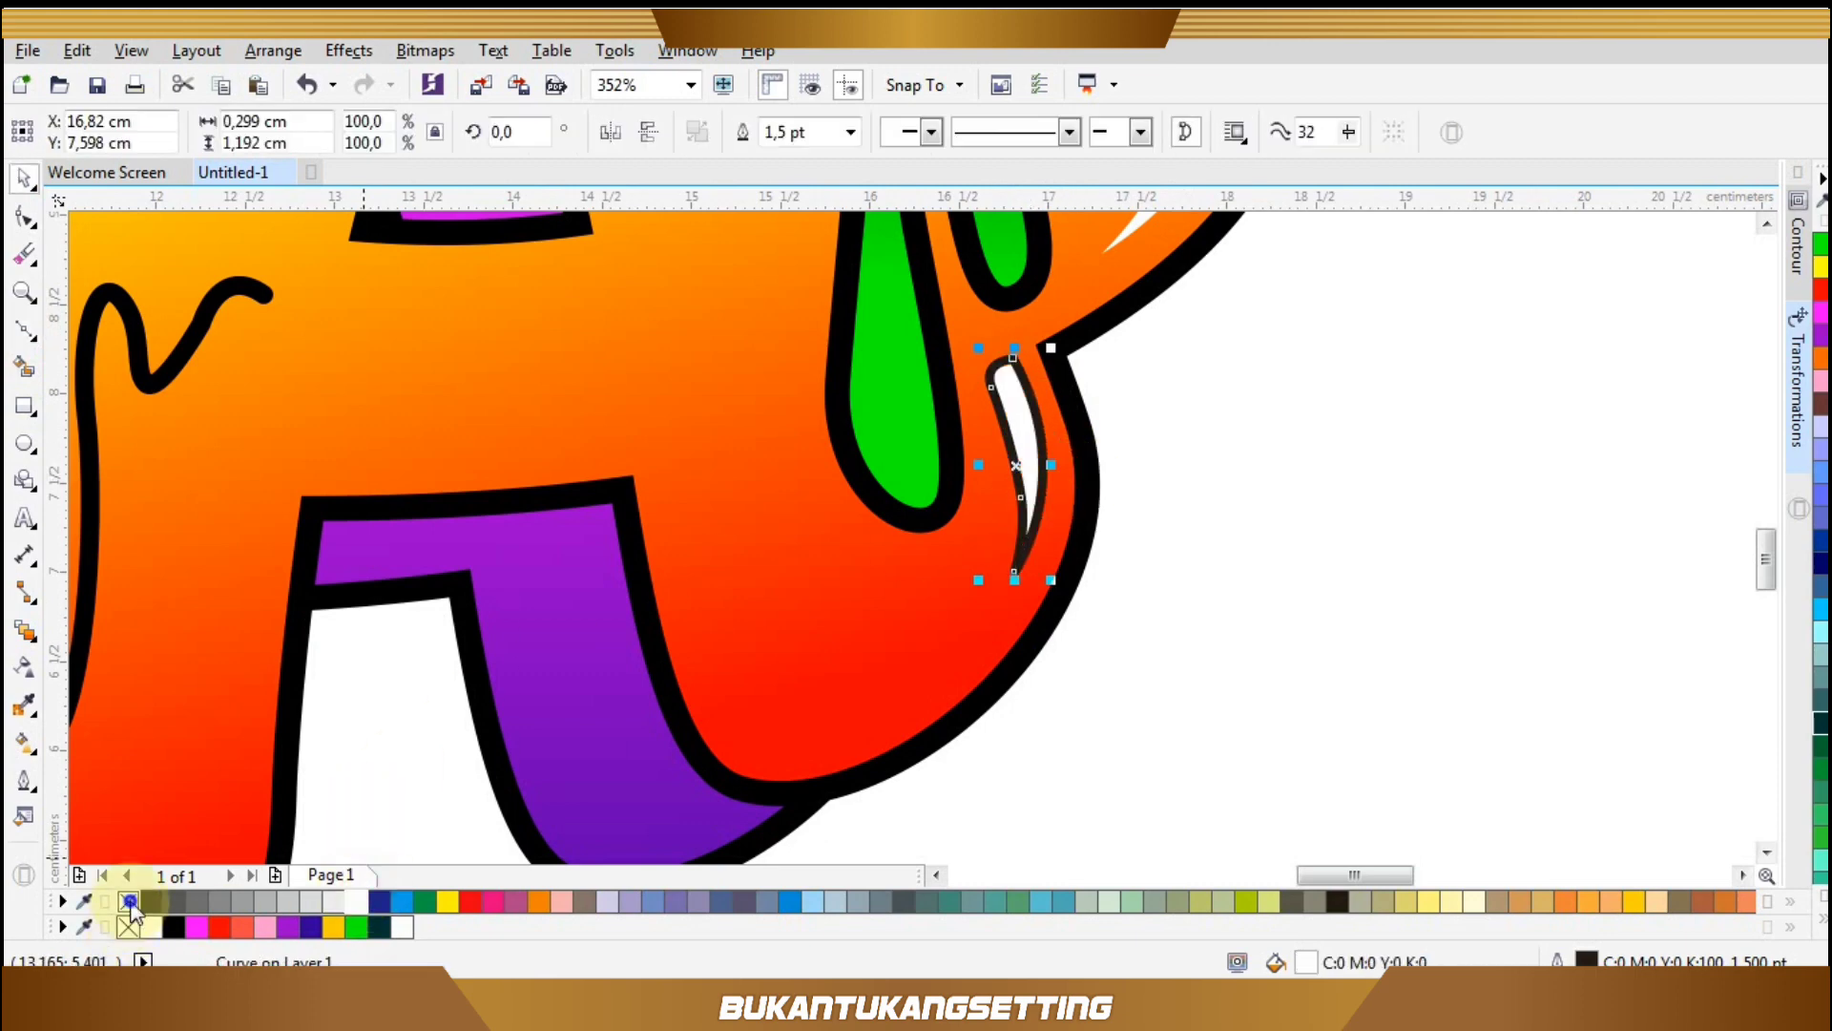
right_click(128, 905)
key(z)
right_click(1023, 434)
key(space)
click(1252, 507)
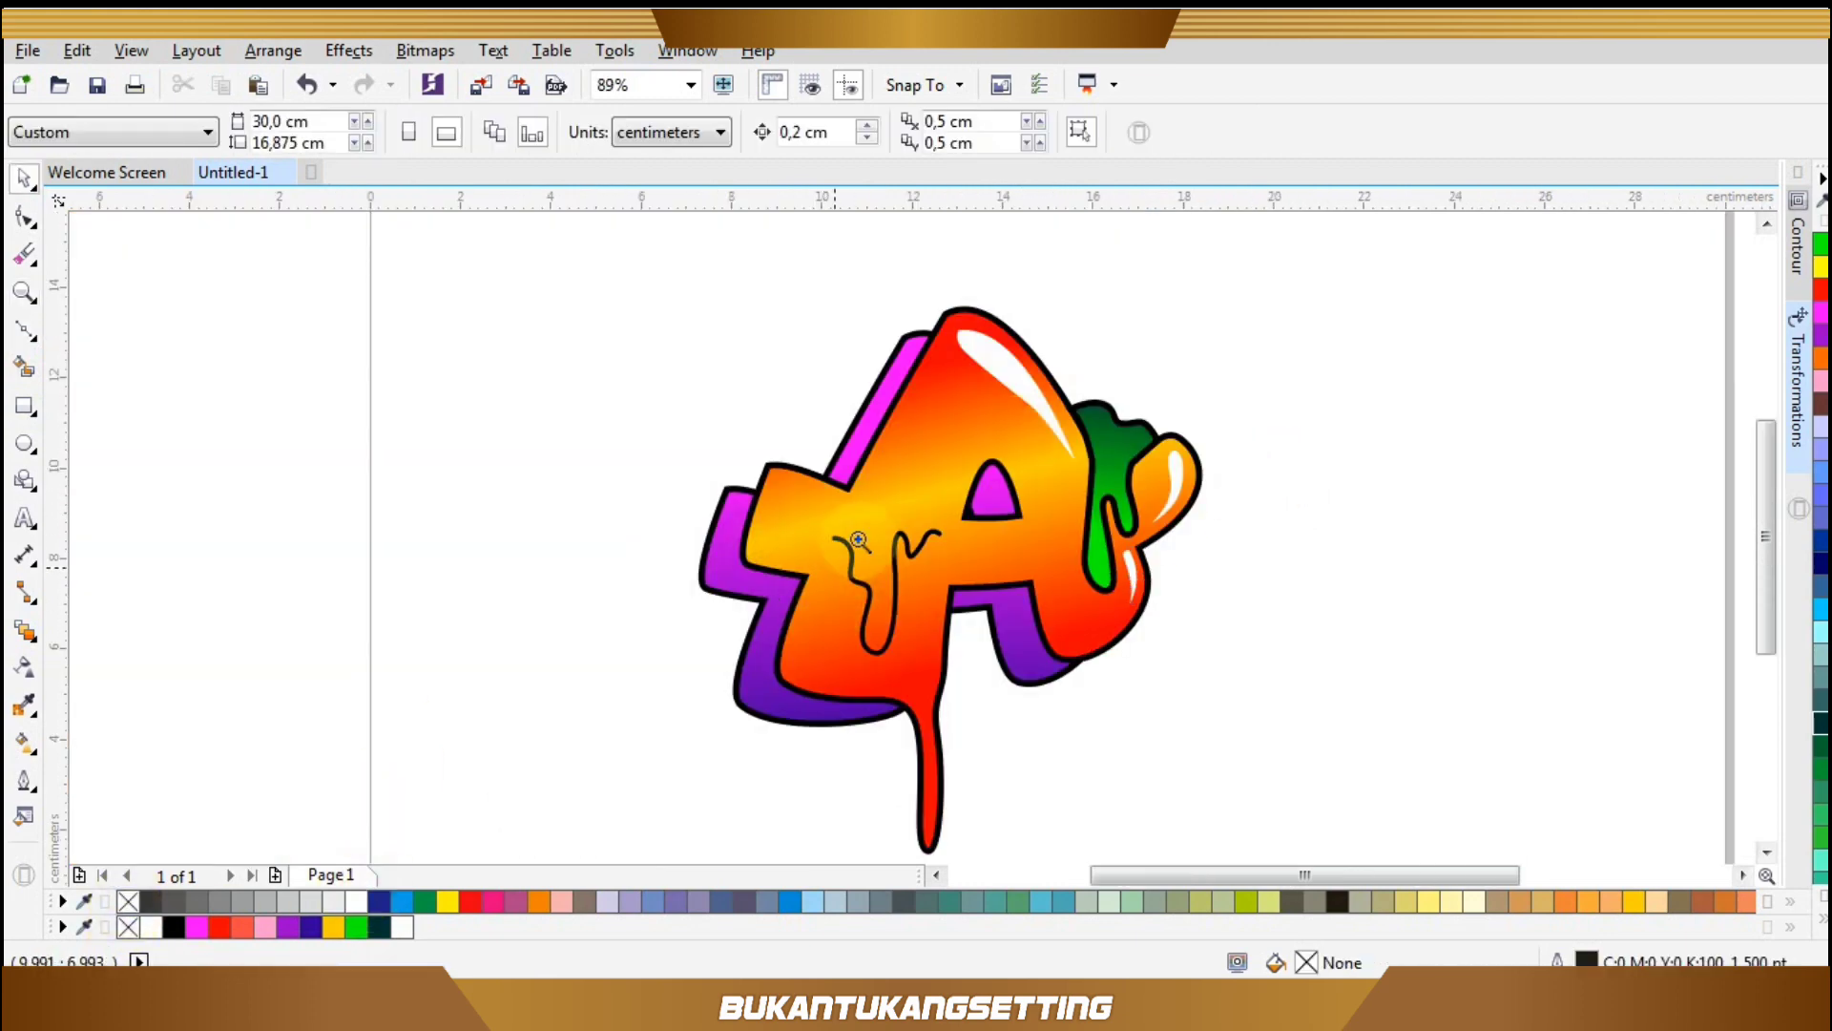
Draw a small curved highlight, about 0.33 cm wide and 0.7 cm high, inside the rounded end of the left drip line.
key(space)
mouse_move(861, 536)
mouse_down()
mouse_move(925, 673)
mouse_move(833, 681)
mouse_up()
key(F10)
drag(821, 718, 836, 727)
drag(869, 570, 907, 630)
key(space)
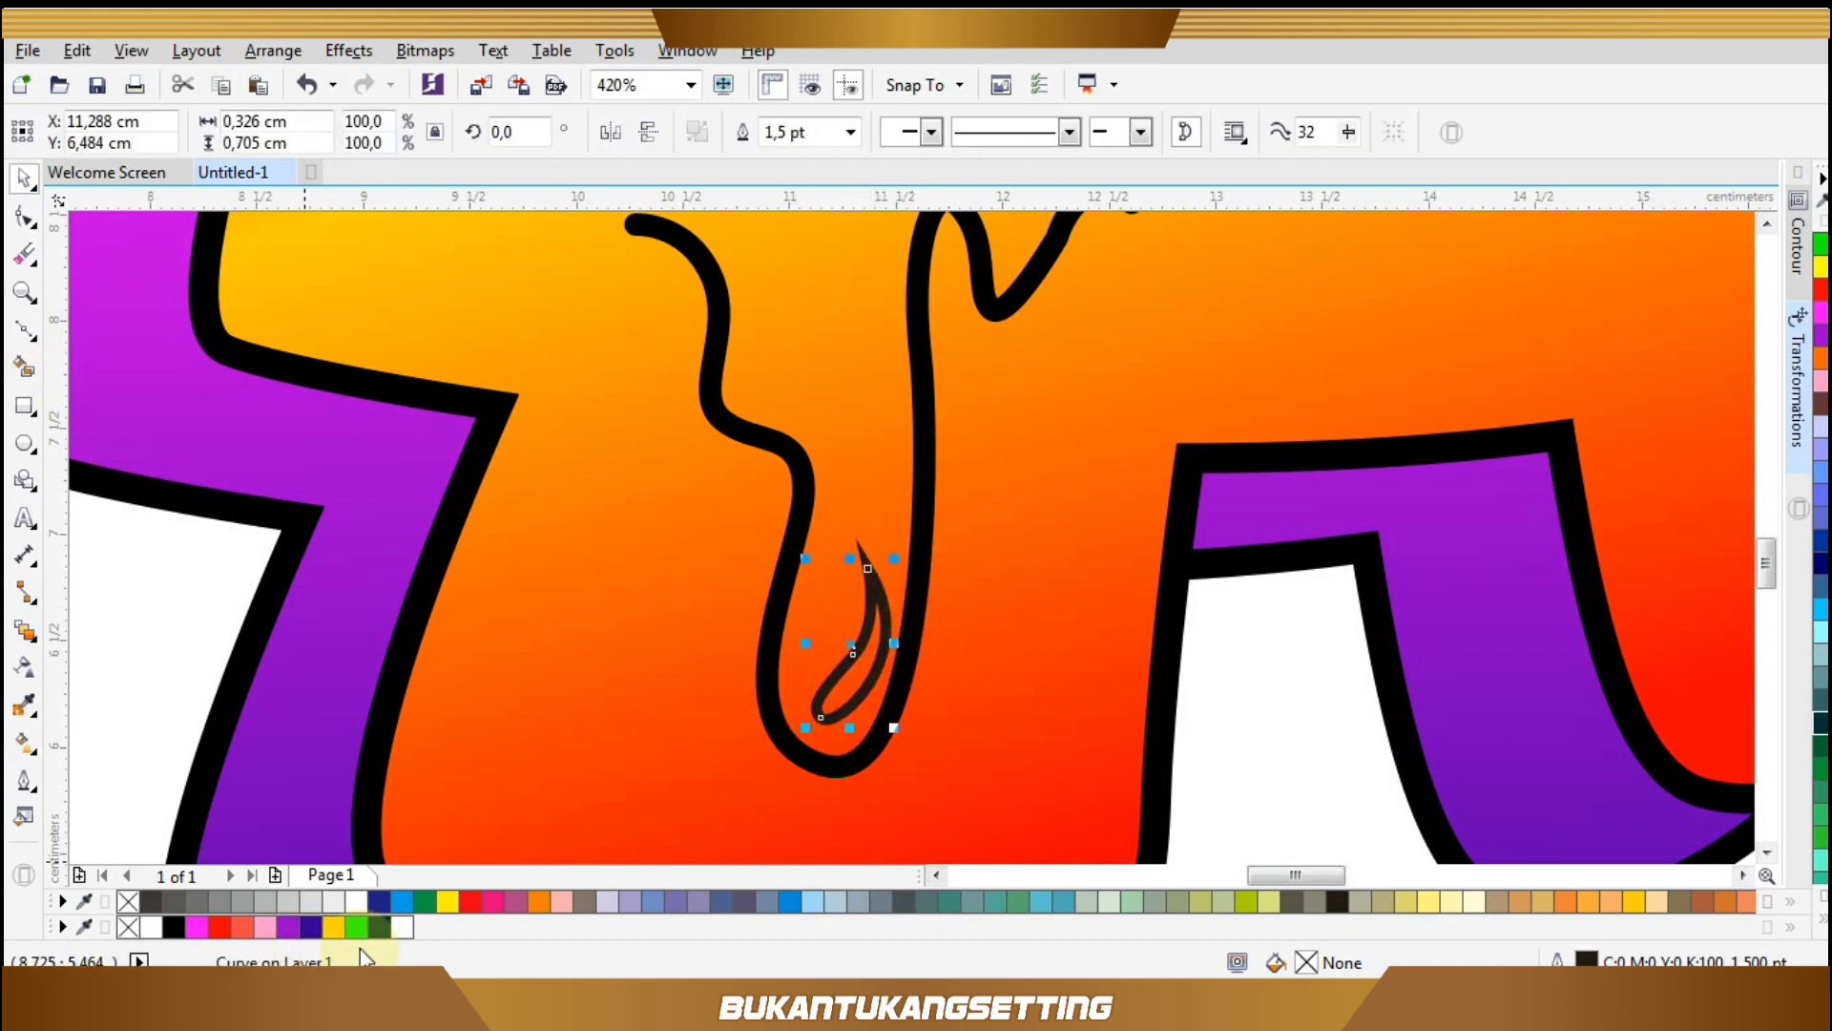
Fill the left drip's small highlight with white and remove its outline.
click(364, 899)
right_click(128, 901)
key(F3)
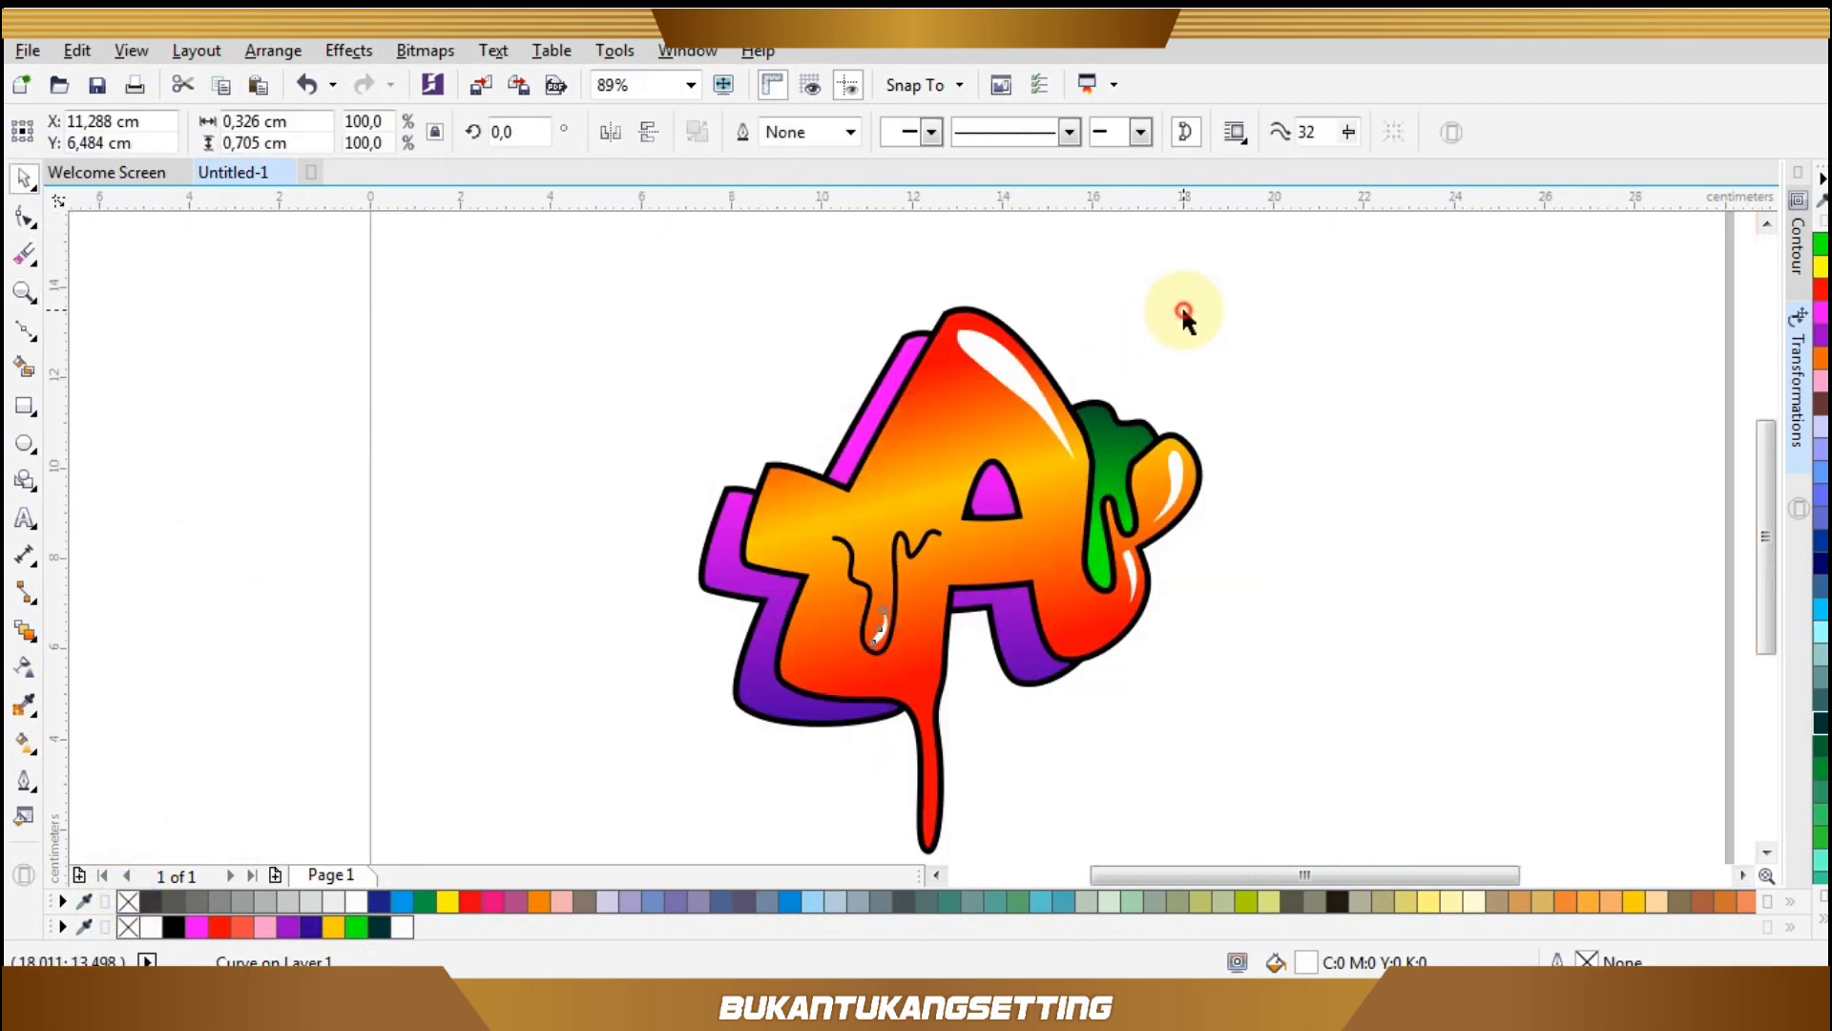
click(1182, 311)
Draw an ellipse about 0.33 by 0.5 cm near the base of the green drip and tilt it slightly to follow the drip.
key(z)
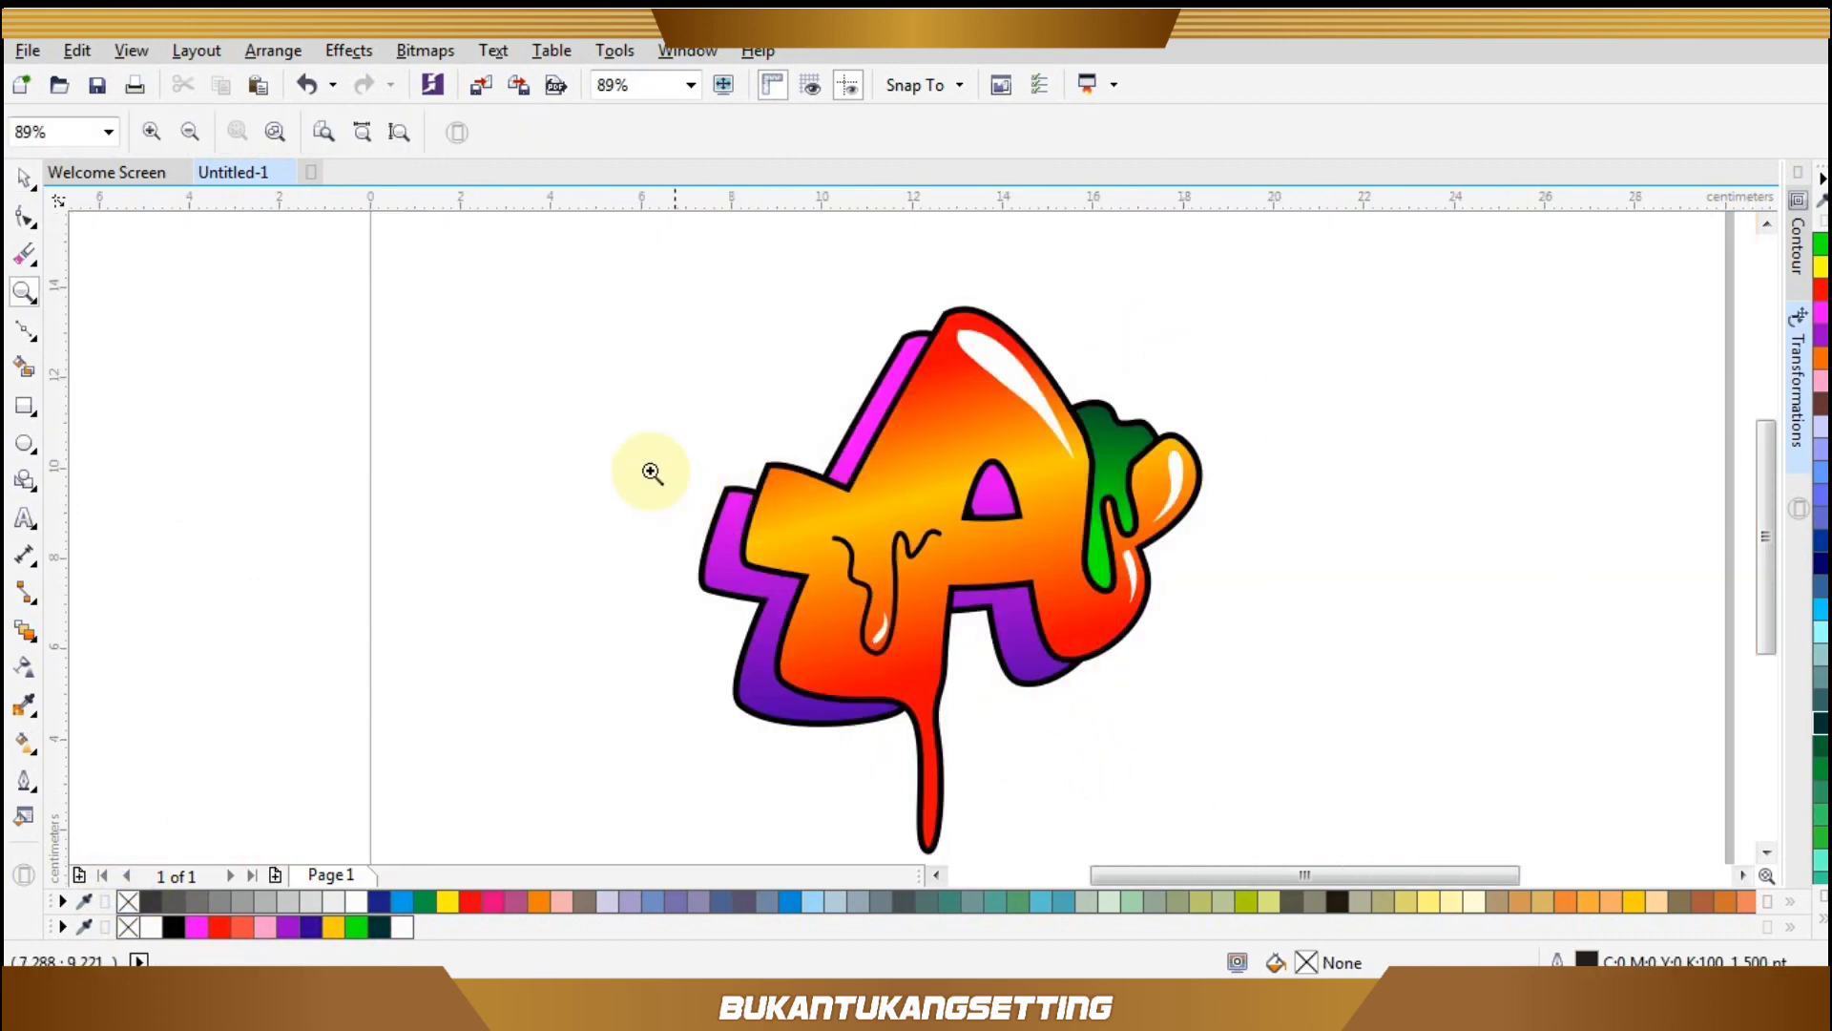
drag(421, 356, 1217, 760)
key(F3)
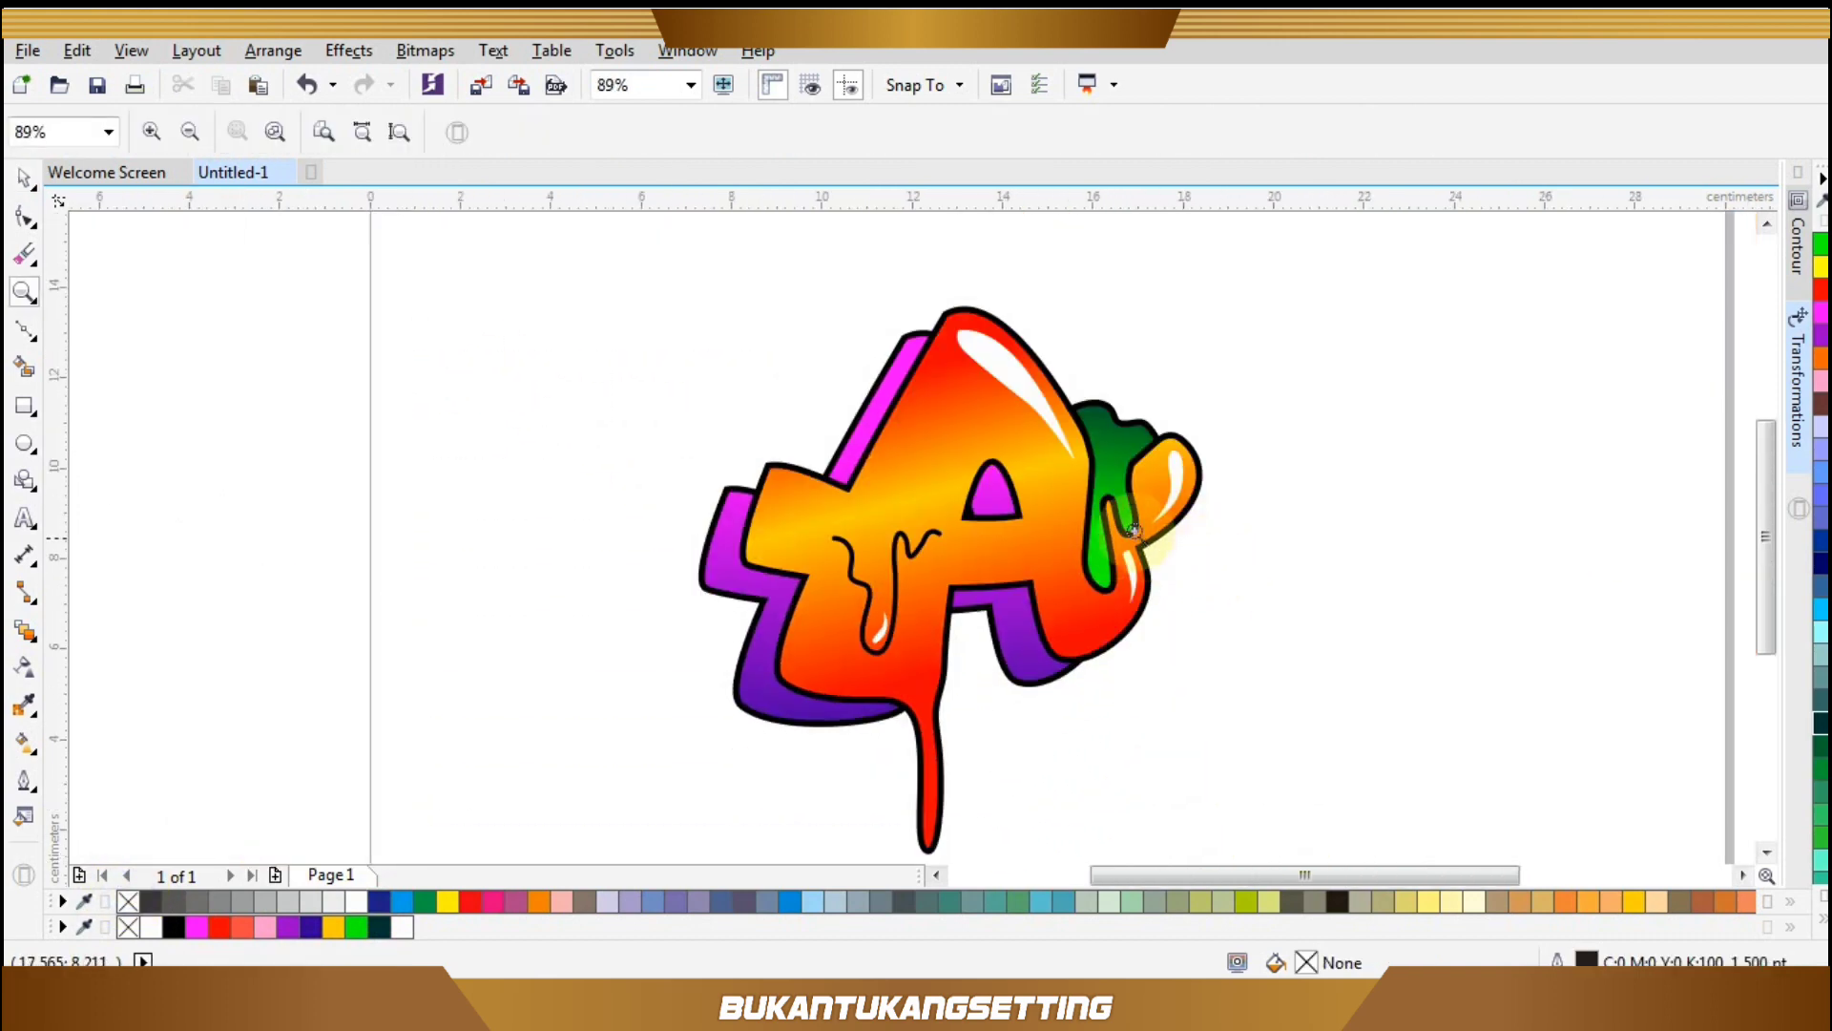
drag(1076, 494, 1143, 589)
key(F7)
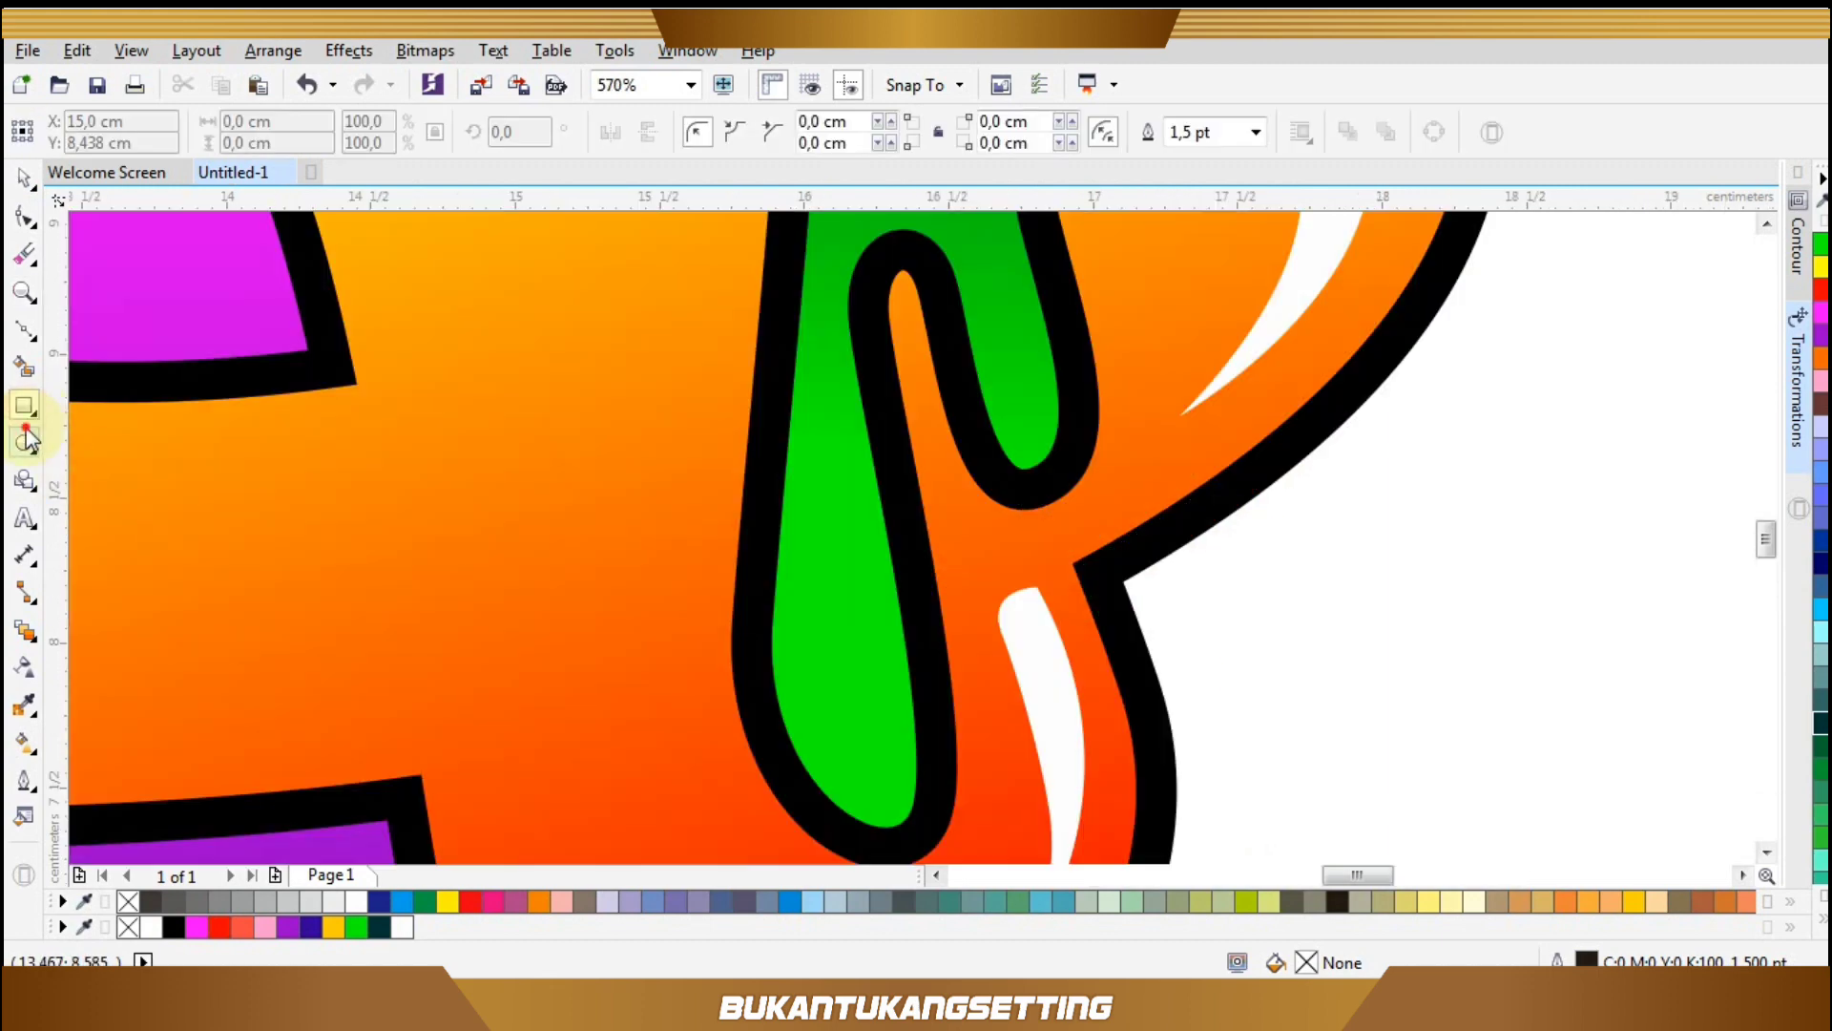
drag(798, 628, 895, 774)
key(space)
click(882, 702)
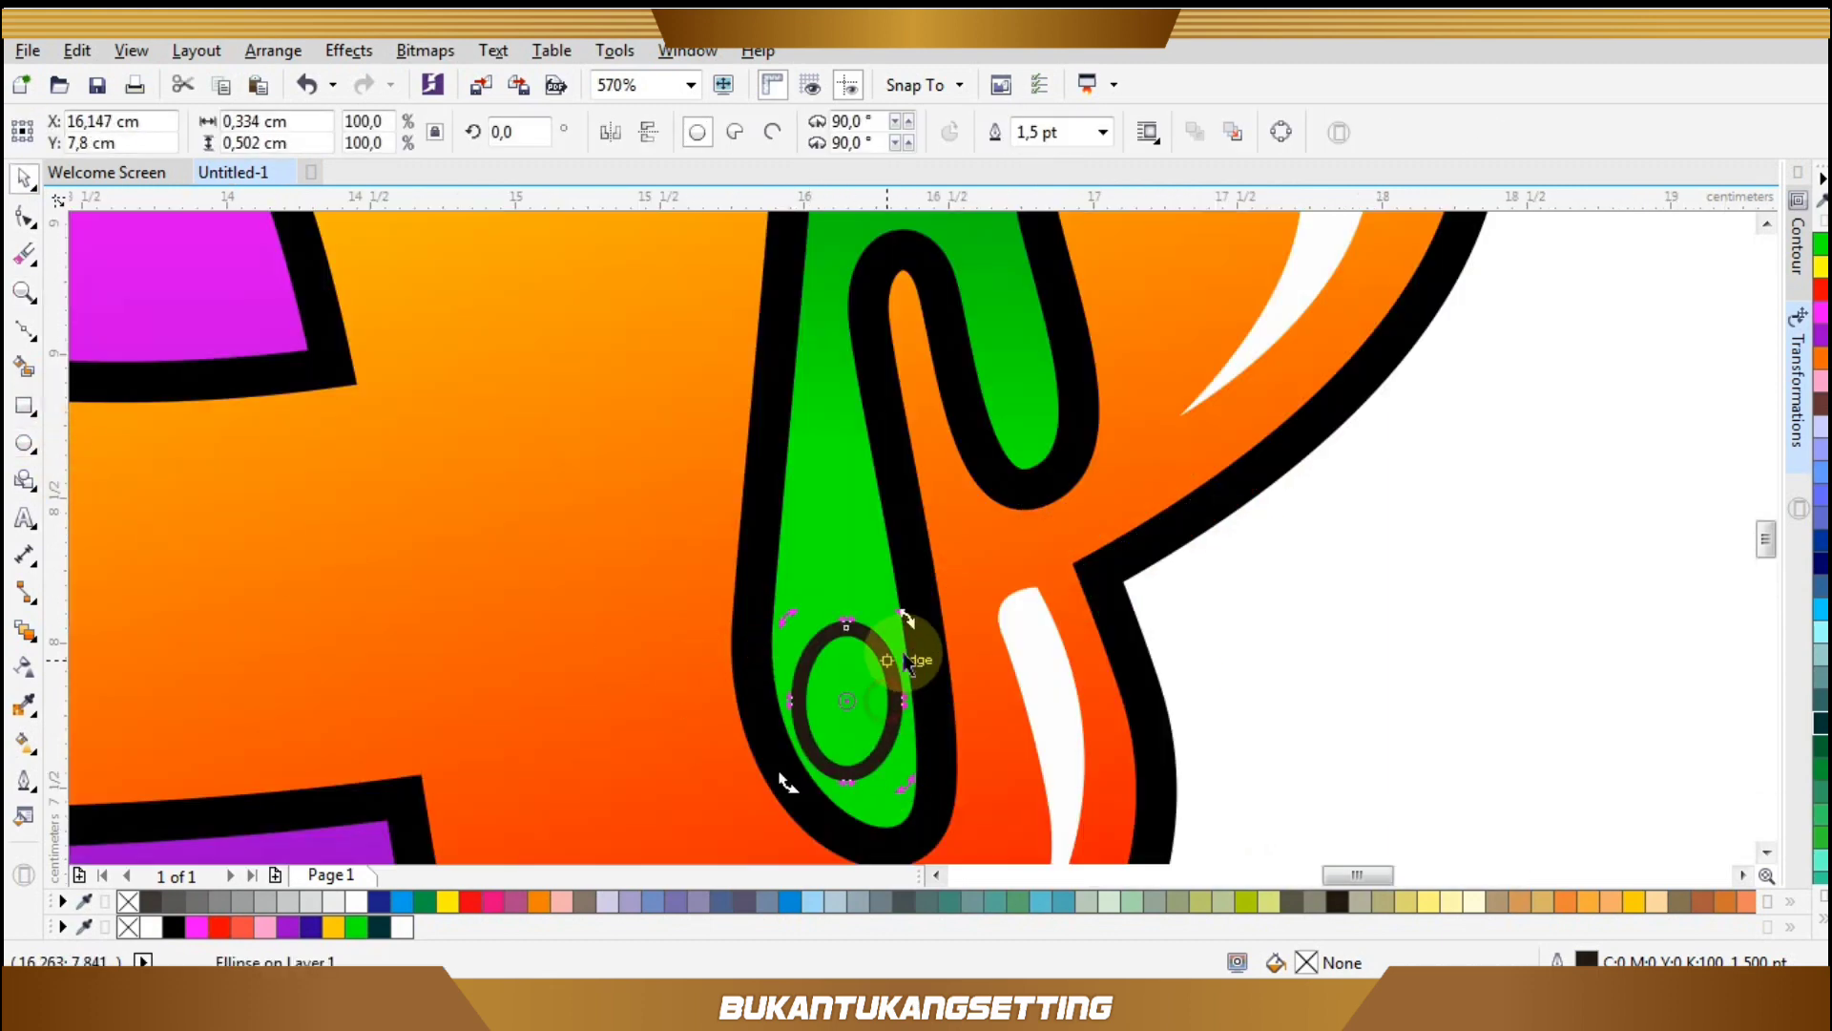
drag(905, 623, 888, 614)
Draw a small circle about 0.16 cm in diameter directly above the ellipse in the green drip.
key(F7)
drag(806, 554, 852, 601)
key(space)
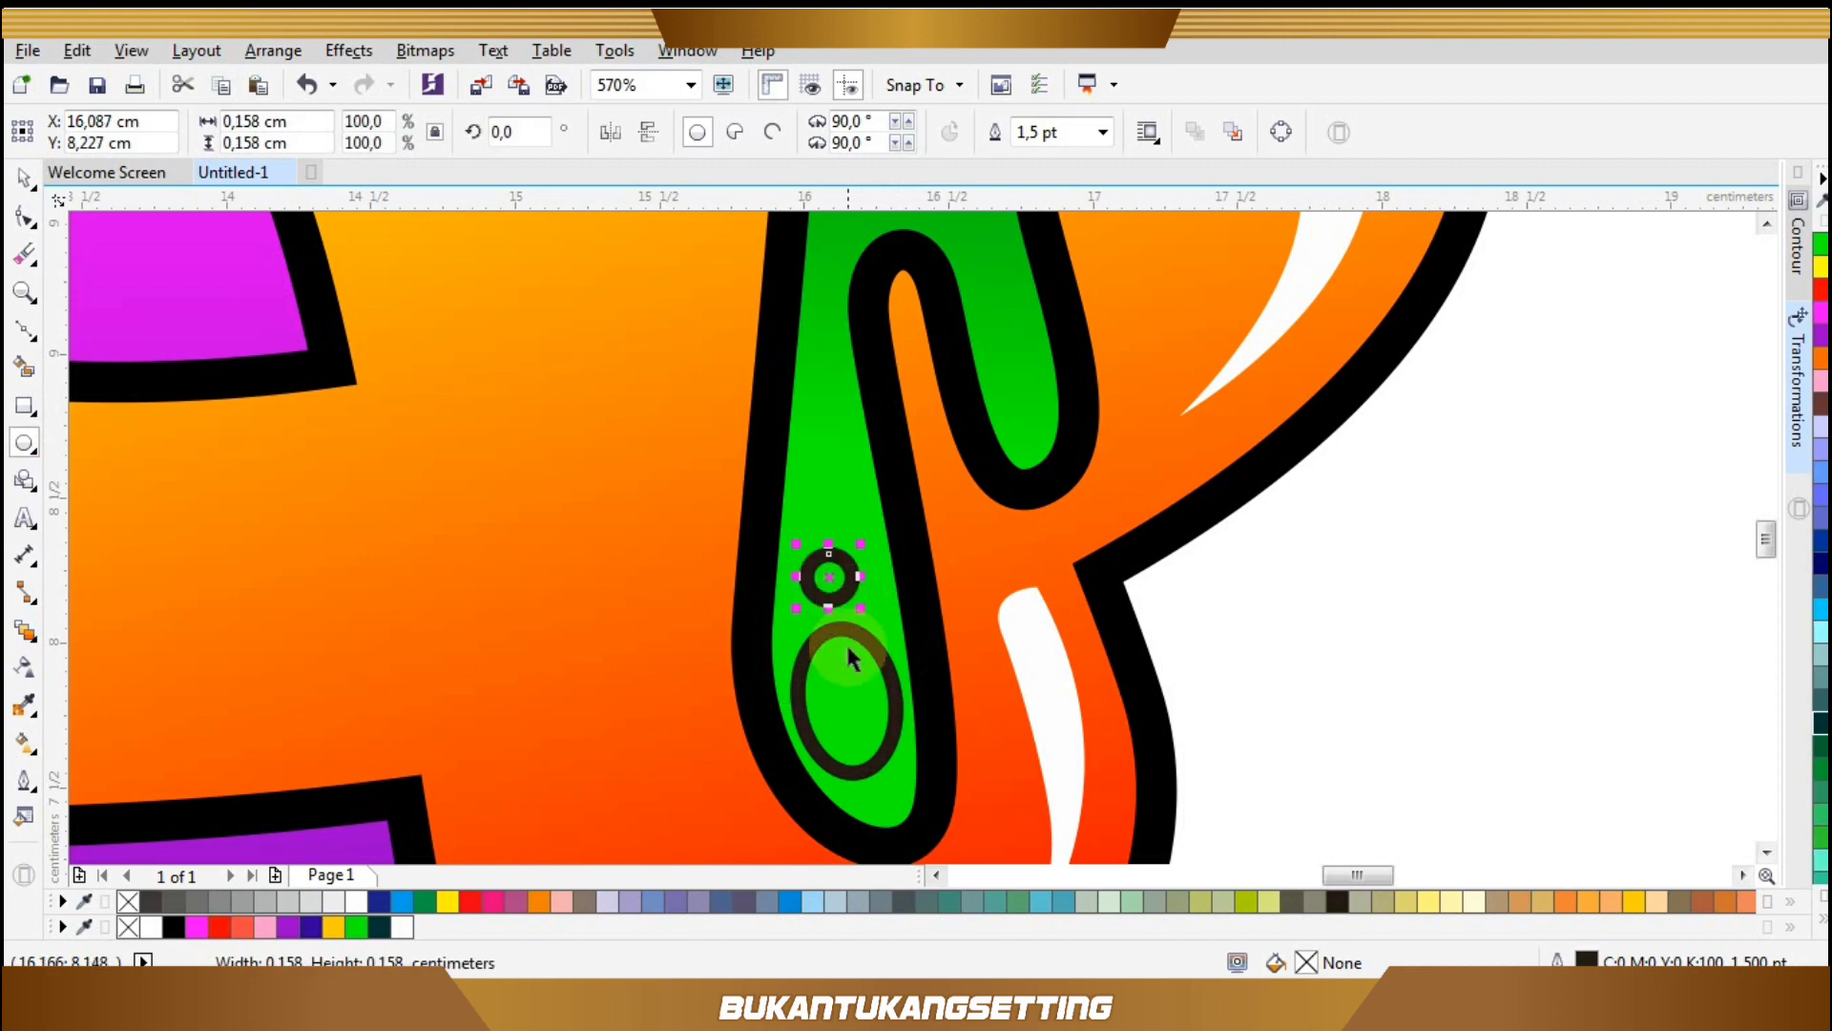
Fill both the ellipse and the small circle in the green drip with white and remove their outlines.
shift+click(846, 652)
click(745, 133)
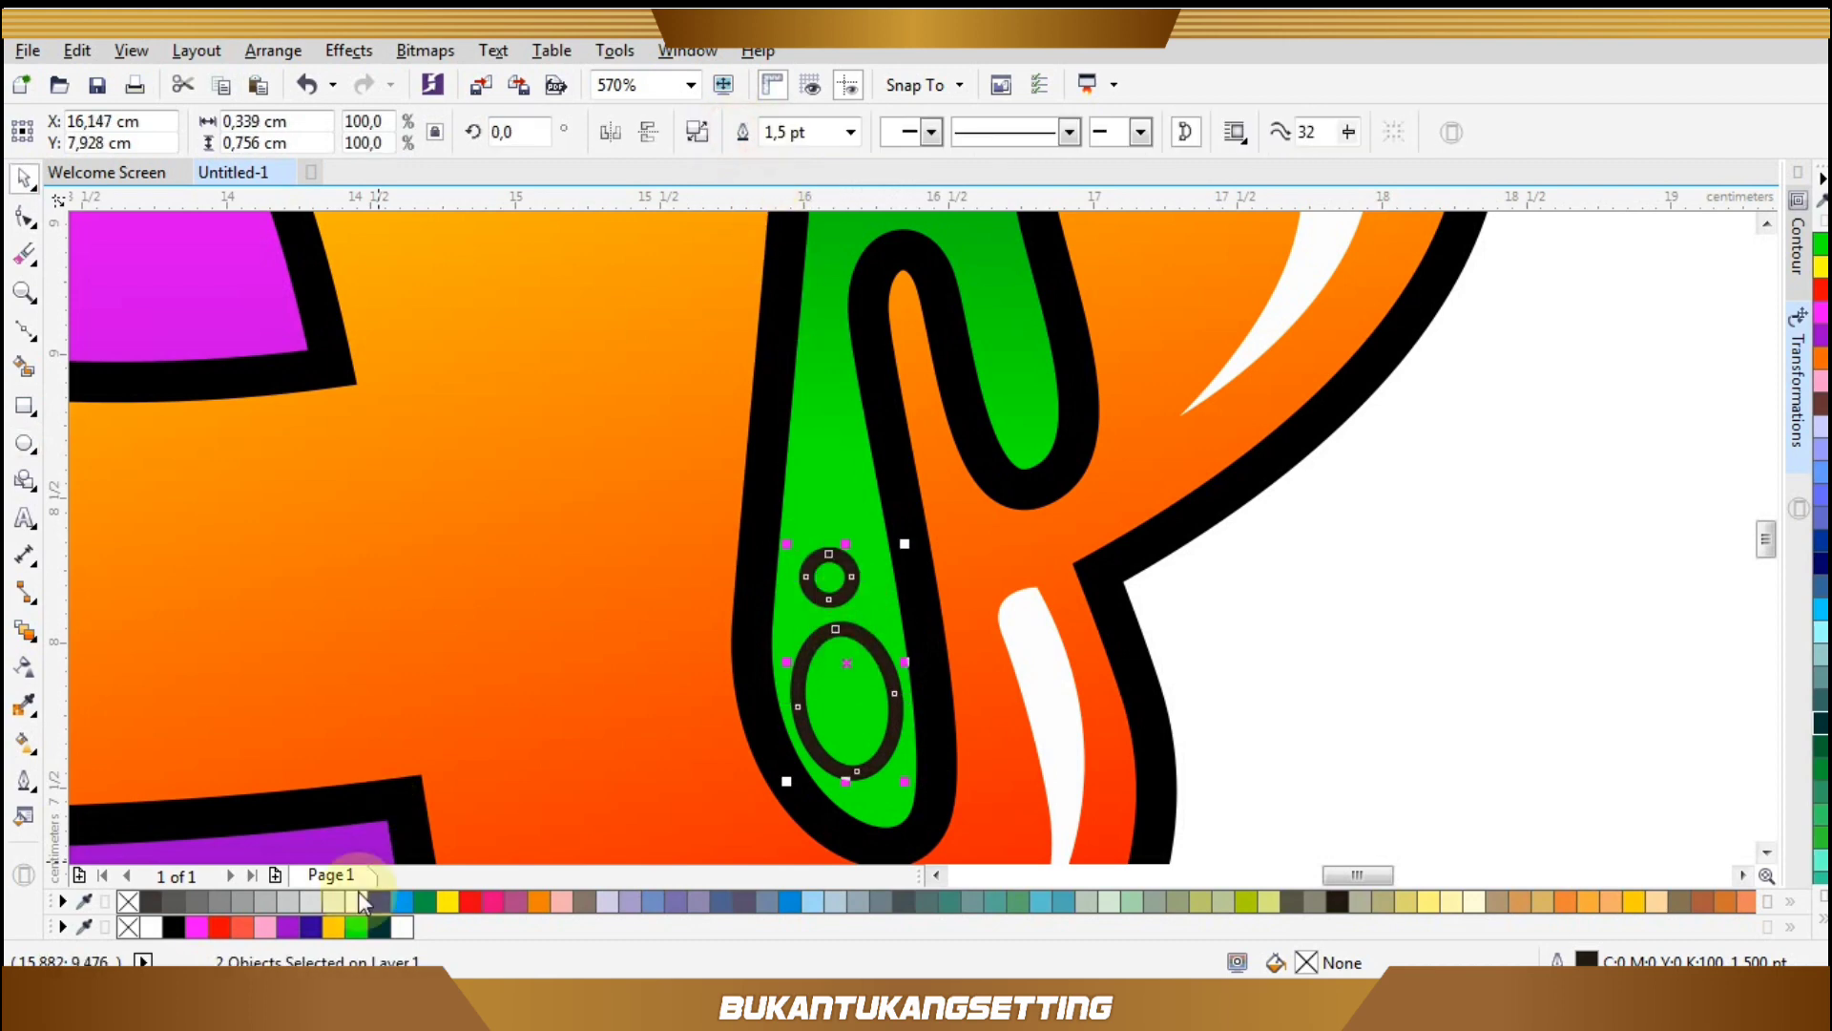
click(152, 927)
right_click(129, 927)
key(z)
key(F3)
drag(655, 293, 1220, 840)
key(space)
click(1266, 631)
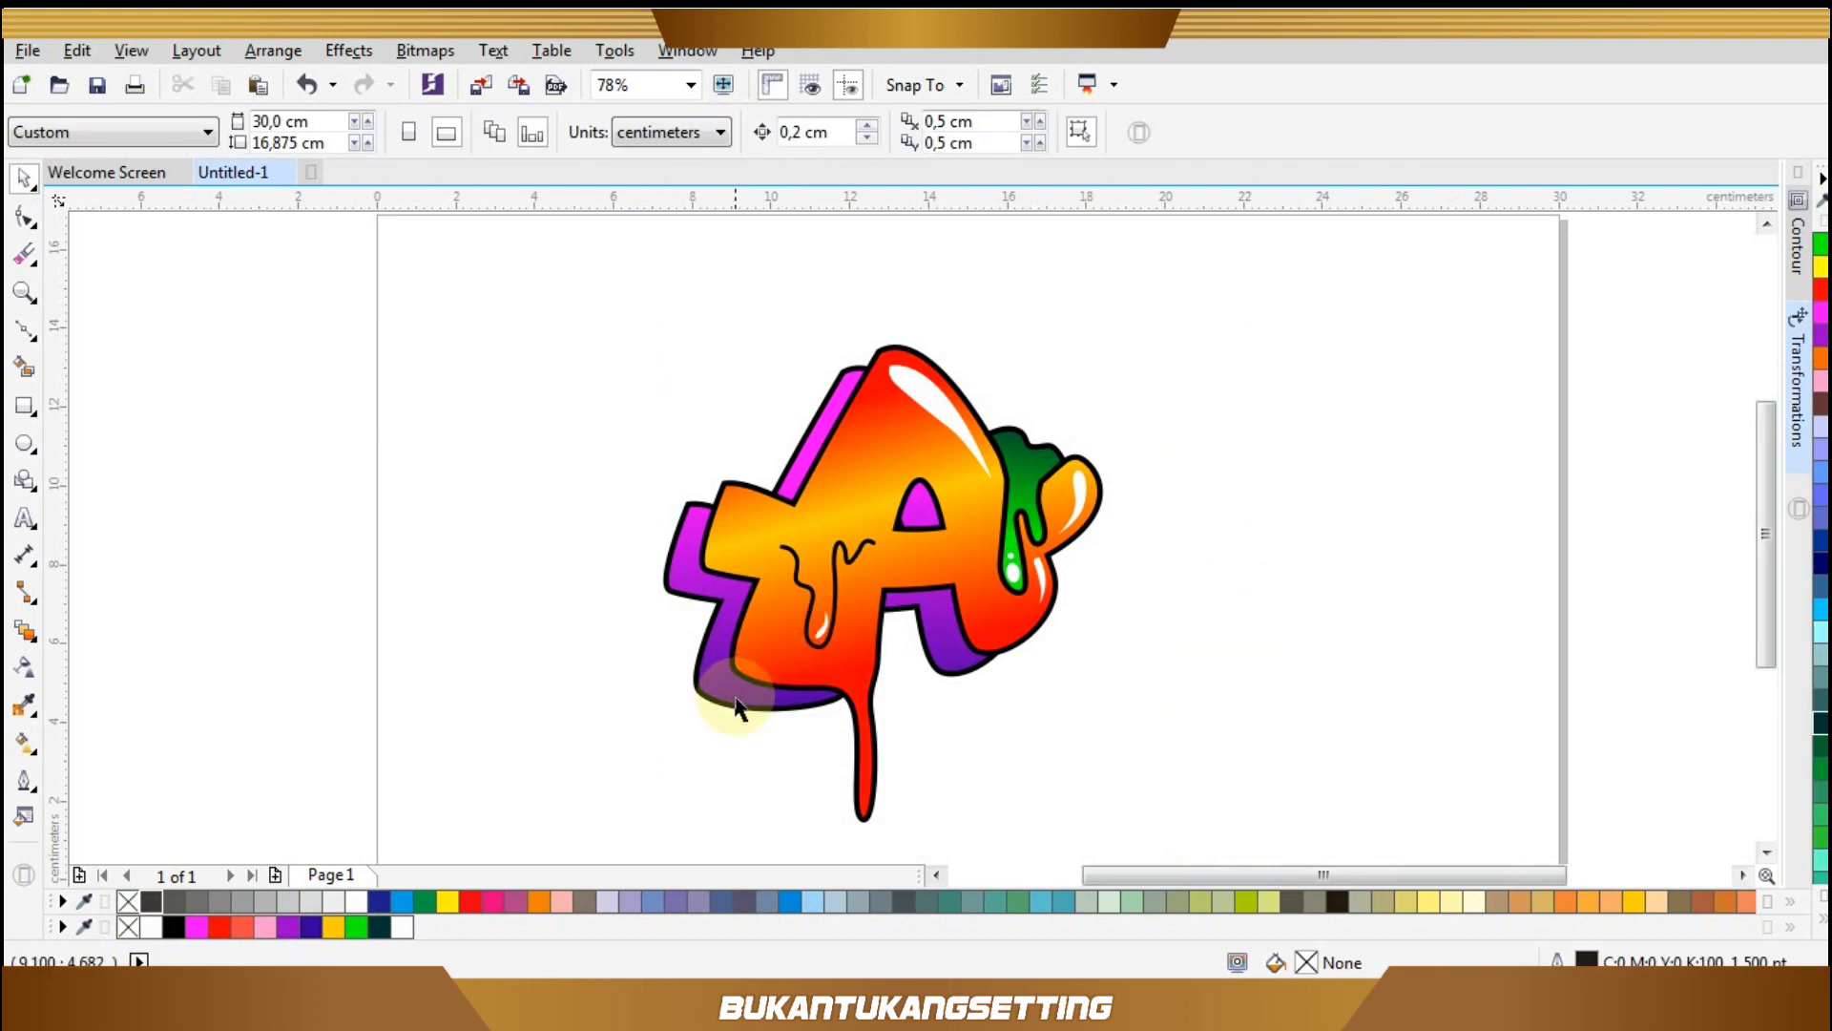
Duplicate the purple back letter, offsetting the copy slightly to the left.
click(735, 697)
drag(743, 703, 721, 706)
right_click(721, 705)
click(515, 722)
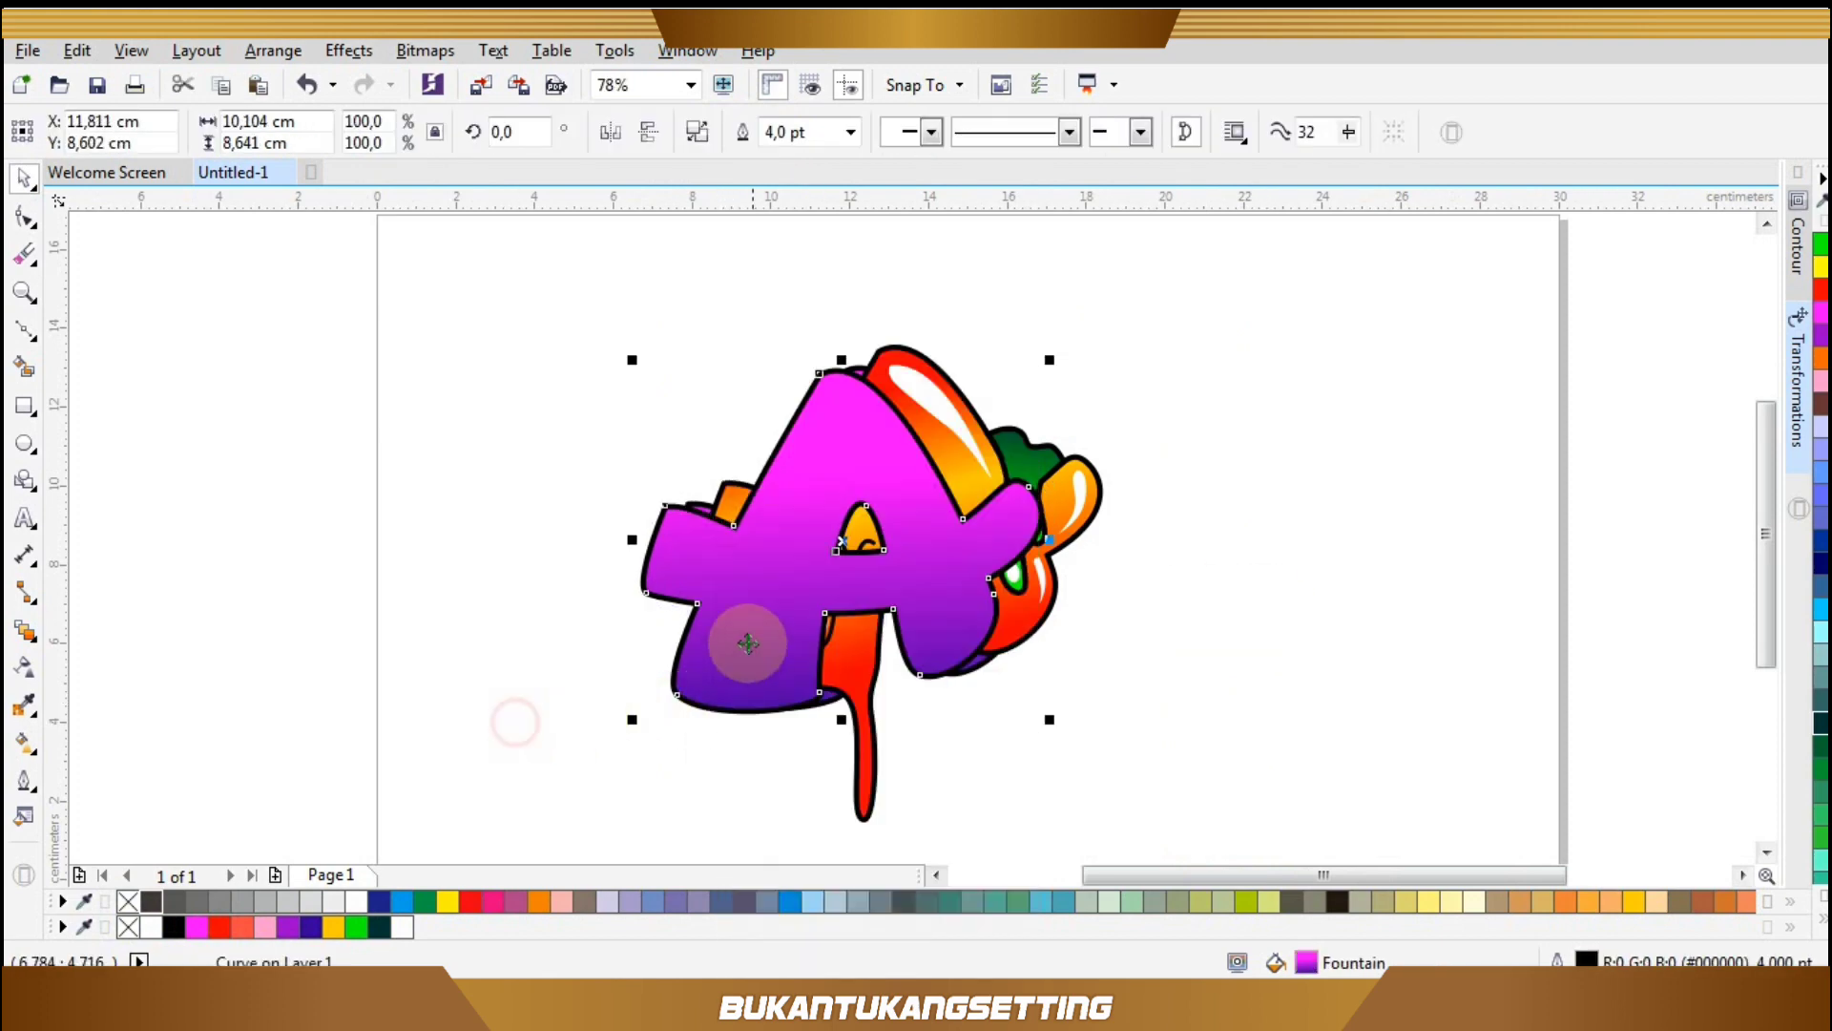
Fill the duplicated back letter with light gray (#CCCCCC) and remove its outline.
click(1822, 918)
click(1741, 420)
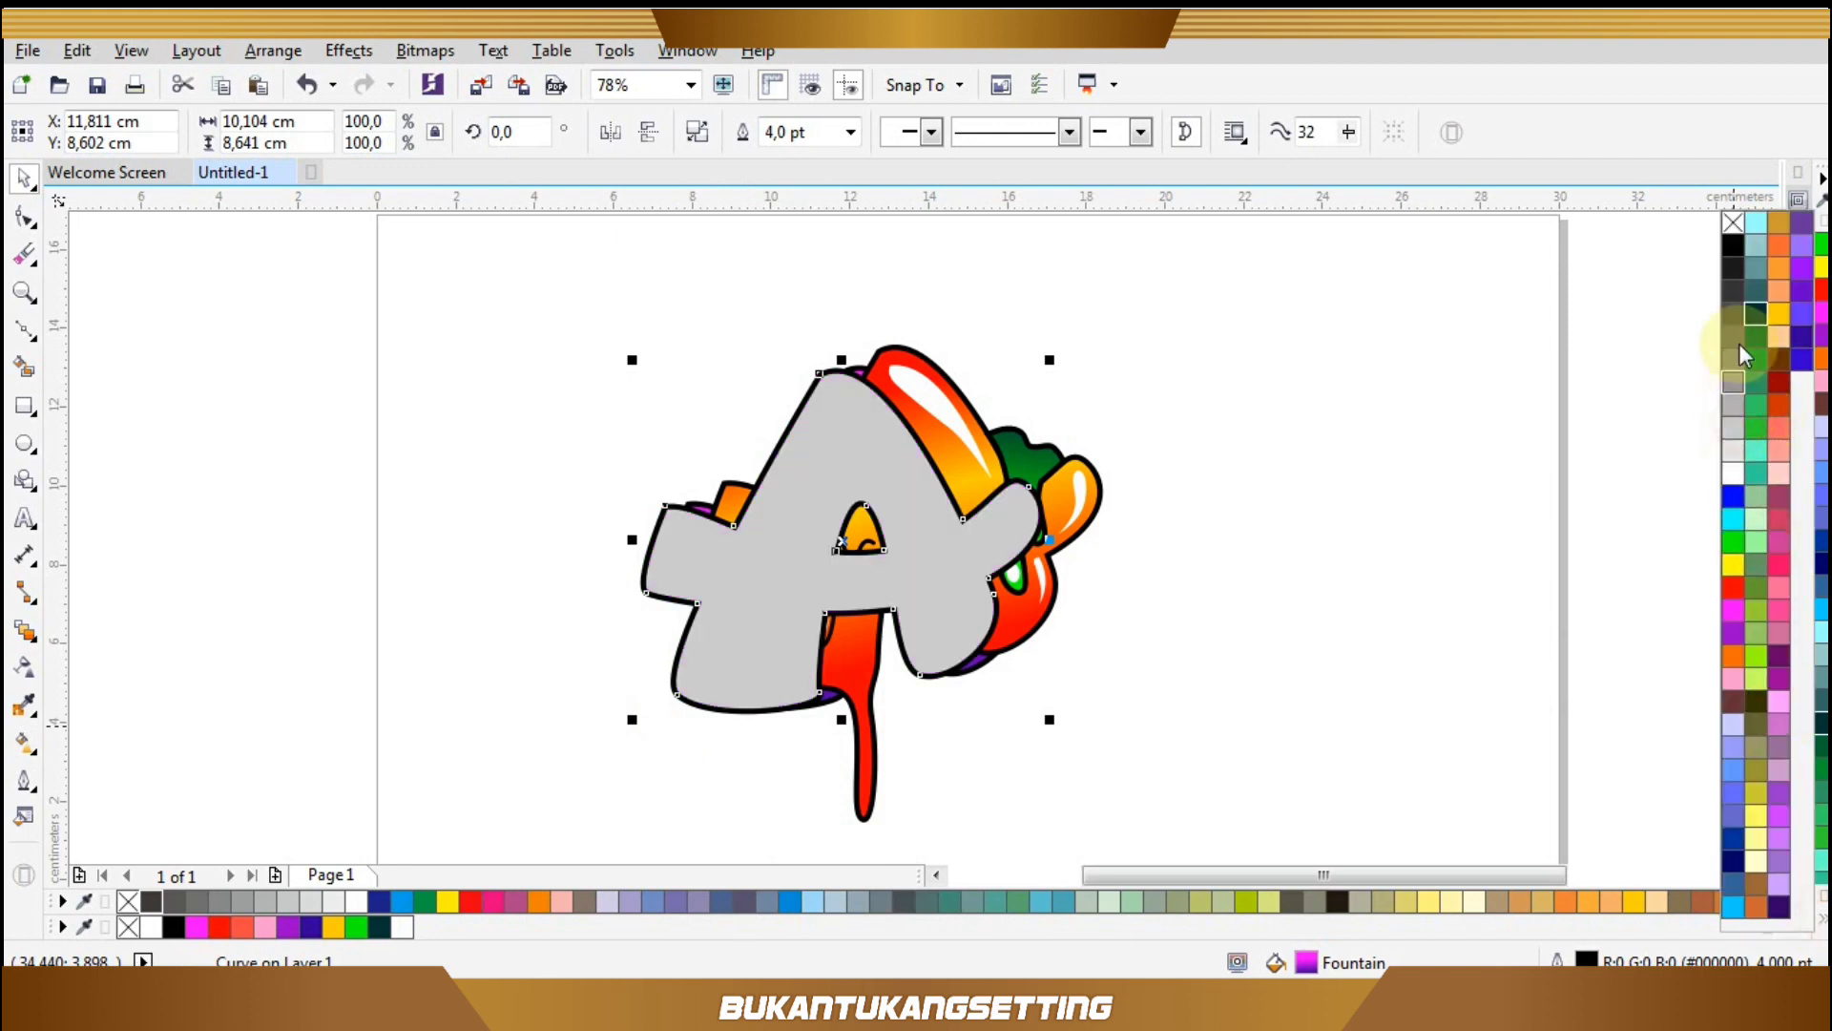
right_click(1736, 230)
click(1191, 281)
Send the gray letter behind all other artwork as a shadow.
right_click(855, 493)
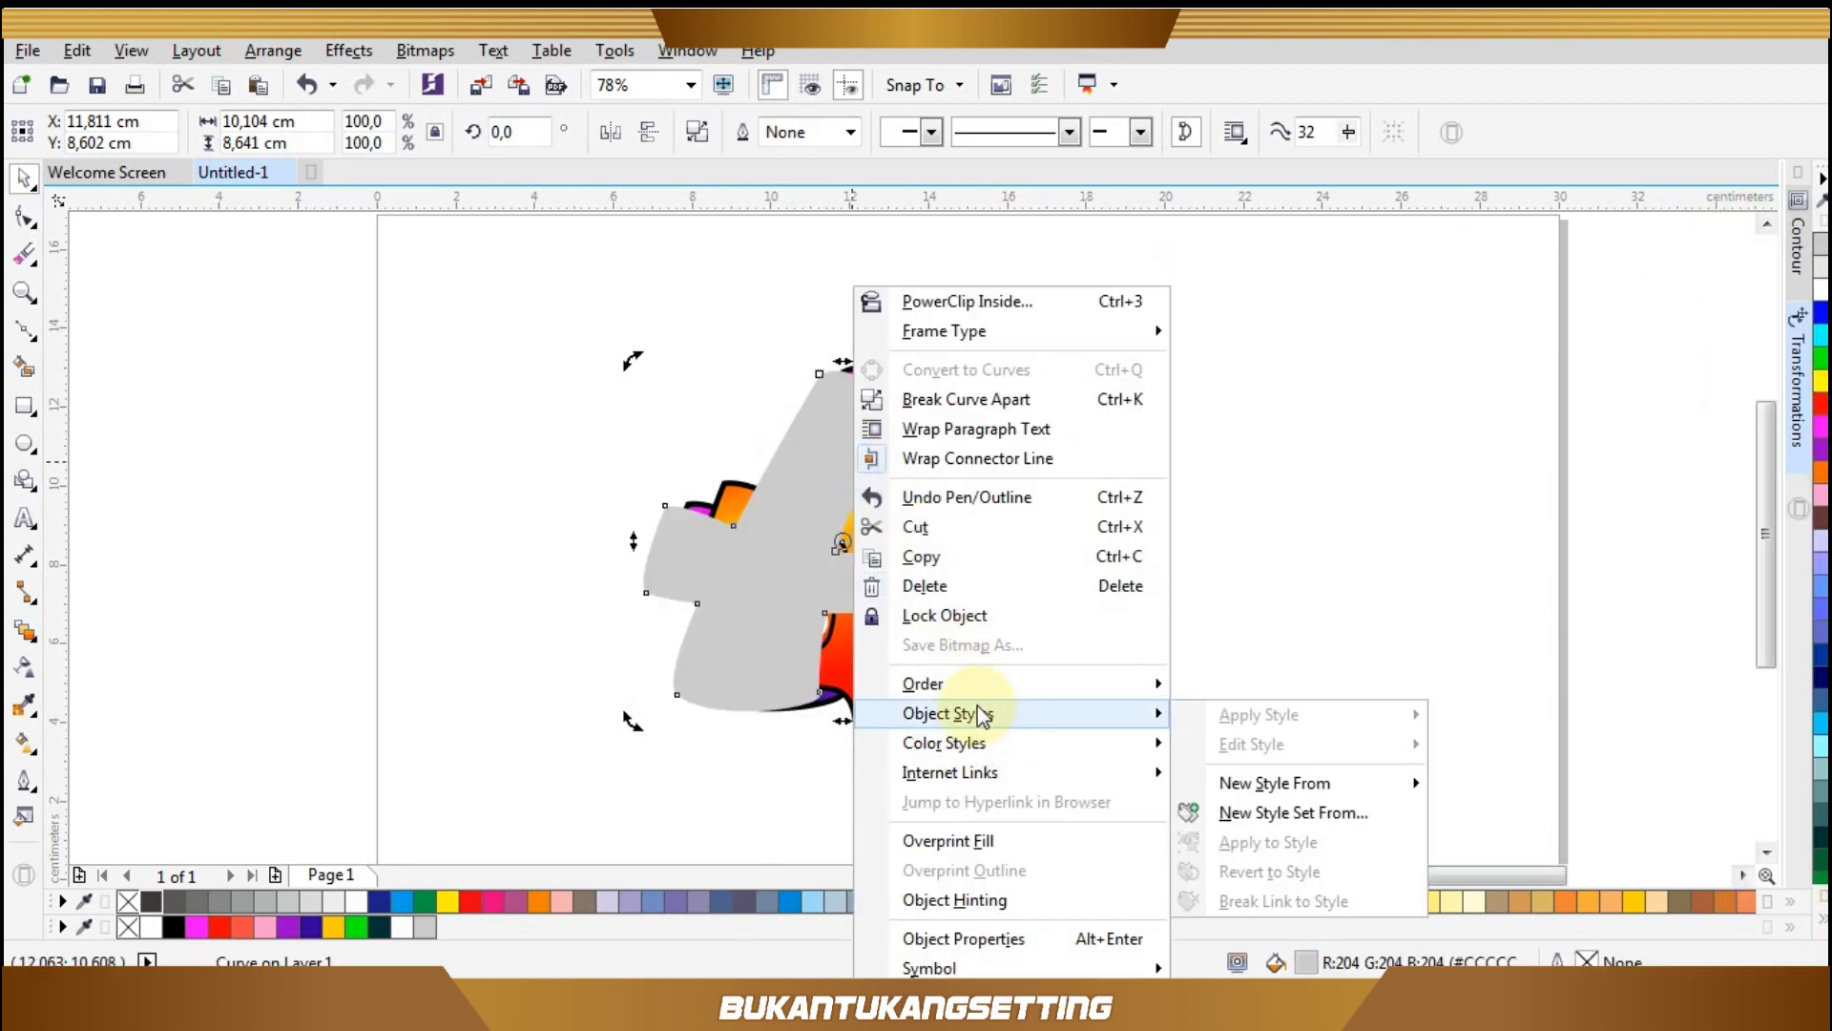
mouse_move(966, 692)
click(1250, 710)
Shift the gray shadow letter slightly downward to about X 11.88 cm, Y 8.33 cm.
key(F2)
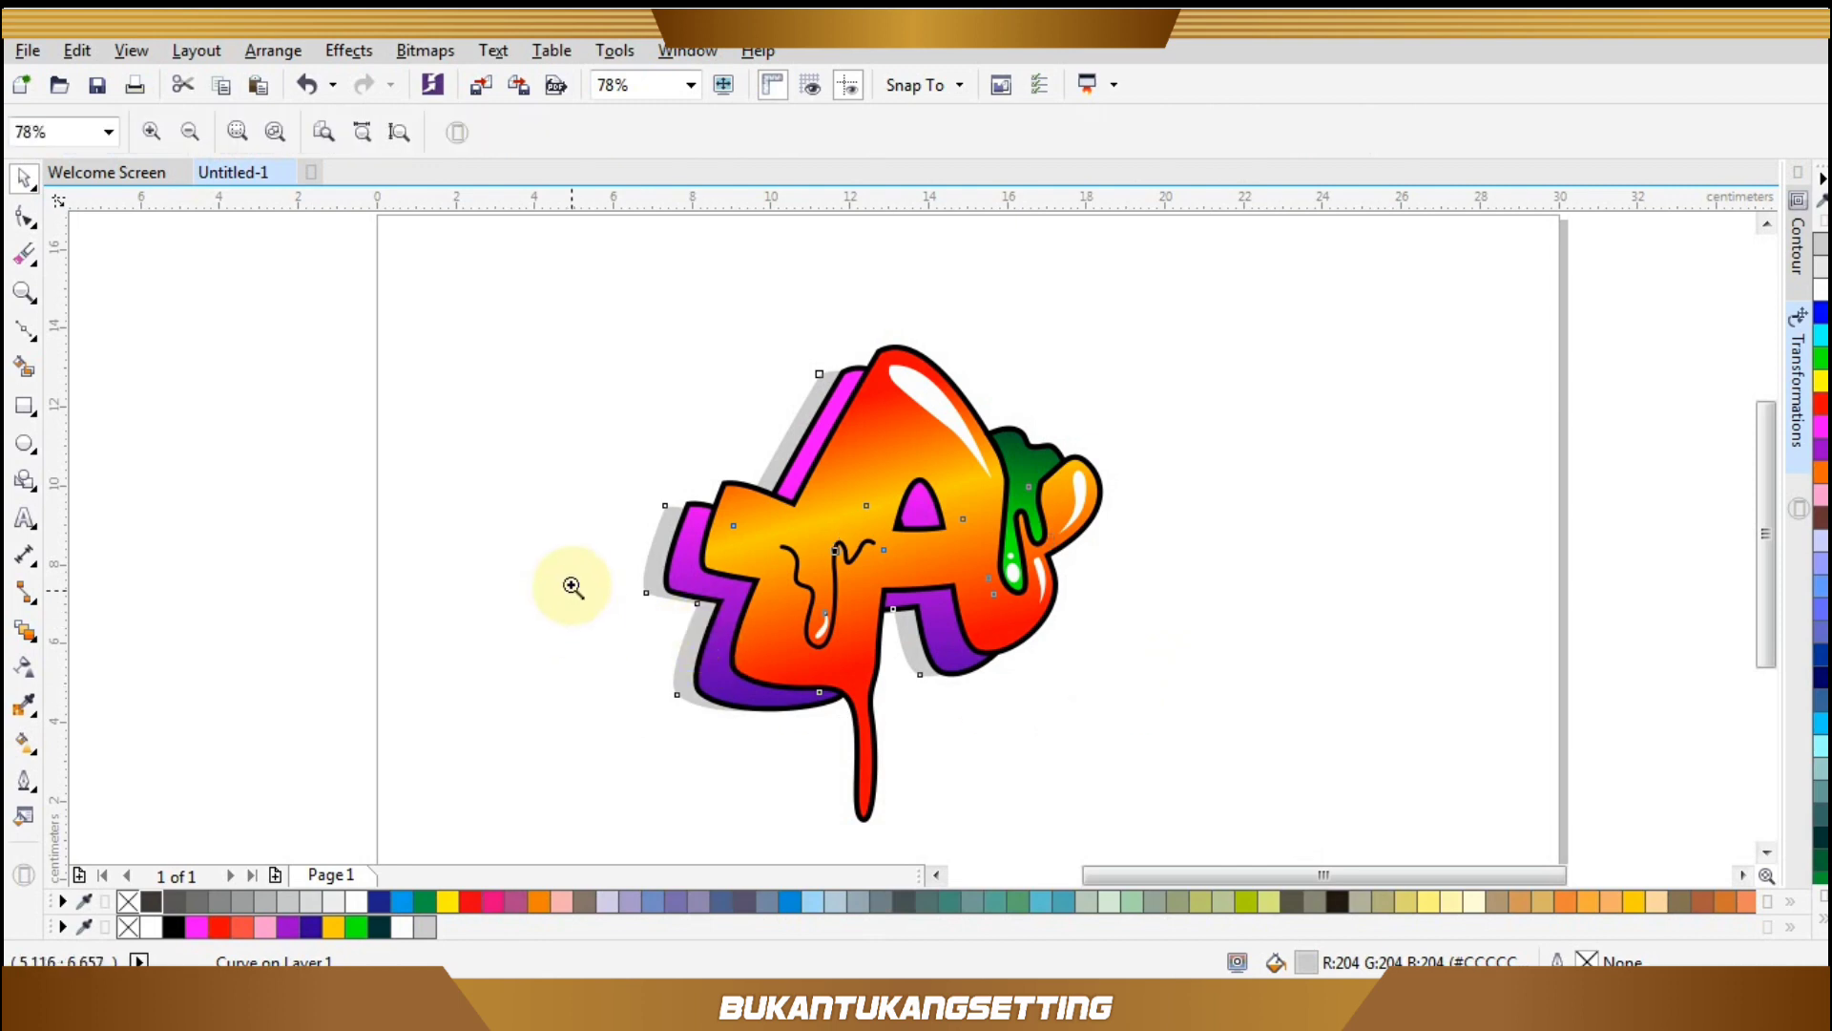
drag(572, 584, 838, 791)
drag(880, 551, 848, 572)
key(ctrl+z)
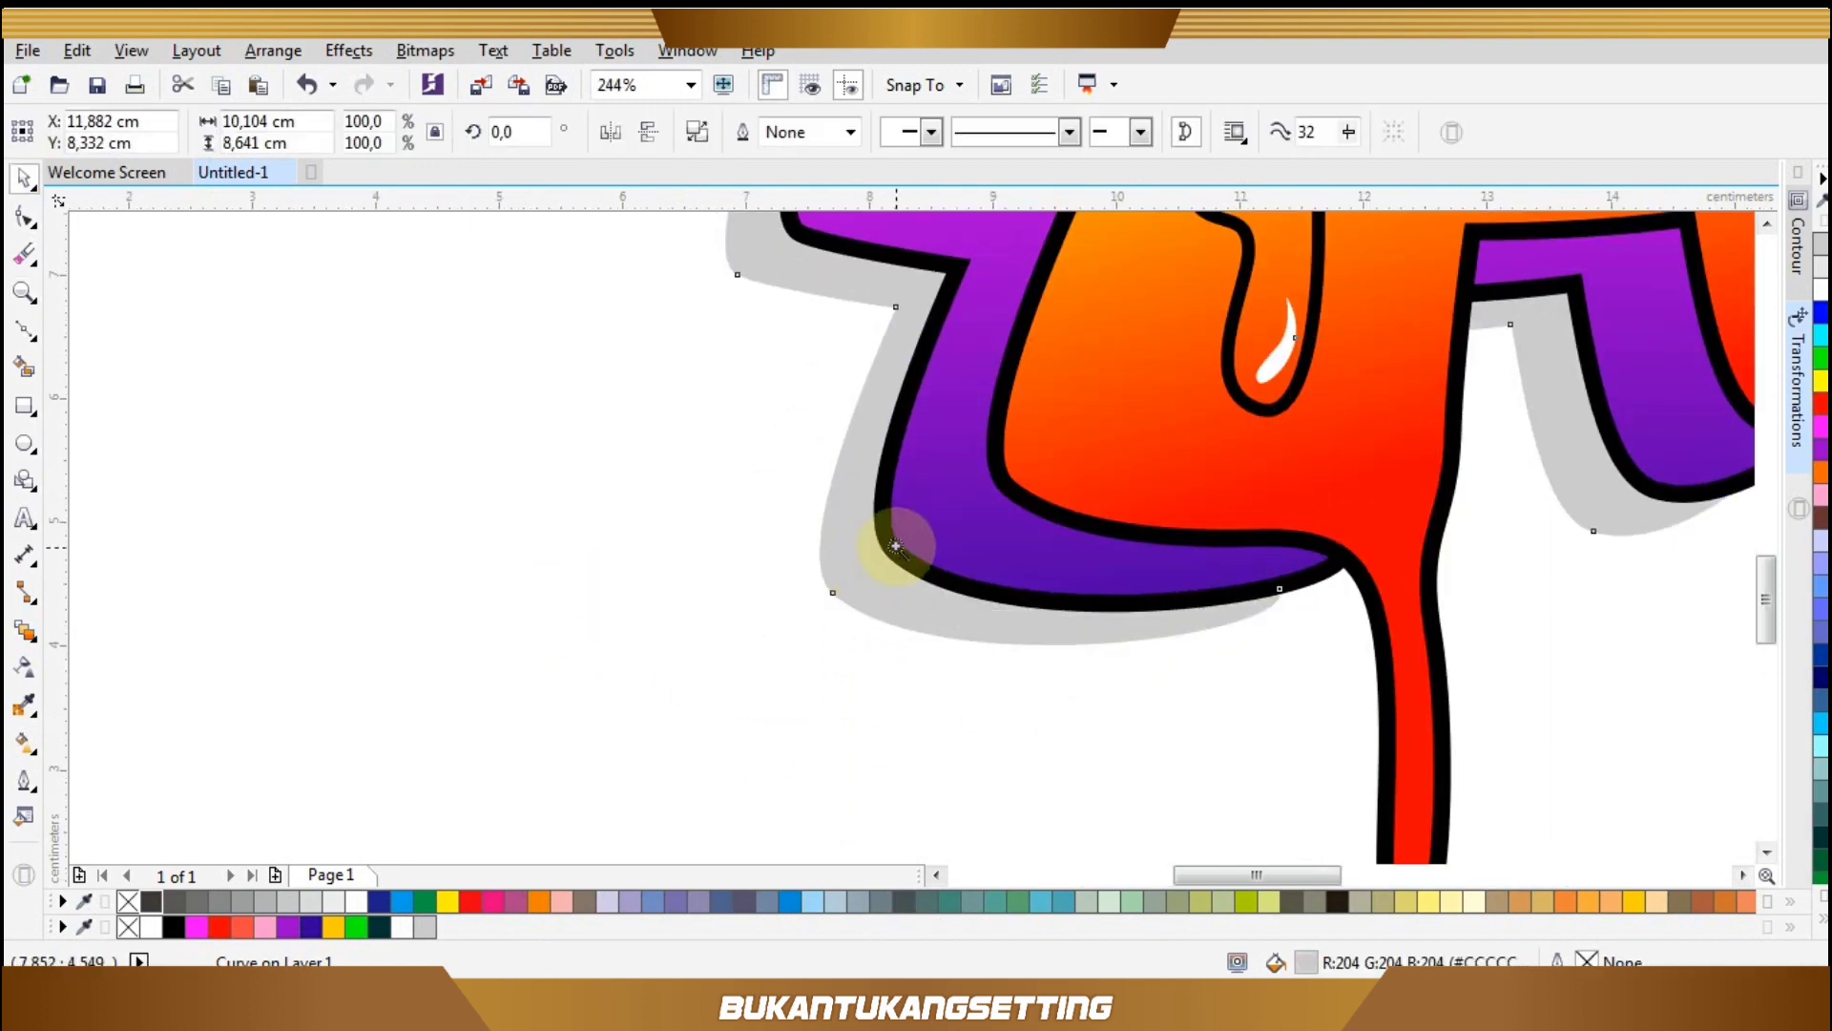
Rotate the entire artwork slightly clockwise to about 354.6 degrees.
key(F3)
key(ctrl+a)
click(1057, 491)
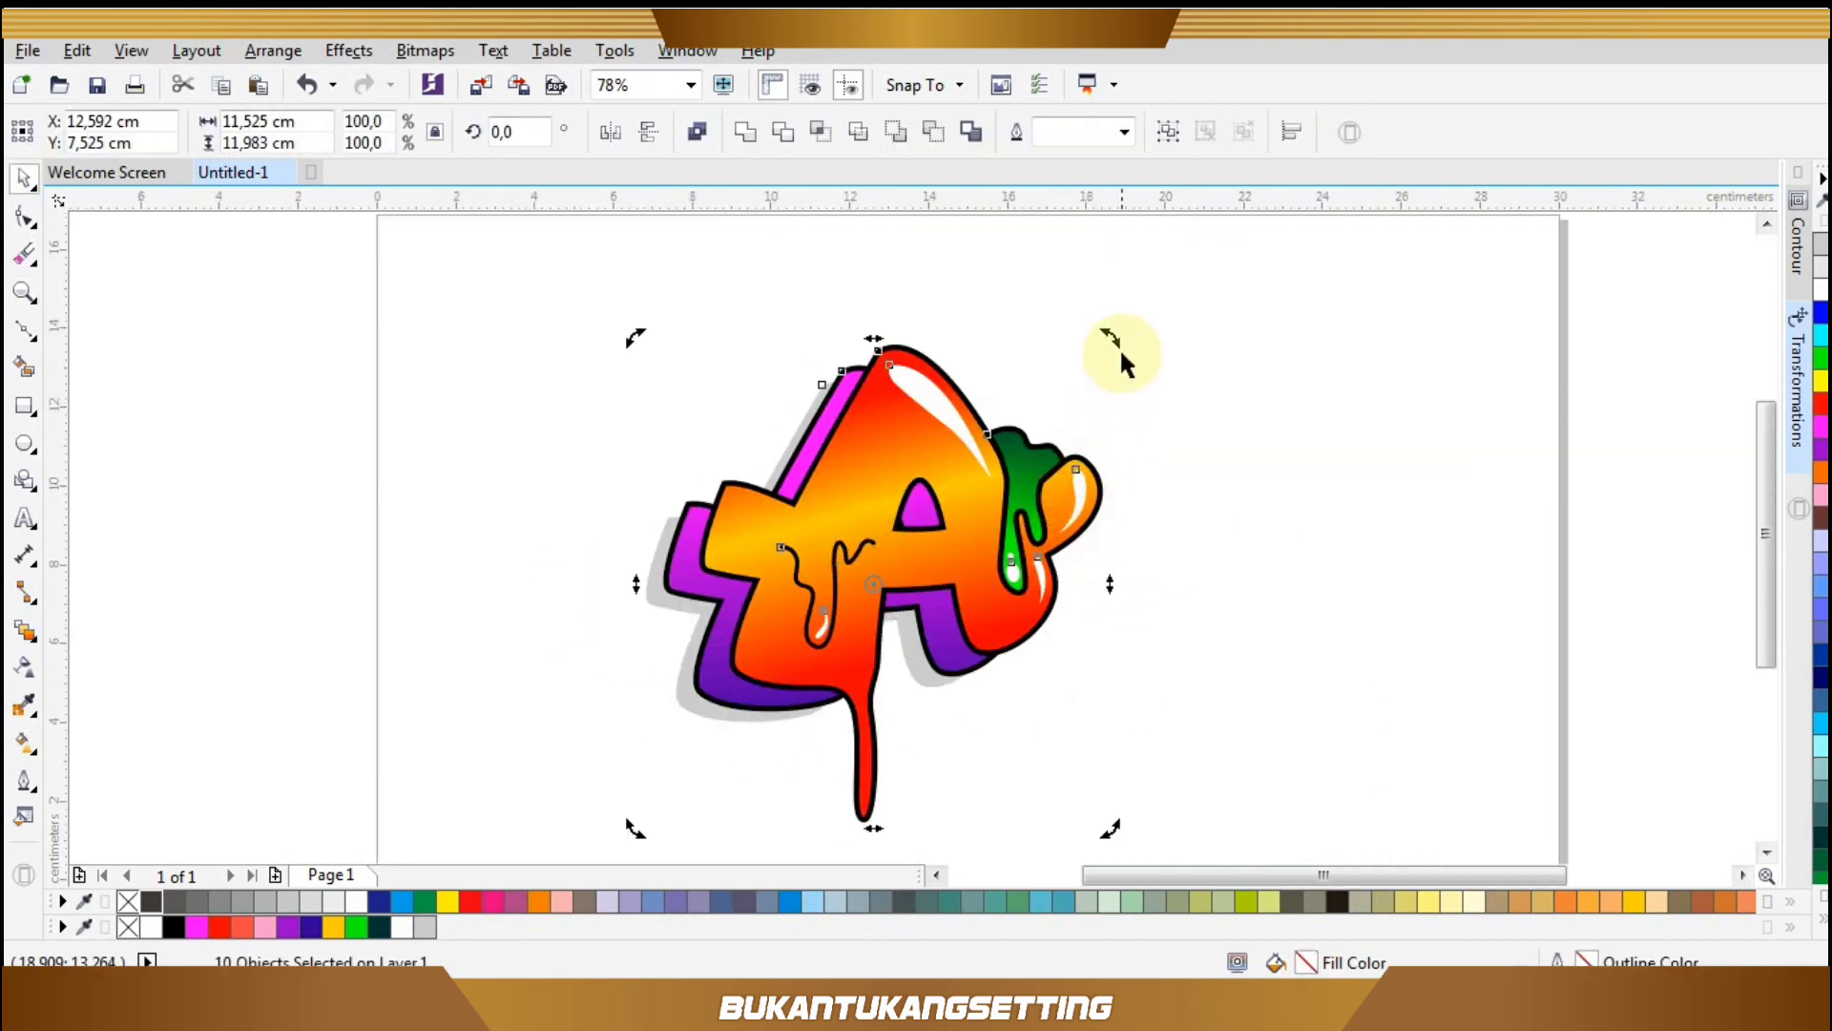
mouse_move(1129, 355)
mouse_down()
mouse_move(1157, 372)
mouse_move(1139, 357)
mouse_up()
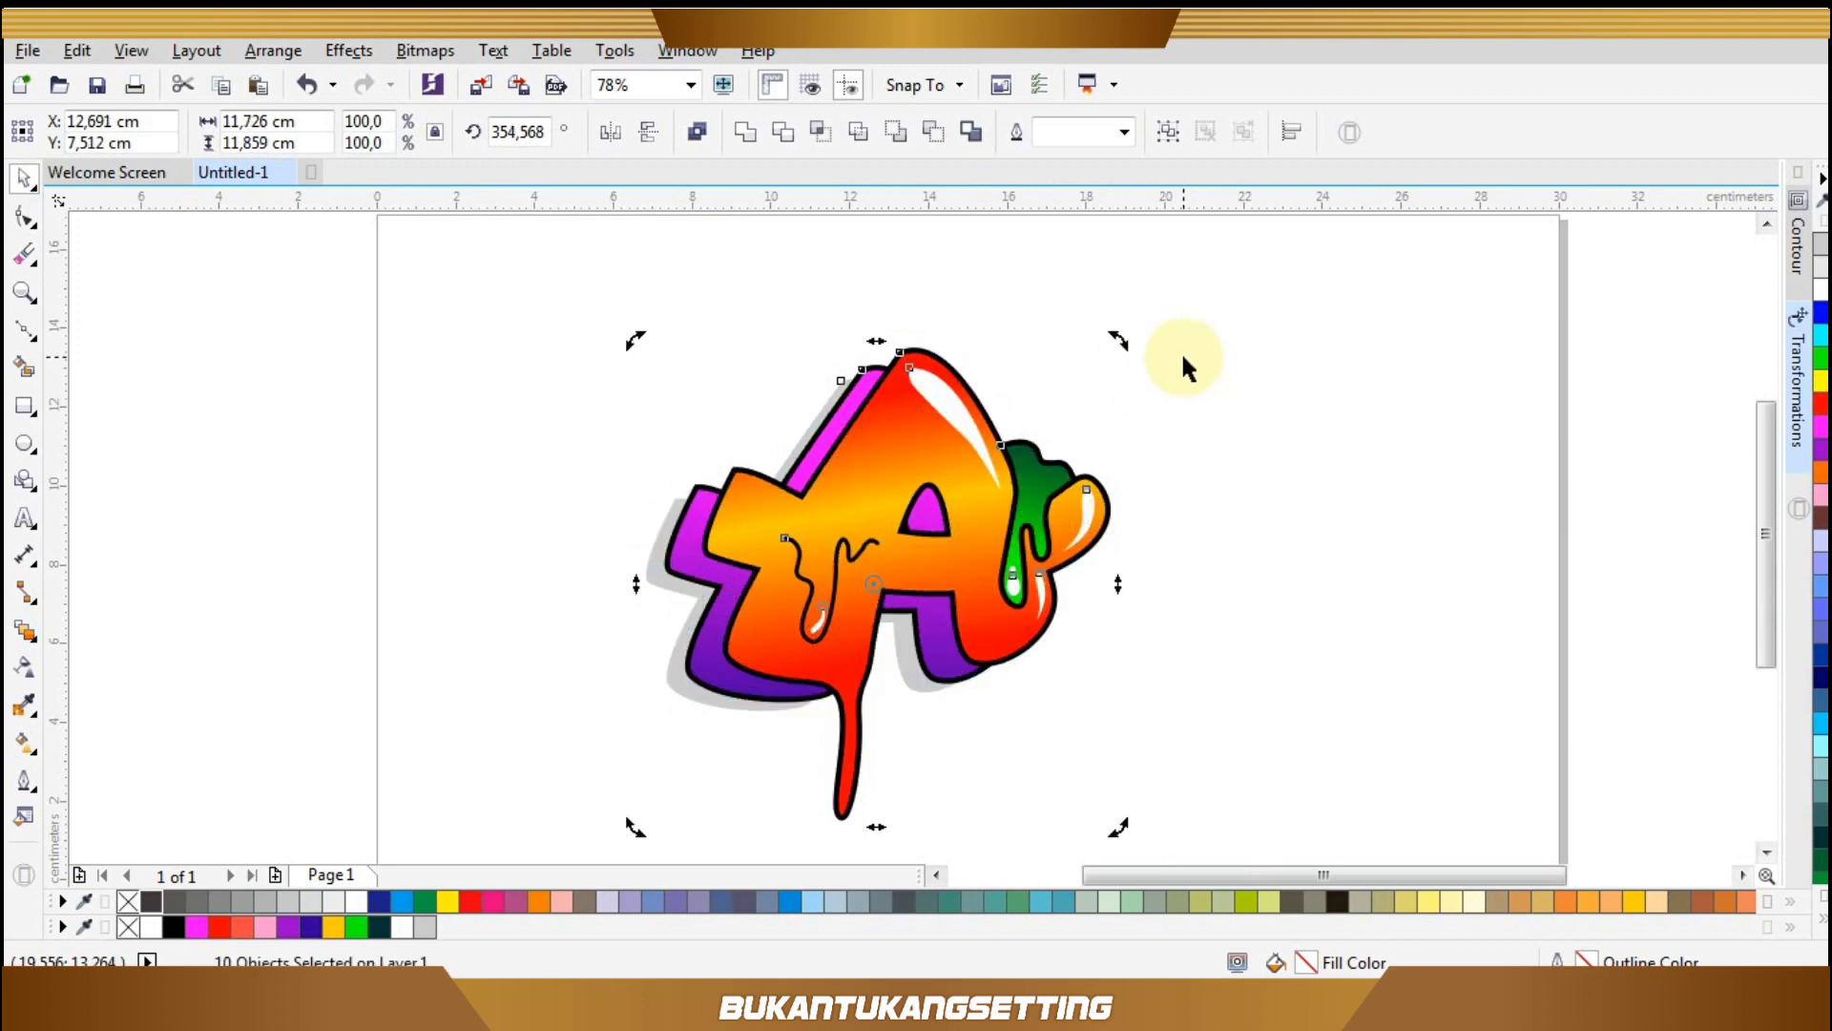
click(1192, 357)
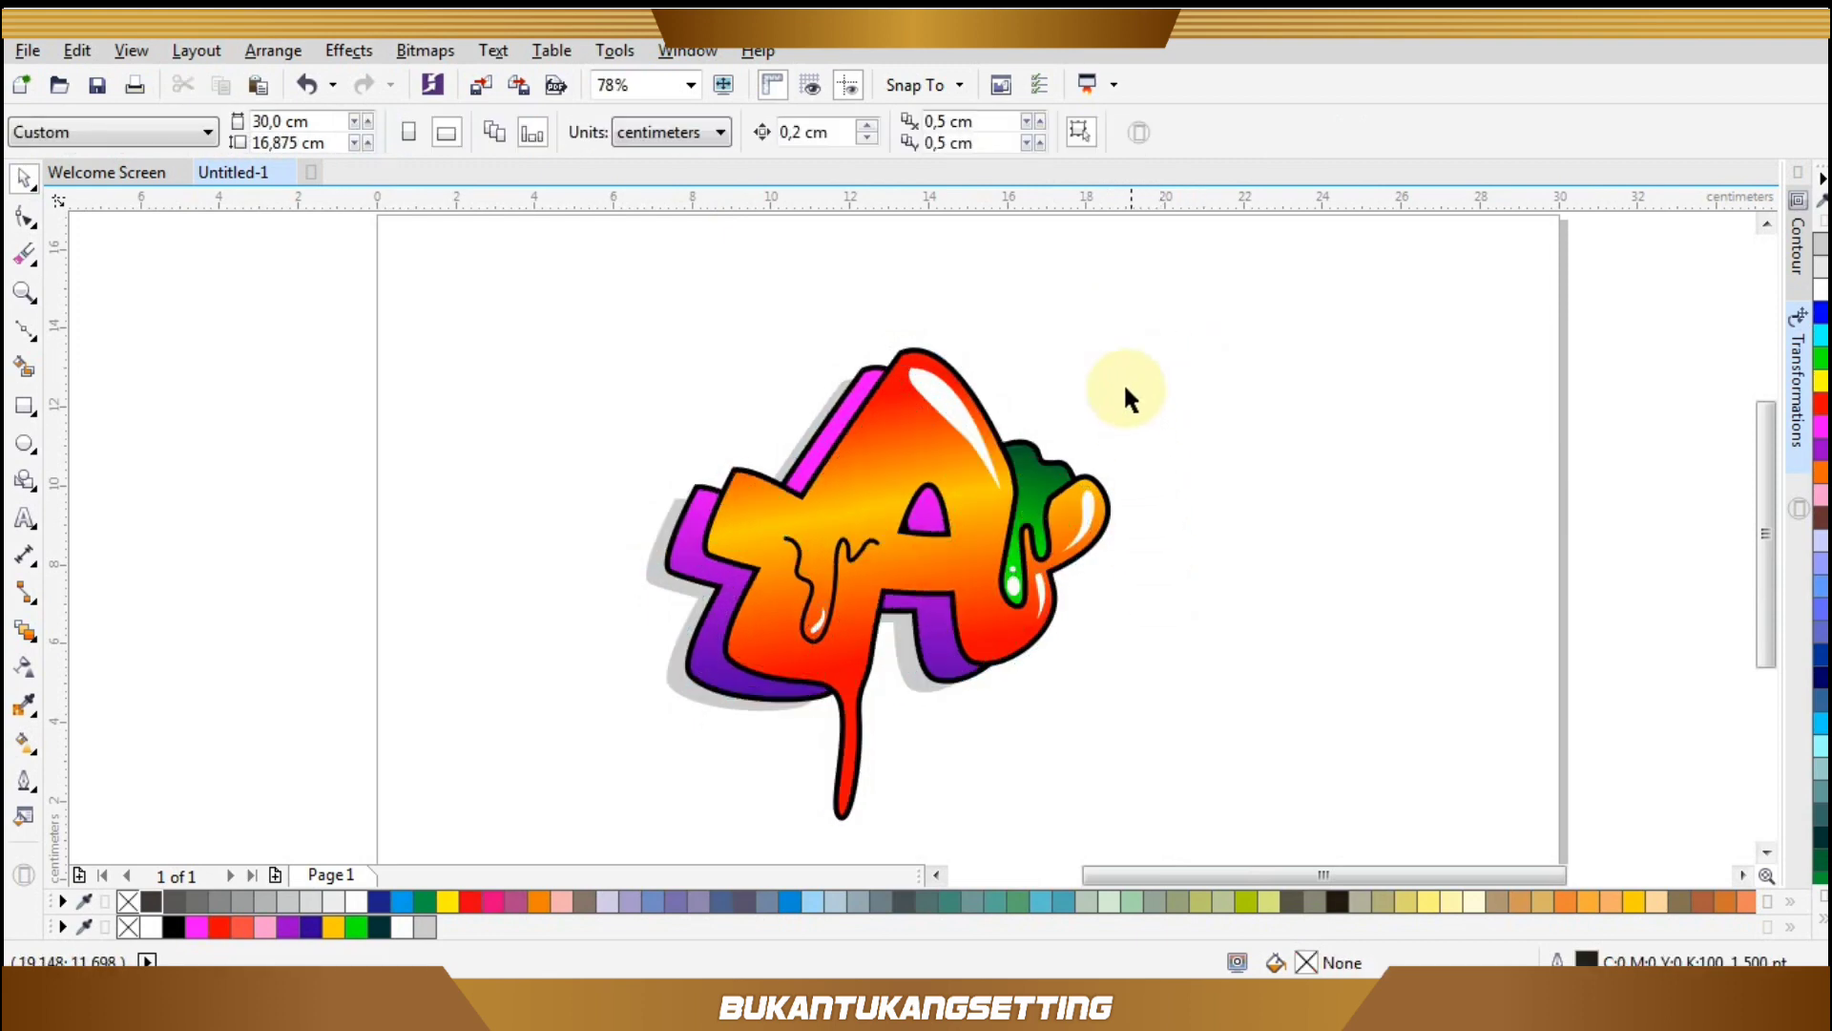
Draw a small upright teardrop splash just above the green drip, with its point toward the letter.
key(z)
drag(990, 366, 1090, 454)
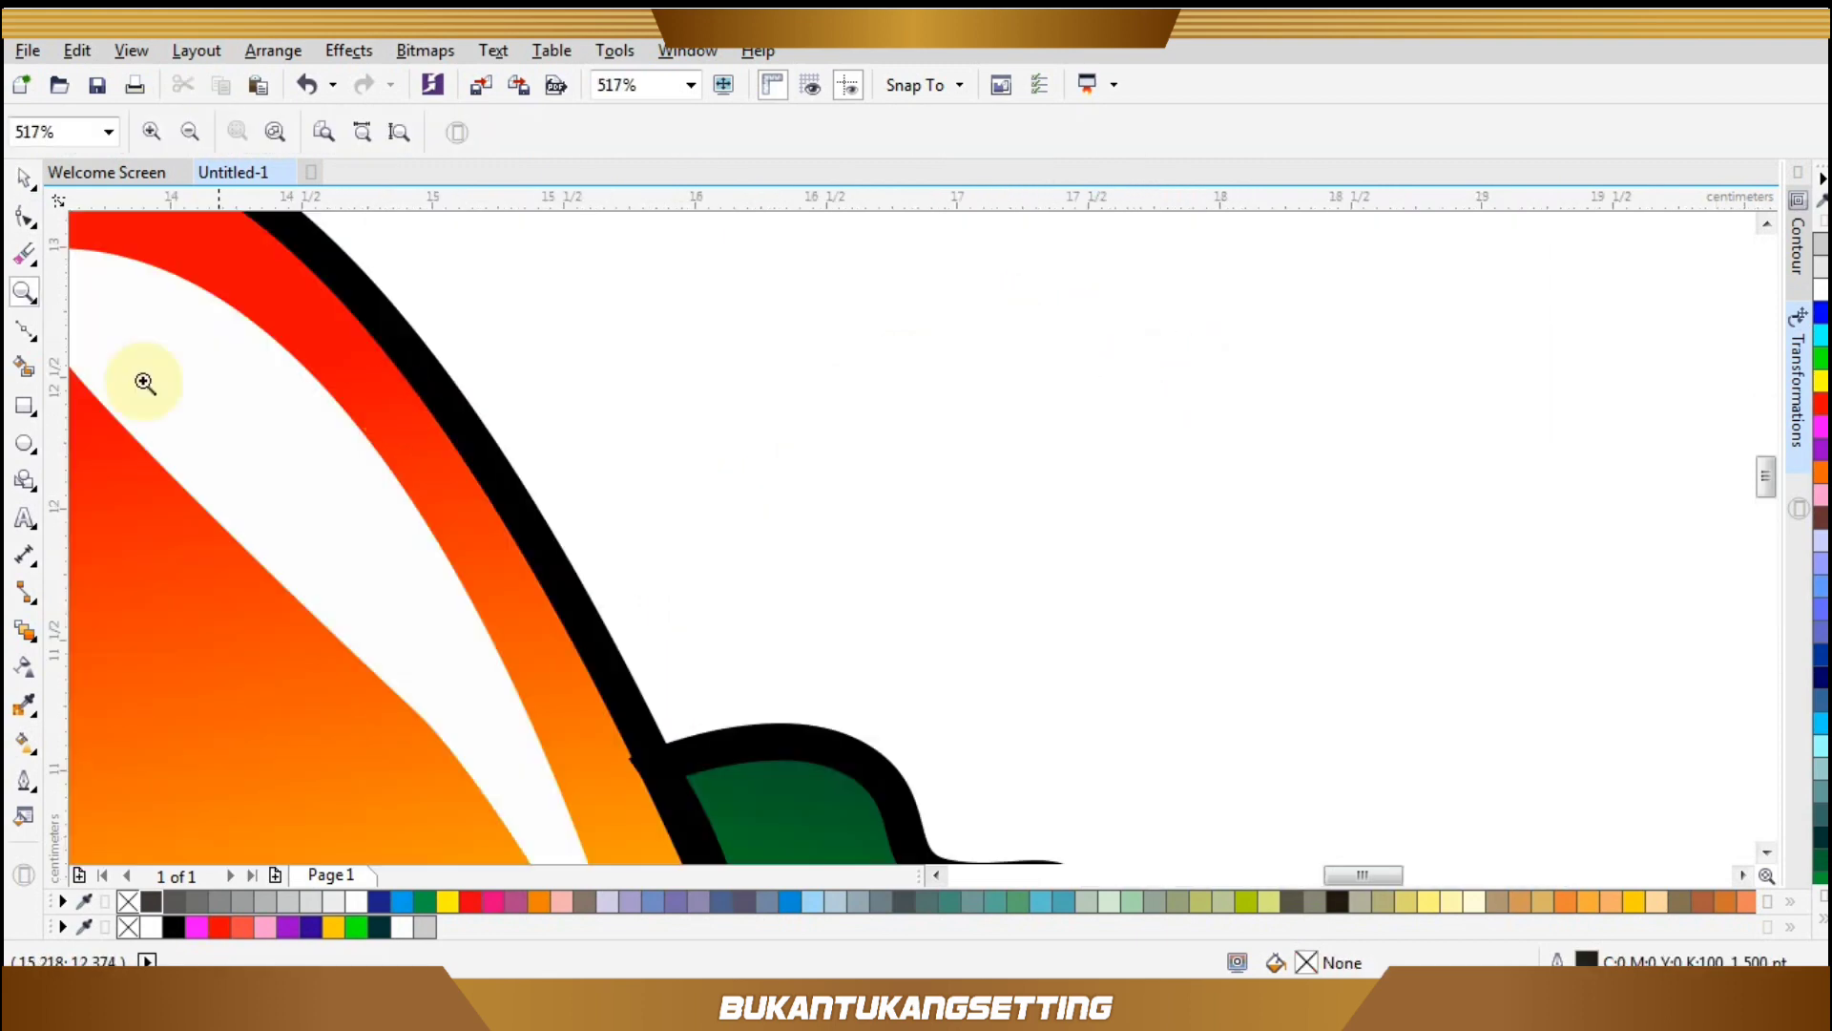
click(25, 329)
click(705, 642)
drag(743, 516, 802, 526)
click(705, 643)
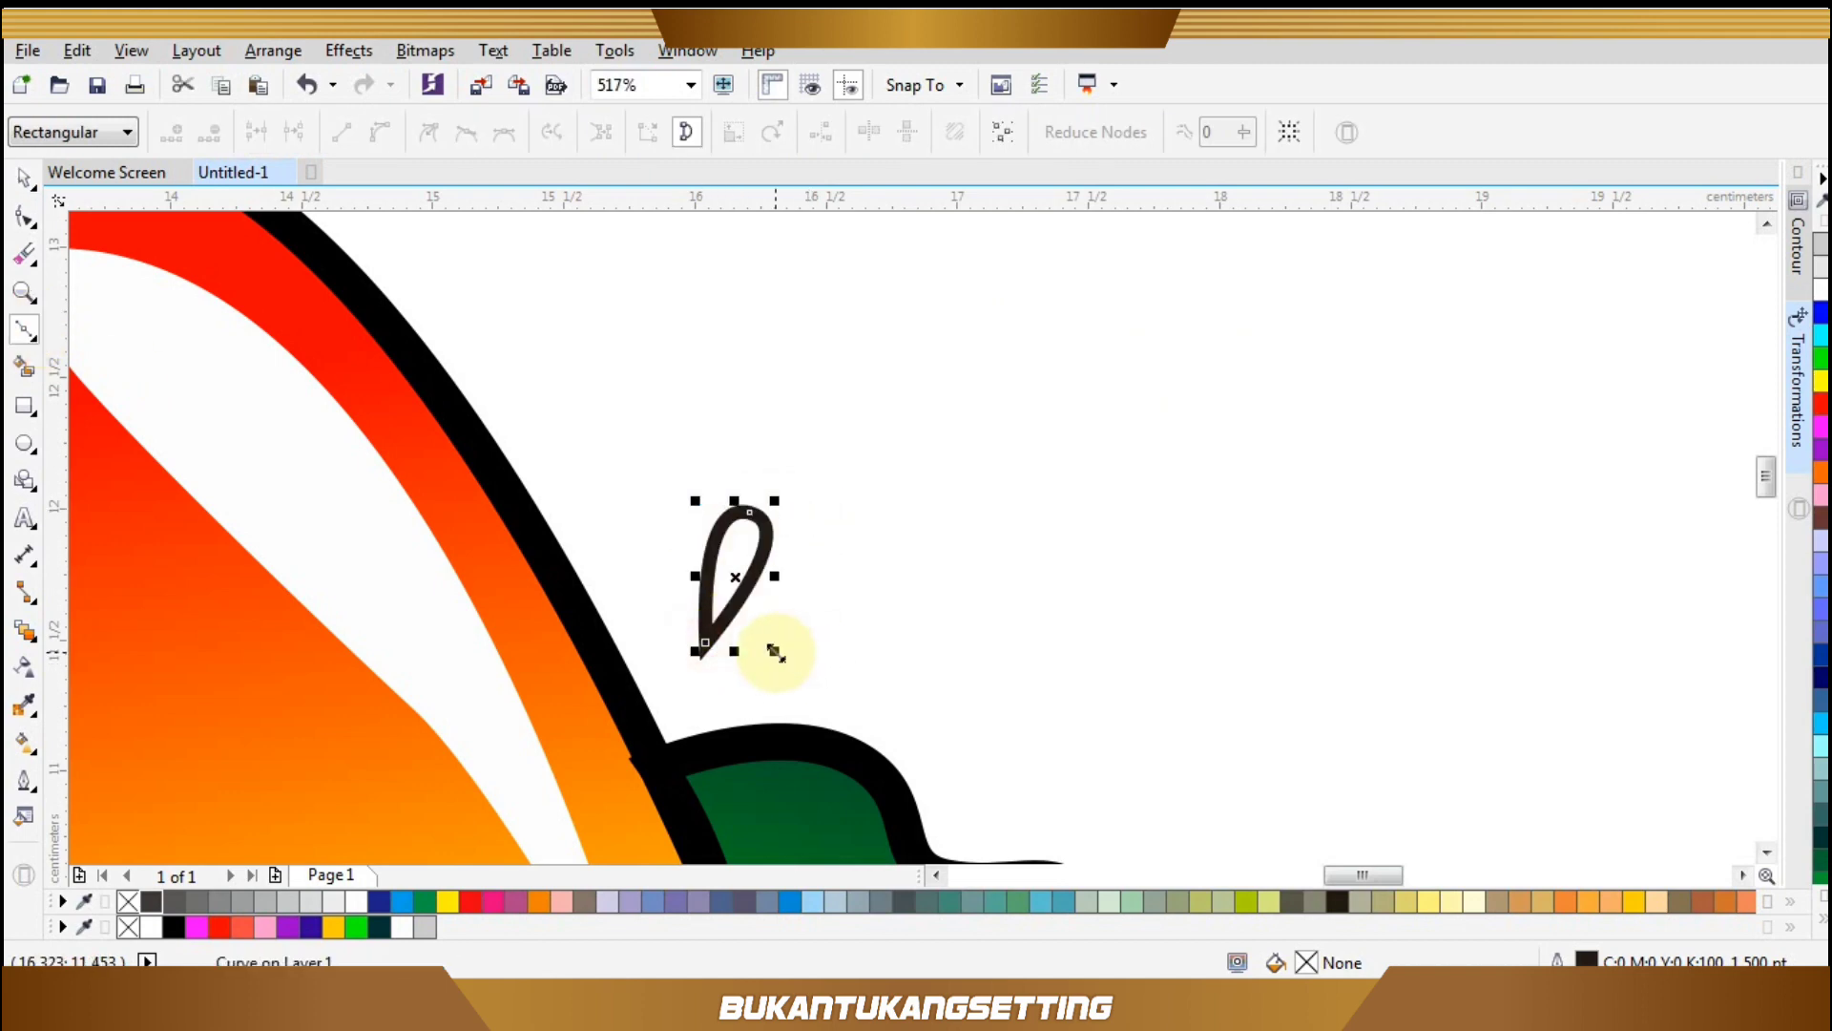
Draw a longer, nearly horizontal teardrop splash beside the first one, with its point toward the letter.
drag(930, 631, 994, 677)
key(space)
key(space)
click(765, 660)
drag(1011, 597, 1056, 671)
click(765, 660)
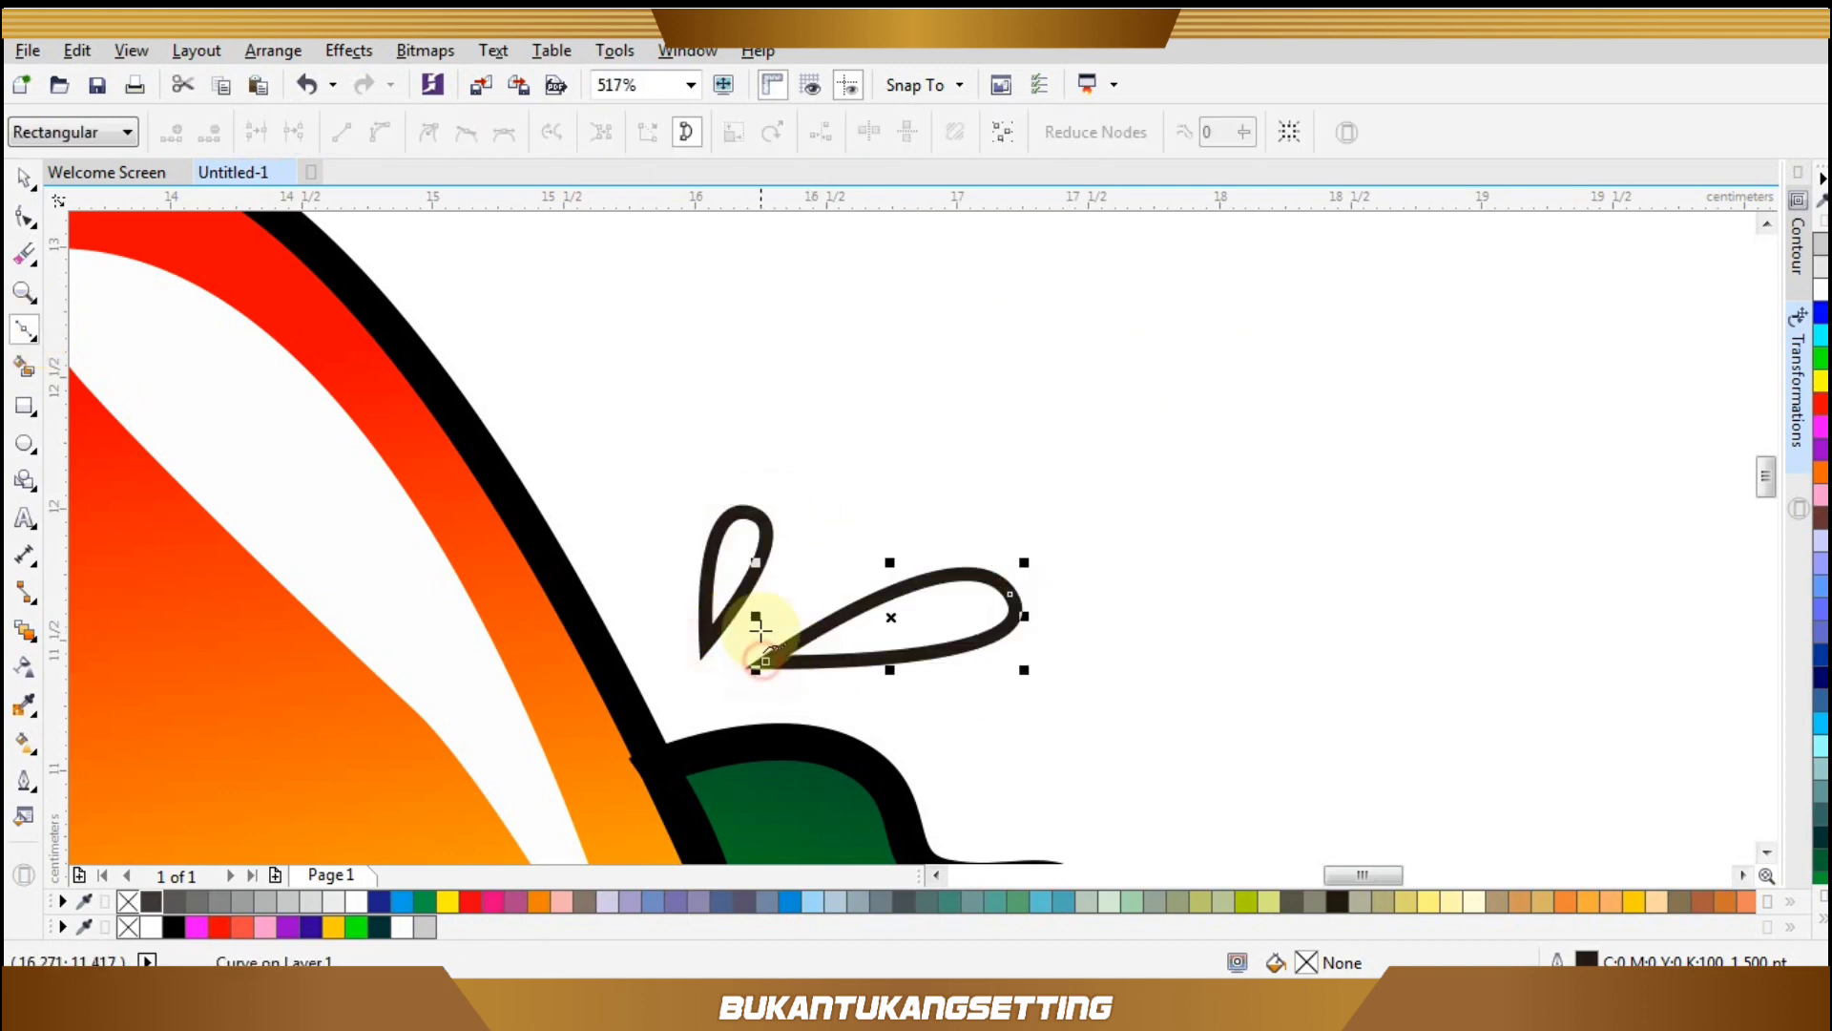
Fill both teardrop splashes with black and leave them without an outline.
key(space)
shift+click(762, 555)
click(174, 926)
key(F3)
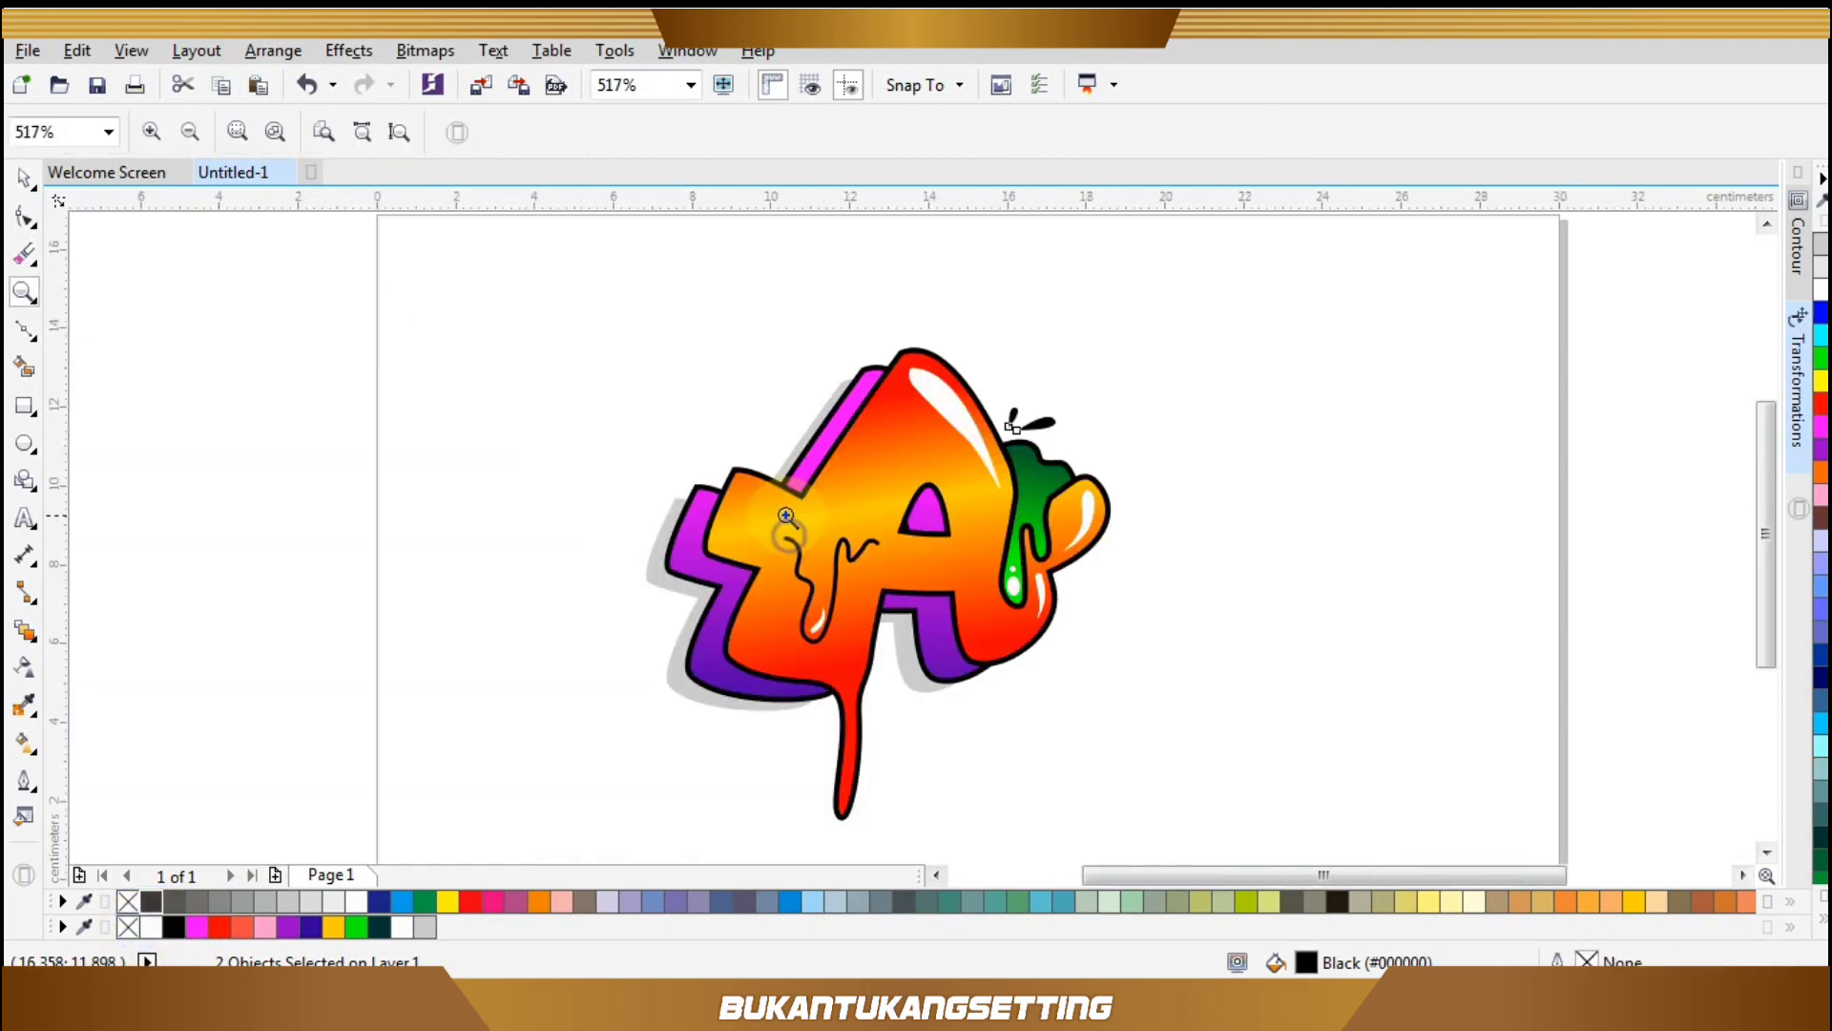
click(1107, 437)
Draw a straight diagonal line about 4.98 cm wide and 7.63 cm high beside the letter and set its outline to 2 pt.
key(F2)
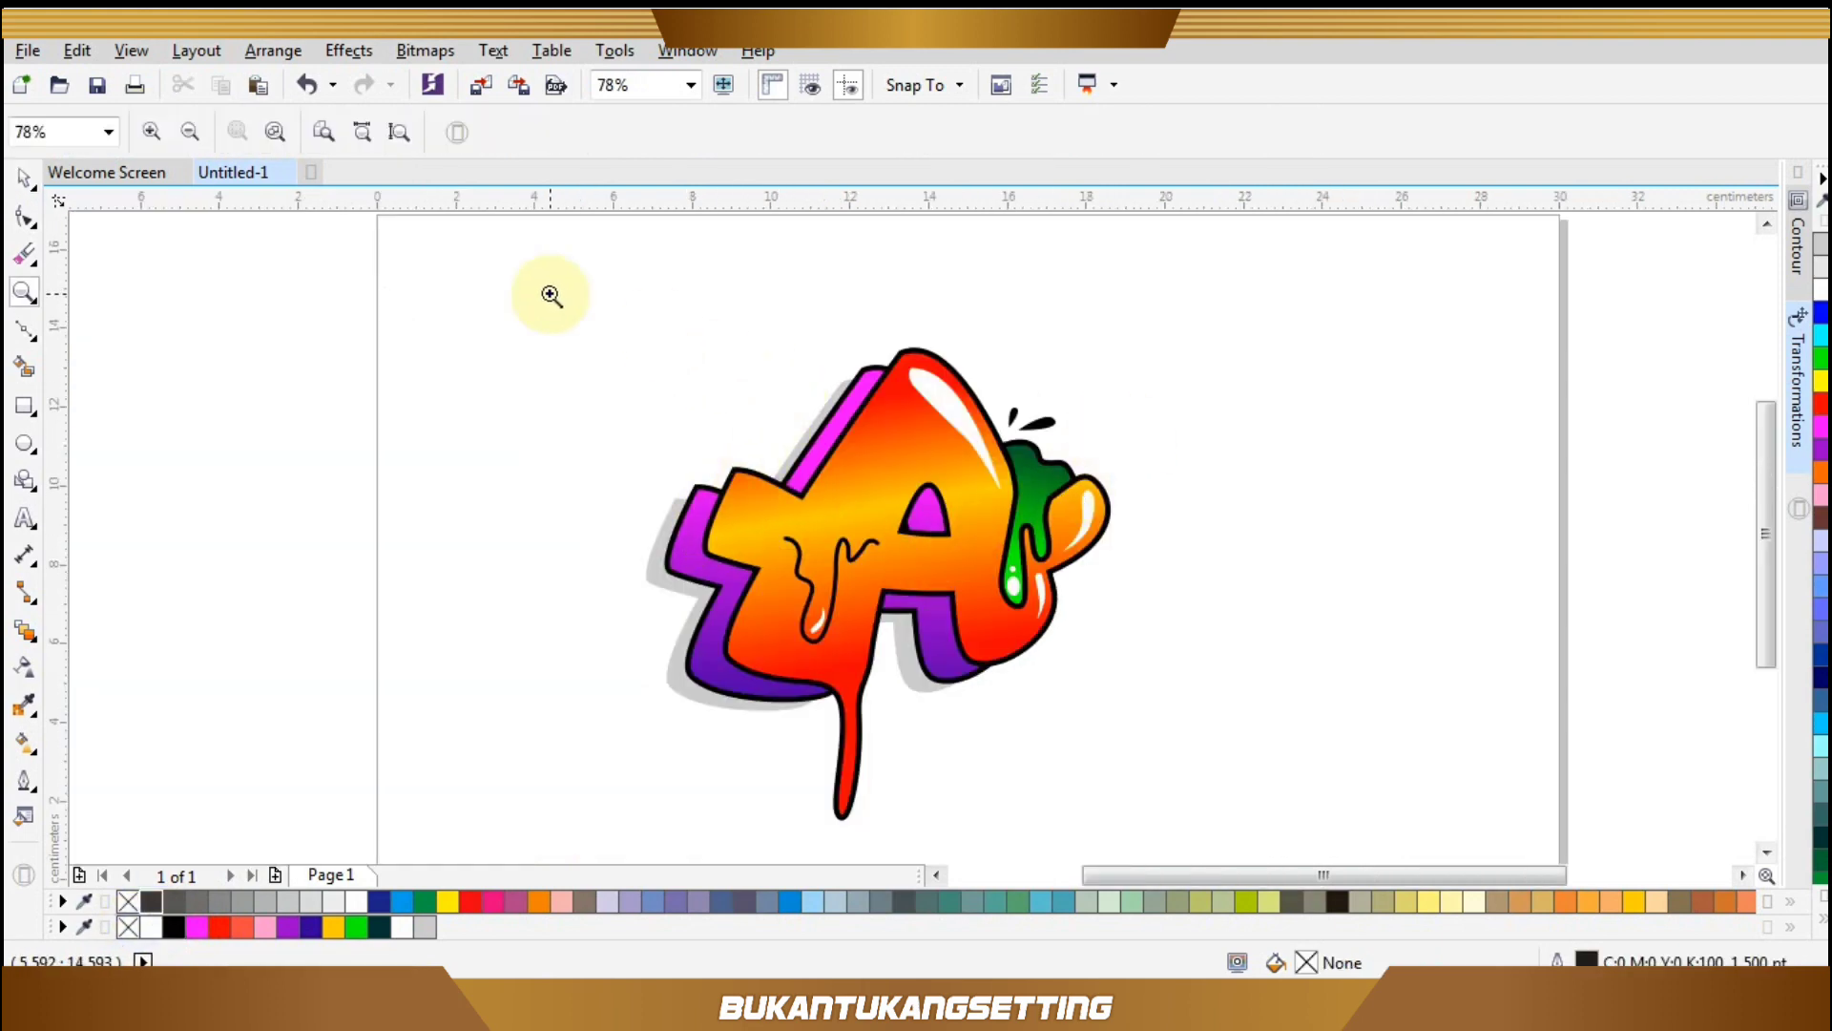
drag(551, 293, 1308, 799)
click(31, 329)
click(1104, 271)
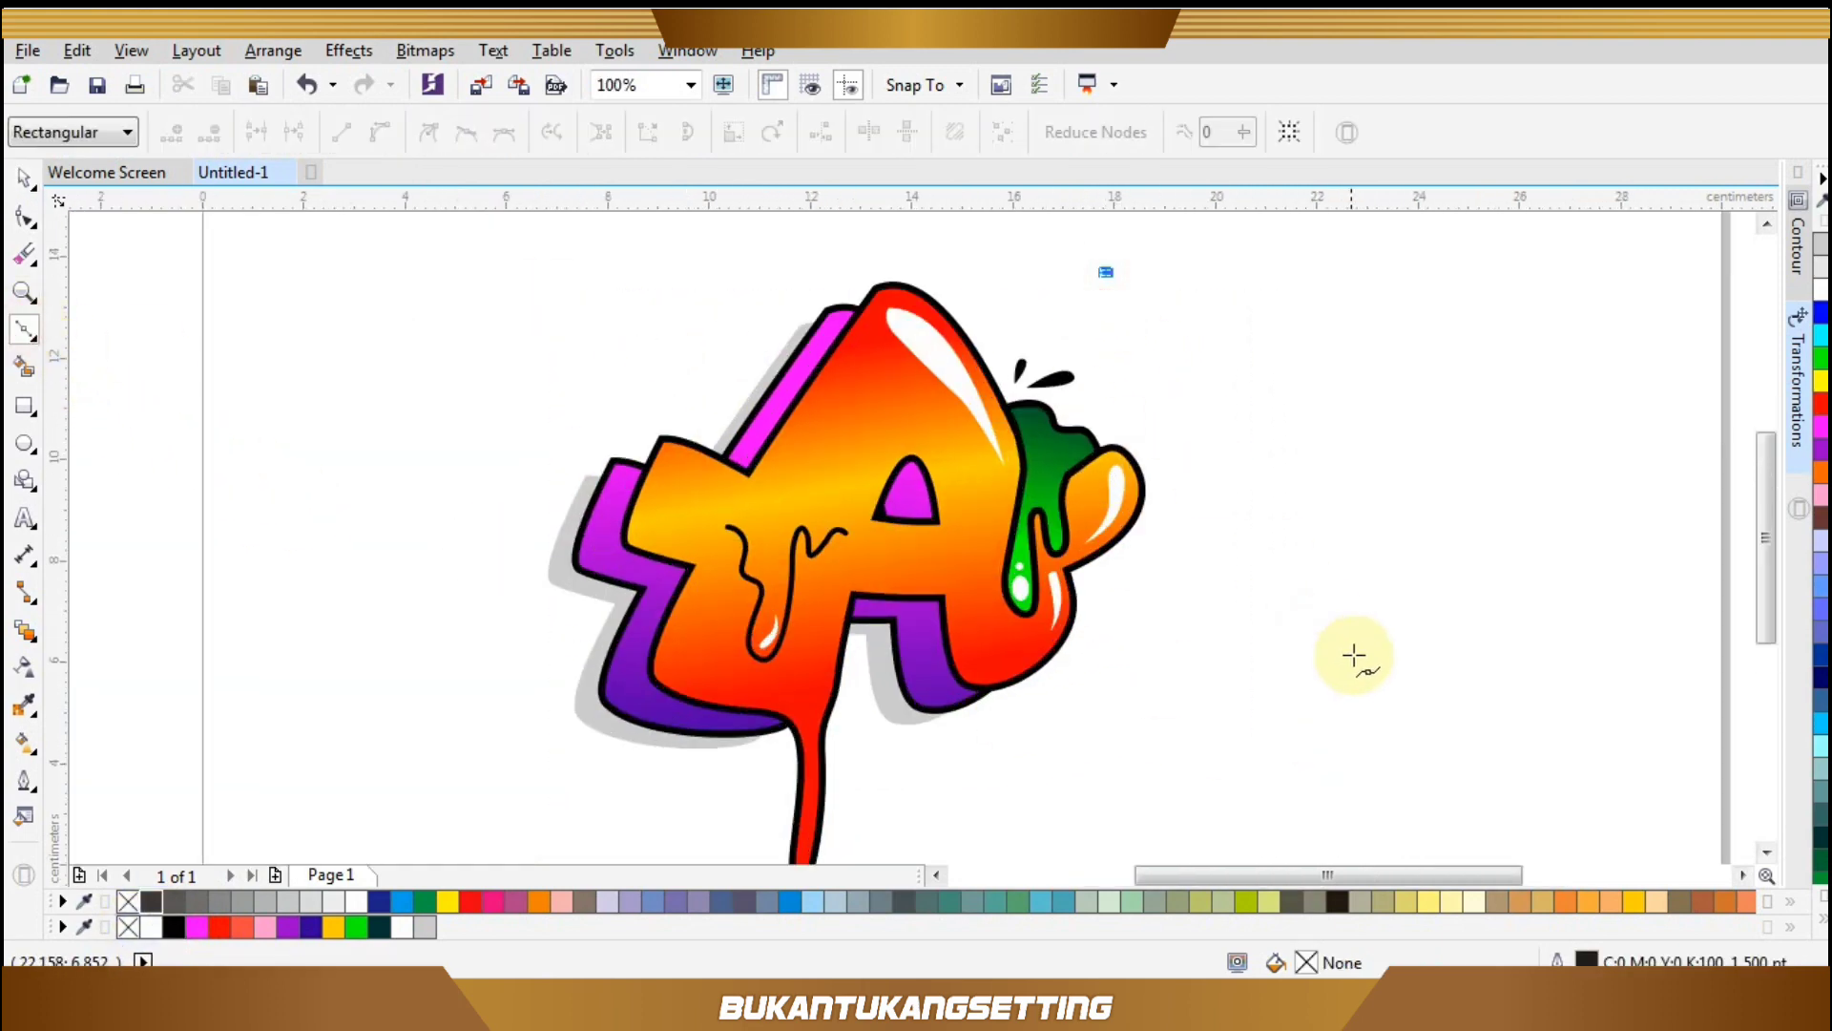
click(1359, 659)
click(851, 135)
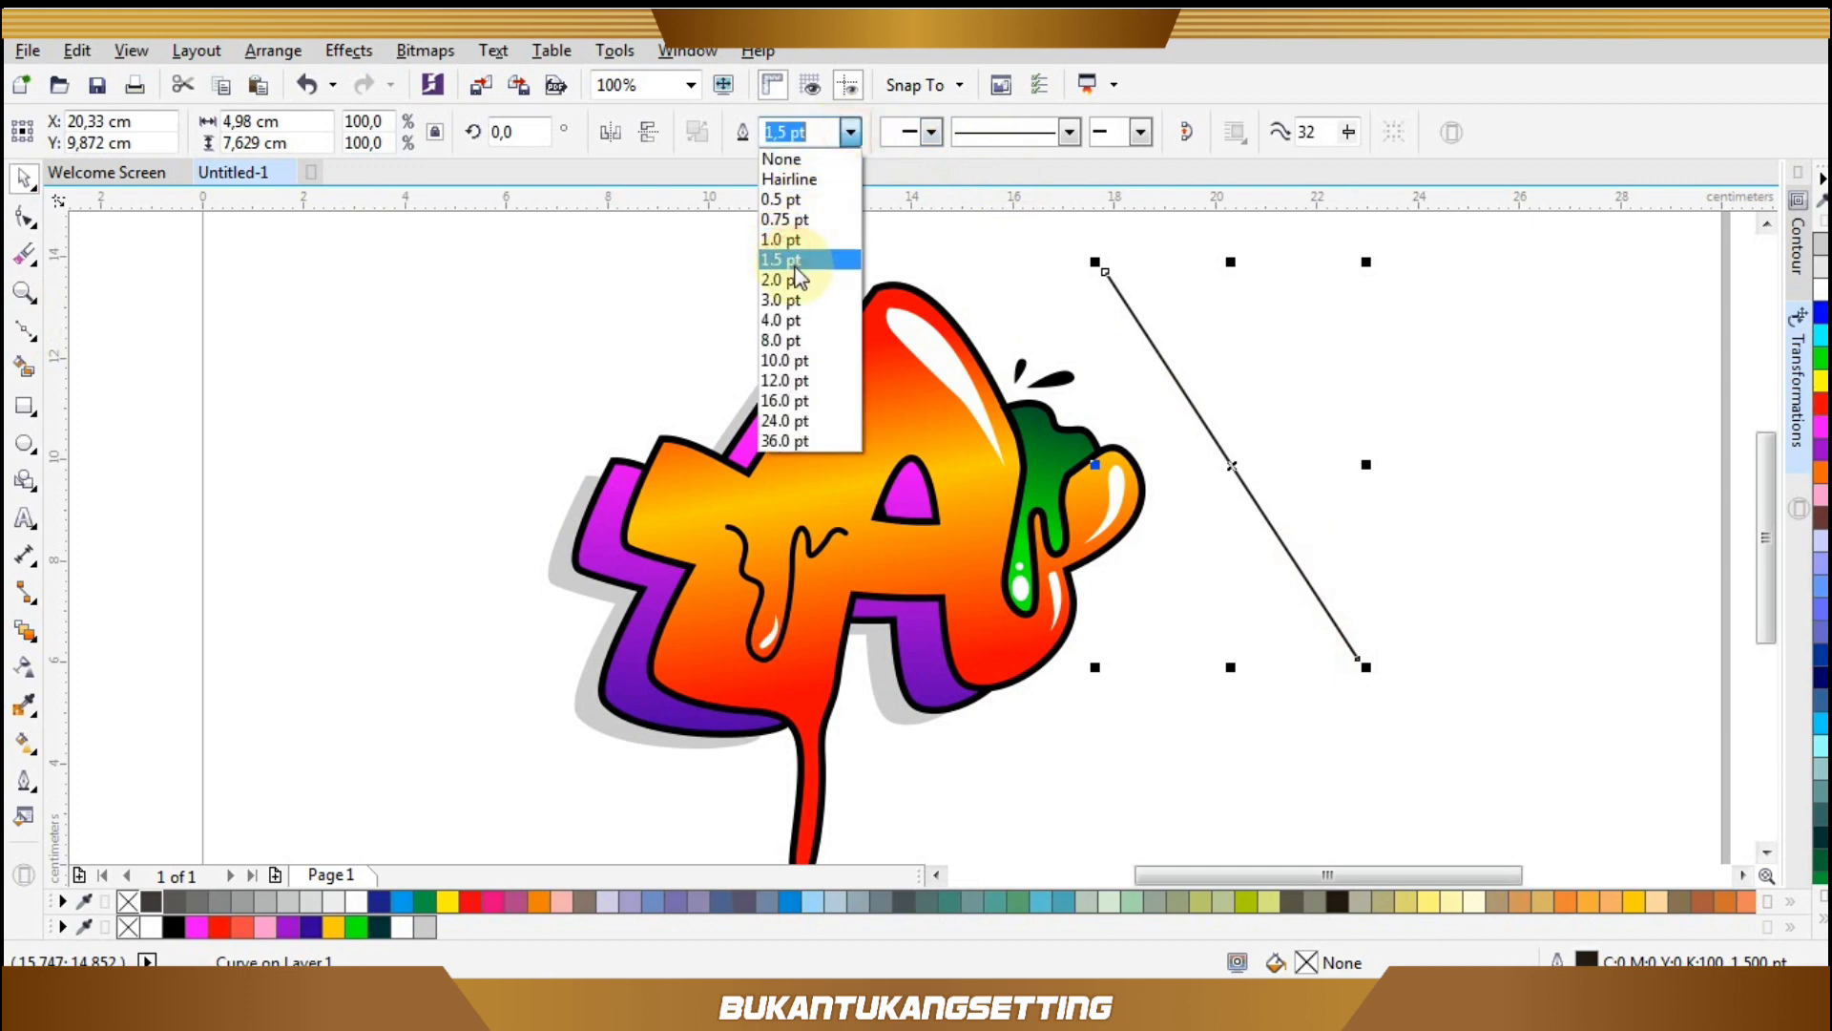
click(781, 279)
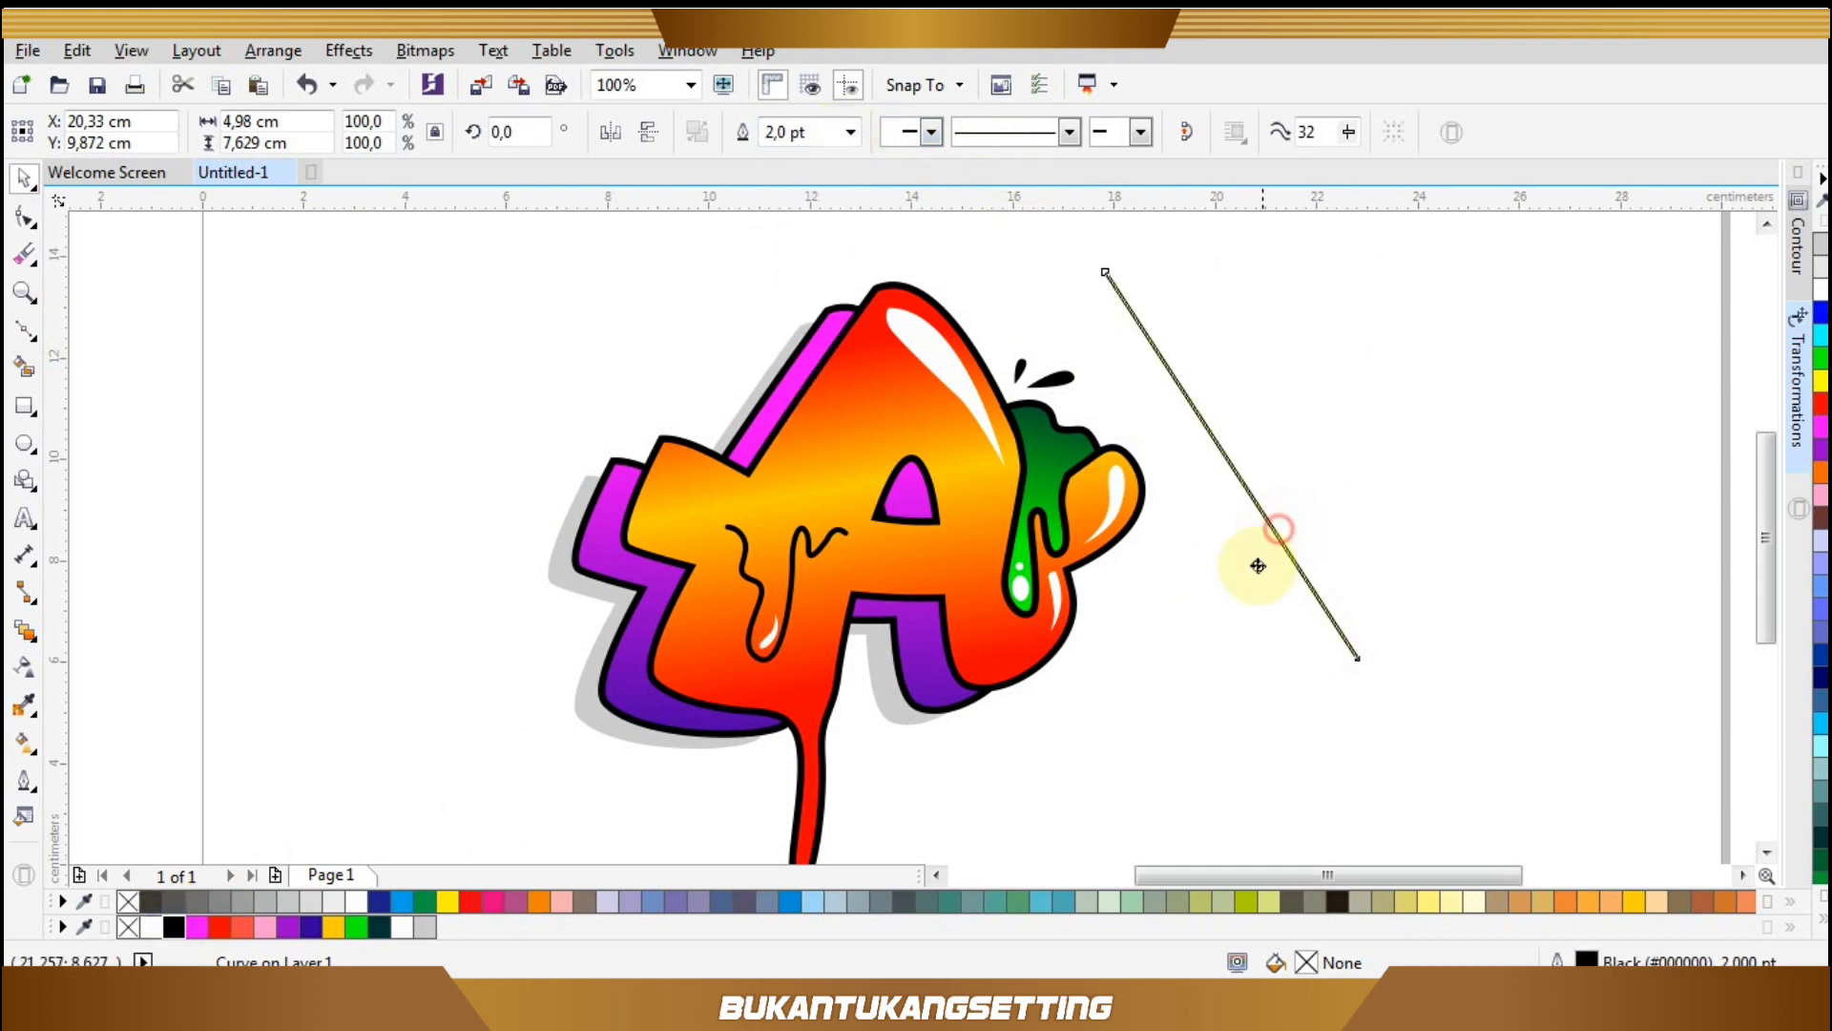
Place a second copy of the diagonal line farther from the letter and blend the two lines with 31 steps.
drag(1258, 566, 1546, 372)
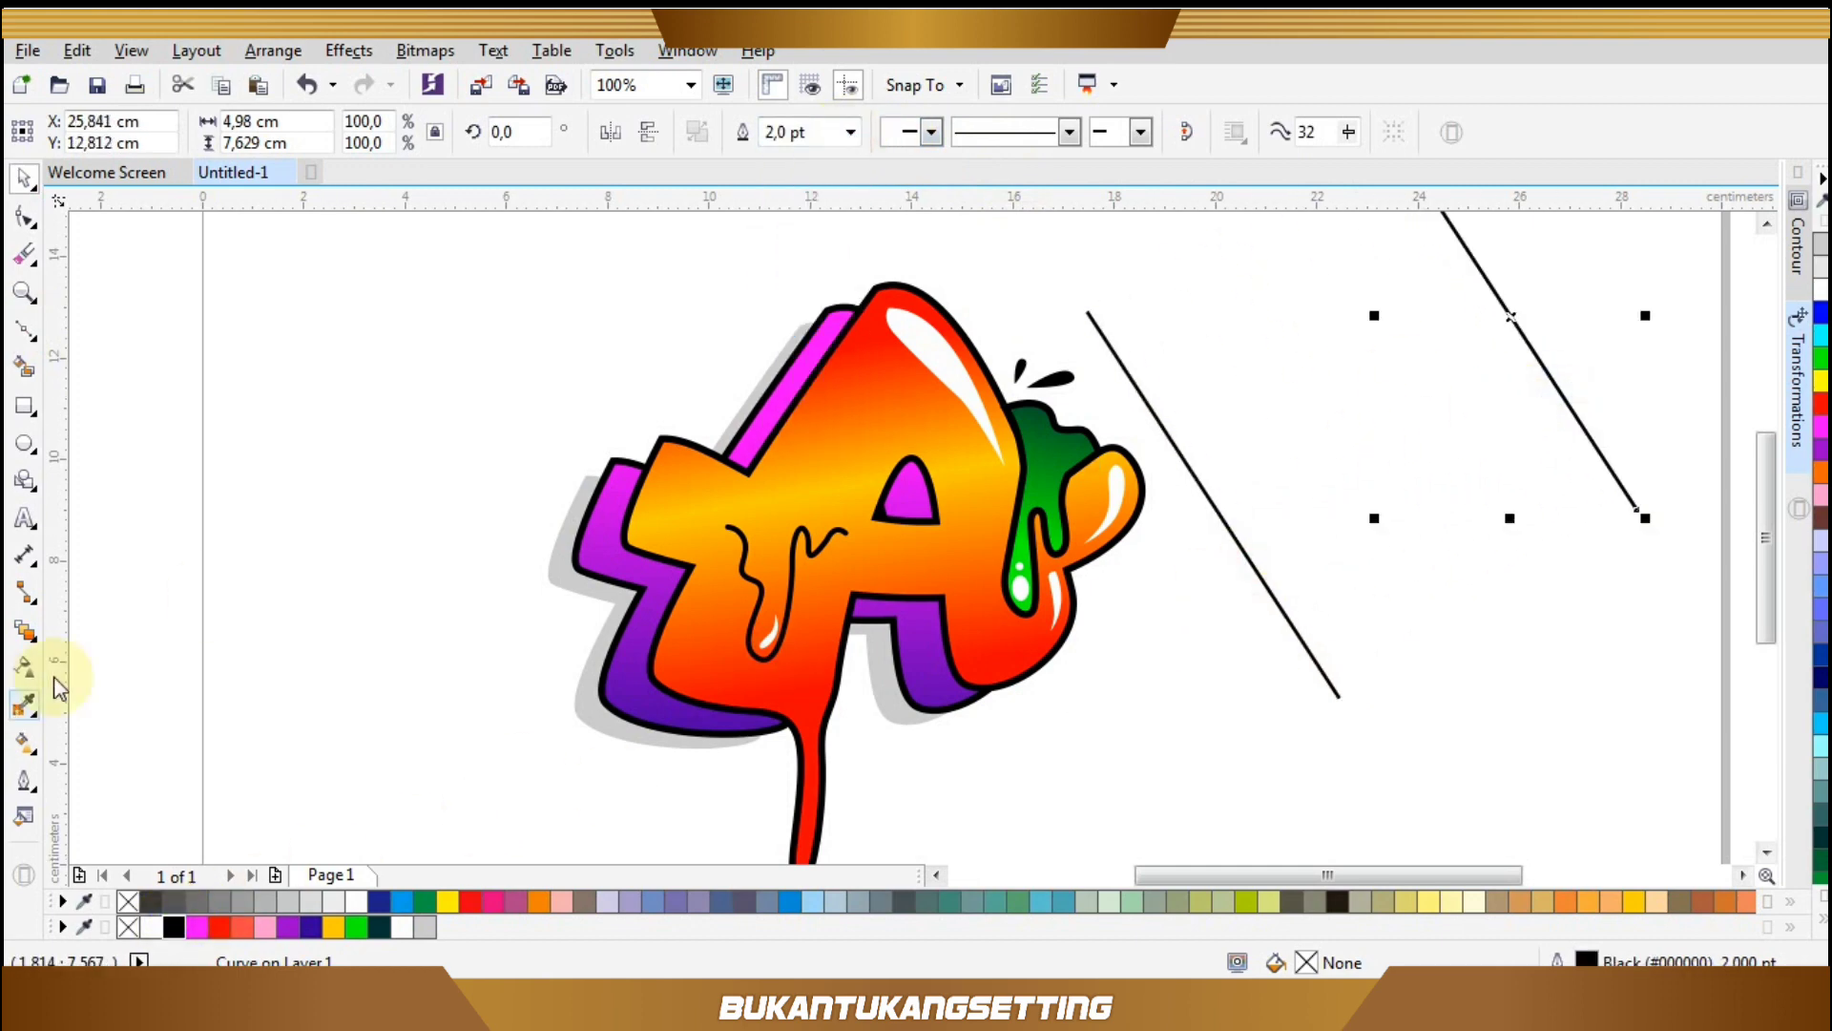
click(25, 632)
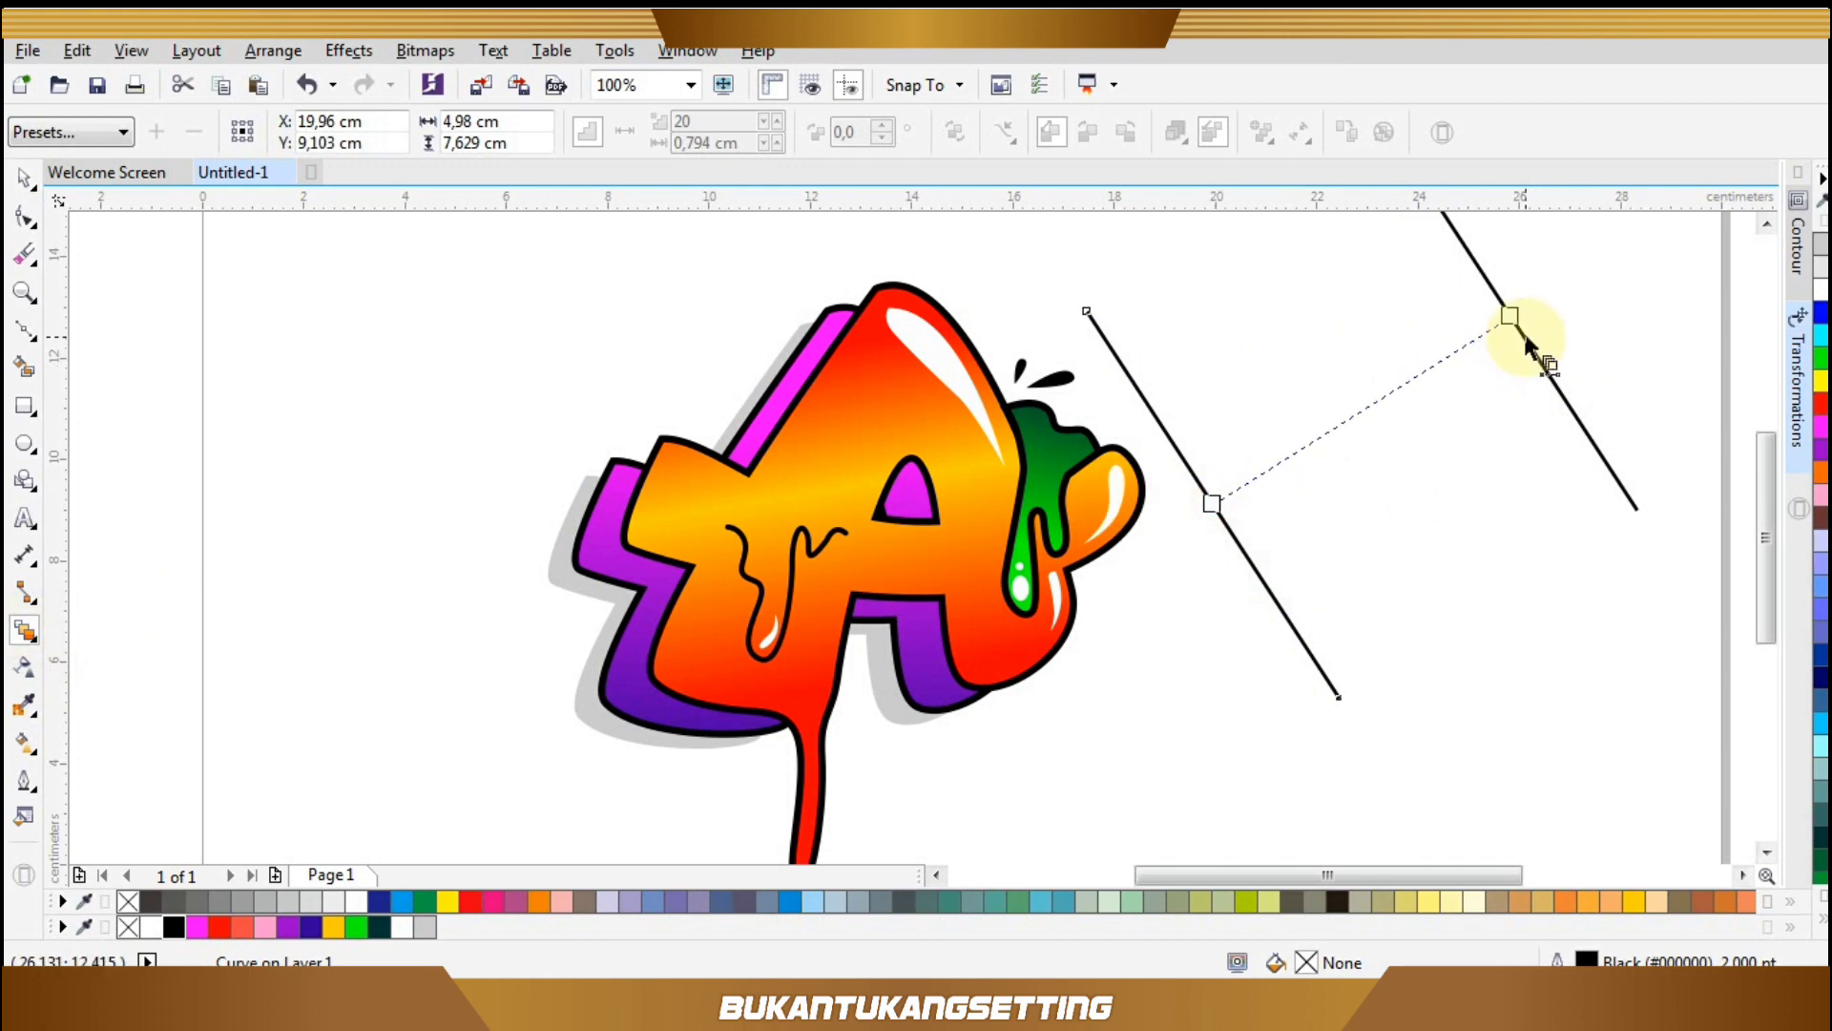
drag(1527, 348, 1527, 348)
click(778, 122)
click(778, 122)
click(778, 122)
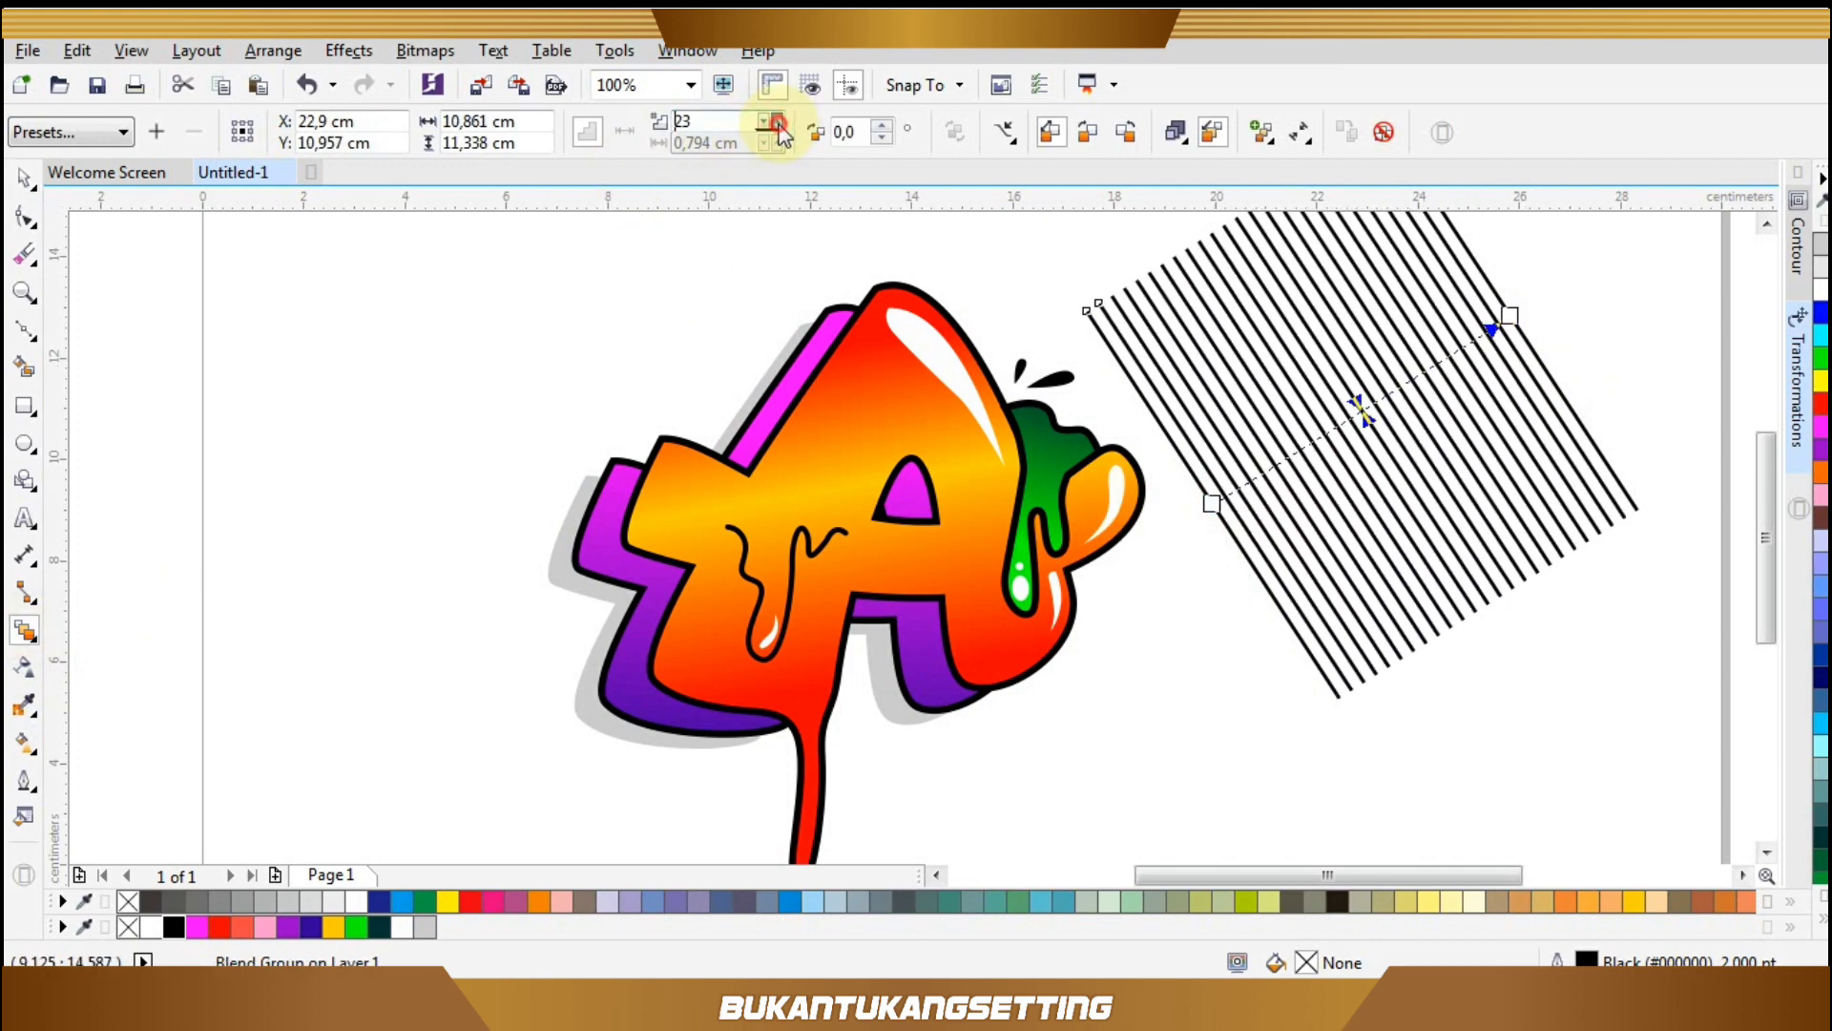
click(777, 122)
click(778, 123)
key(space)
Break the line blend apart and group all resulting lines into one hatch pattern.
click(274, 50)
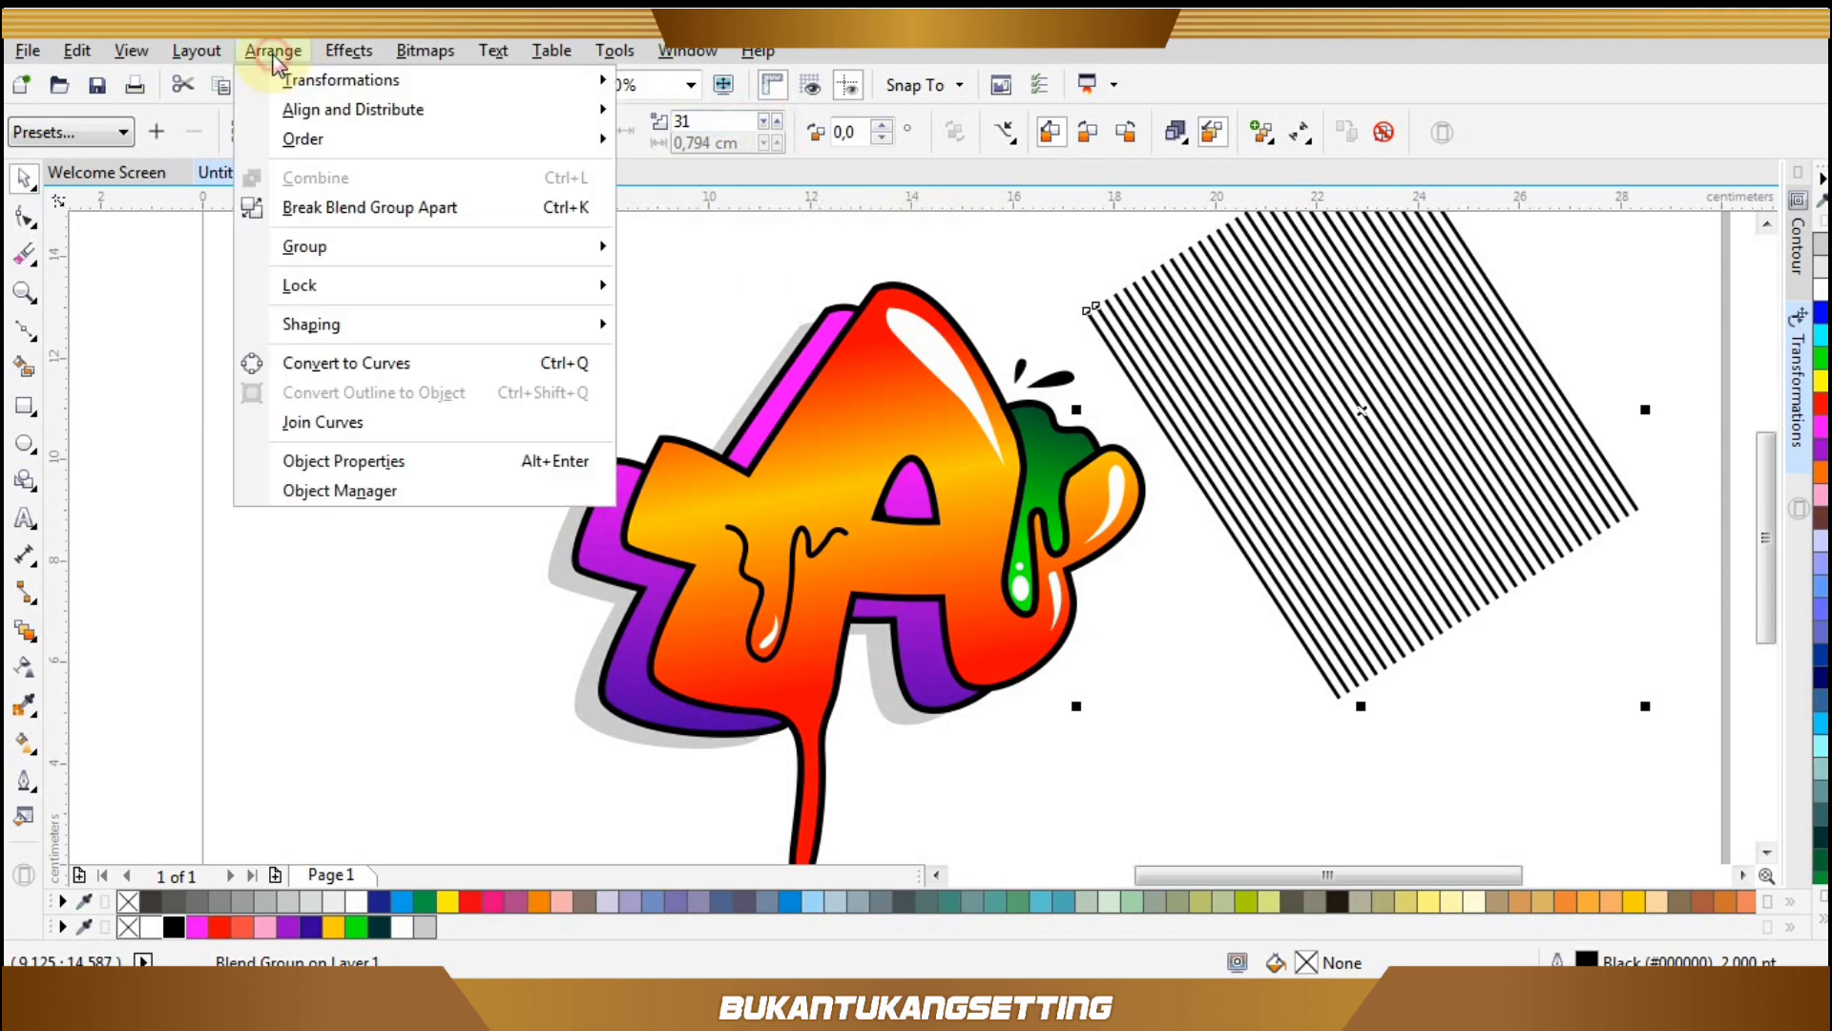
click(345, 207)
click(1200, 134)
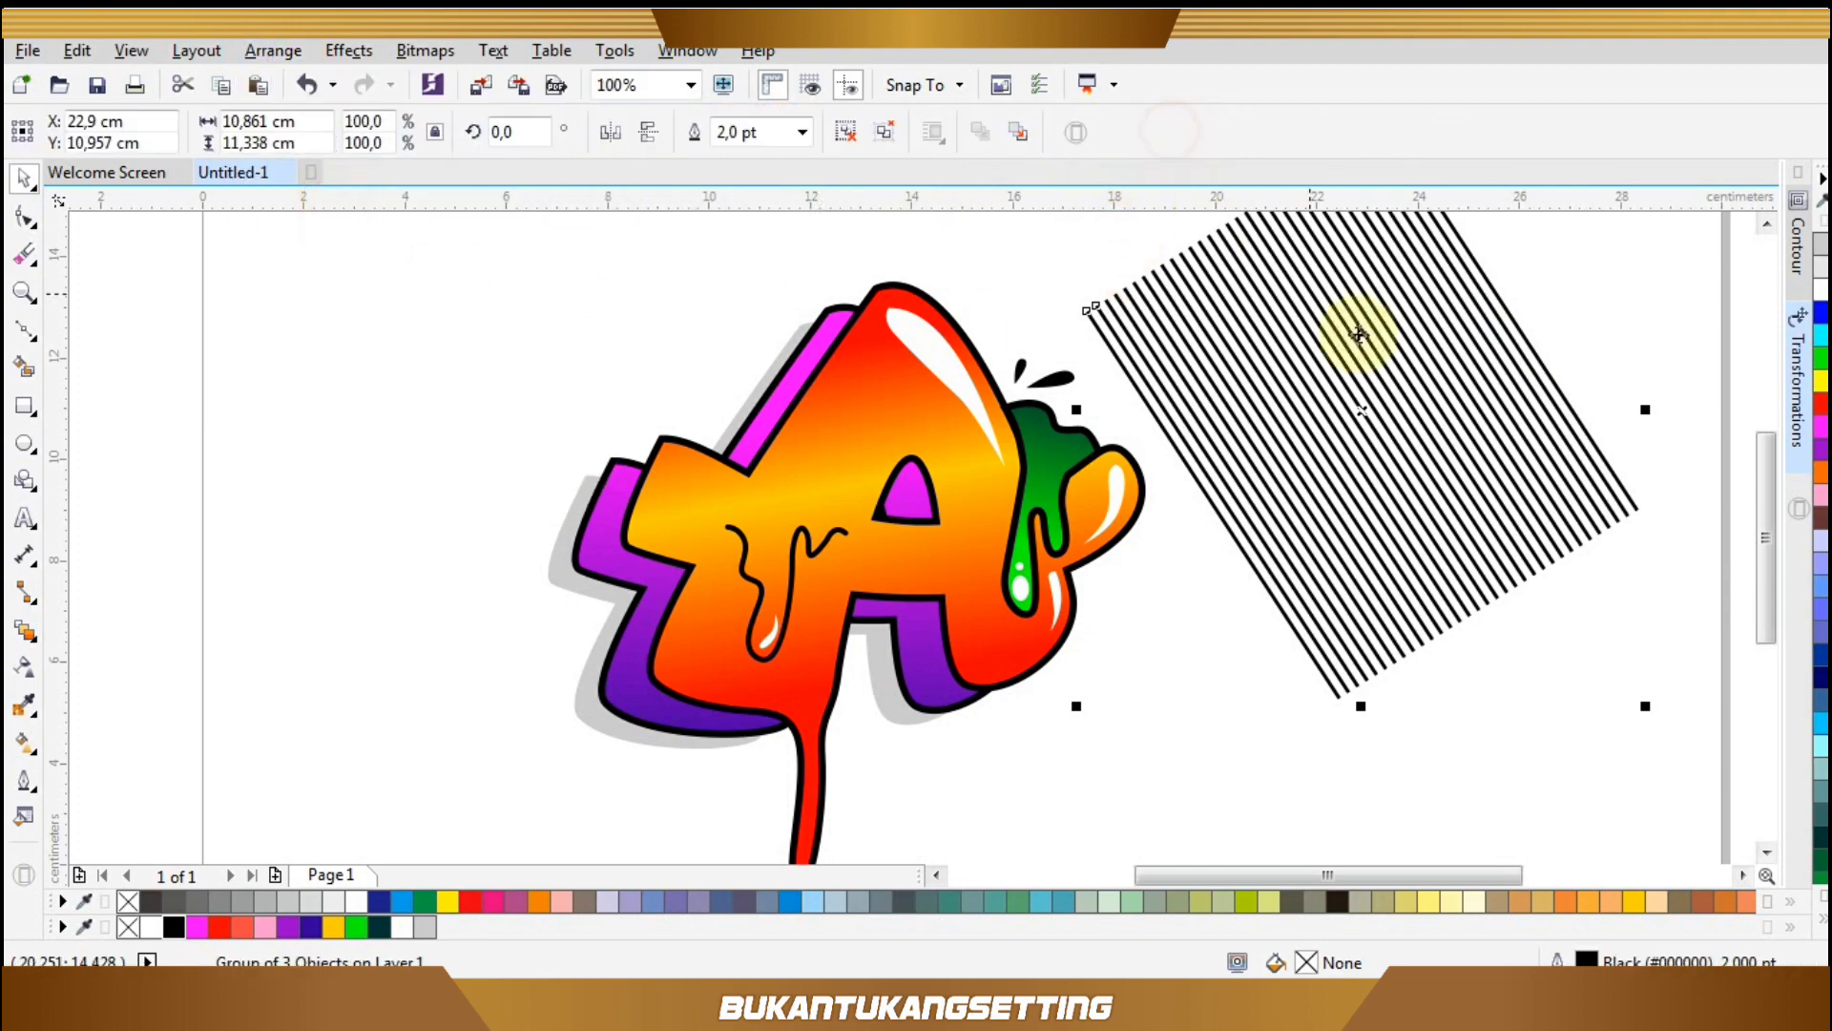
Move the hatch pattern over the letter and PowerClip it inside the purple extrusion shape.
drag(1478, 405, 1019, 486)
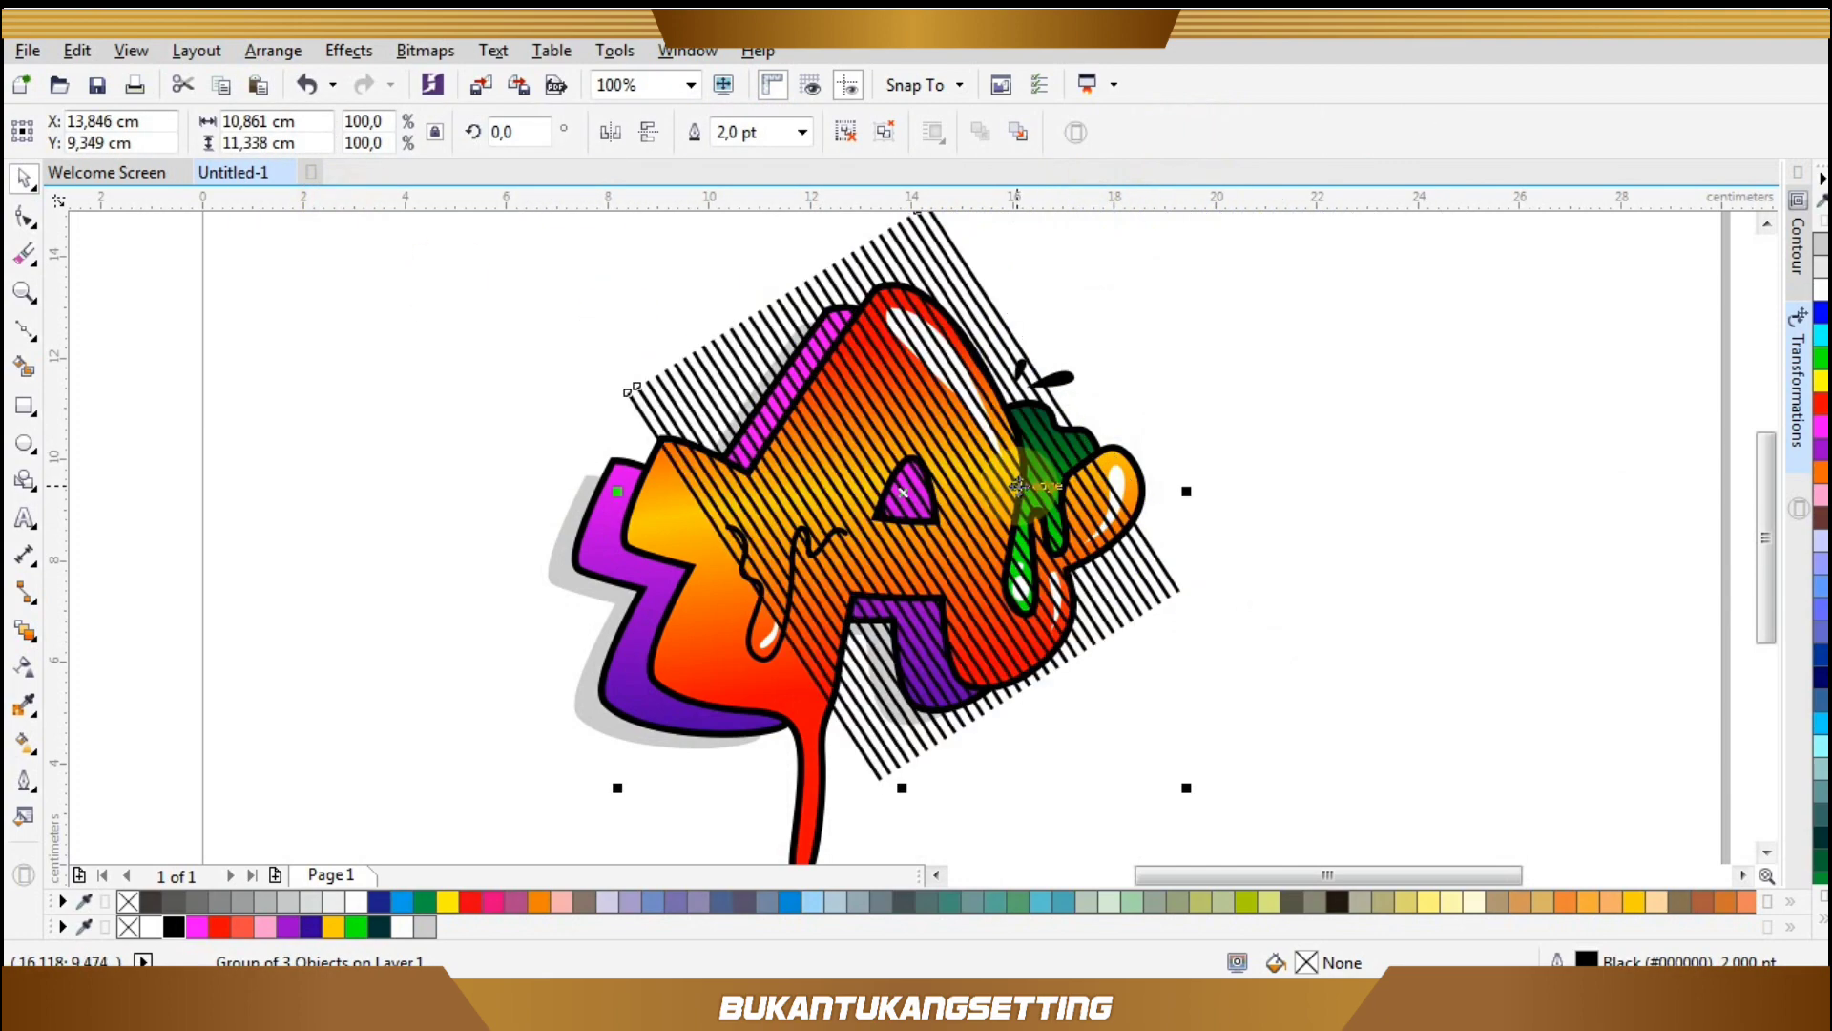
click(348, 50)
mouse_move(397, 392)
click(668, 392)
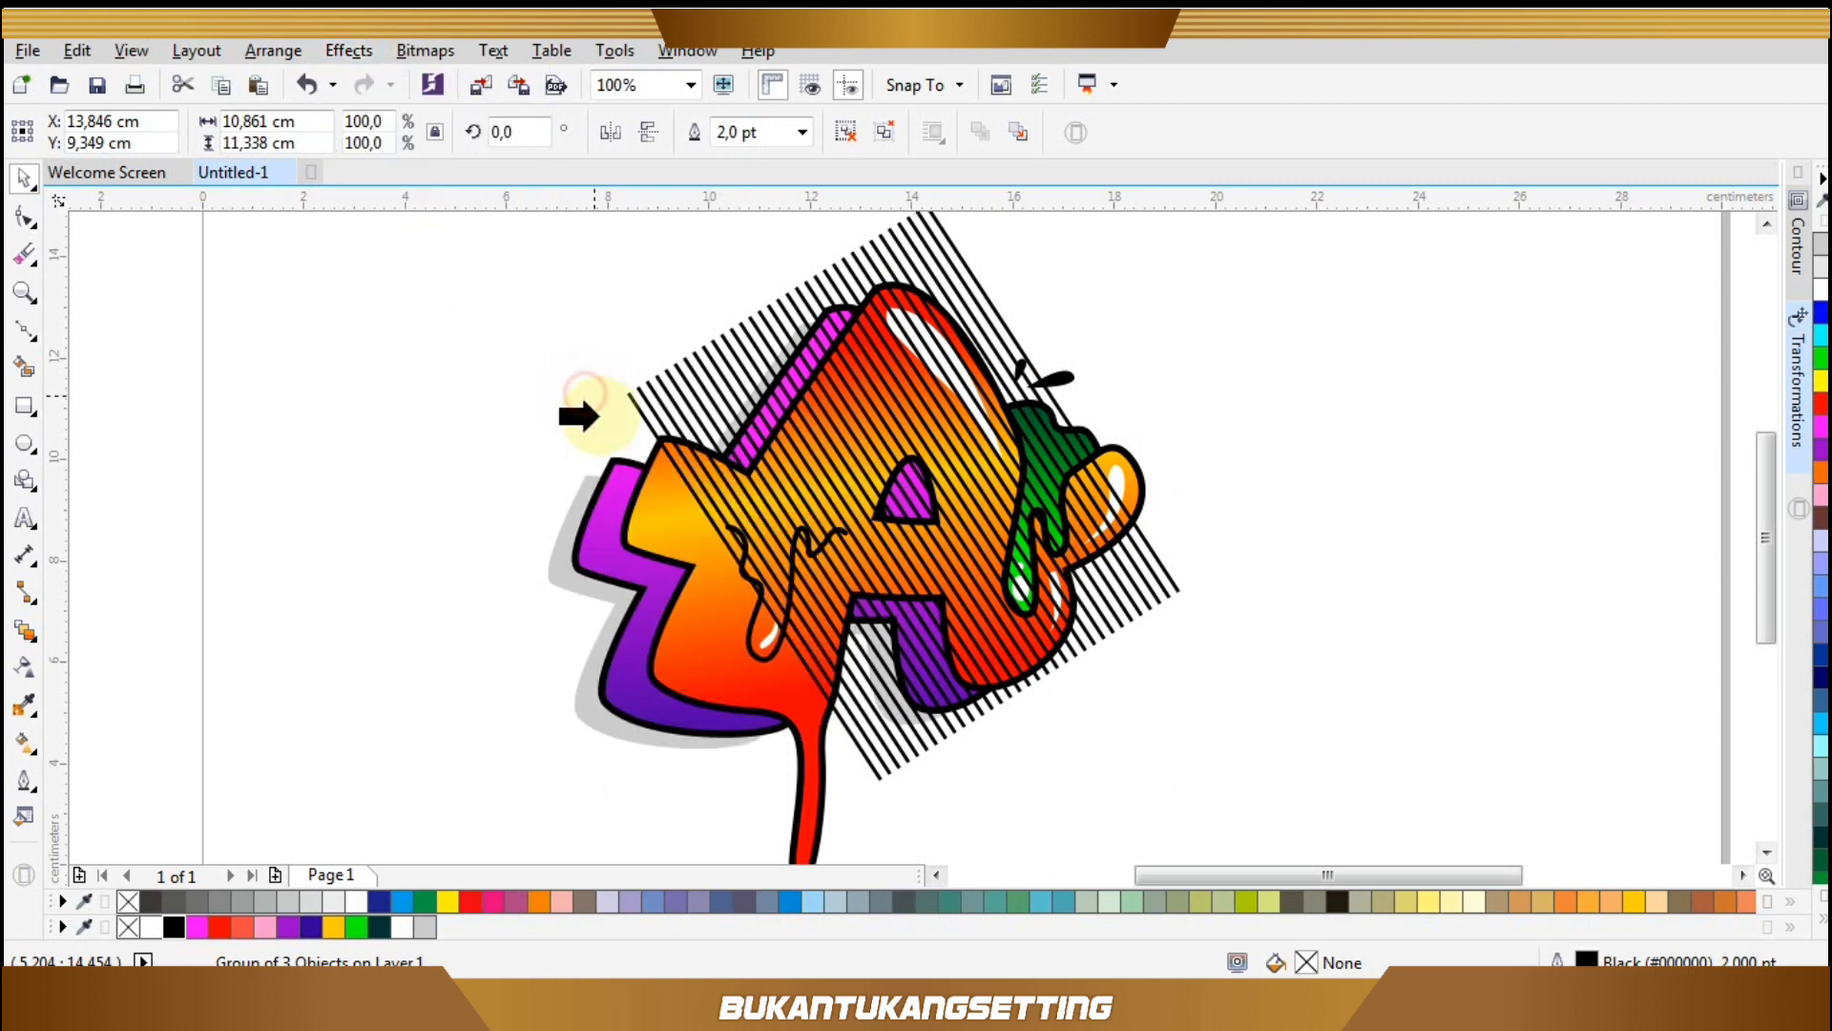
click(614, 477)
click(900, 471)
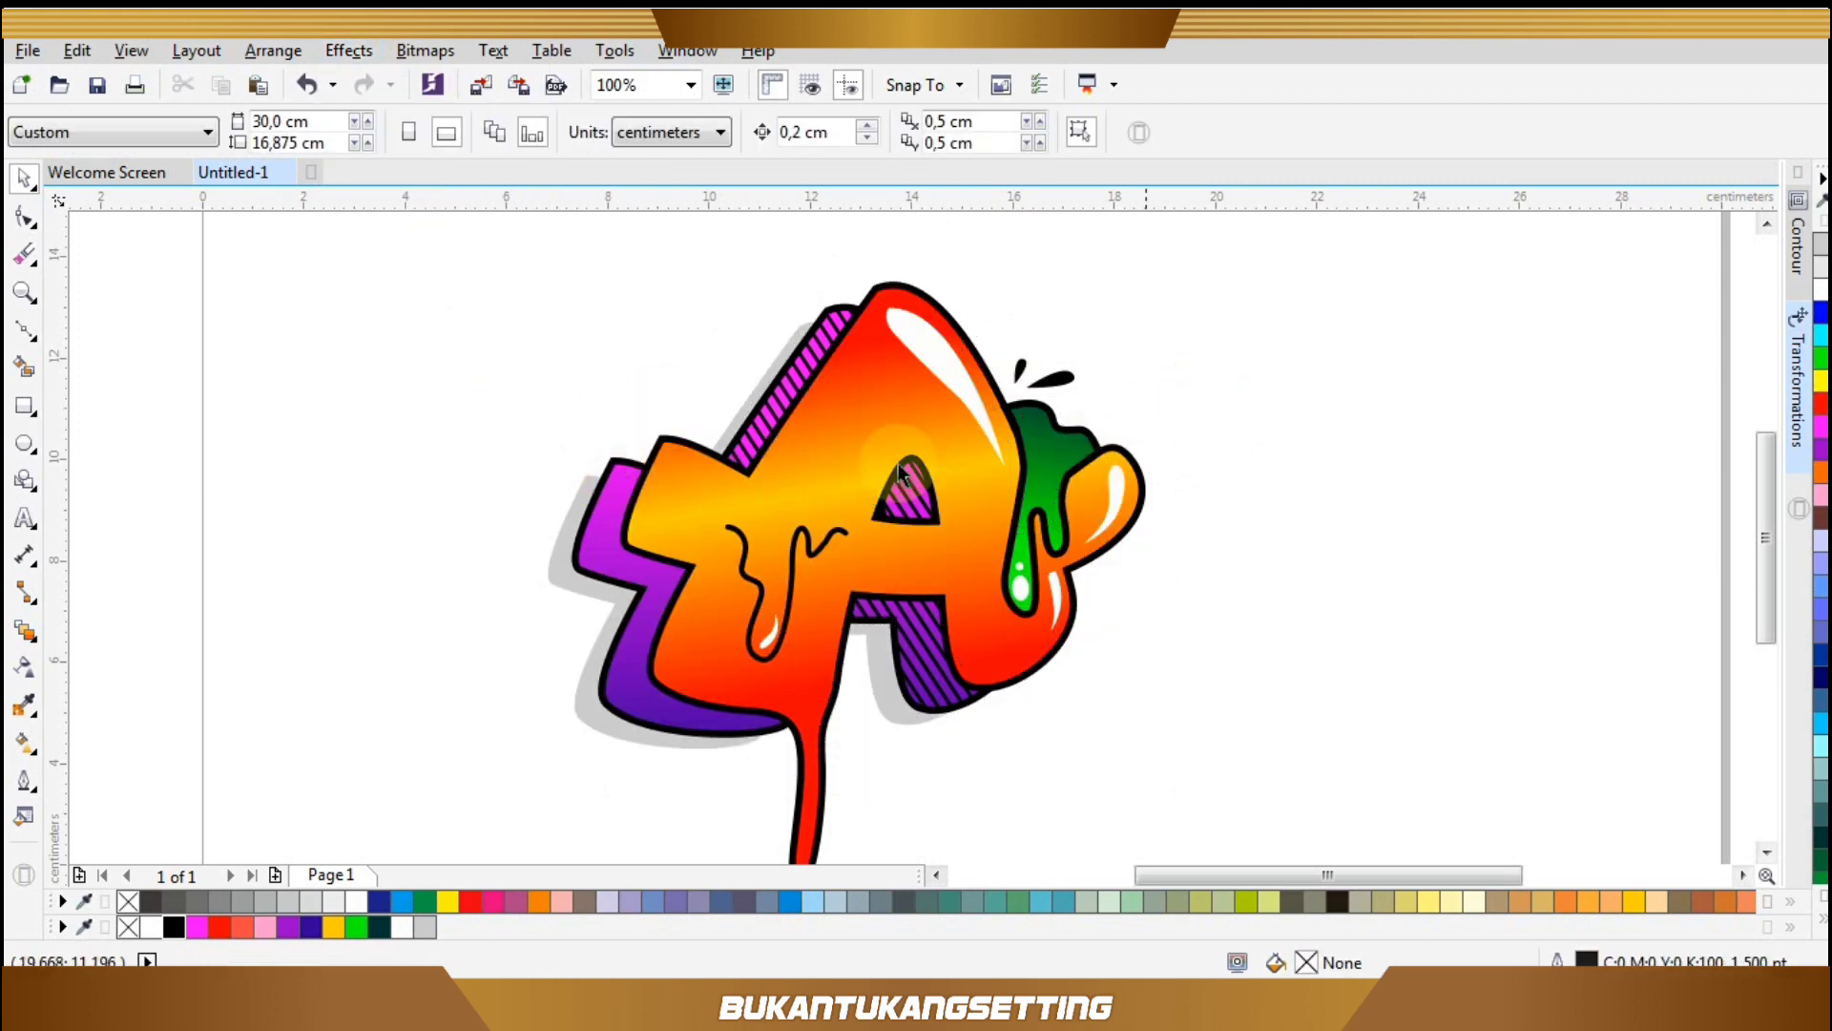
Draw a loose cluster of eleven small circles of varied sizes in the empty area beside the letter.
click(21, 456)
drag(1229, 372, 1328, 461)
mouse_move(1292, 360)
mouse_down()
mouse_move(1339, 408)
mouse_move(1207, 485)
mouse_up()
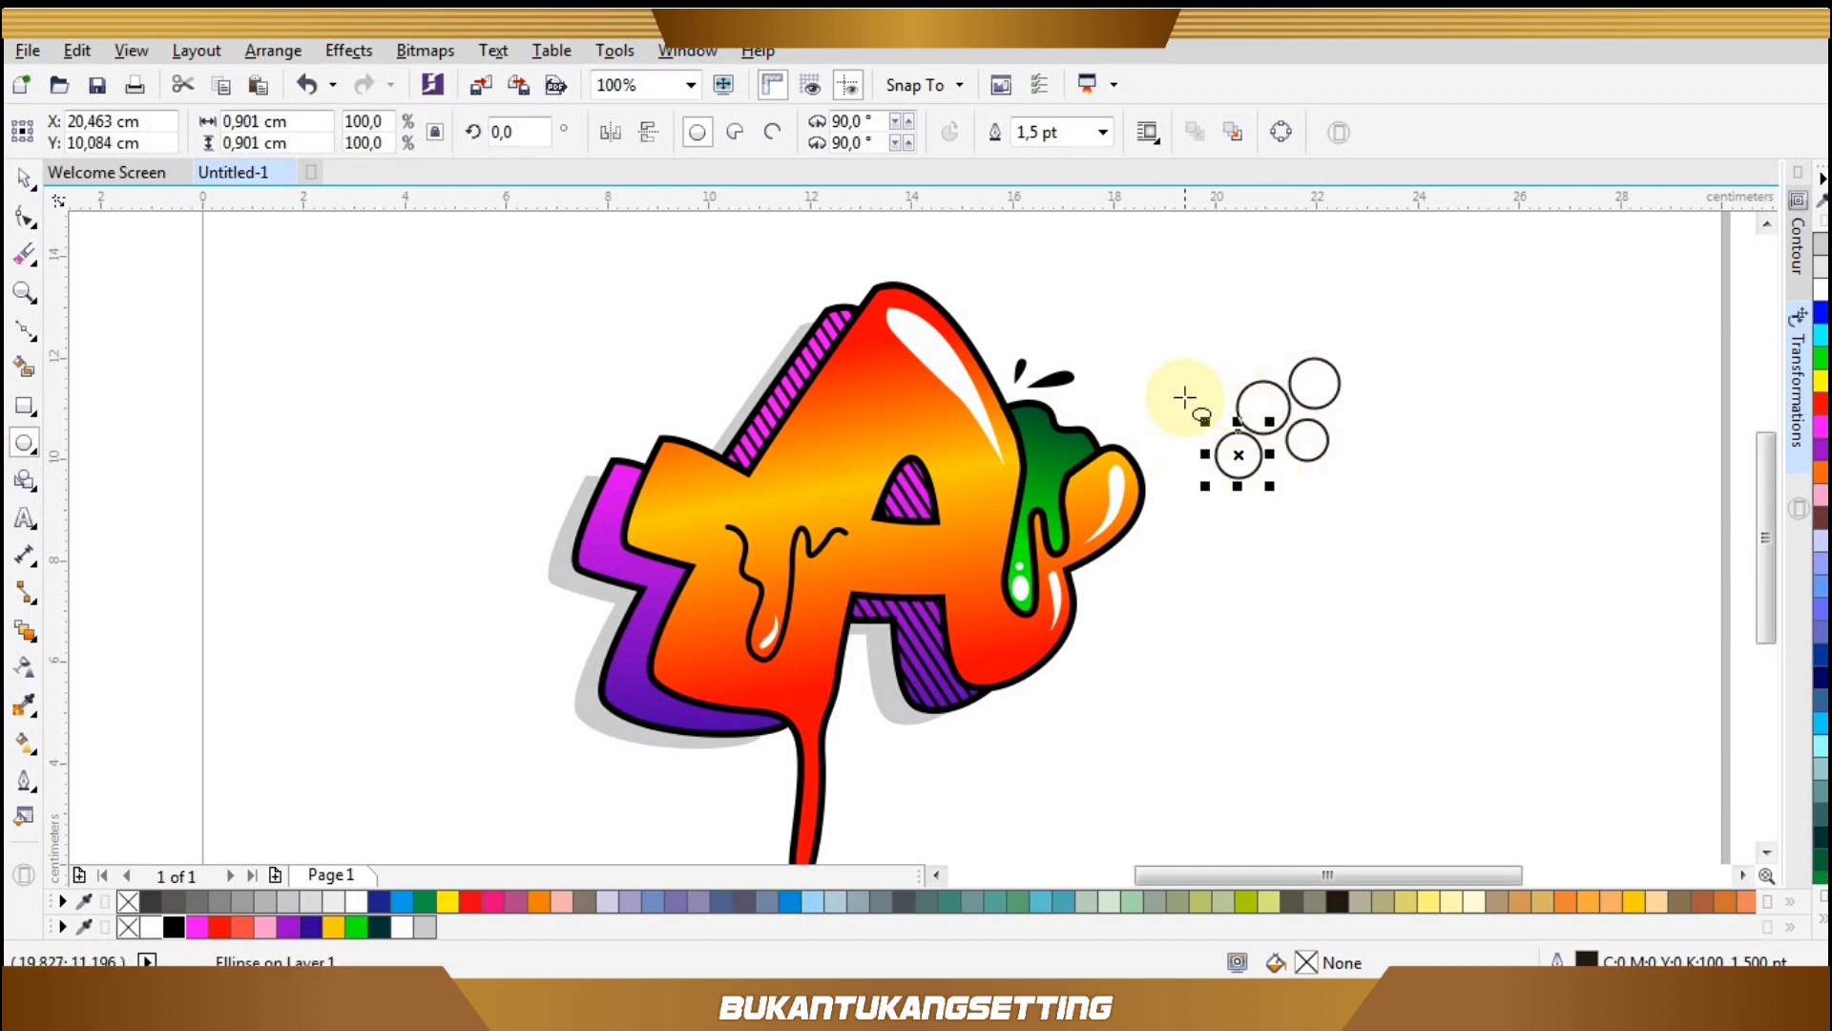
drag(1186, 397, 1219, 431)
drag(1200, 366, 1242, 407)
drag(1267, 468, 1322, 524)
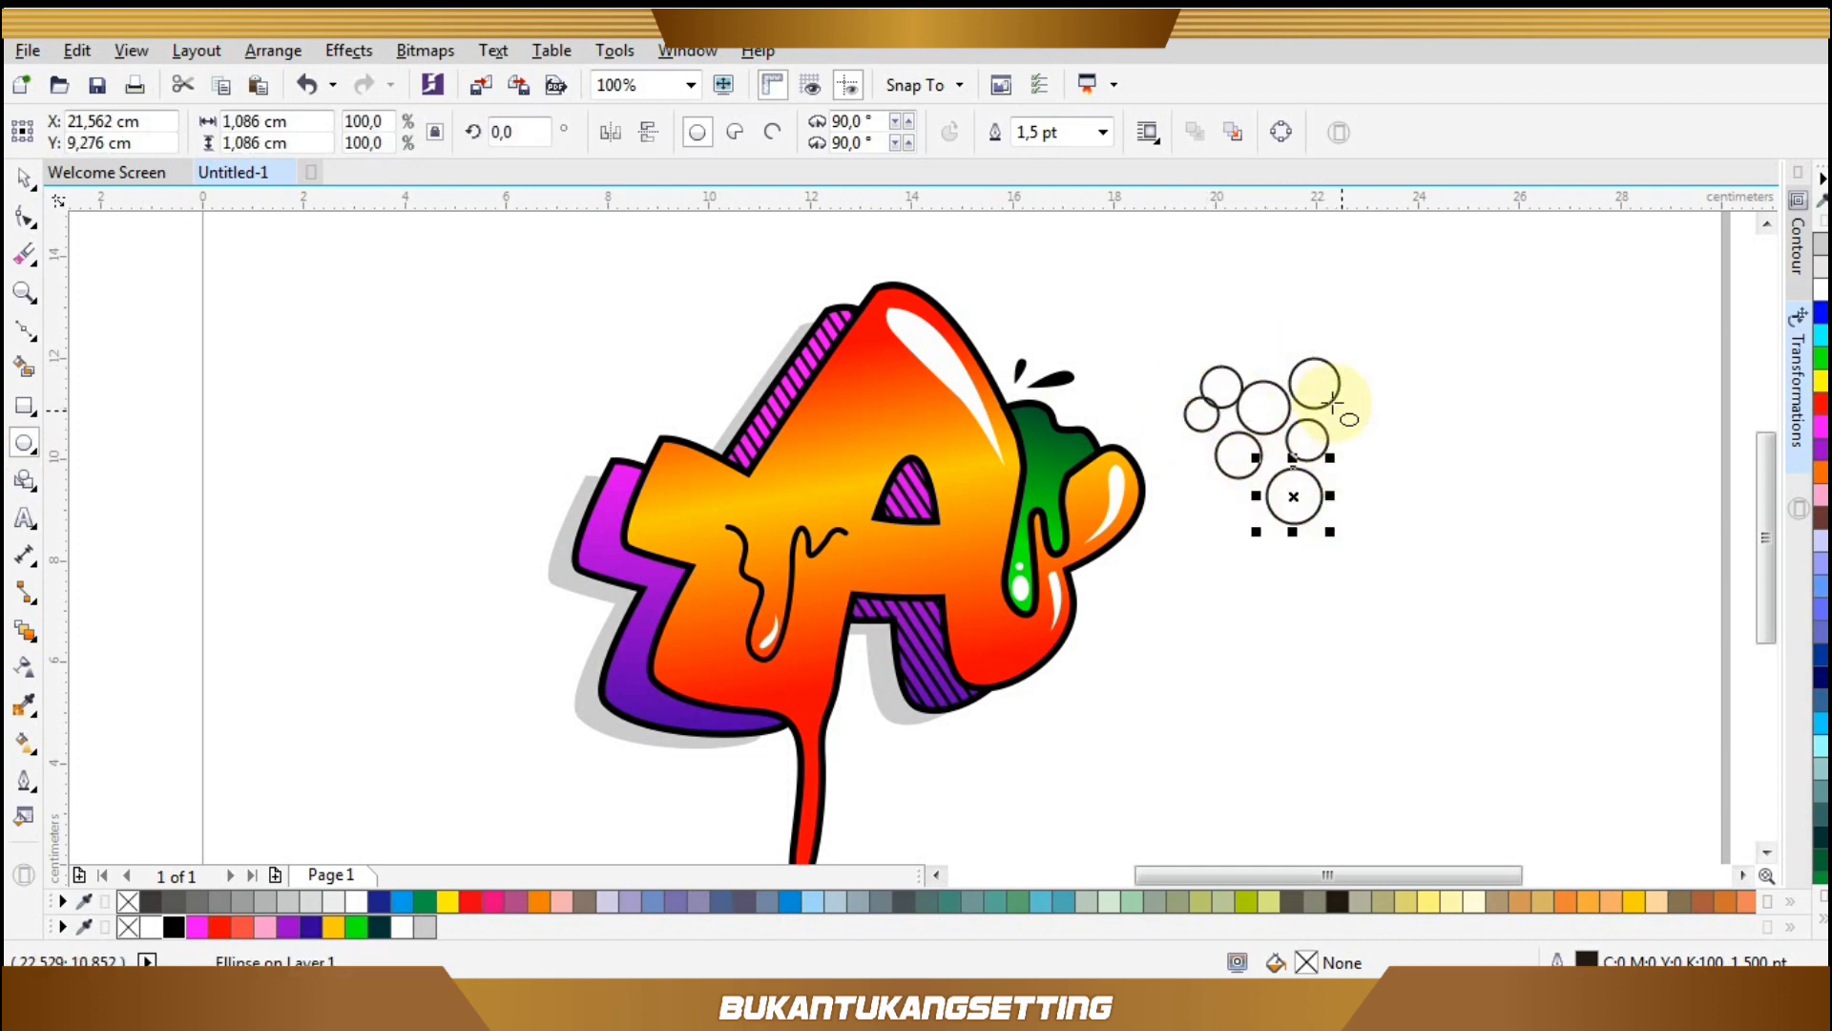
drag(1332, 402, 1382, 452)
drag(1239, 340, 1268, 369)
drag(1208, 482, 1238, 512)
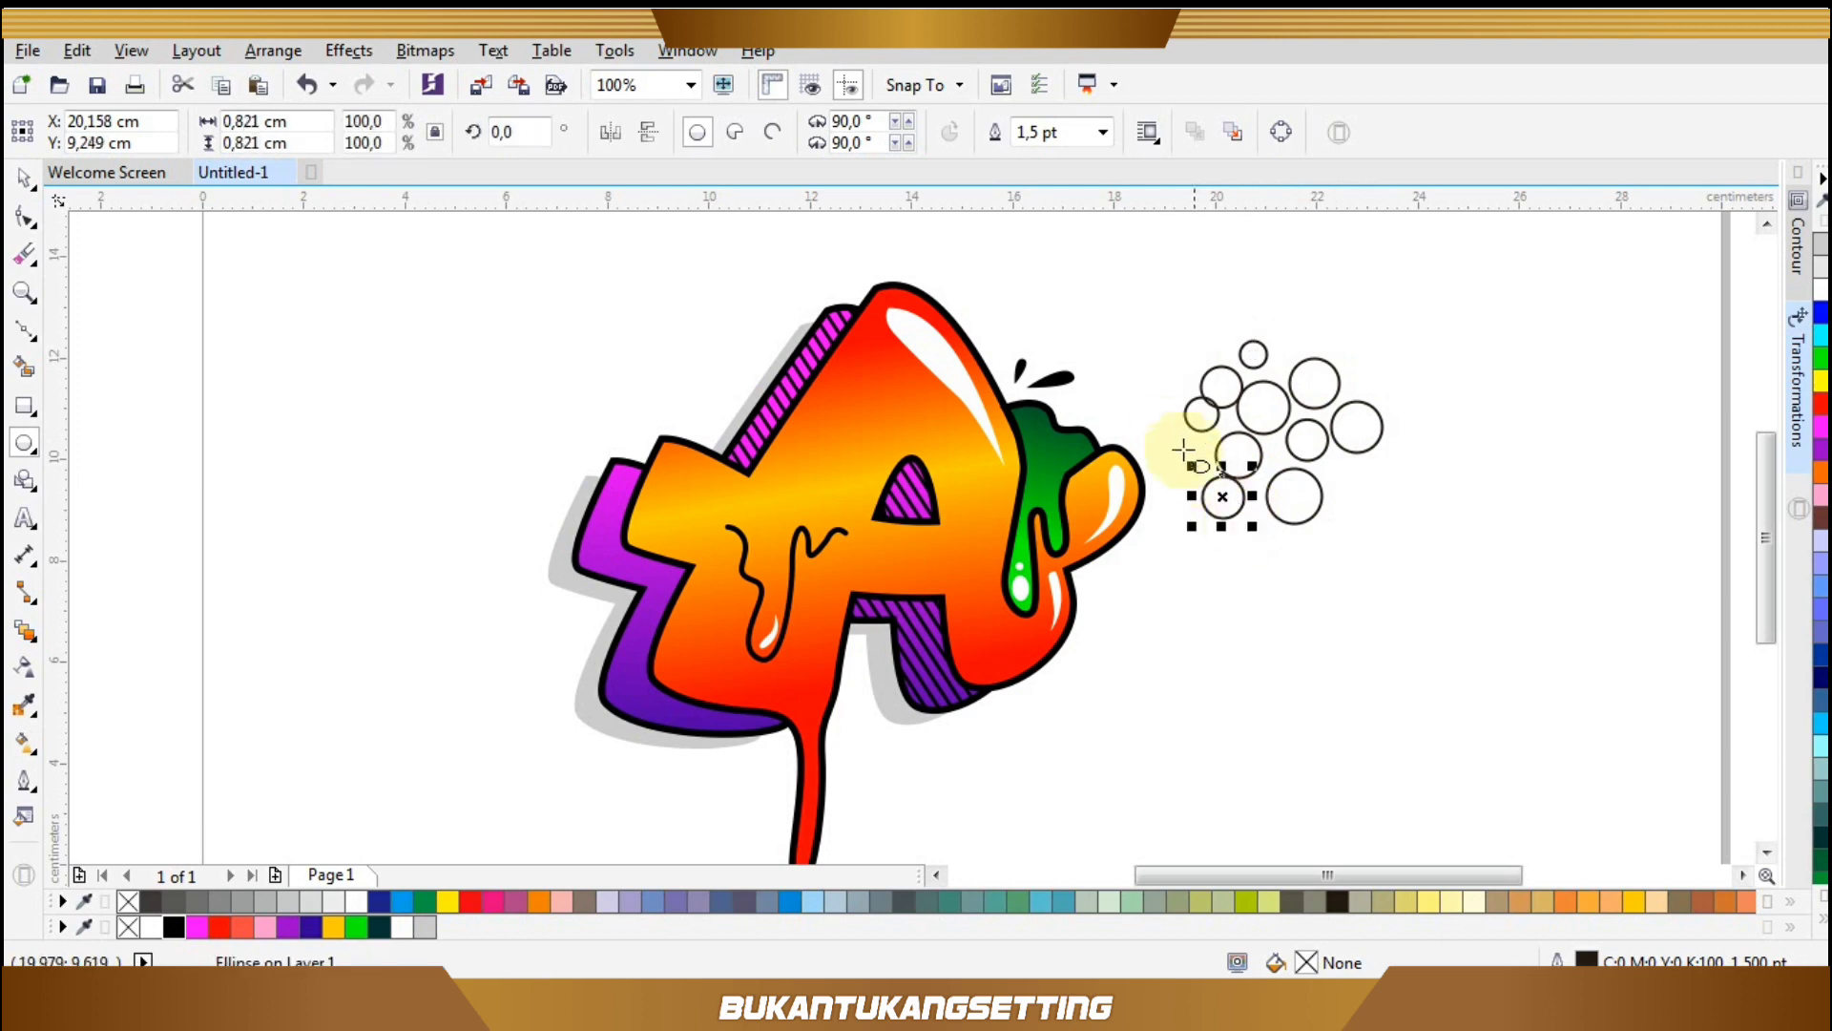
key(z)
drag(1130, 323, 1275, 501)
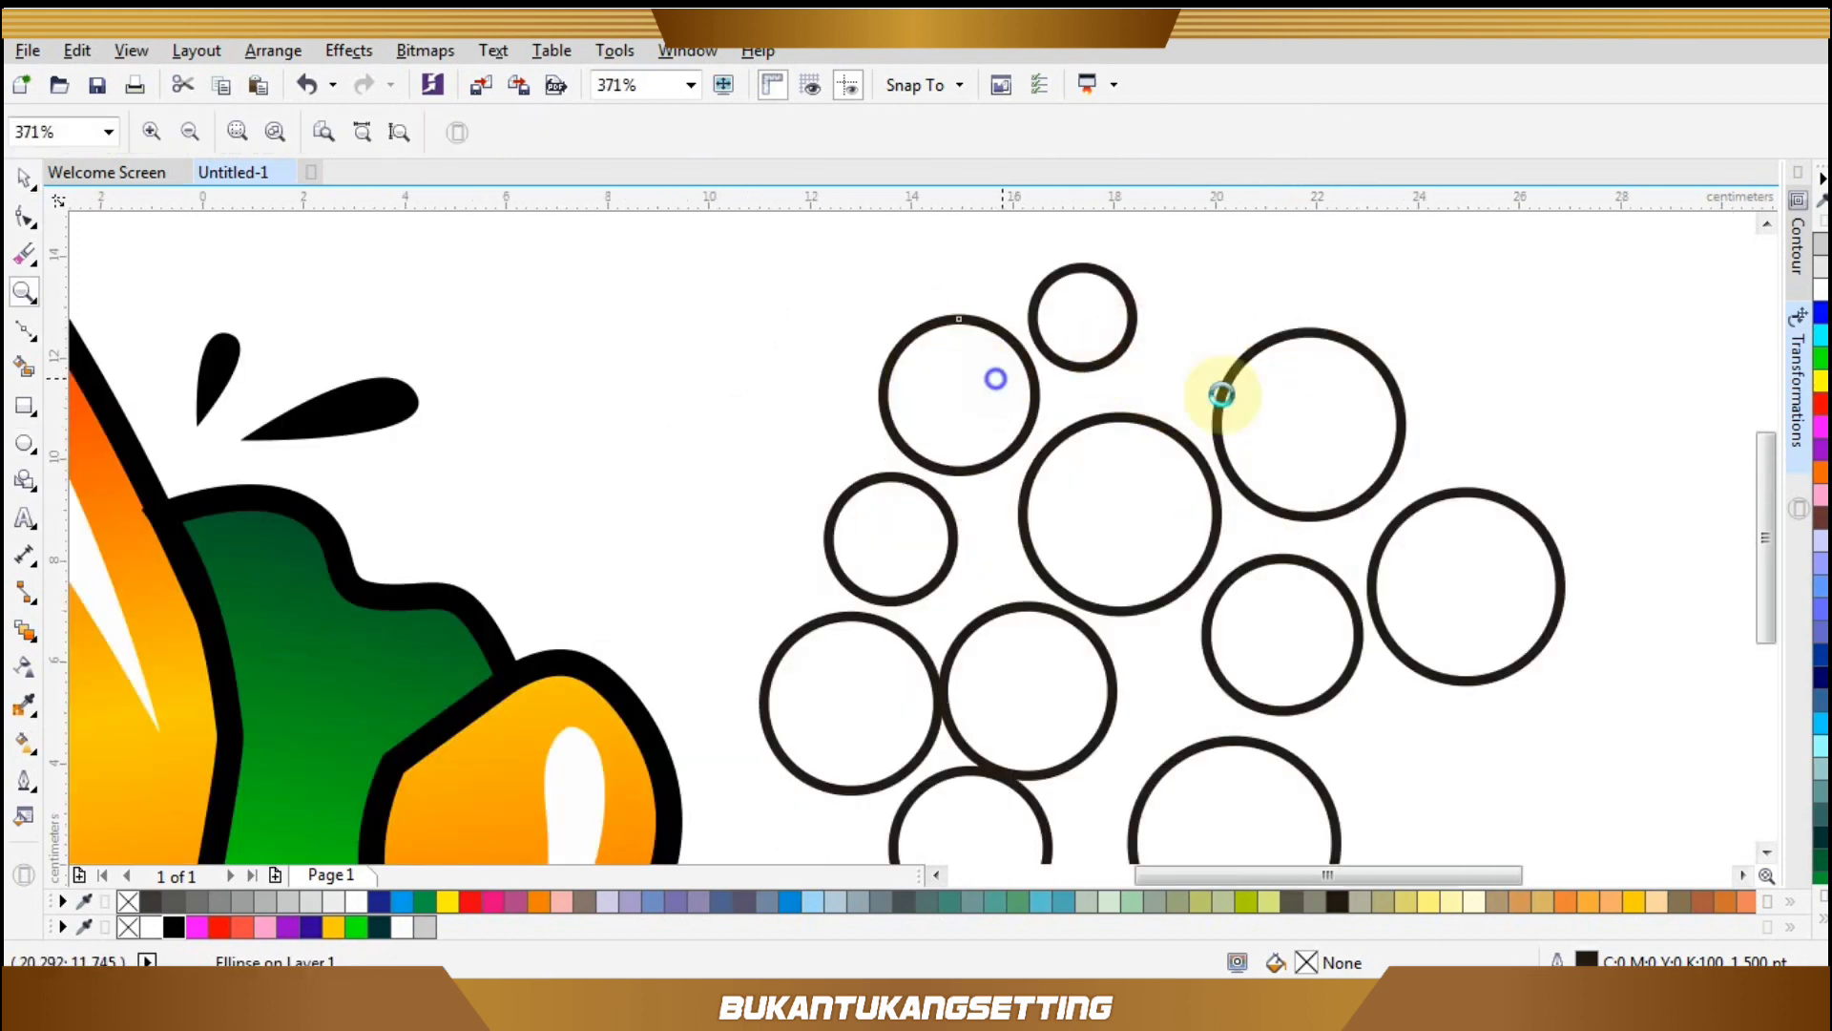
right_click(996, 379)
key(space)
Select the whole circle cluster and place a duplicate of it directly below the original.
drag(1097, 283, 1486, 667)
drag(1289, 407, 1292, 578)
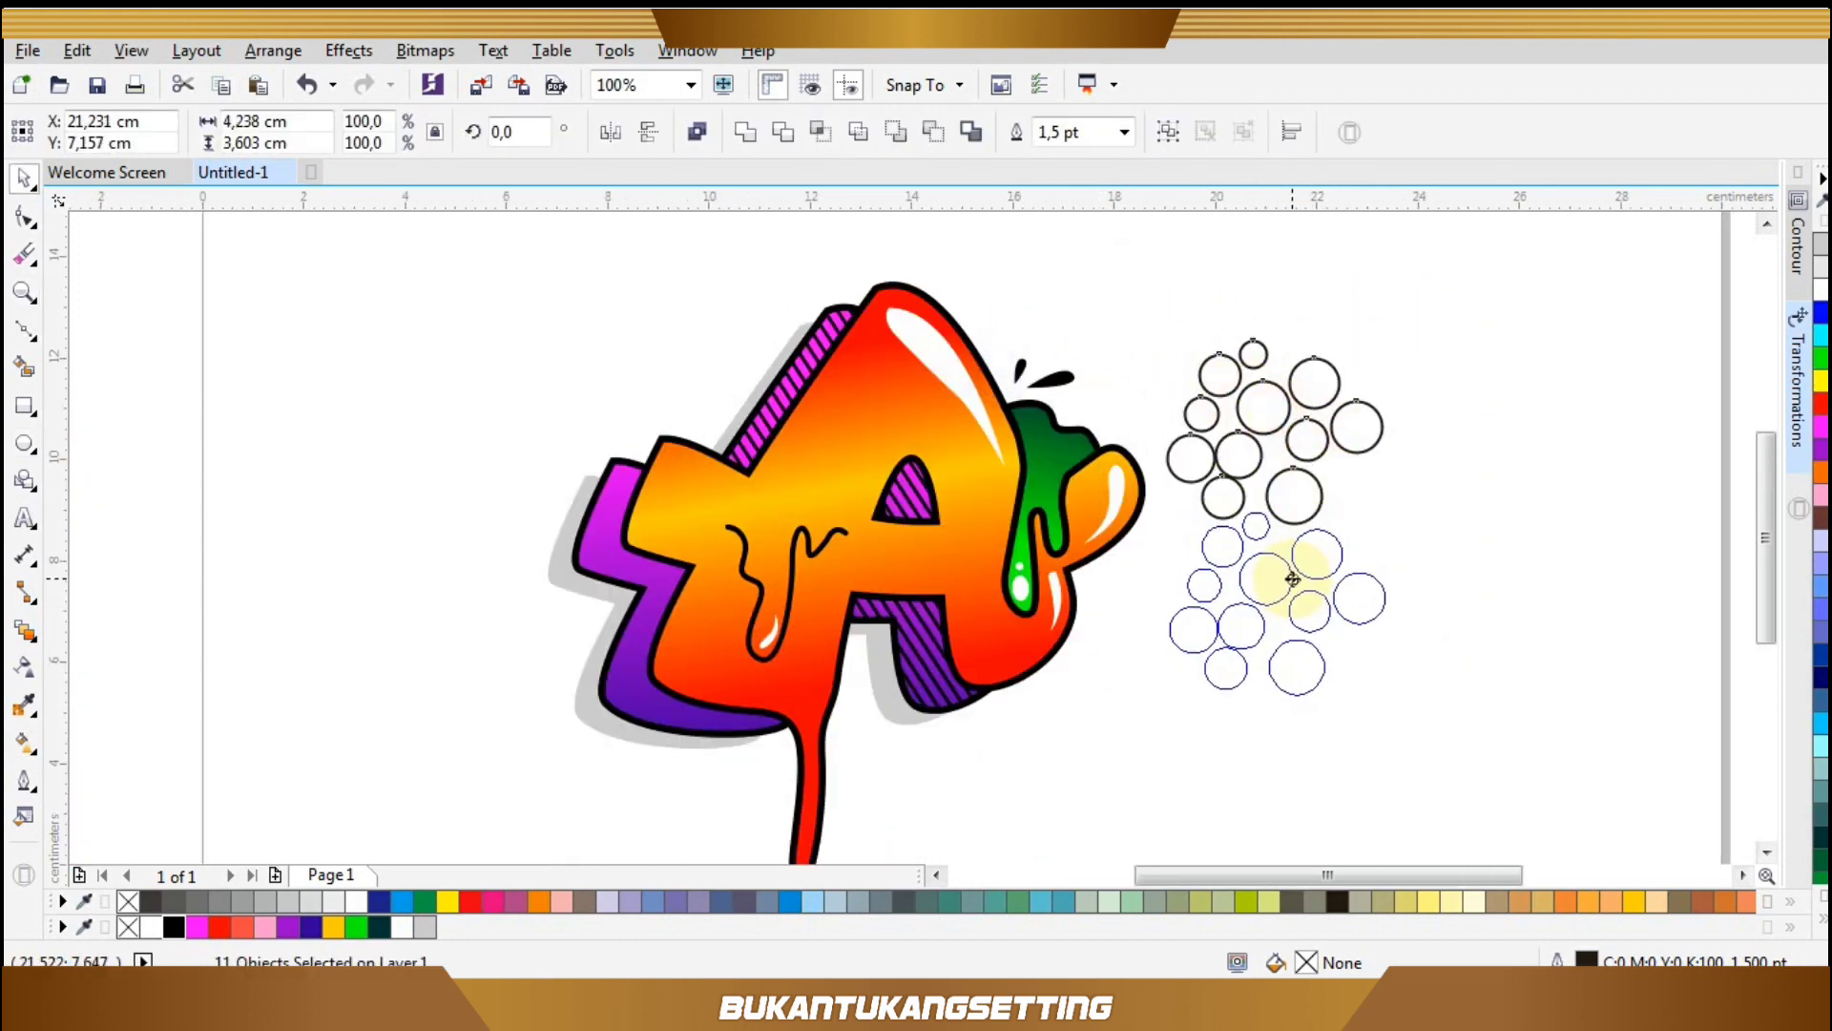
right_click(1293, 578)
Add copies of single circles to the gaps and edges of the two clusters to even out the pattern.
key(z)
drag(1125, 392, 1439, 596)
key(space)
right_click(1117, 554)
drag(1128, 427, 1159, 635)
key(z)
right_click(1160, 635)
key(space)
drag(1124, 761, 1150, 633)
right_click(1151, 633)
drag(1173, 647, 723, 593)
right_click(723, 594)
Select all circles of the pattern and group them.
key(z)
right_click(1158, 324)
key(space)
drag(1111, 272, 1547, 735)
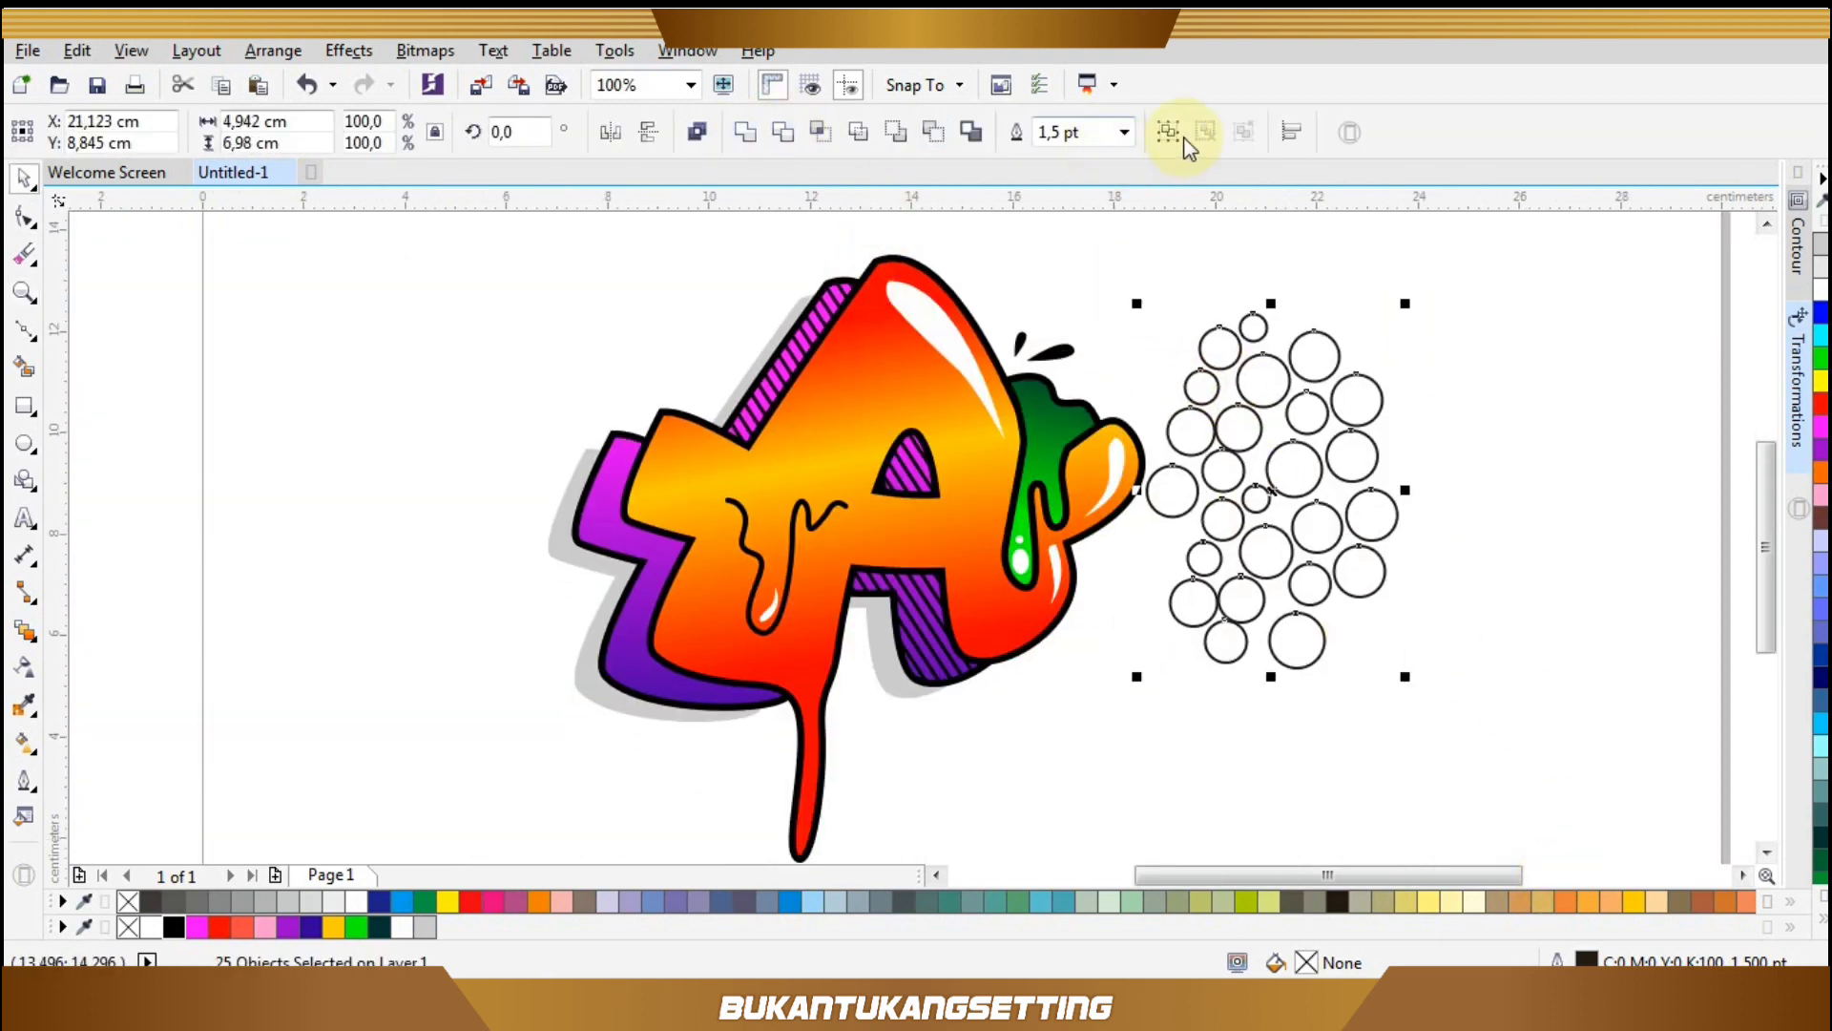
click(1181, 137)
Give the grouped circles a black outline with a width of 4 pt.
click(174, 926)
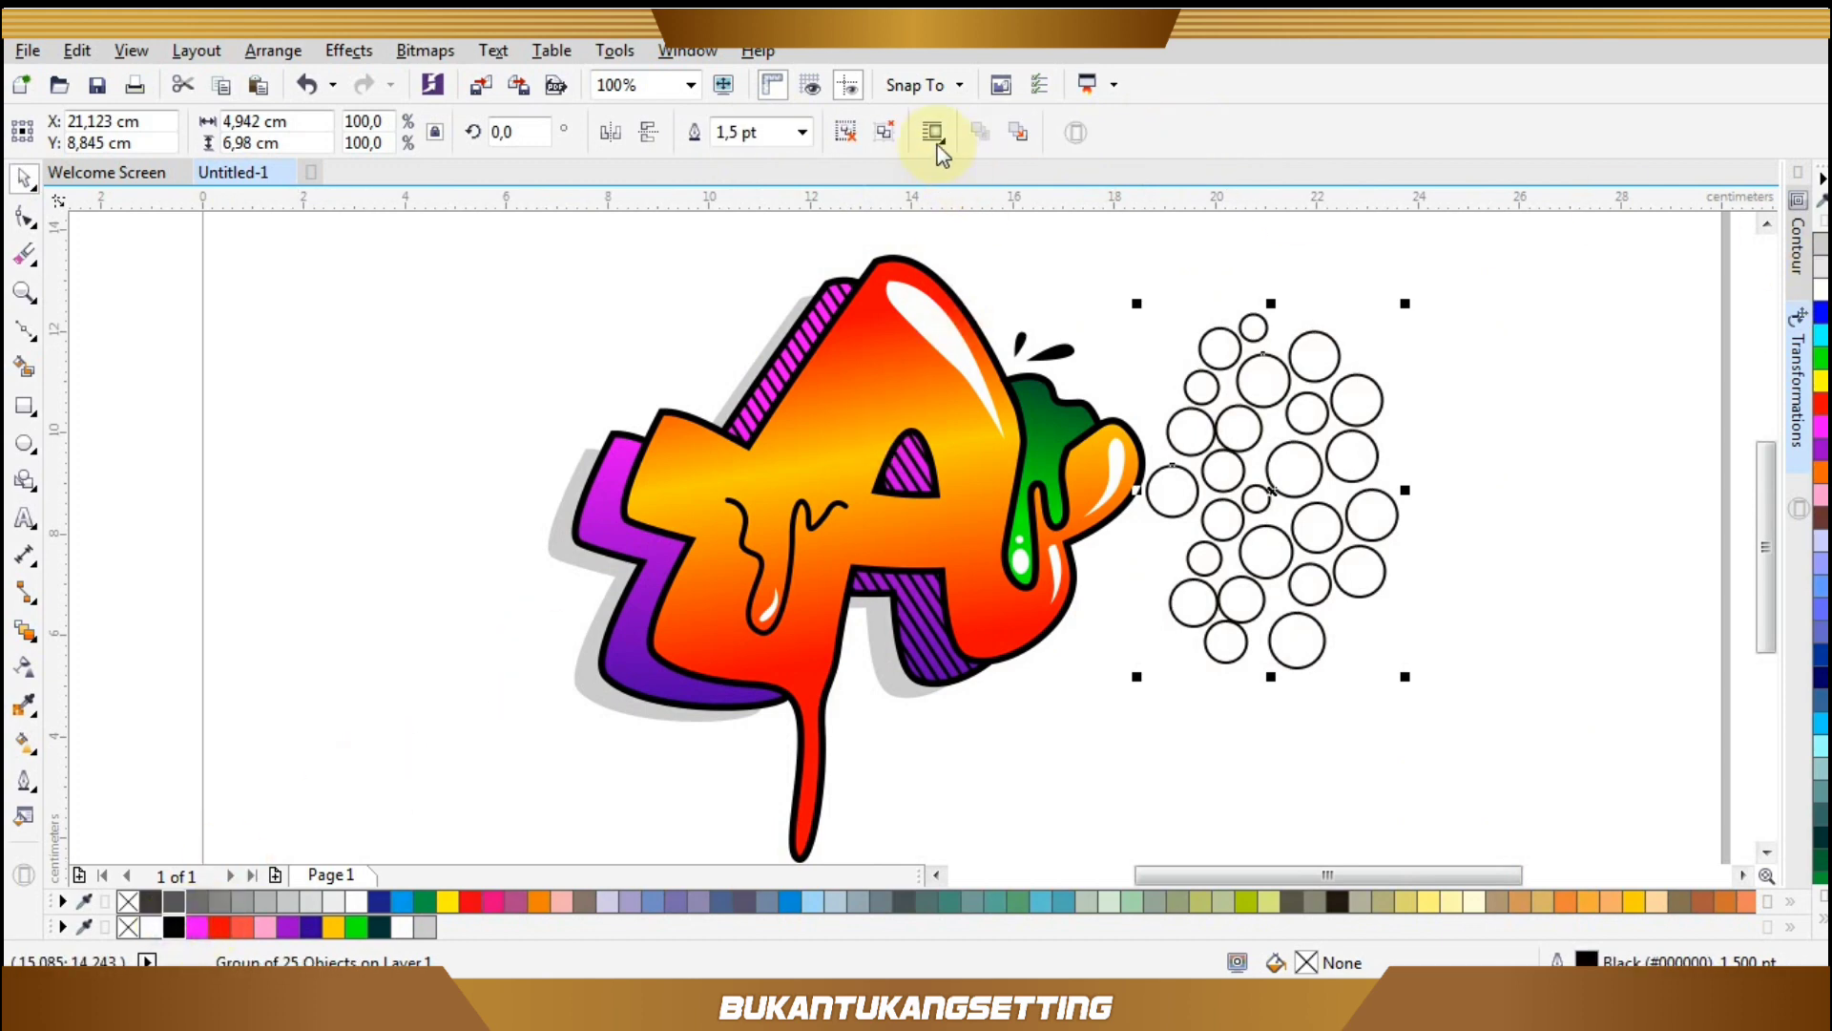
click(801, 131)
click(754, 279)
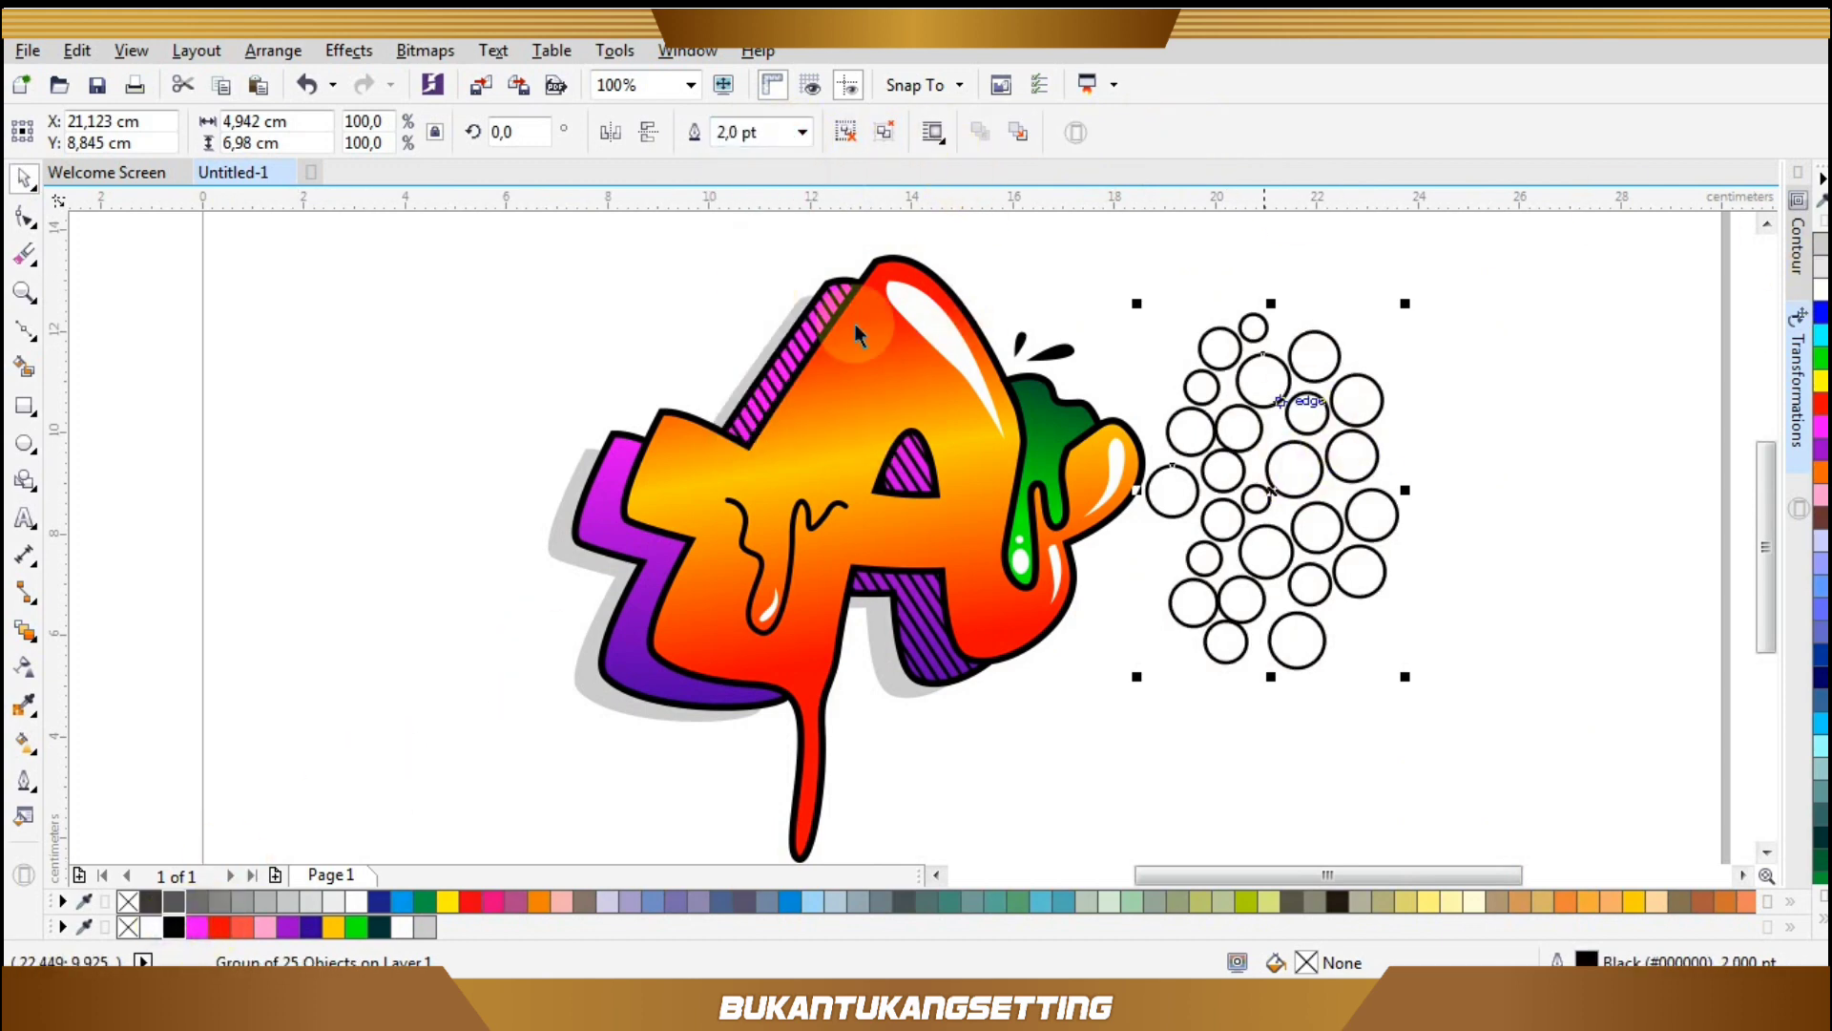
key(Return)
click(1161, 237)
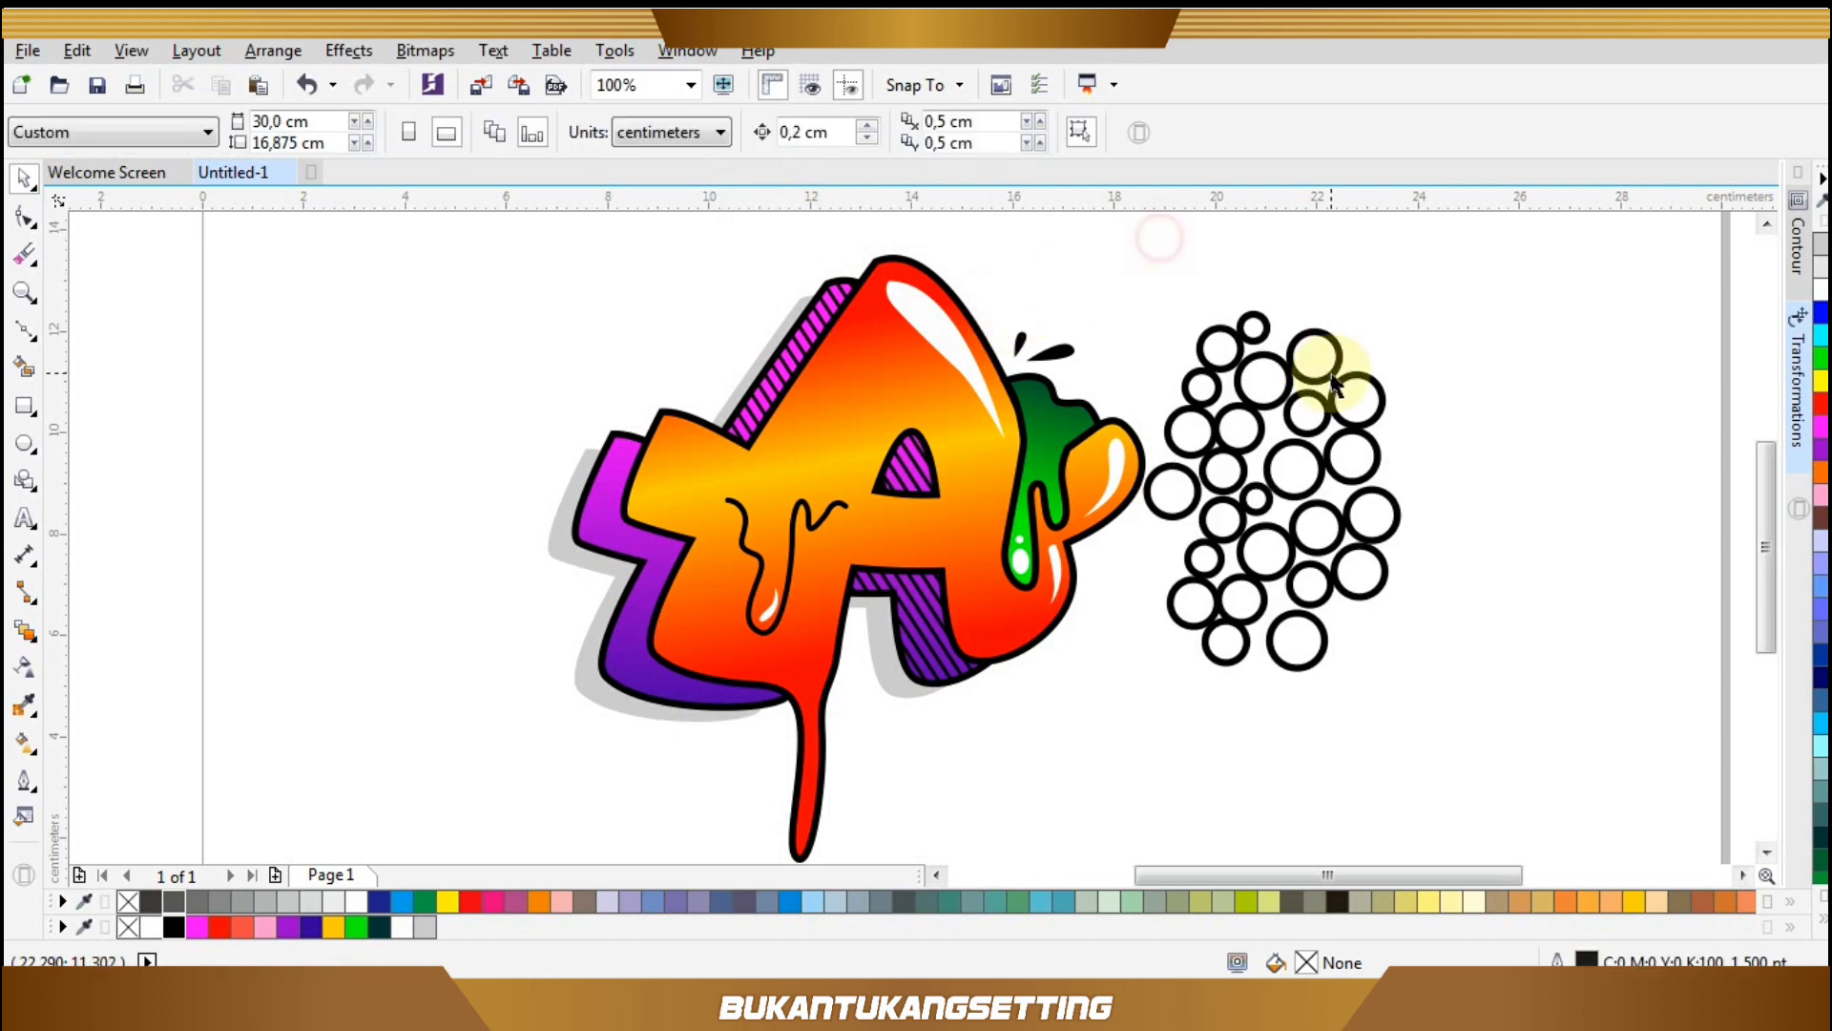
Move the circle group over the lower-left purple part of the letter and rotate it to about 29.8 degrees.
drag(1326, 374, 673, 466)
click(674, 466)
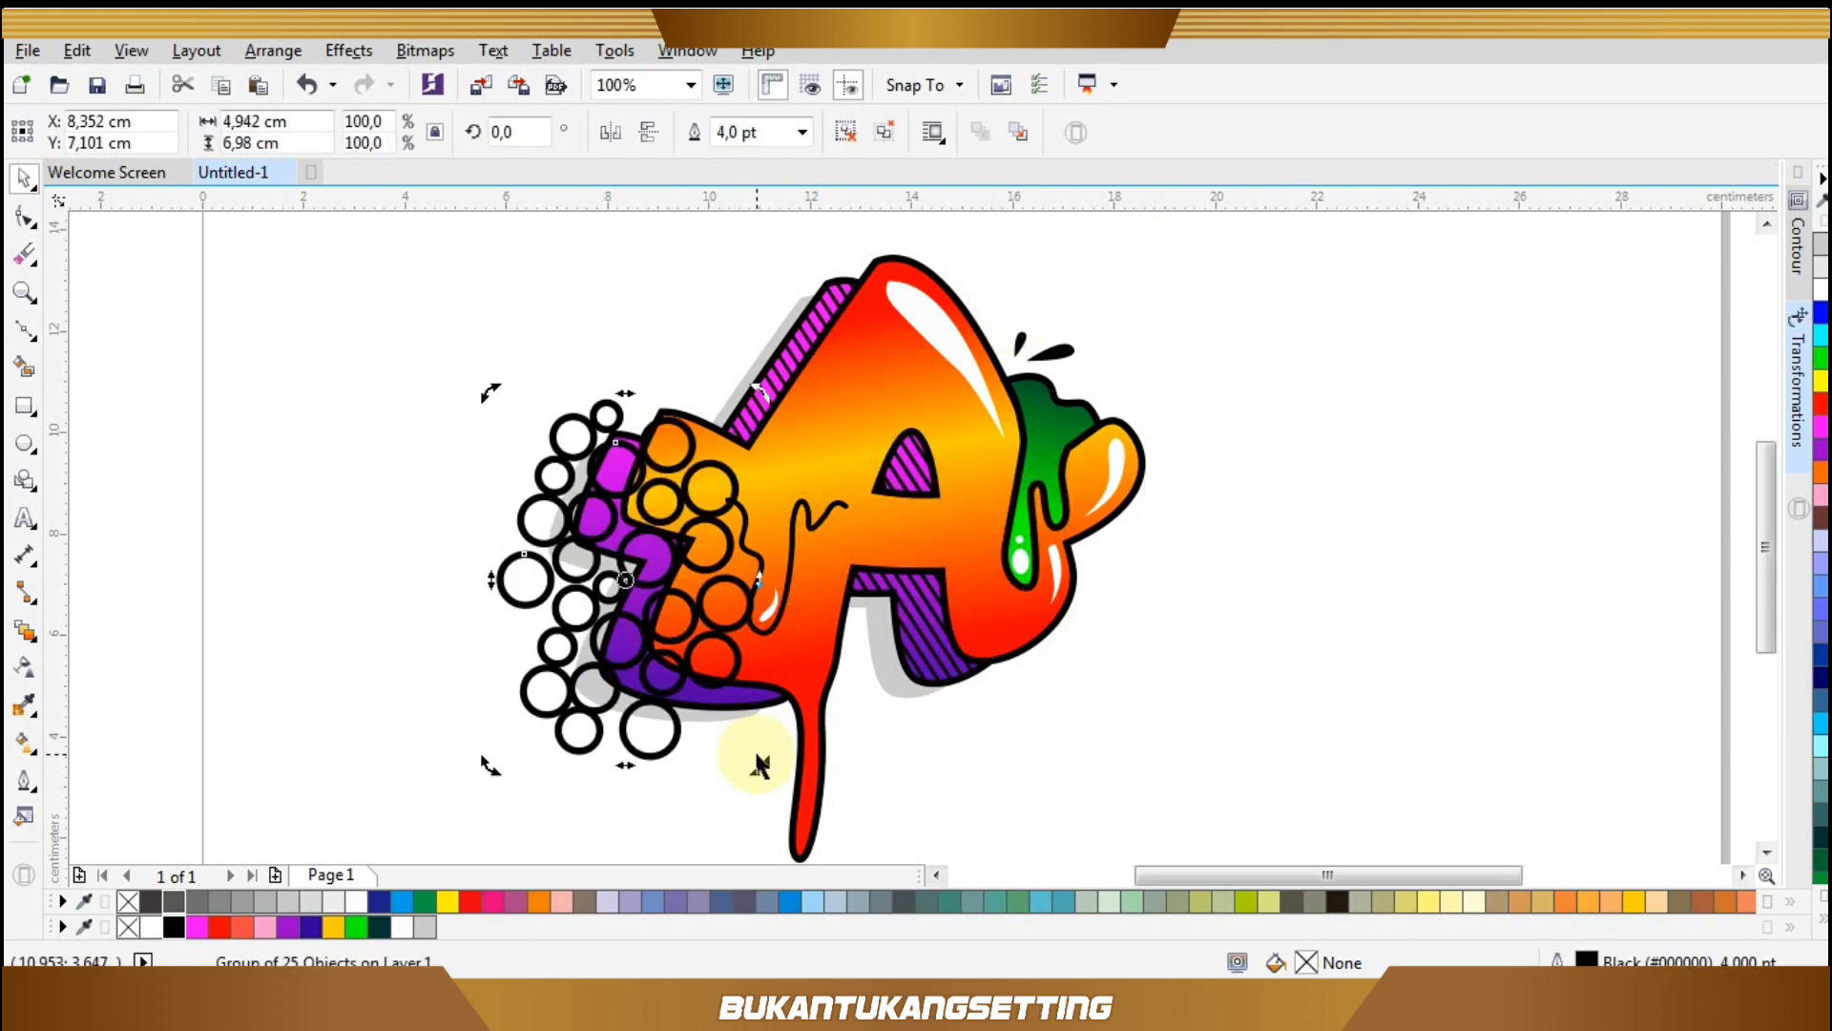
drag(752, 765, 822, 704)
click(536, 757)
drag(660, 733, 672, 688)
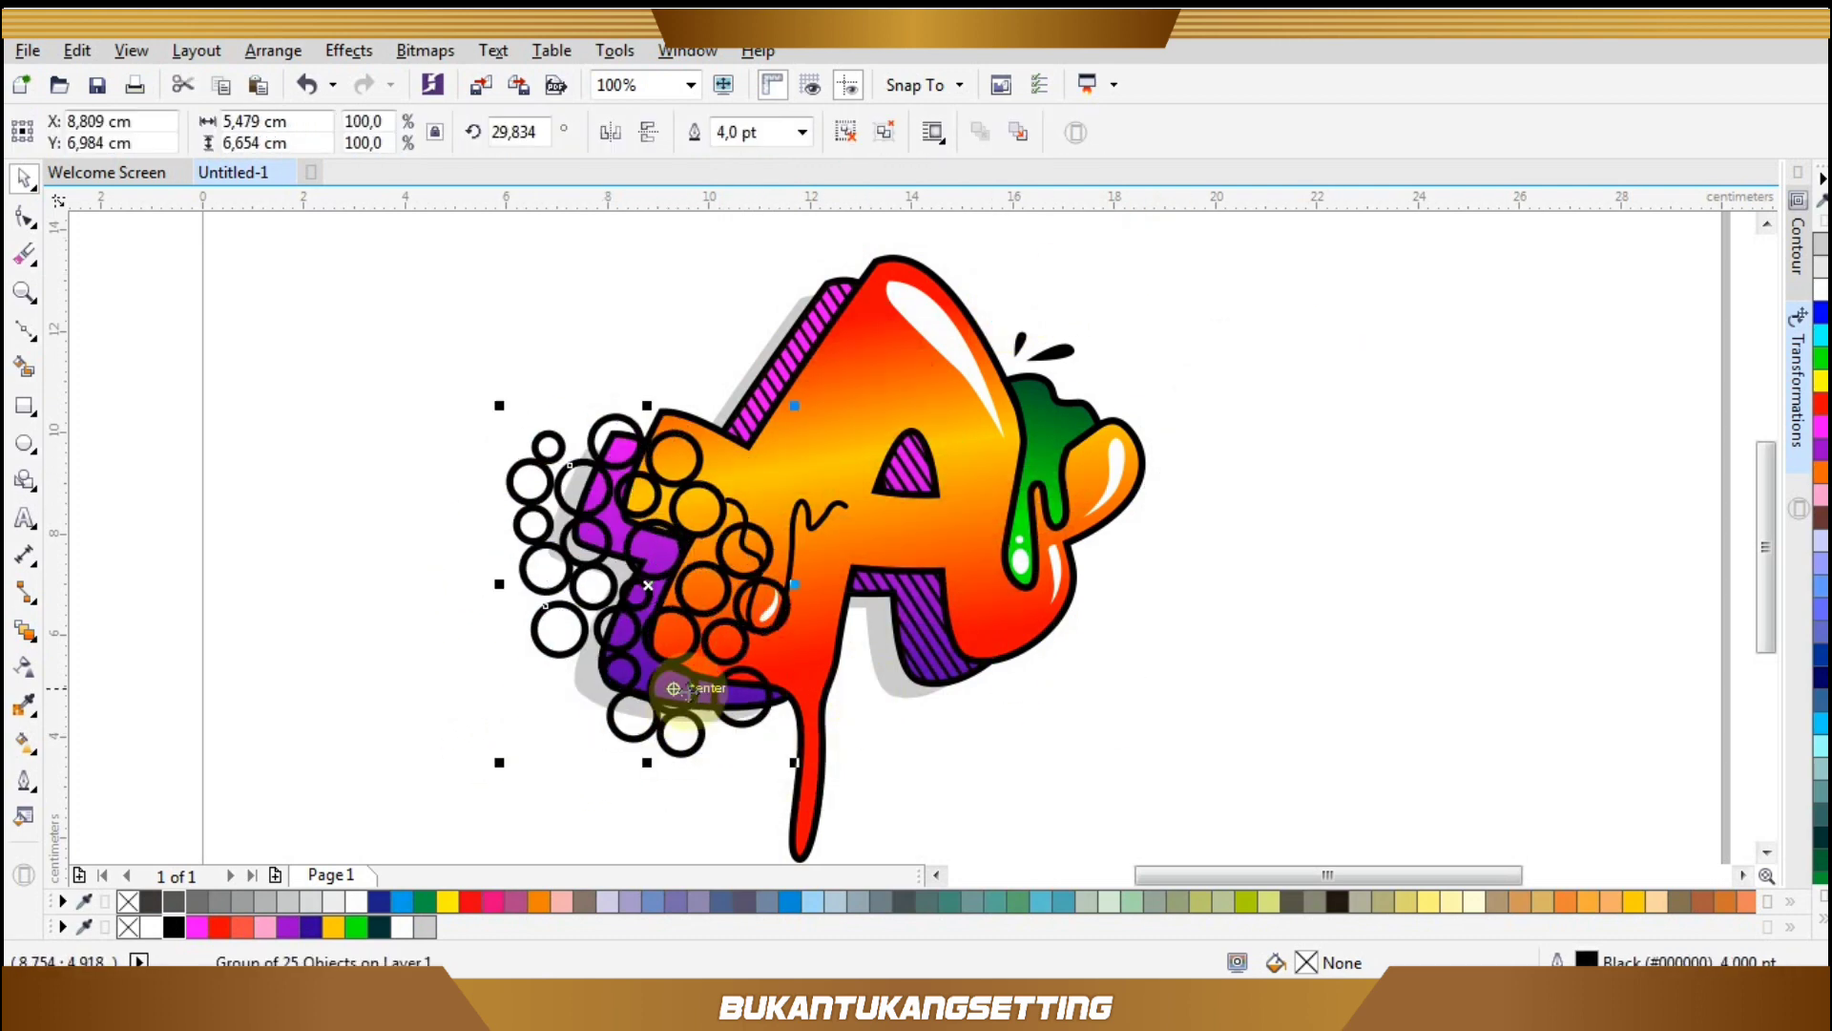
PowerClip the circle group inside the purple extrusion shape.
click(274, 49)
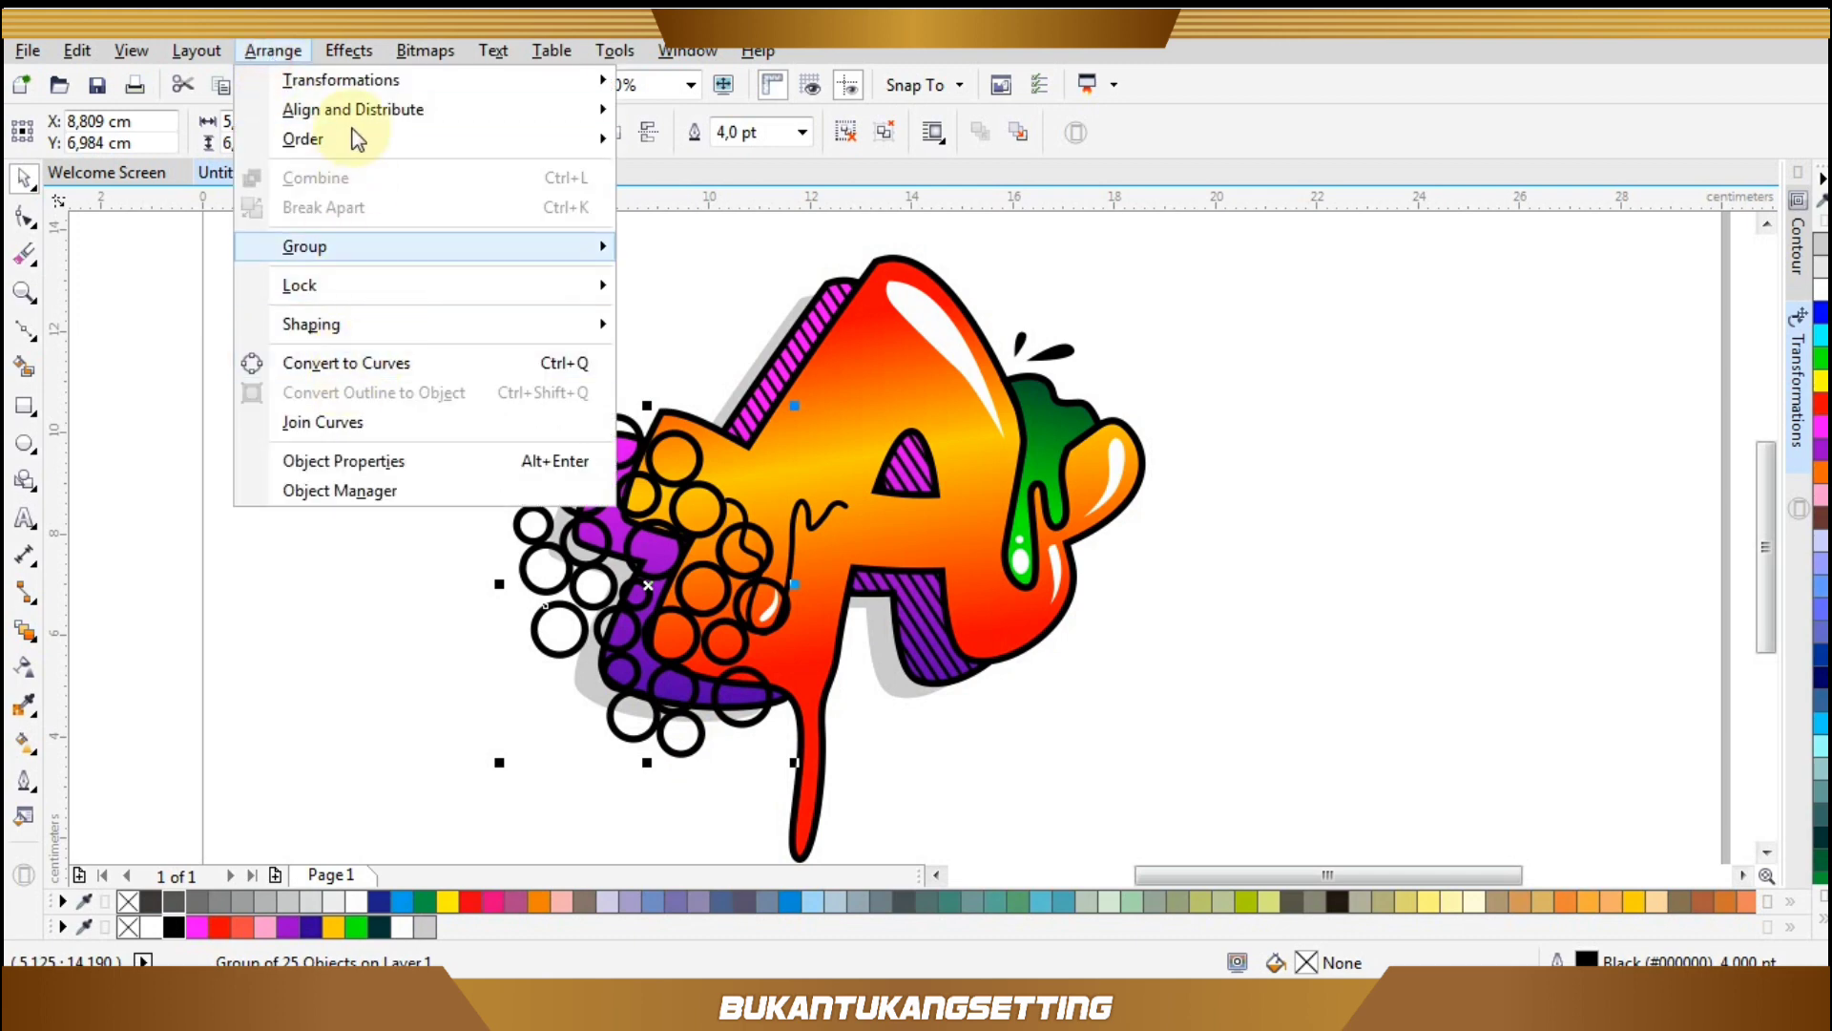
mouse_move(348, 50)
mouse_move(410, 394)
click(692, 393)
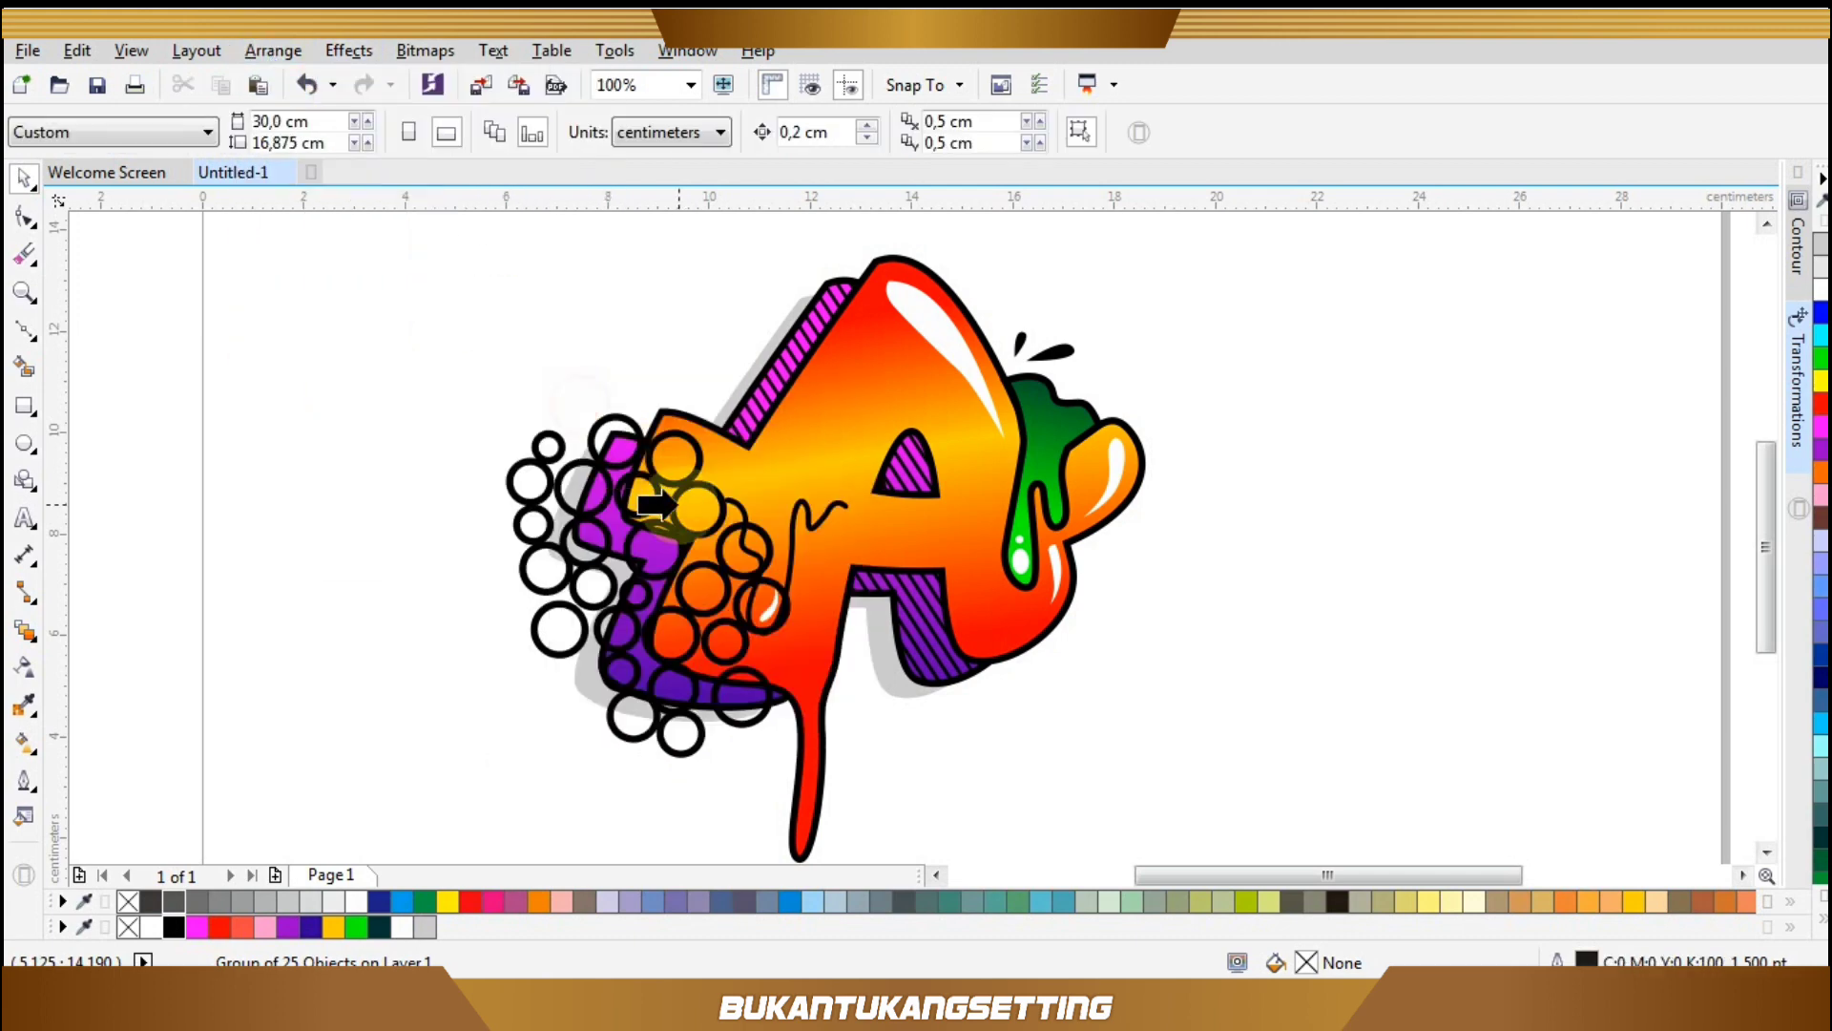
click(913, 676)
click(1194, 689)
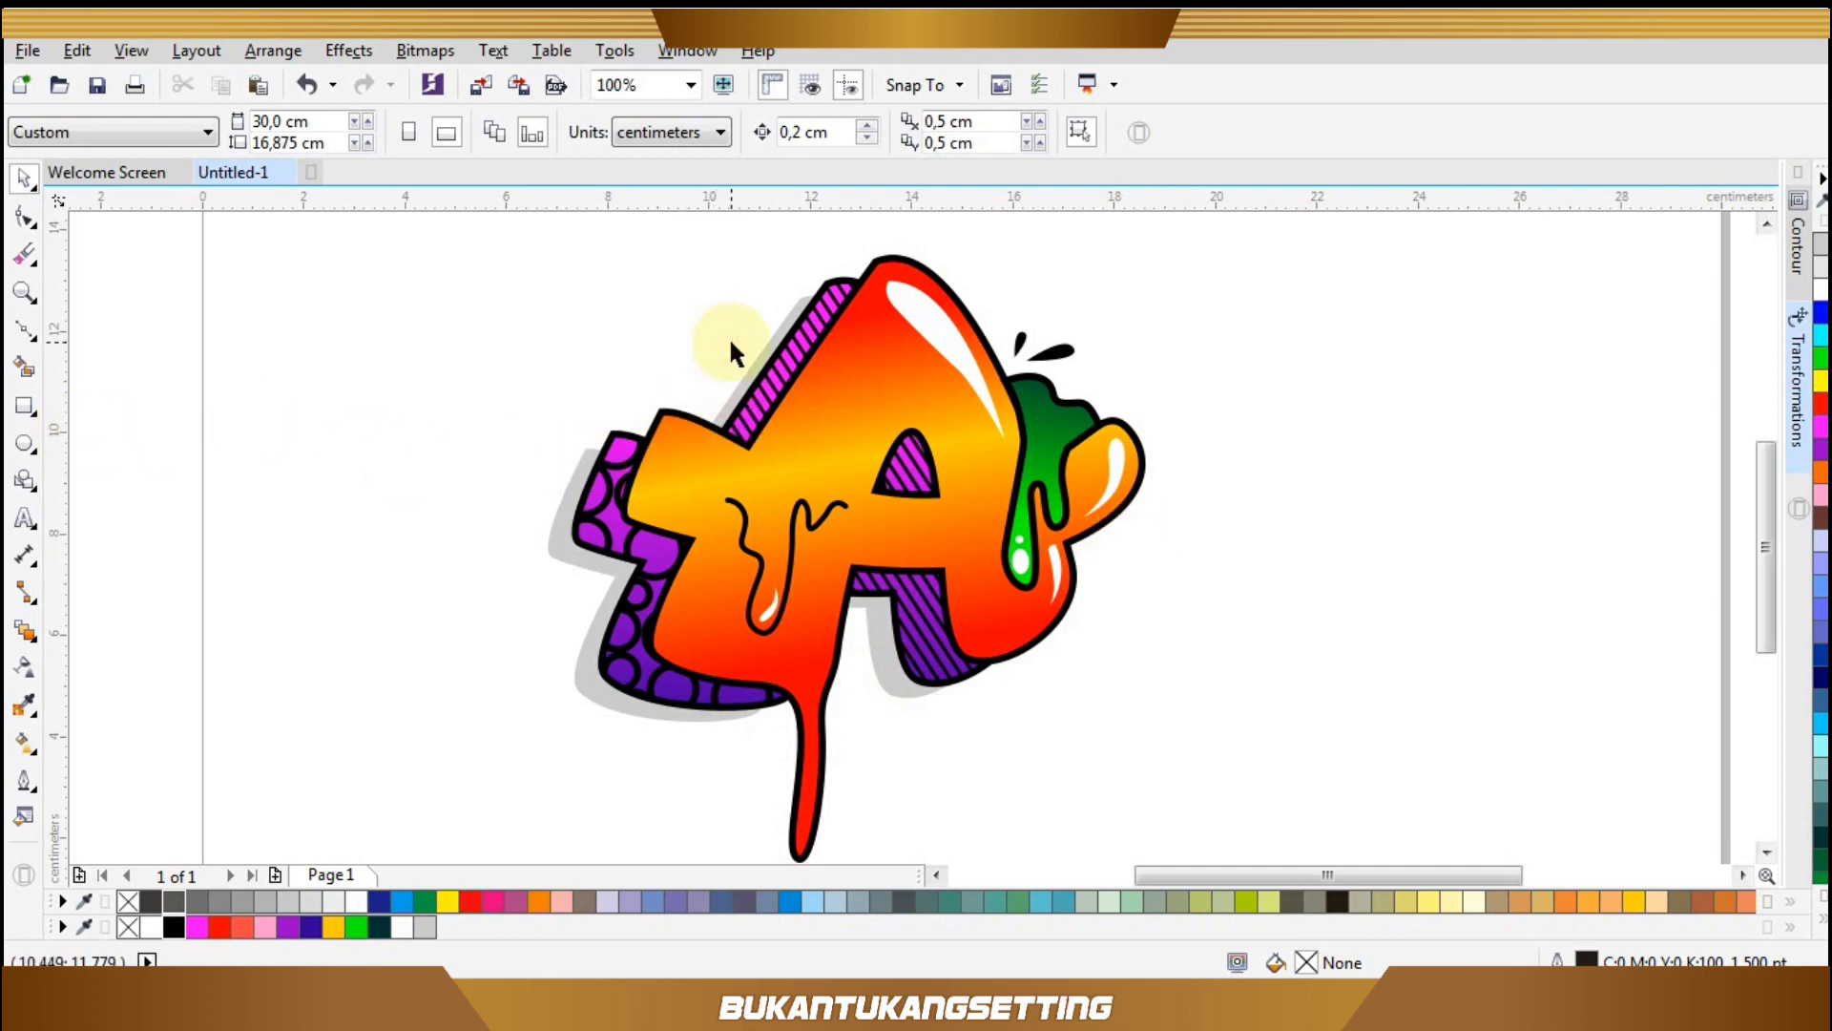
Draw a circle about 11.92 cm in diameter and position it over the lower-right part of the letter.
click(26, 441)
drag(761, 314, 1361, 830)
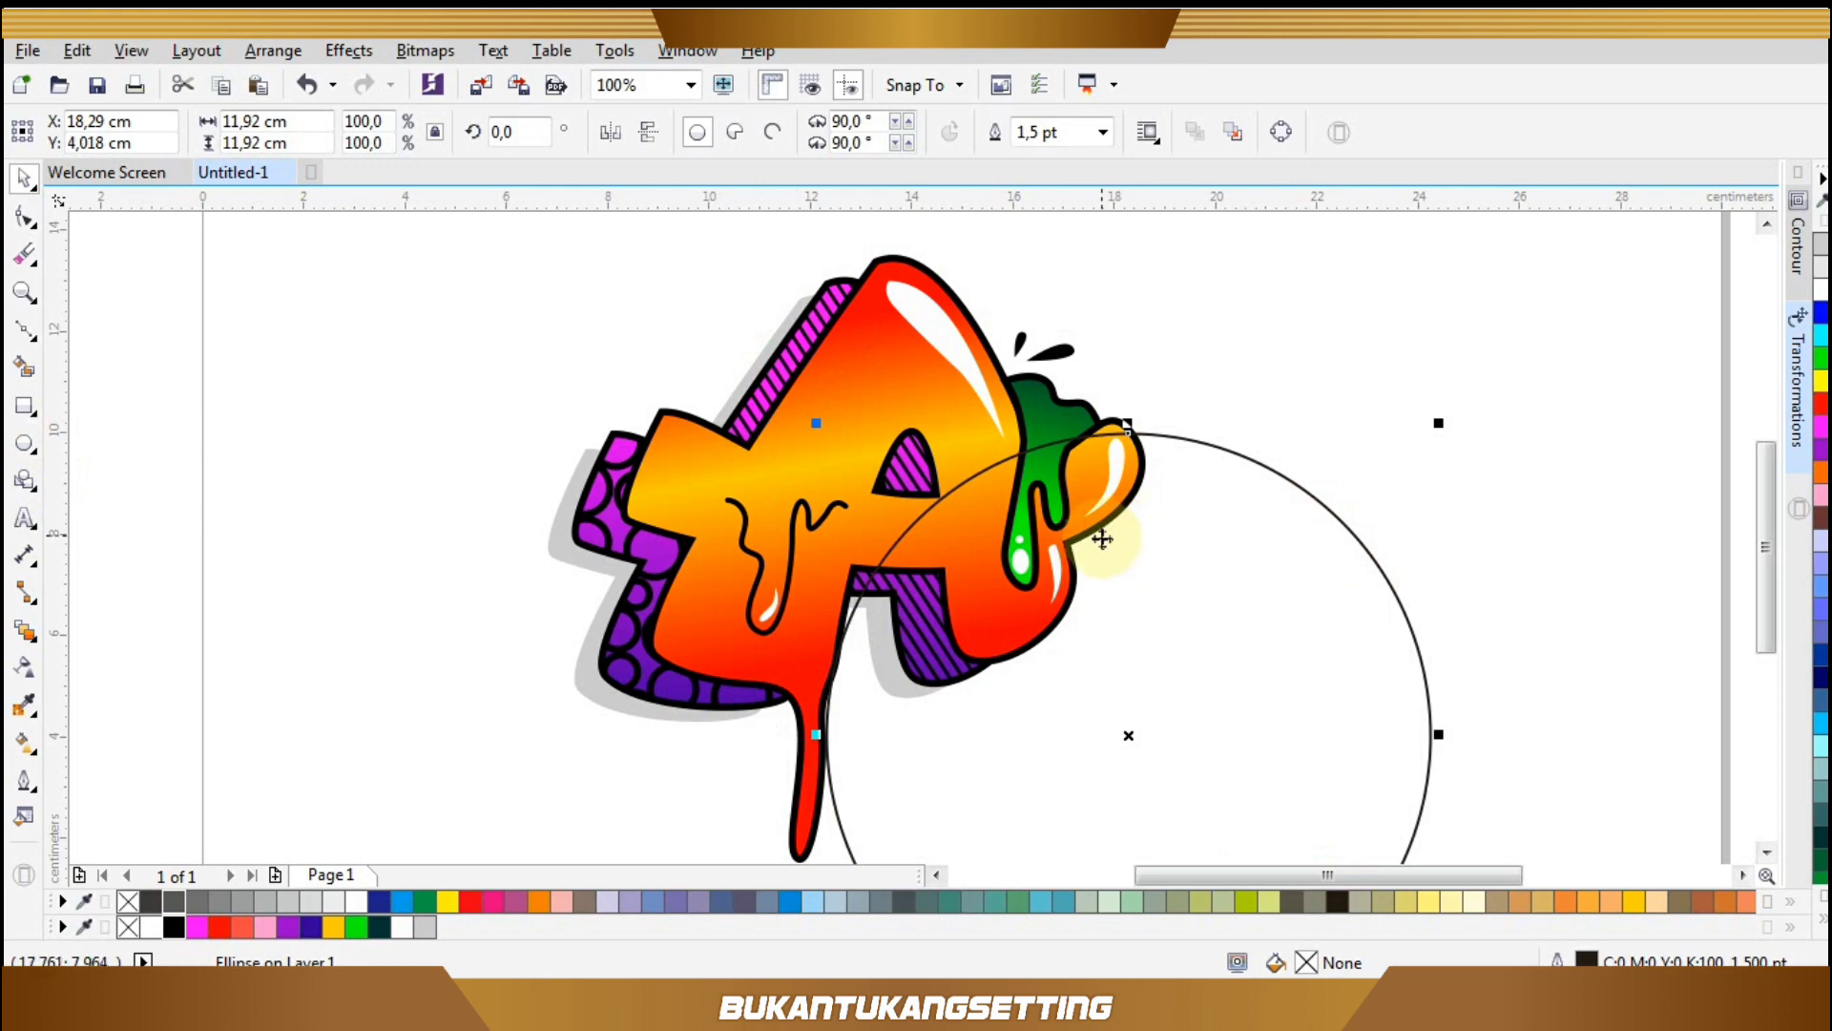
drag(1217, 644, 1108, 668)
drag(1145, 679, 1235, 666)
Fill the large circle with black and remove its outline.
click(1823, 918)
click(1733, 248)
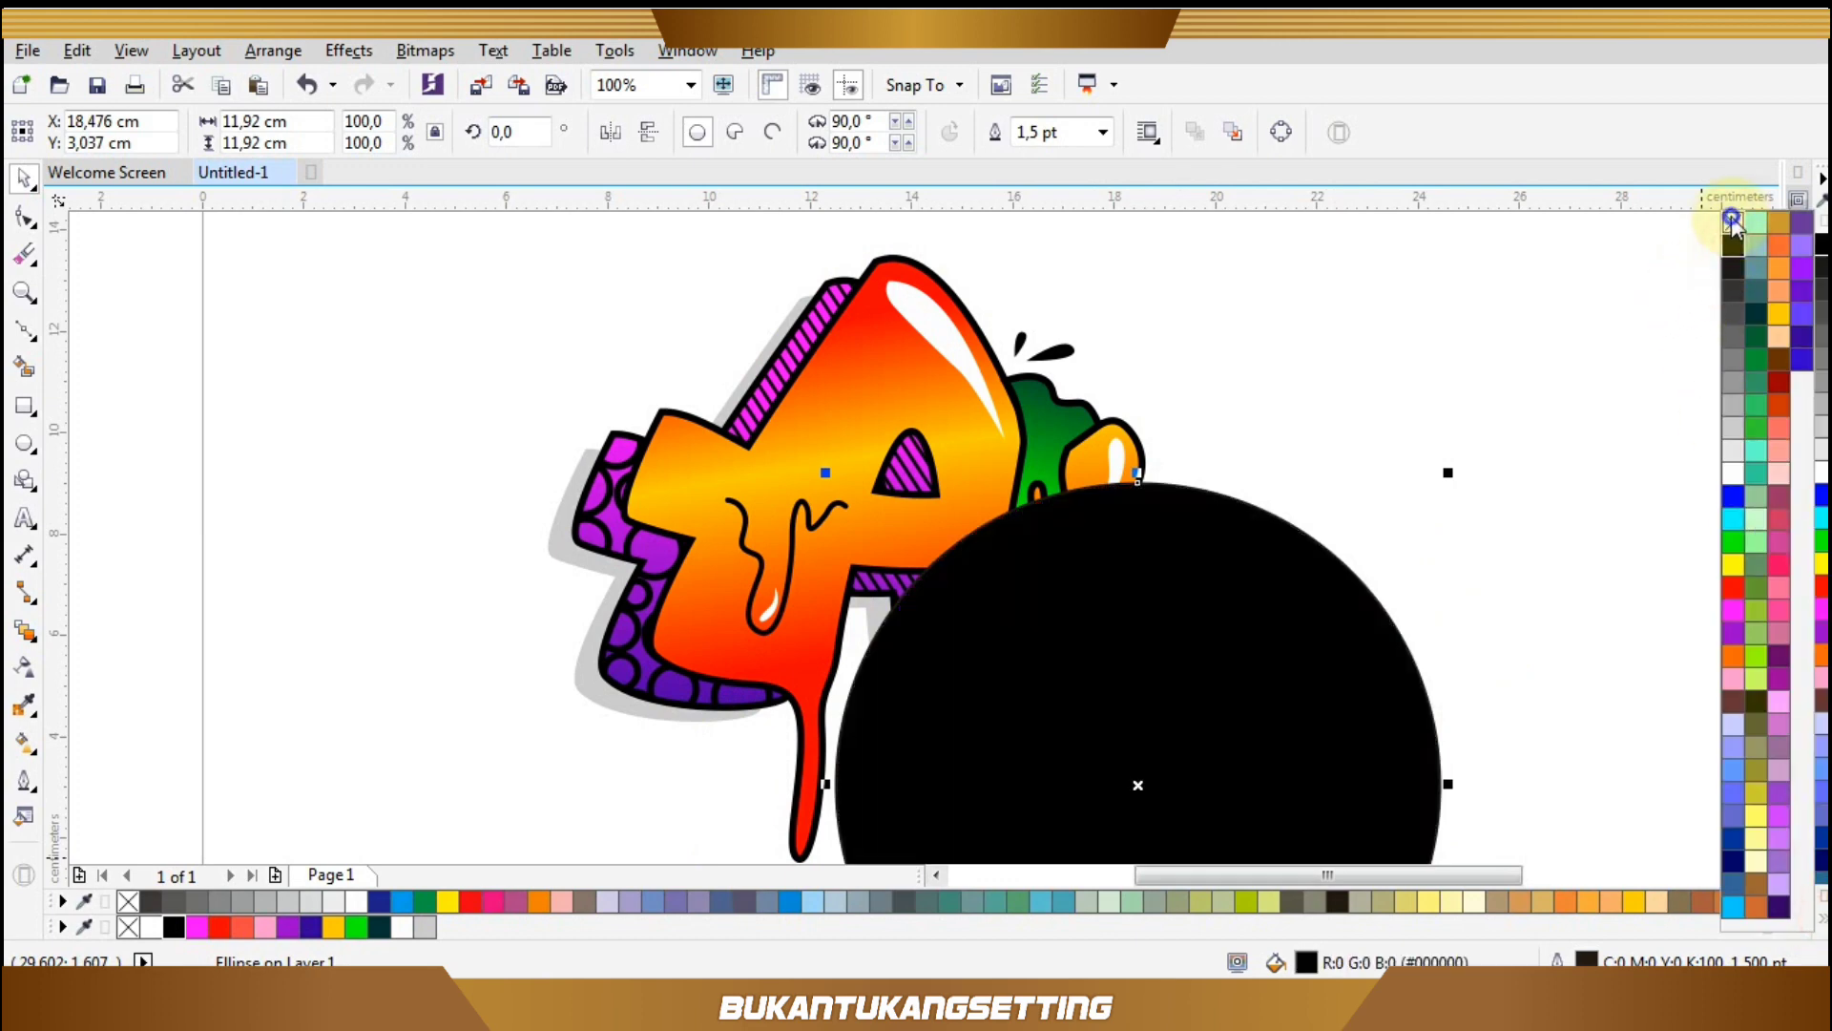
right_click(1733, 222)
Apply a linear transparency to the black circle at about -54 degrees, running from the letter's hole toward its right leg.
click(29, 665)
drag(896, 473, 1006, 625)
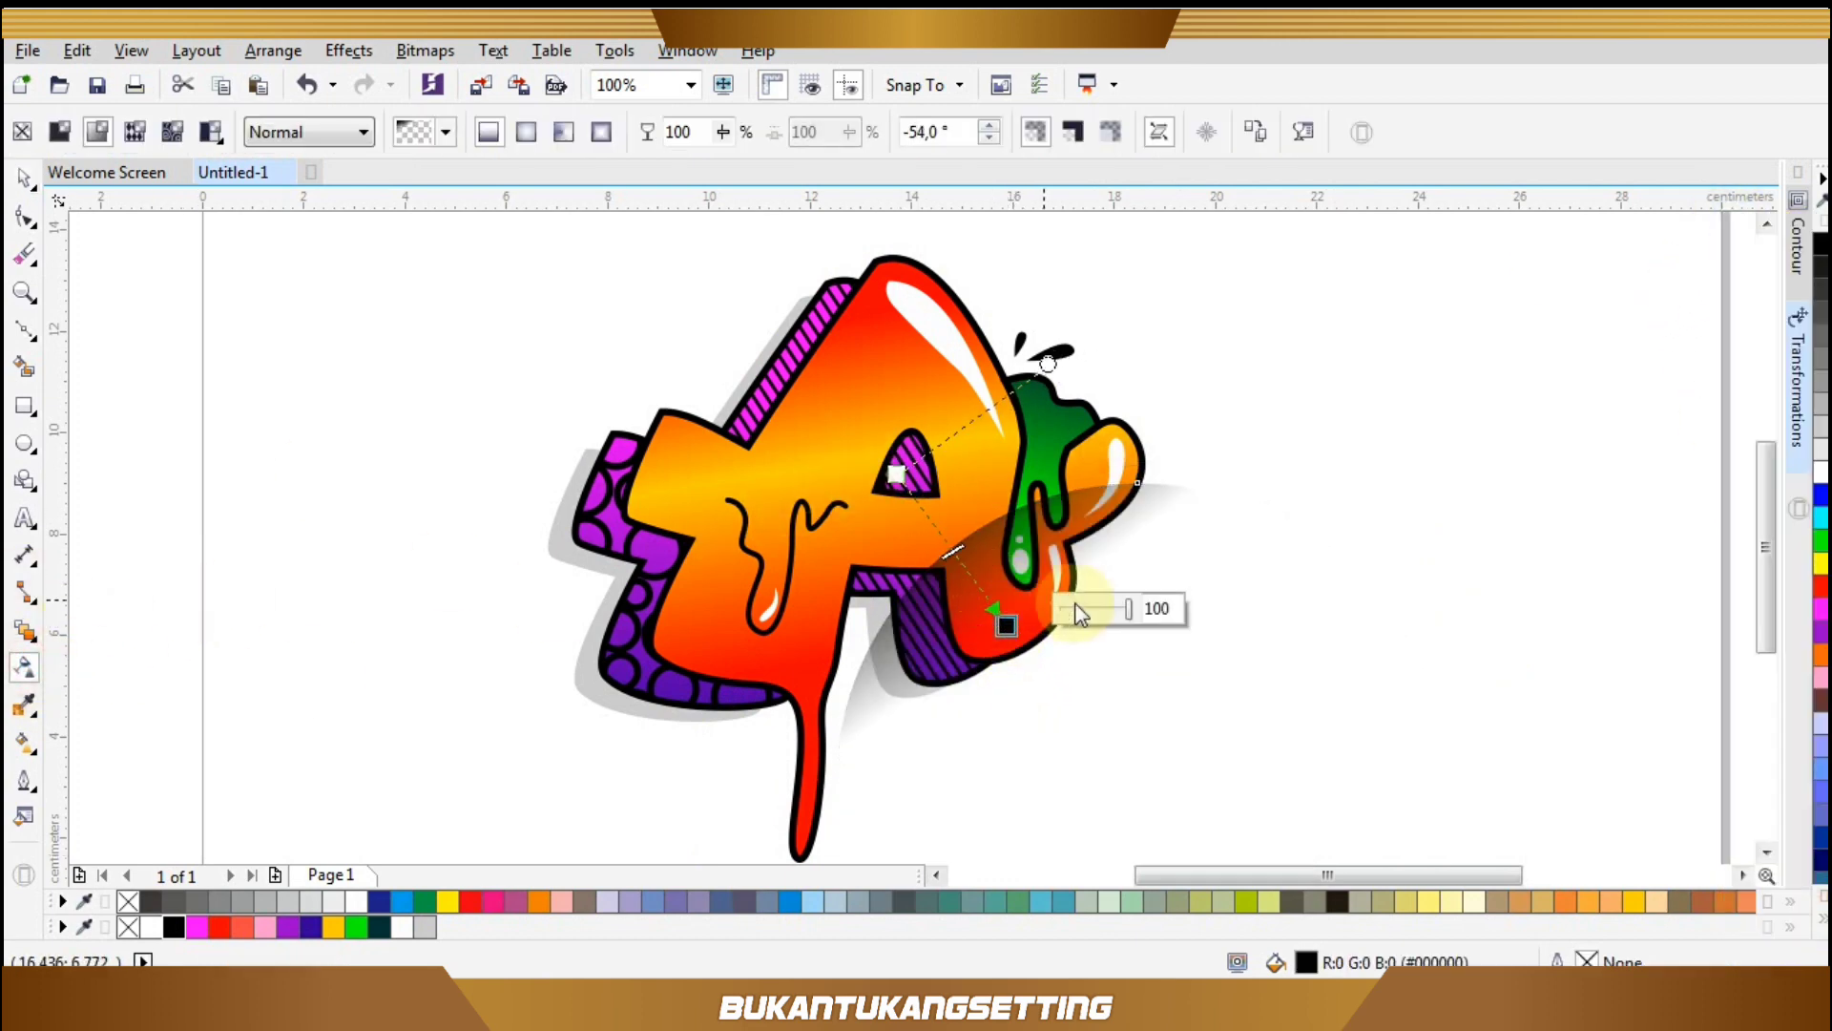
key(space)
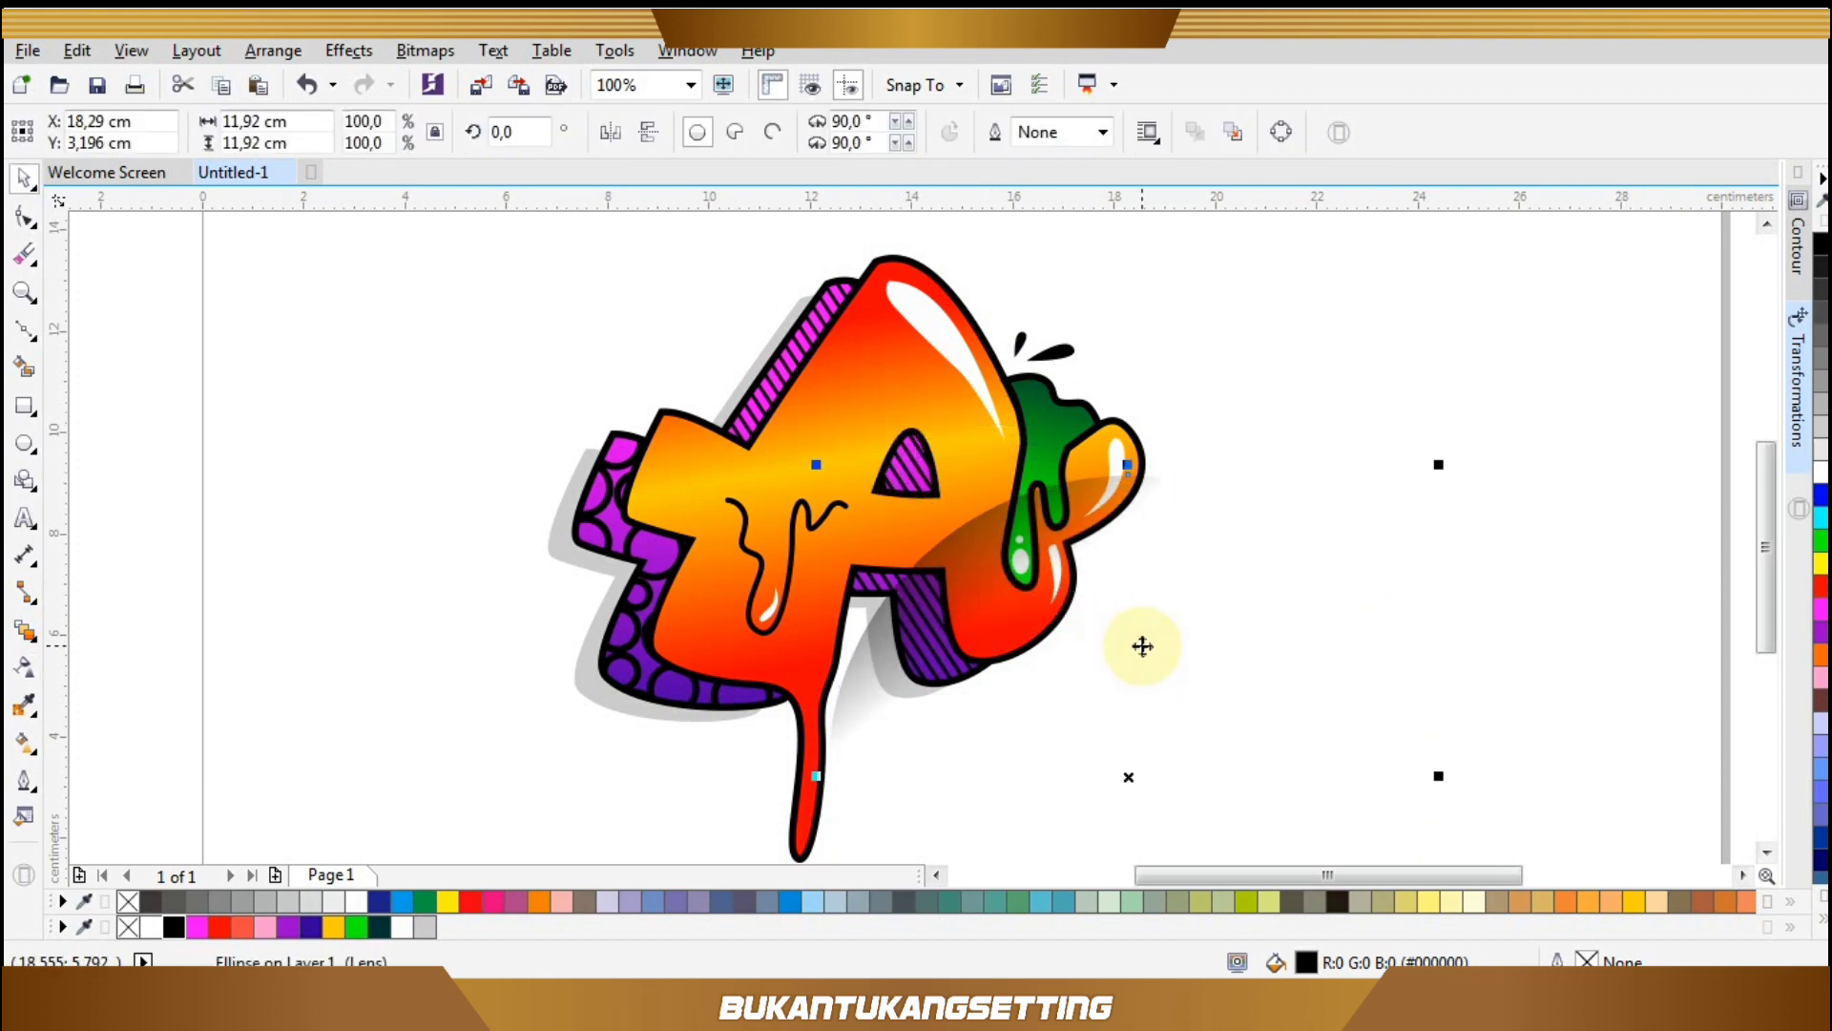
PowerClip the transparent black circle inside the purple extrusion shape.
click(349, 50)
mouse_move(397, 395)
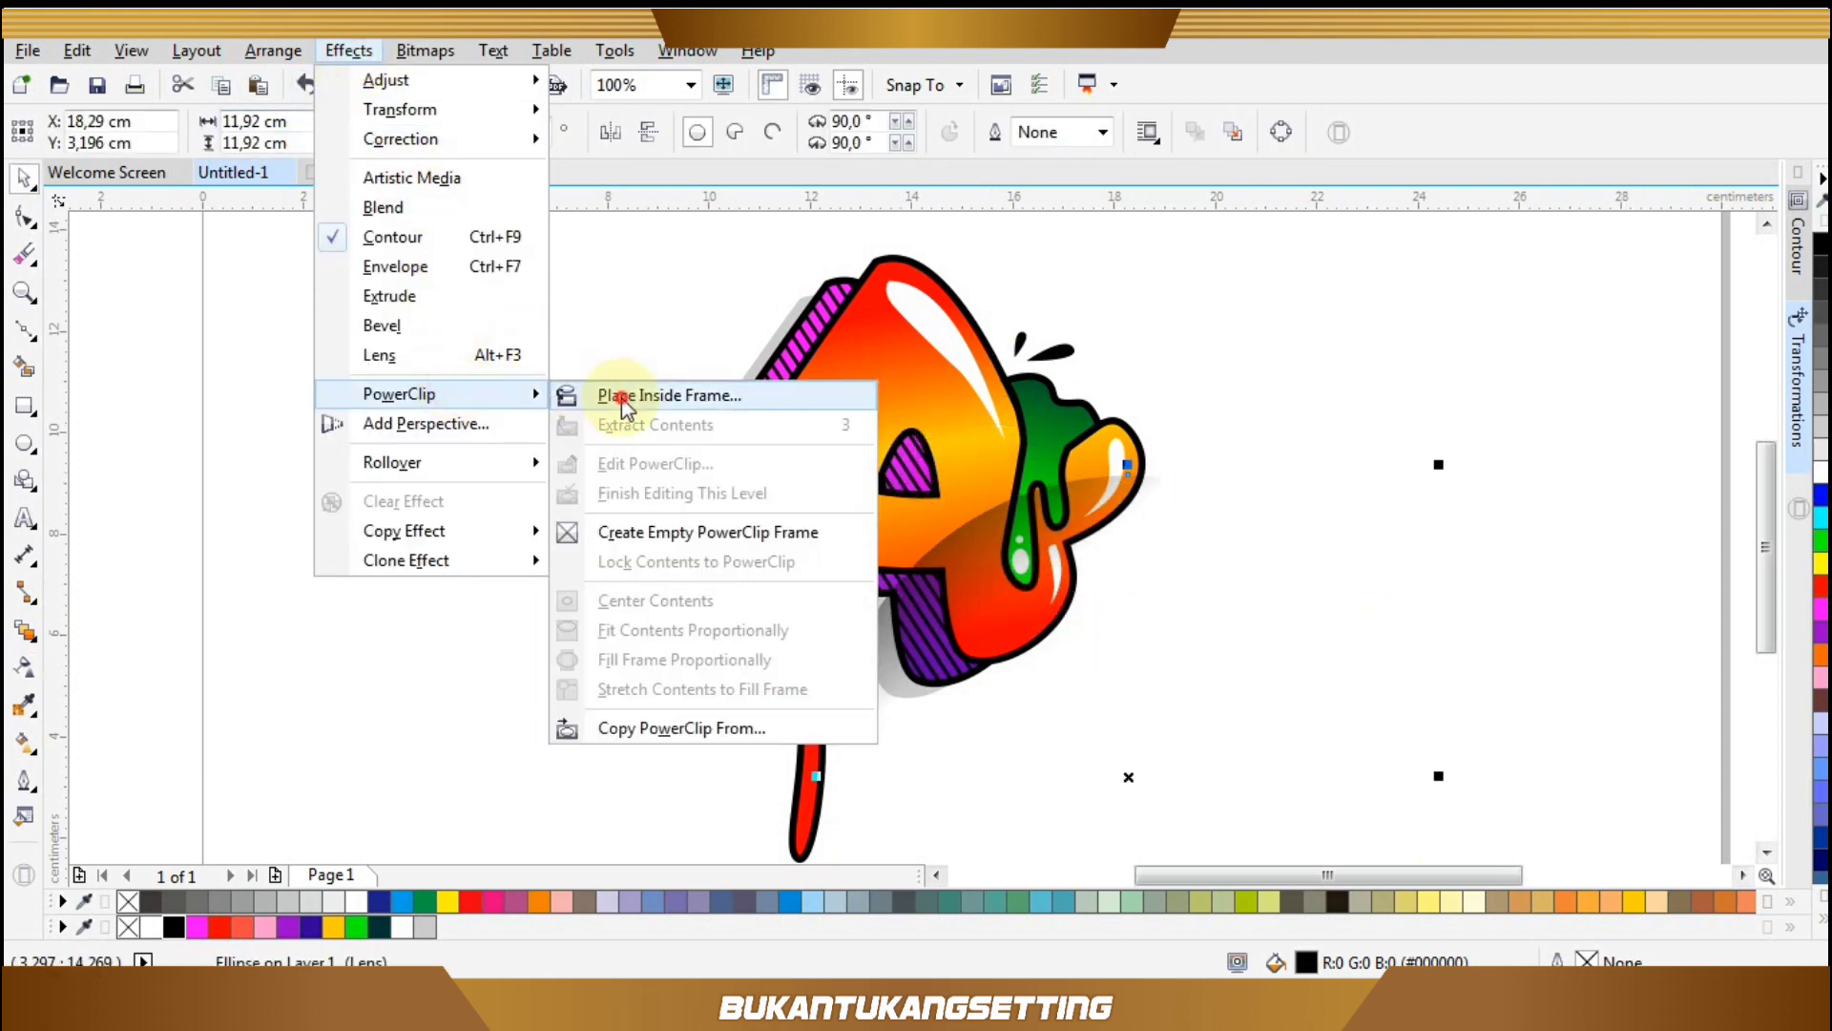
click(615, 388)
click(754, 366)
click(1252, 386)
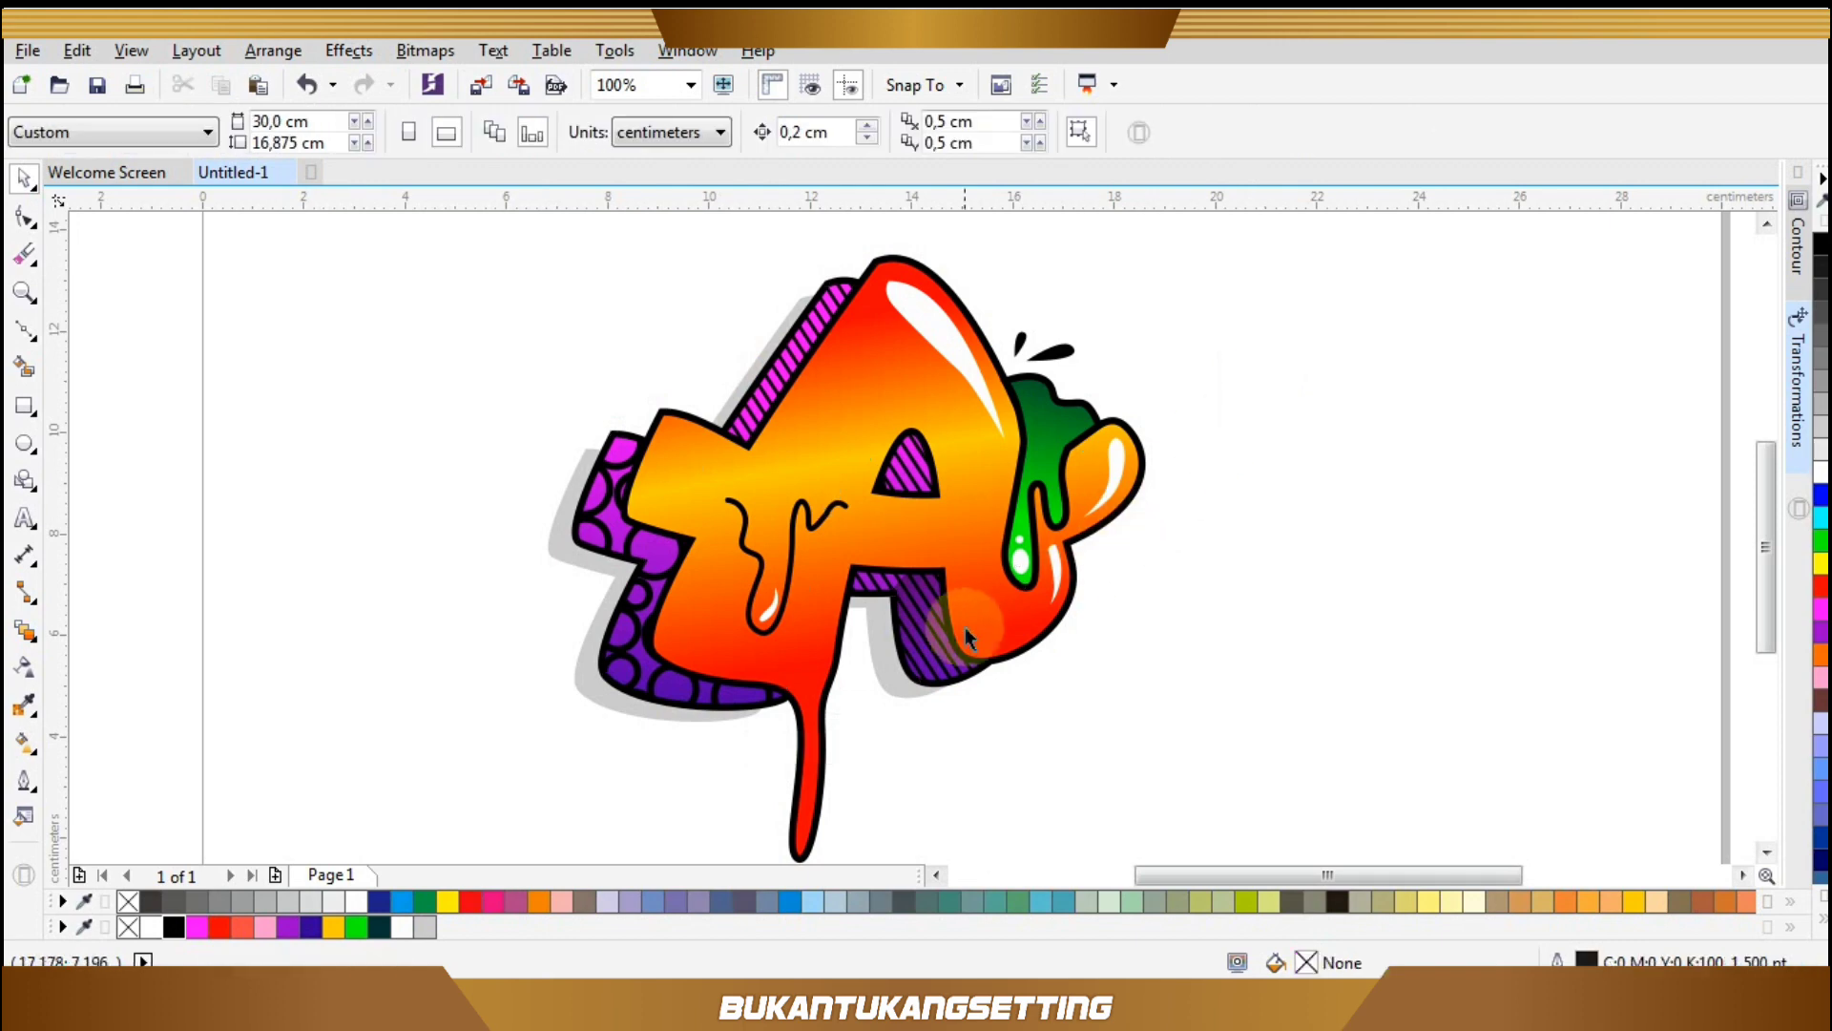
Edit the purple shape's PowerClip contents, readjust the black circle's transparency gradient to darken the right leg's extrusion, and finish editing.
click(932, 625)
double_click(934, 626)
drag(1265, 550, 1265, 570)
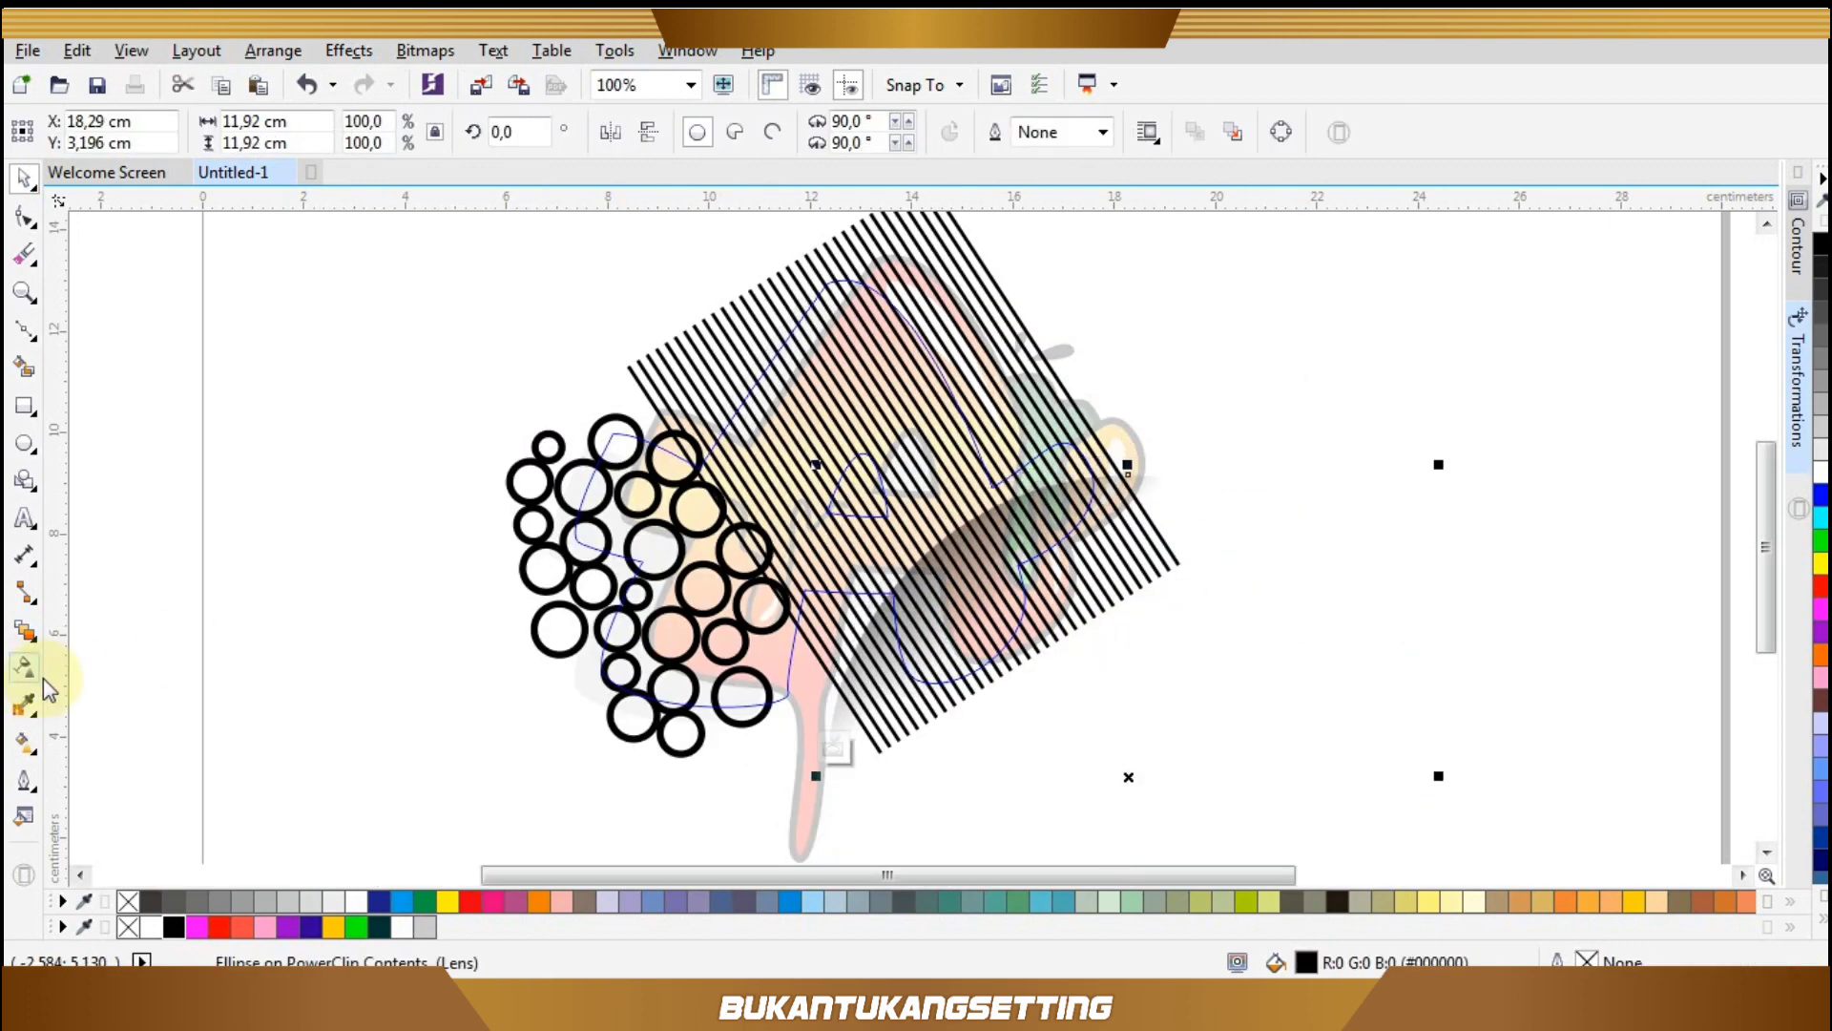
click(26, 670)
drag(861, 450, 904, 507)
drag(996, 617, 1039, 641)
key(space)
ctrl+click(1193, 372)
click(1193, 372)
key(z)
right_click(1107, 401)
drag(676, 374, 1169, 751)
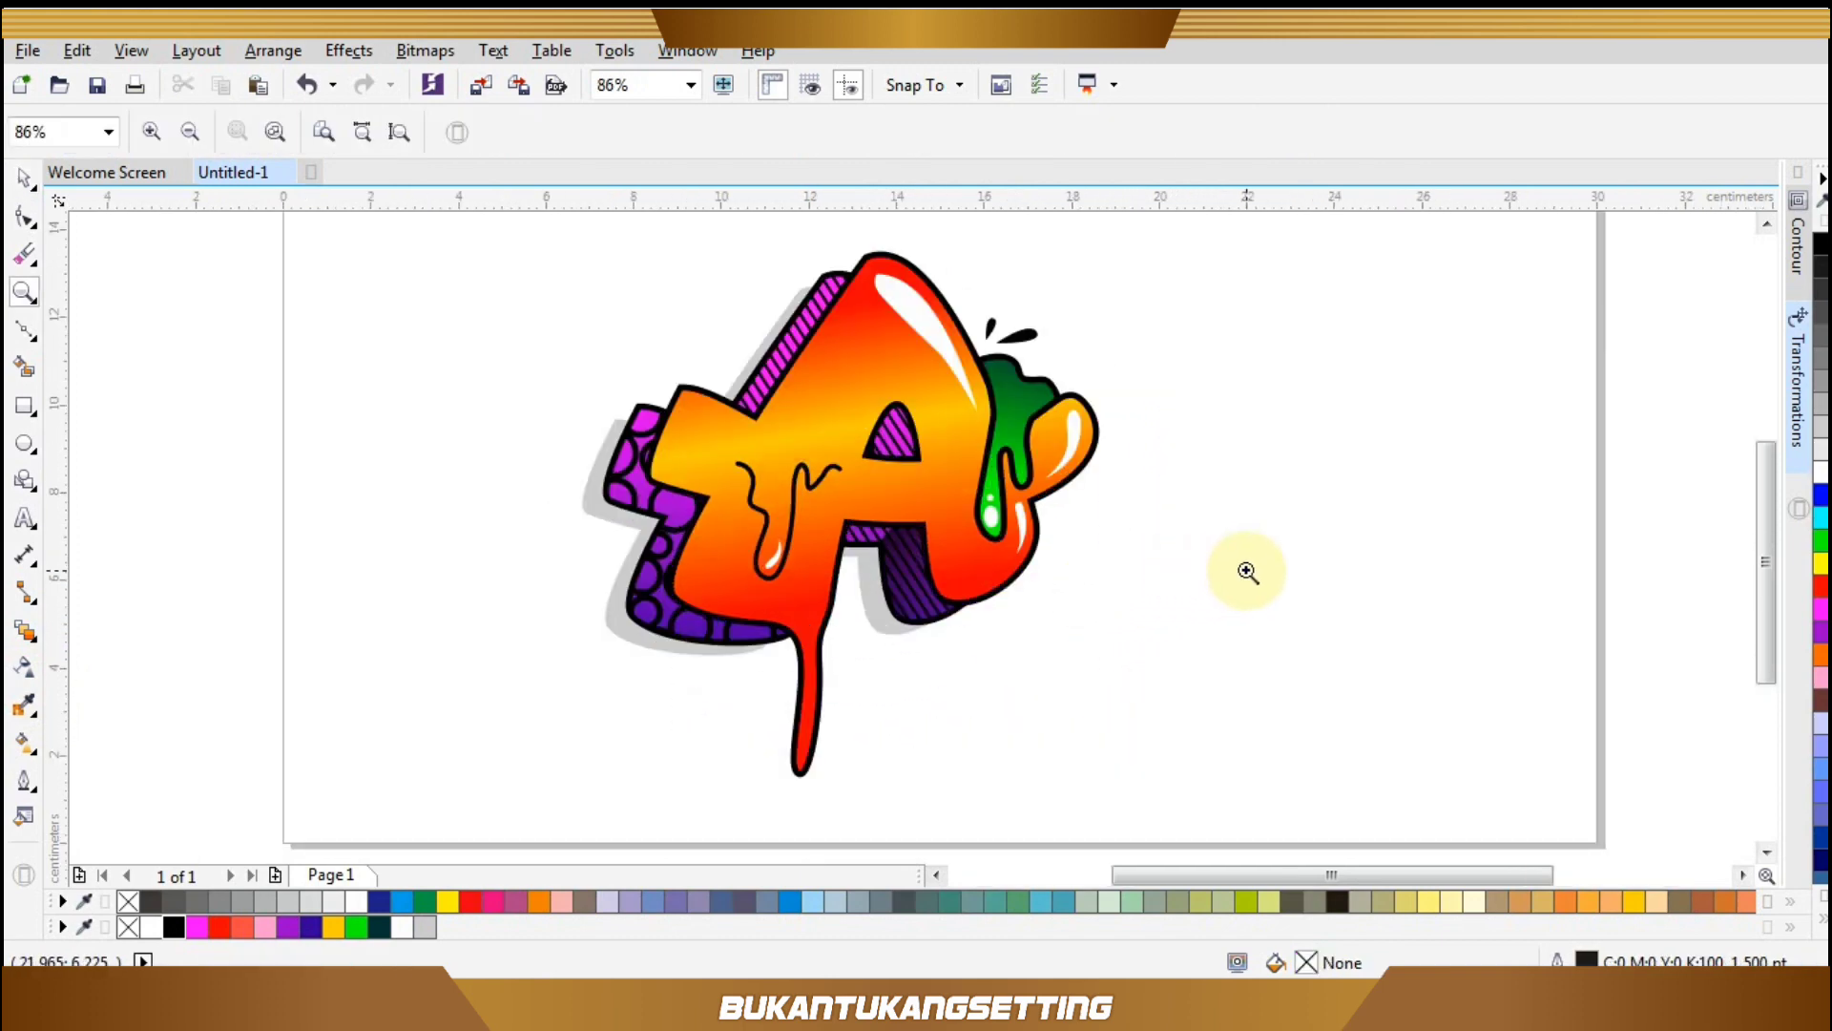
key(F4)
key(space)
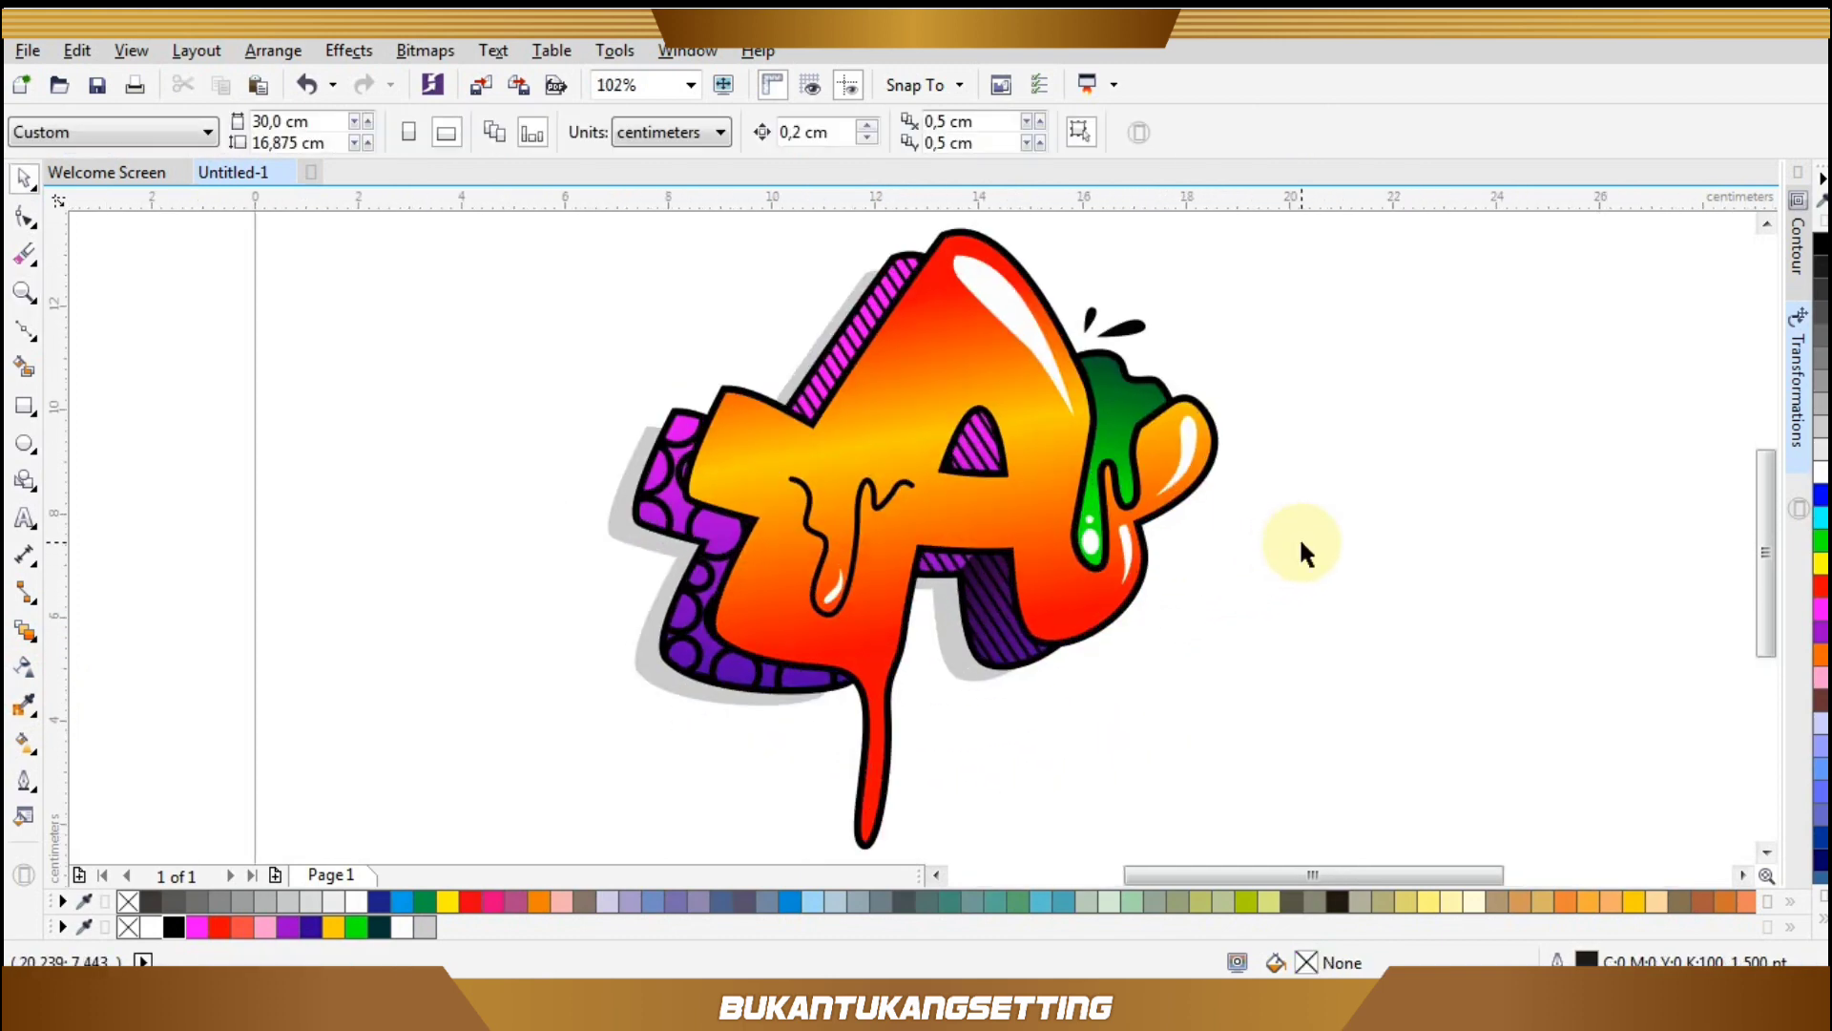
Draw a circle about 13.4 cm in diameter over the letter A's right side and fill it with black.
click(26, 444)
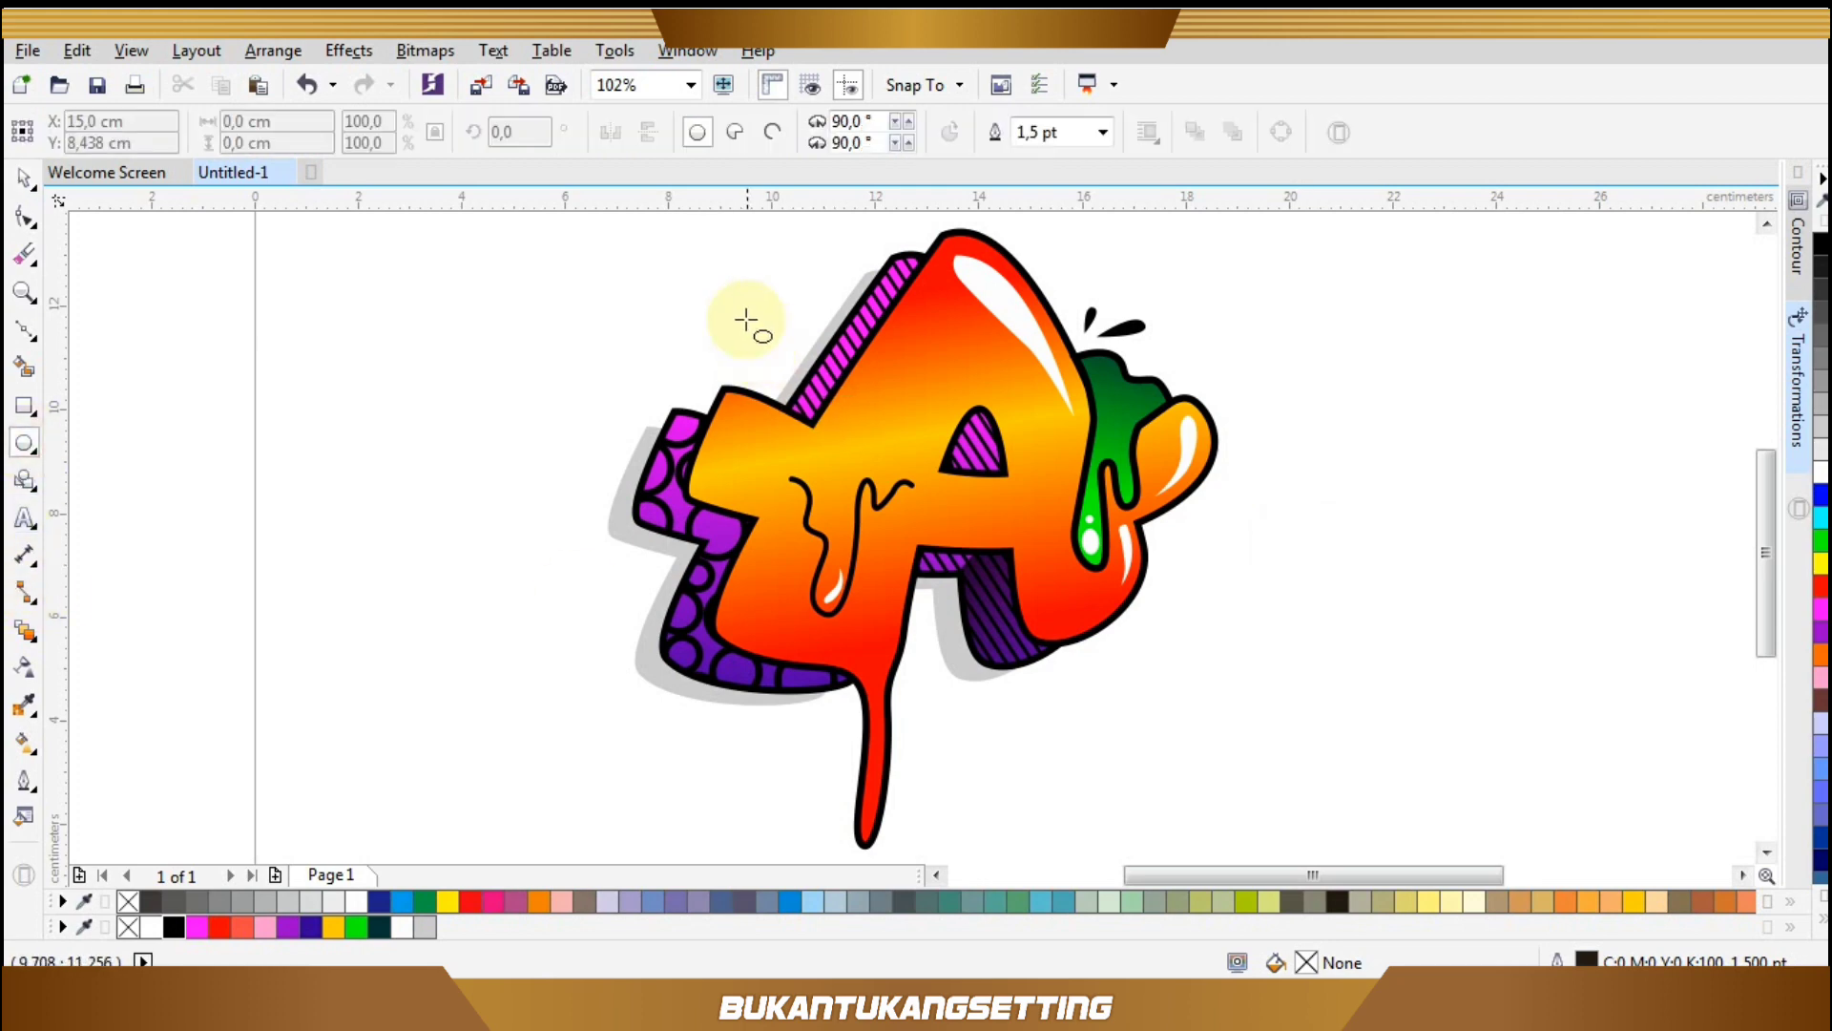
drag(761, 276, 1445, 911)
mouse_move(1225, 630)
mouse_down()
mouse_move(1268, 593)
mouse_move(1289, 605)
mouse_move(1198, 585)
mouse_up()
click(172, 926)
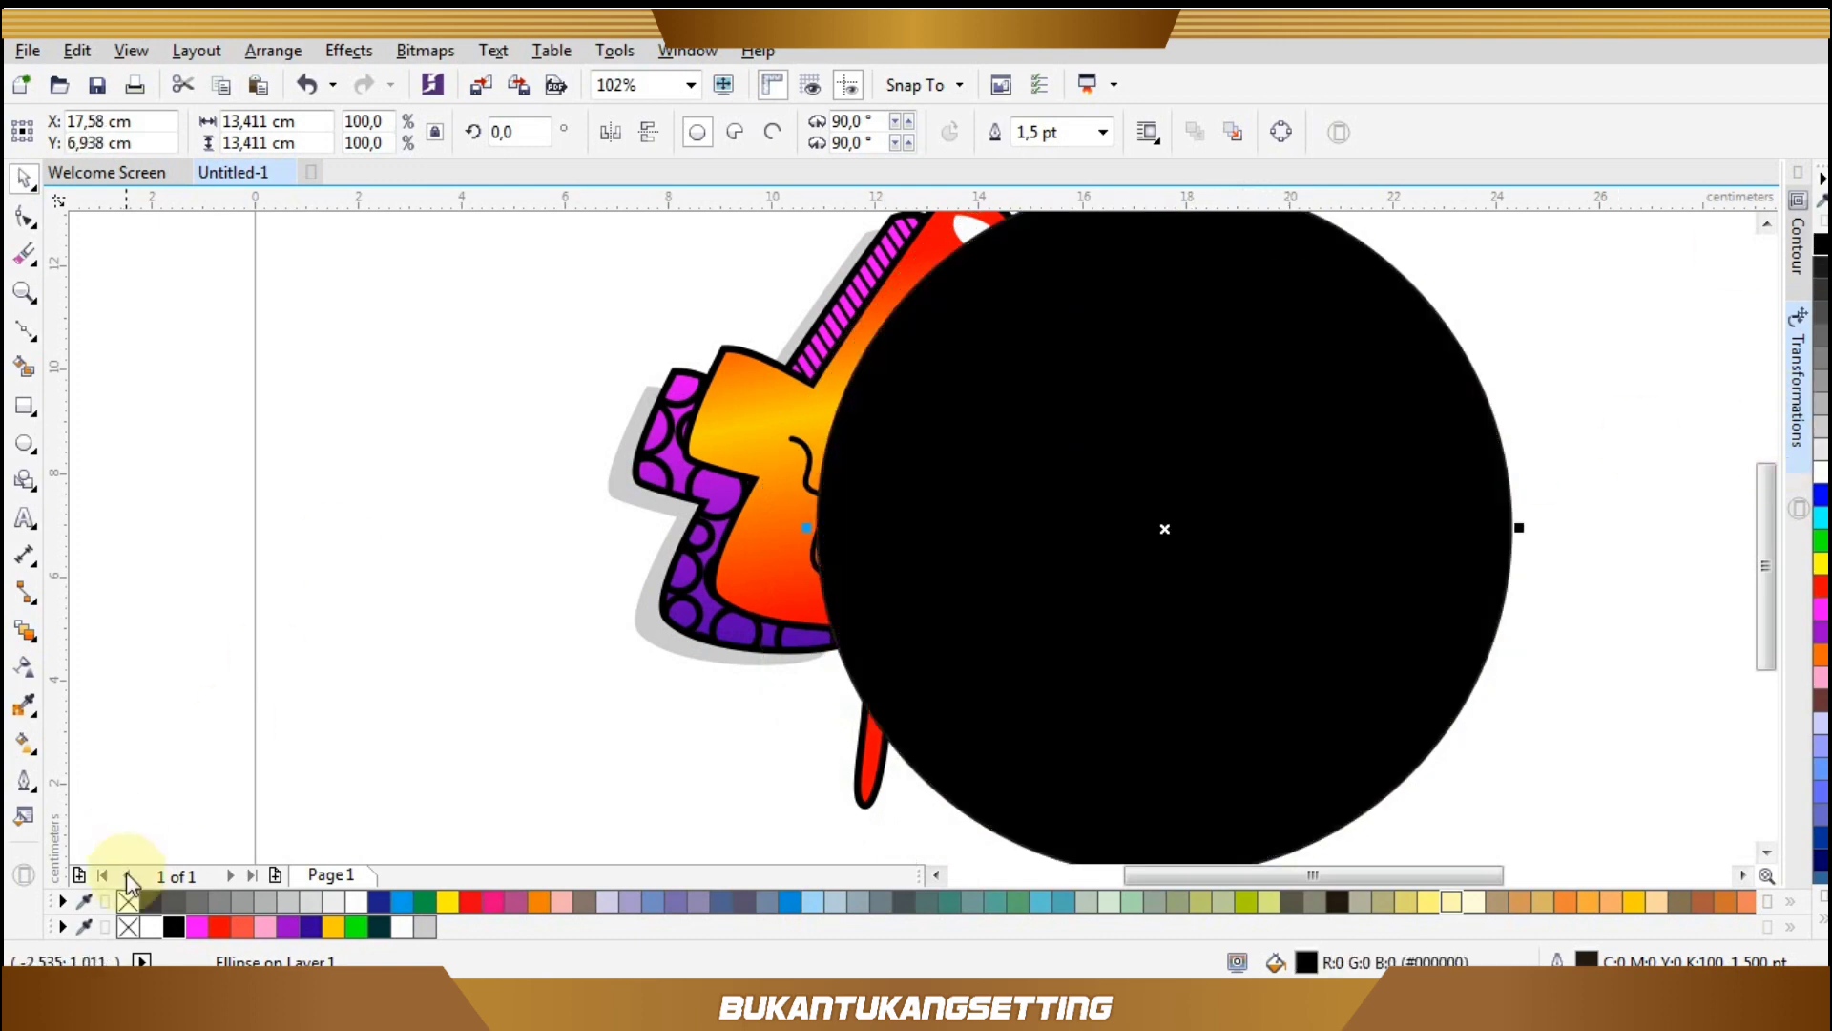
Apply a linear transparency fading the black circle from its upper-left edge toward the lower right, and move it over the letter's lower-left part.
click(23, 666)
drag(976, 483, 976, 484)
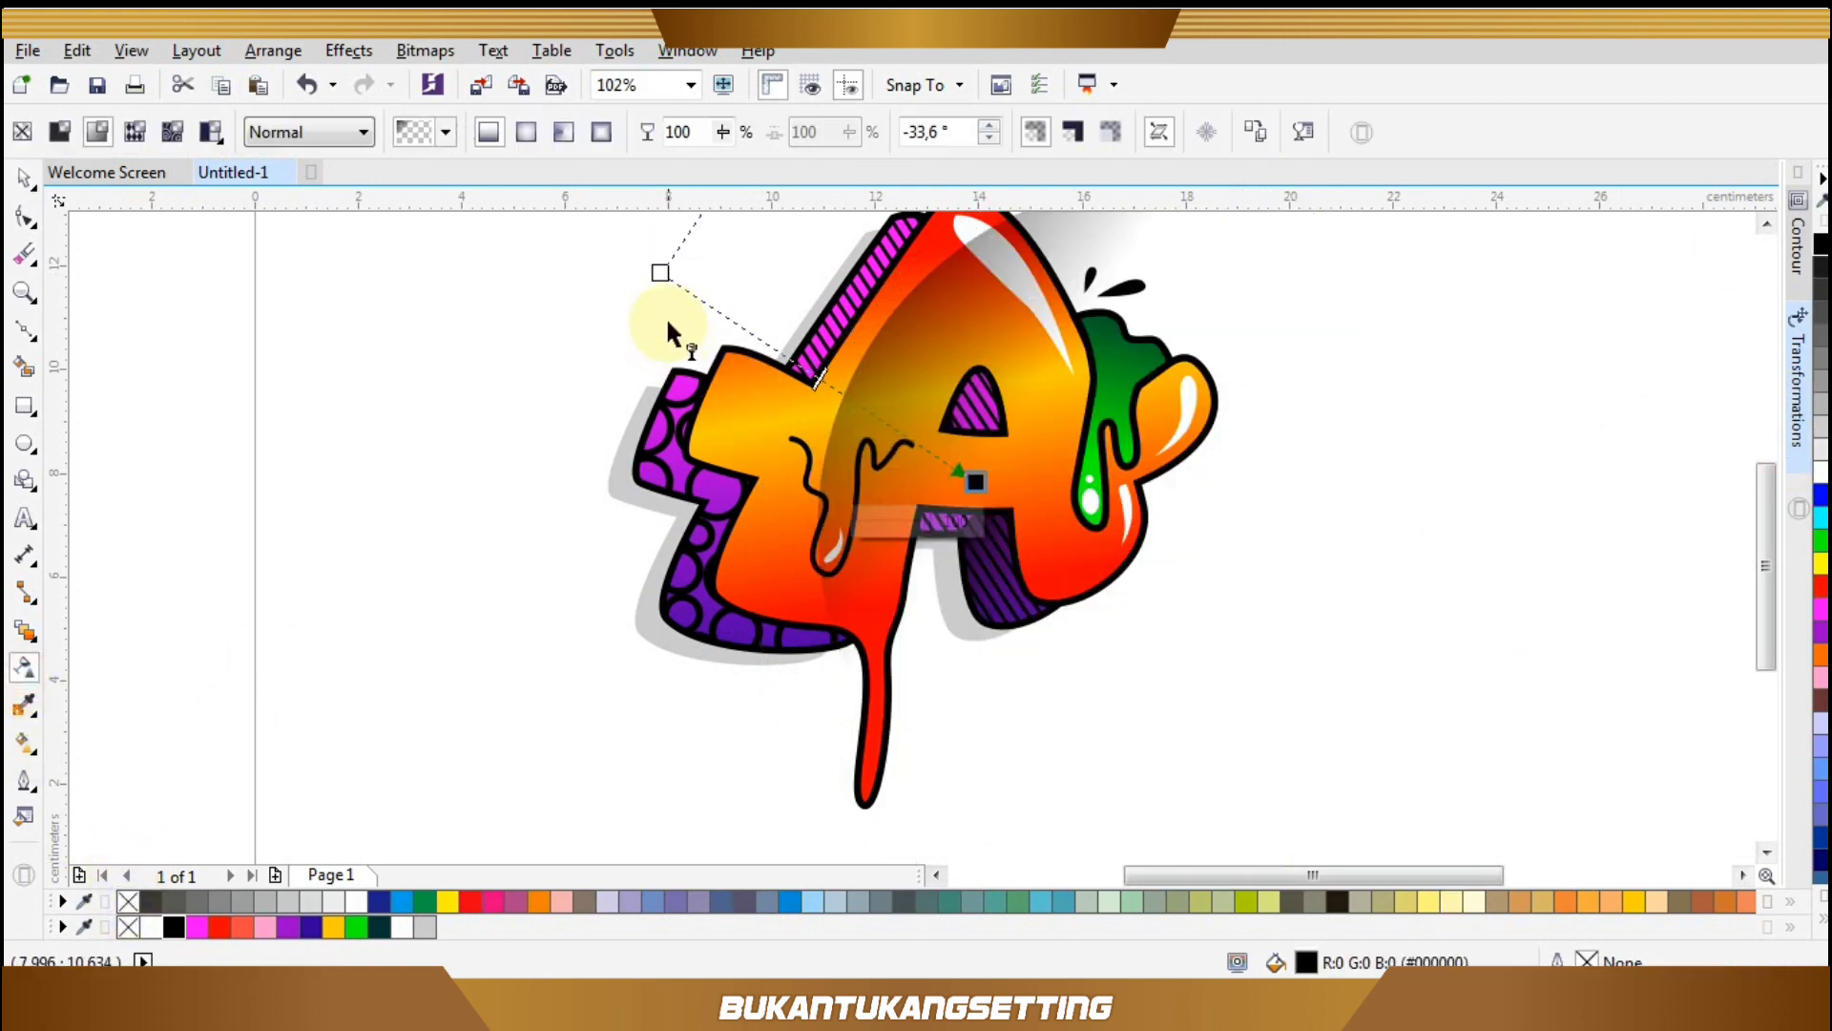
drag(661, 273, 667, 320)
key(space)
drag(937, 320, 960, 375)
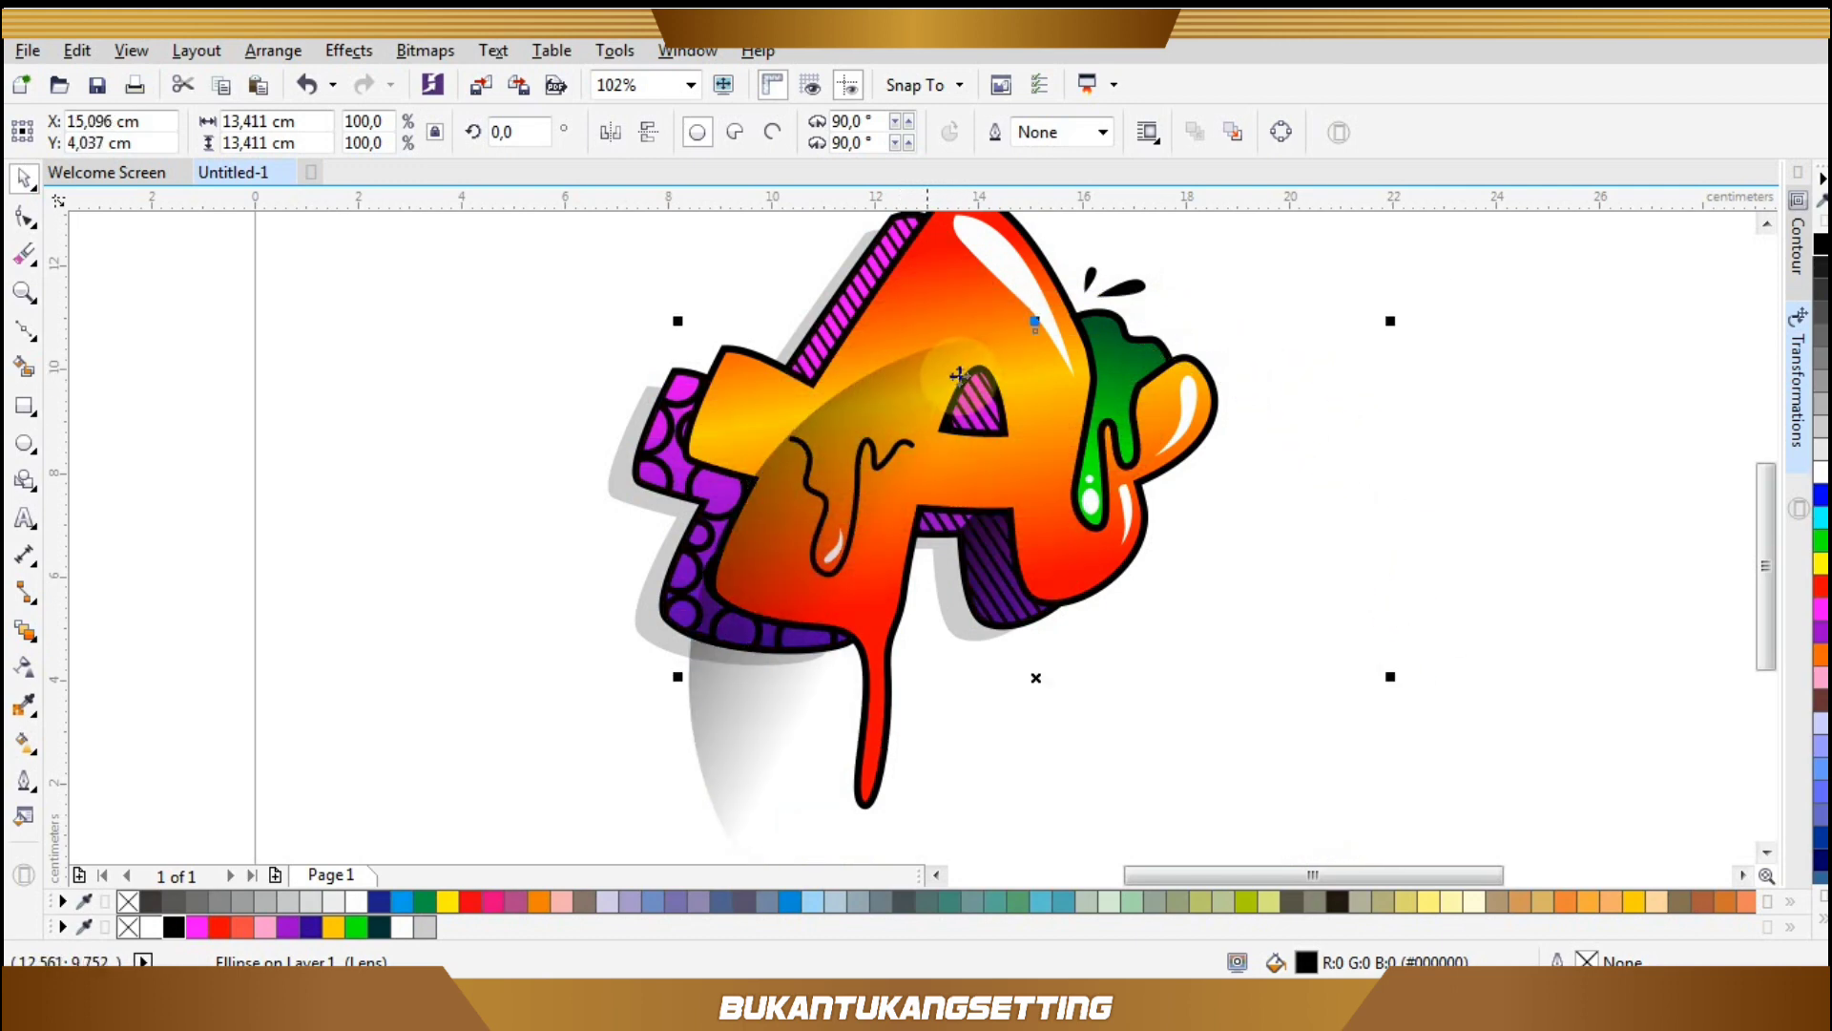
PowerClip the transparent black circle inside the orange letter A shape and fit the artwork in view.
click(345, 53)
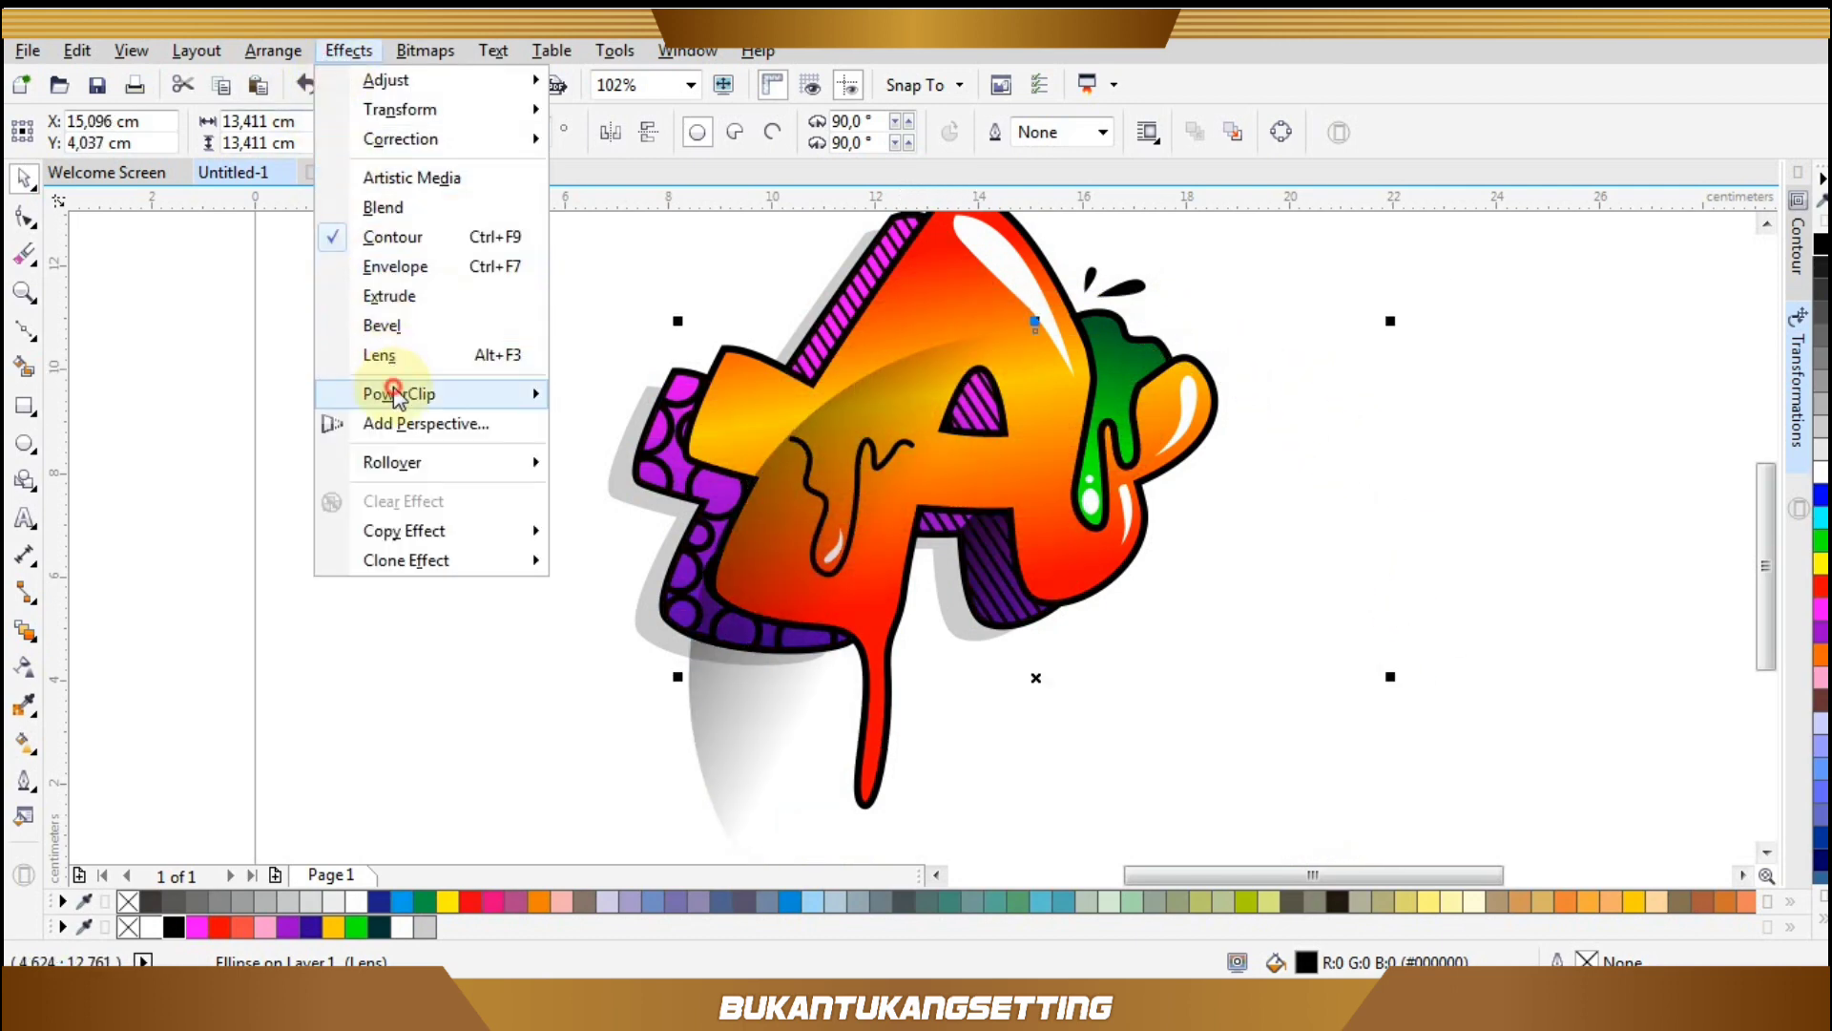
click(395, 390)
click(623, 395)
click(867, 341)
click(1244, 334)
key(z)
right_click(949, 363)
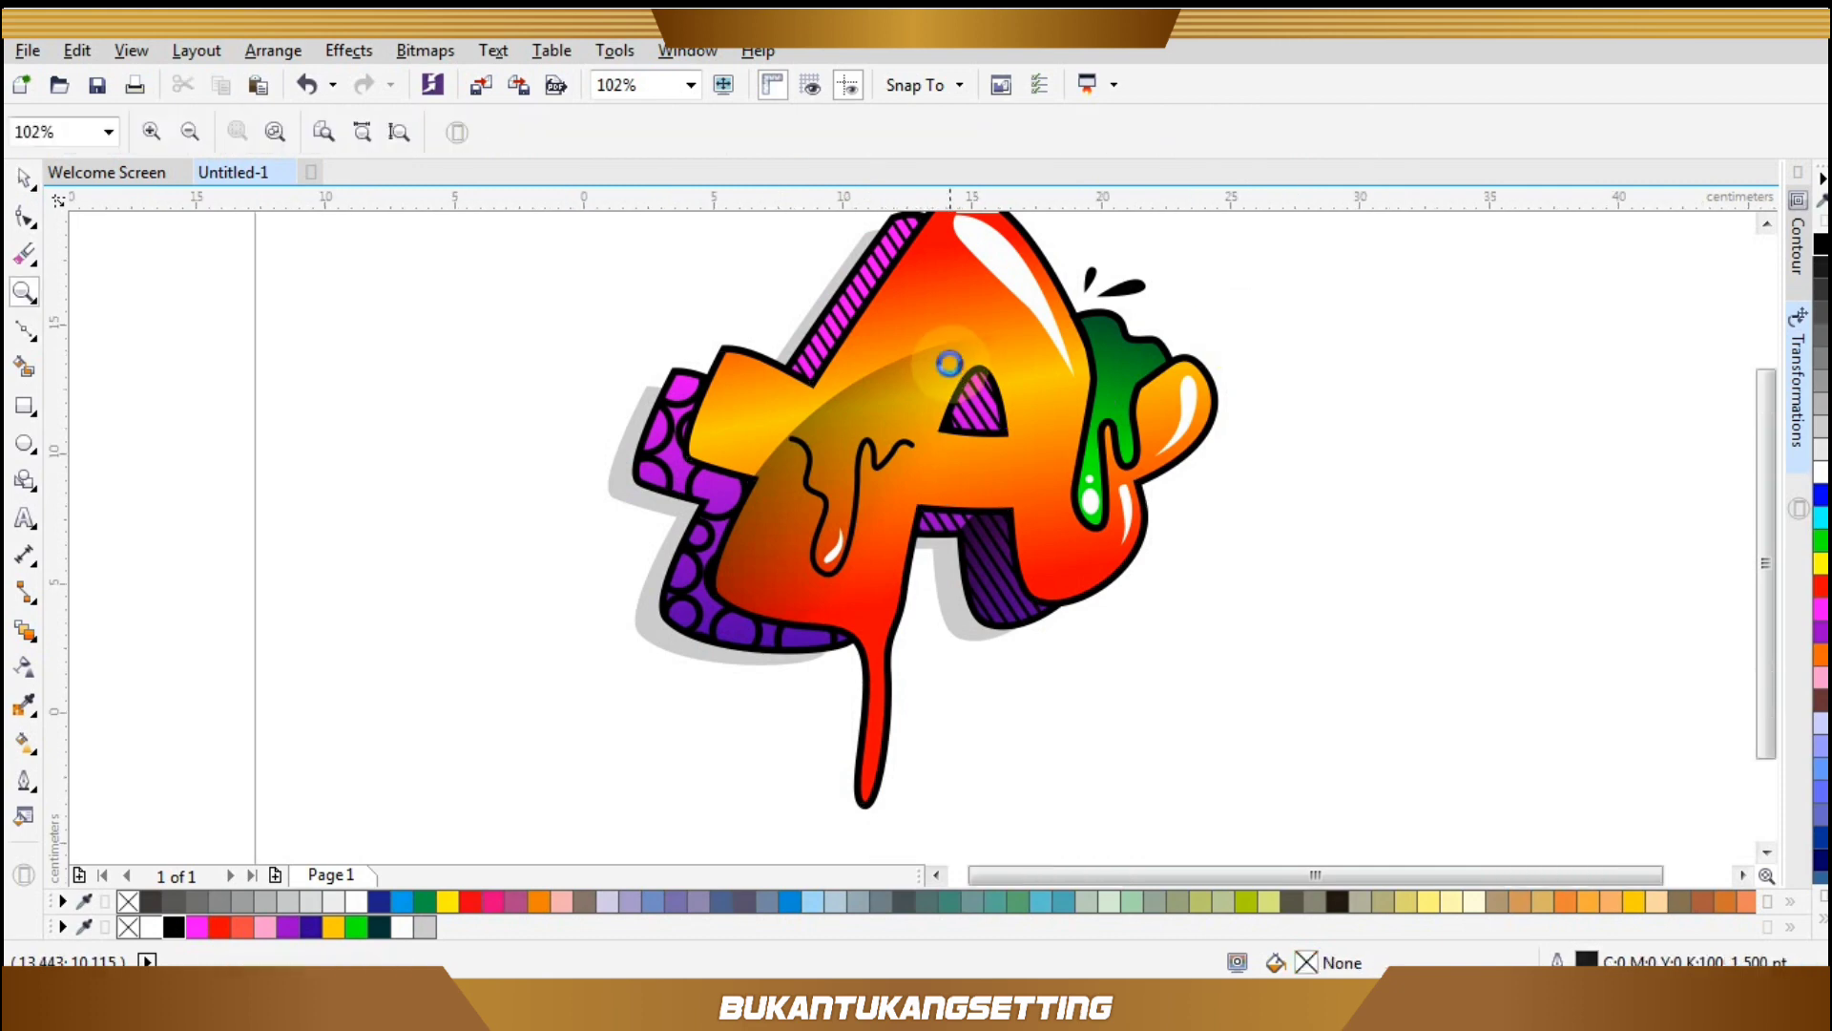
drag(643, 250, 1165, 753)
click(1230, 635)
key(F4)
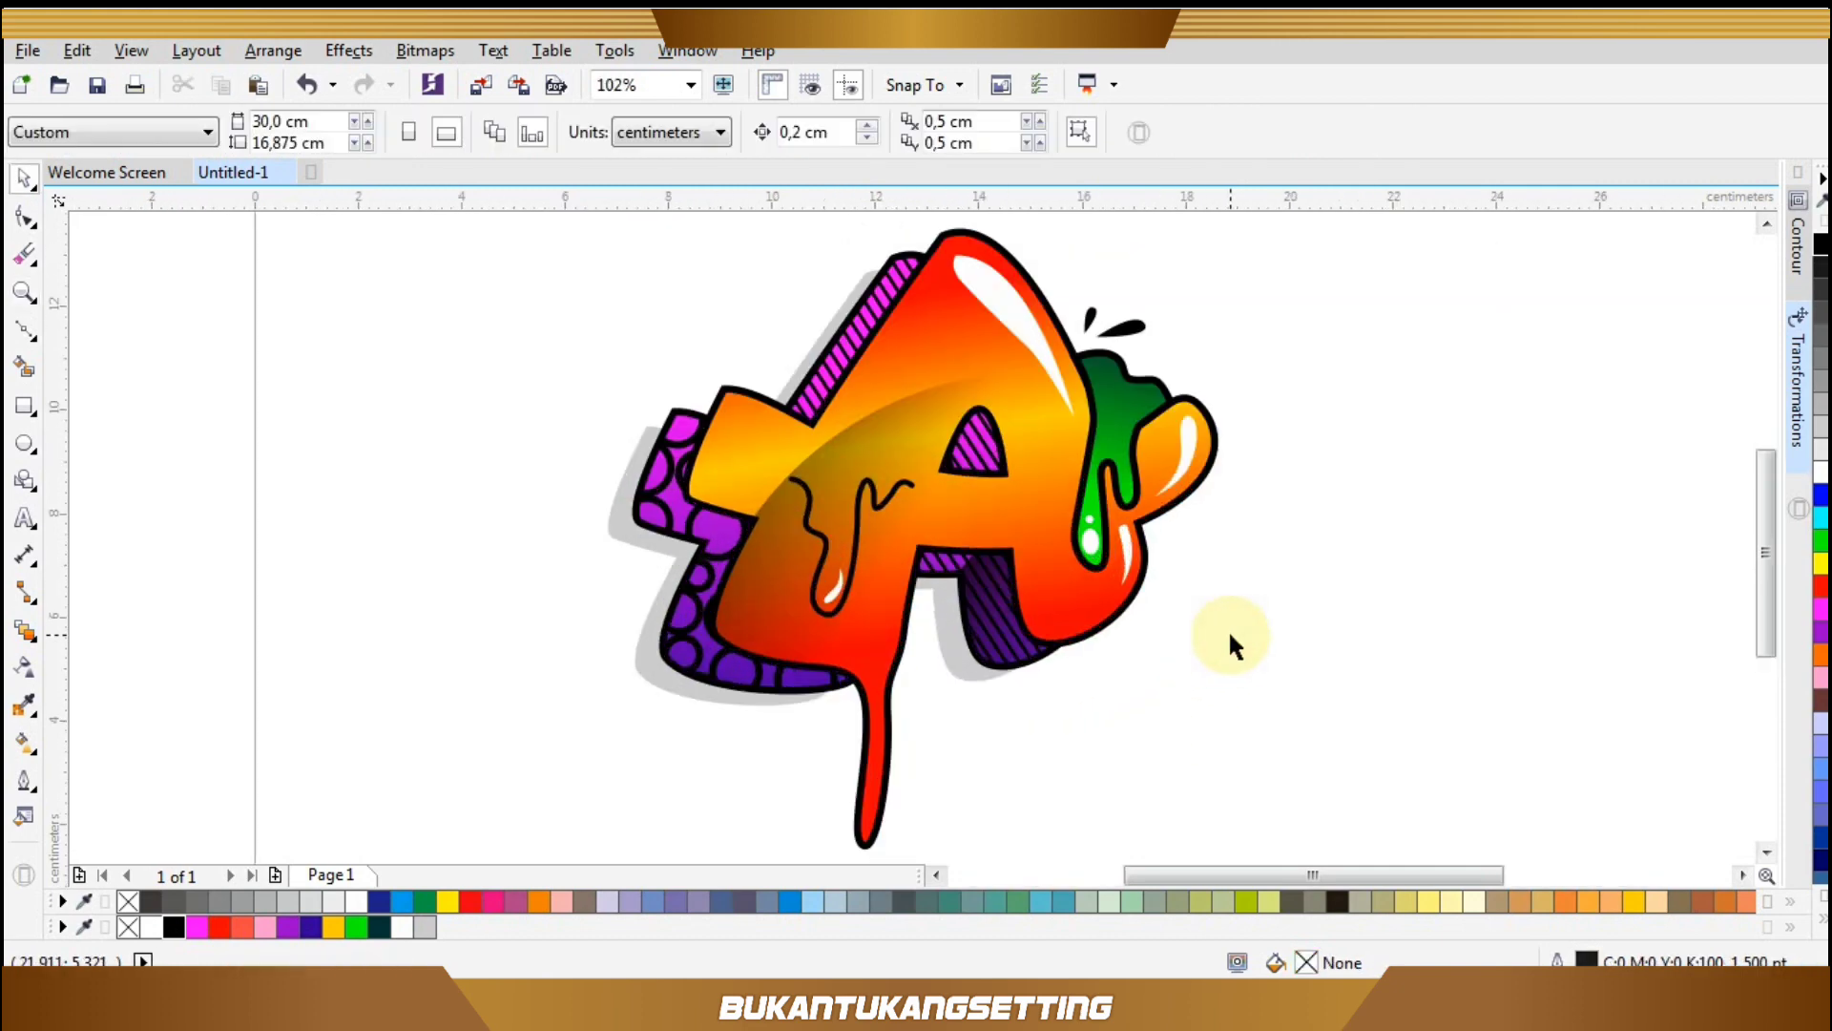